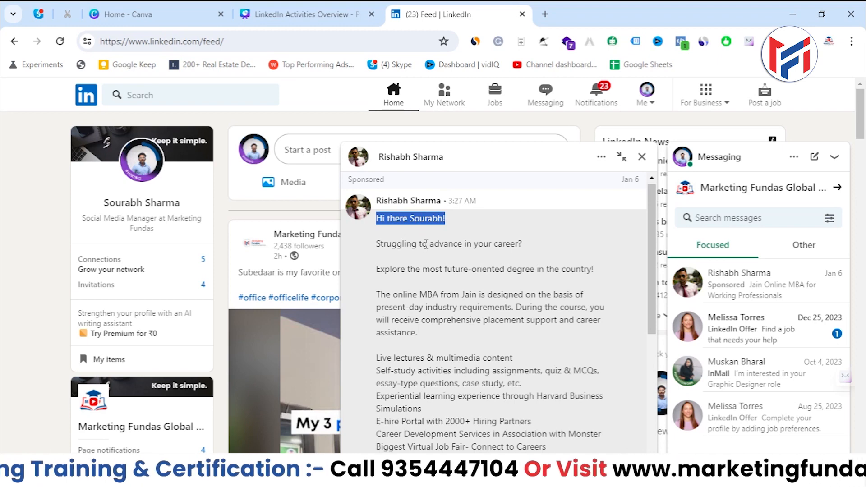
Read through the sponsored Jain Online MBA message, including its banner and reply options, and close the conversation.
{"action": "scroll", "coordinate": [426, 244], "scroll_direction": "down", "scroll_amount": 2}
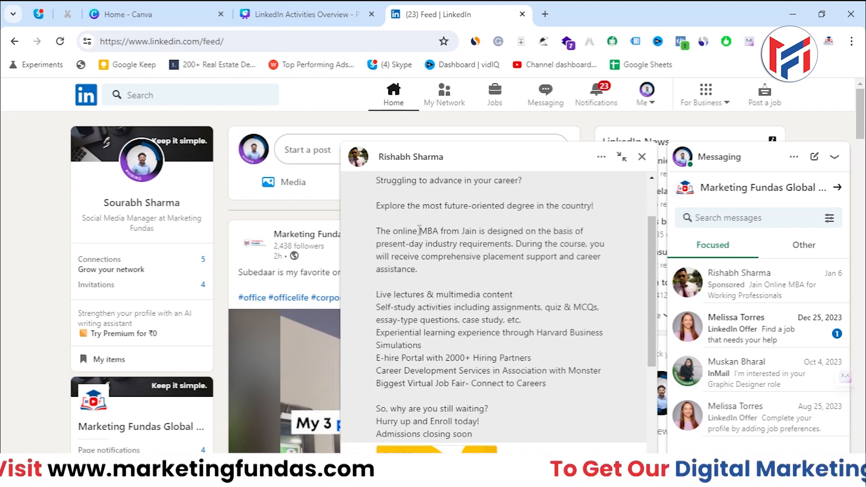
{"action": "left_click_drag", "start_coordinate": [419, 230], "coordinate": [481, 244]}
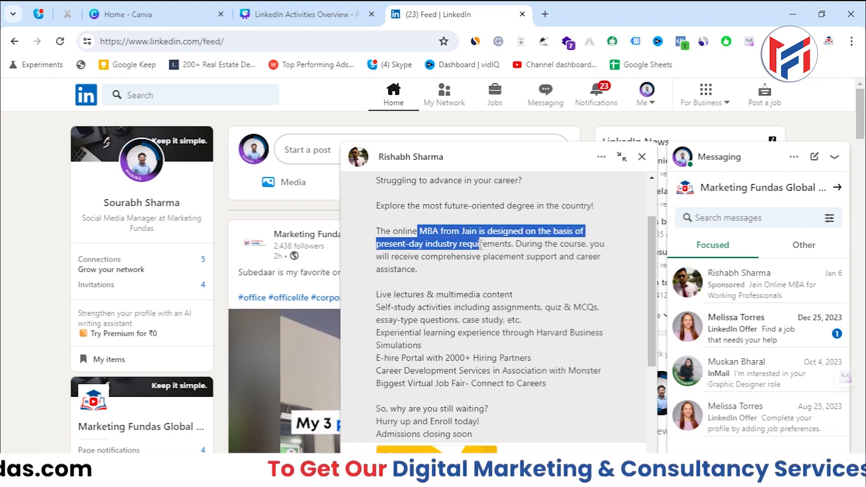
{"action": "scroll", "coordinate": [490, 341], "scroll_direction": "down", "scroll_amount": 5}
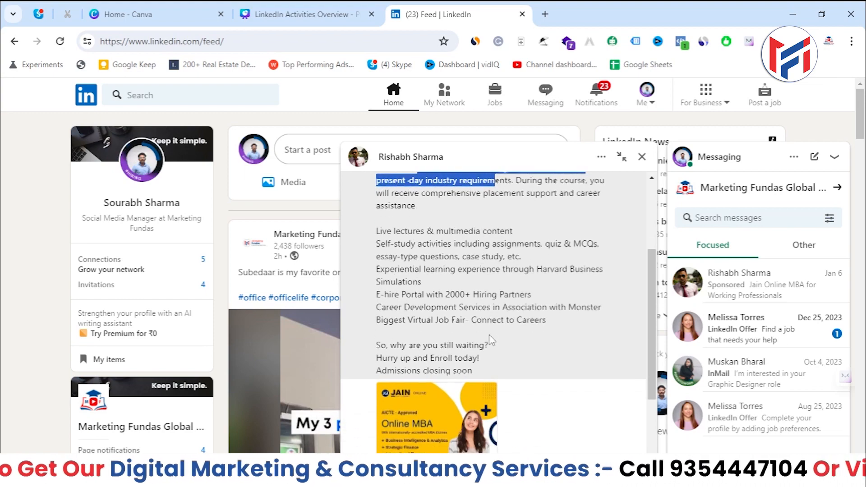
{"action": "scroll", "coordinate": [537, 350], "scroll_direction": "up", "scroll_amount": 2}
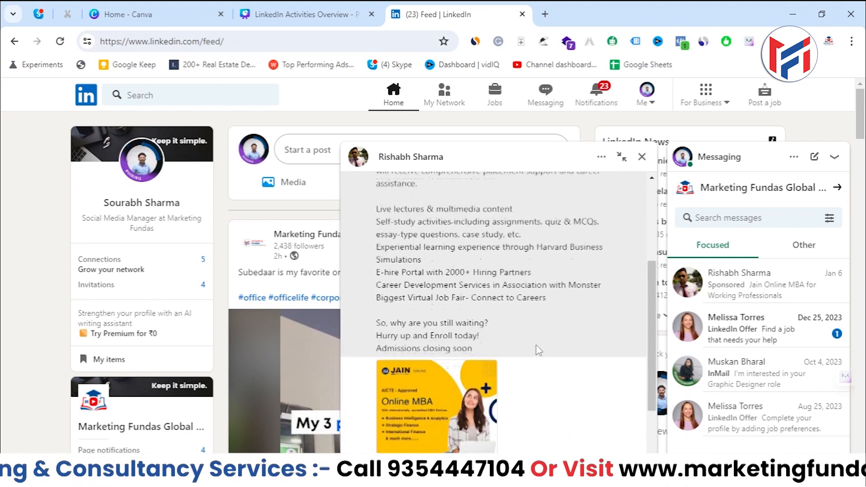
{"action": "scroll", "coordinate": [538, 350], "scroll_direction": "up", "scroll_amount": 5}
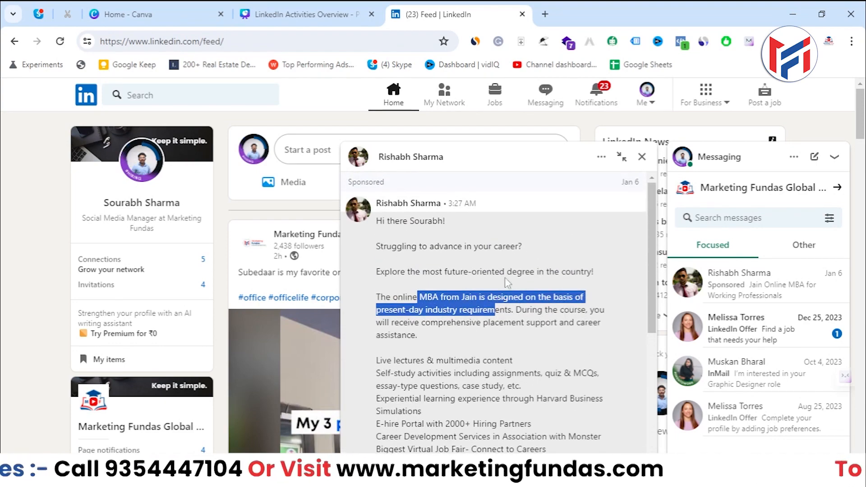
{"action": "scroll", "coordinate": [632, 372], "scroll_direction": "down", "scroll_amount": 6}
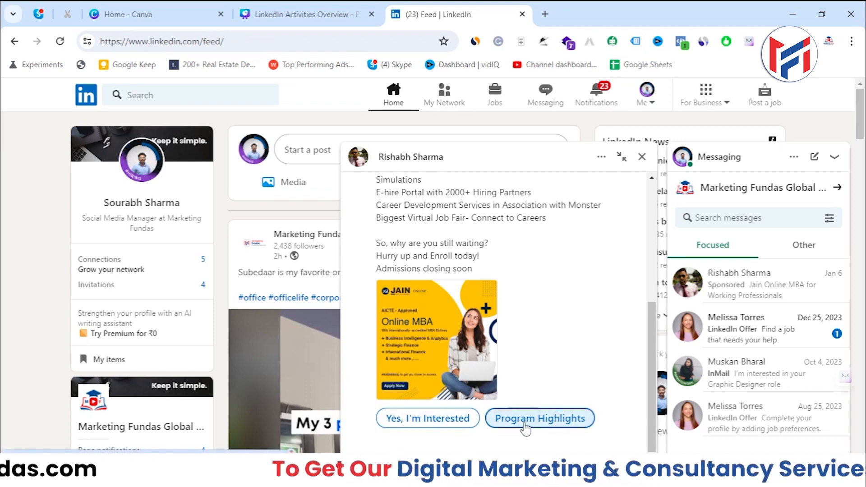
{"action": "scroll", "coordinate": [472, 352], "scroll_direction": "up", "scroll_amount": 5}
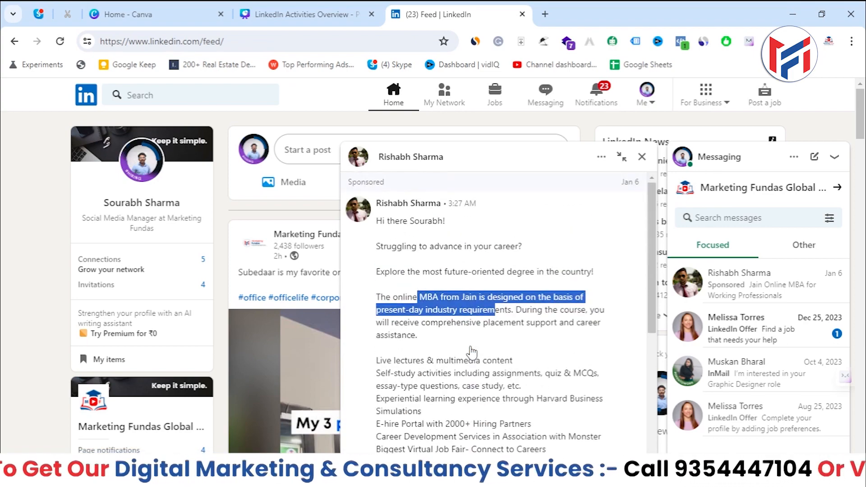
{"action": "left_click", "coordinate": [440, 272]}
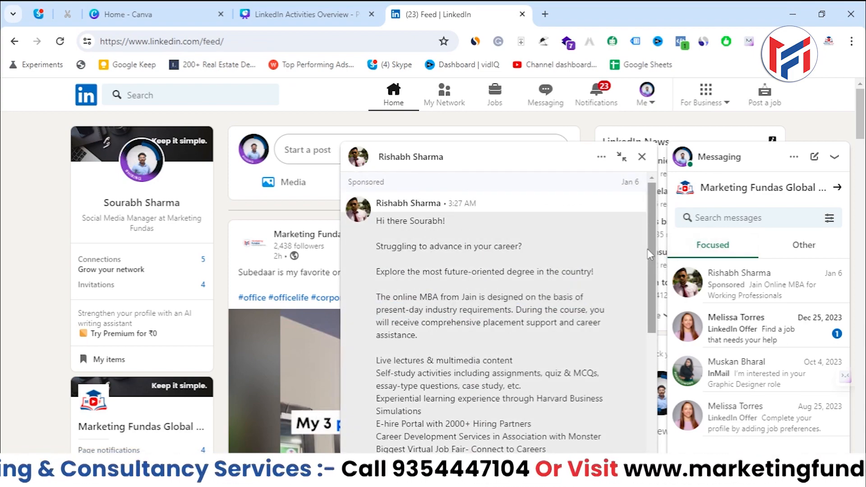
{"action": "left_click_drag", "start_coordinate": [651, 250], "coordinate": [670, 225]}
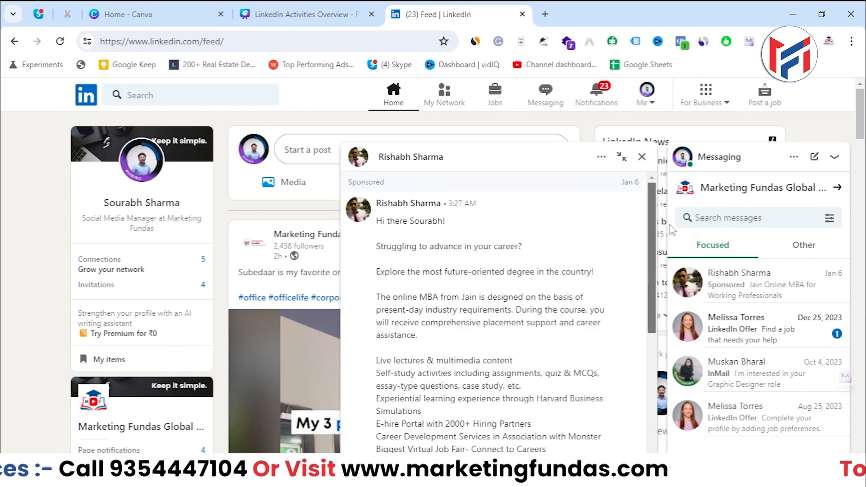
{"action": "left_click", "coordinate": [643, 157]}
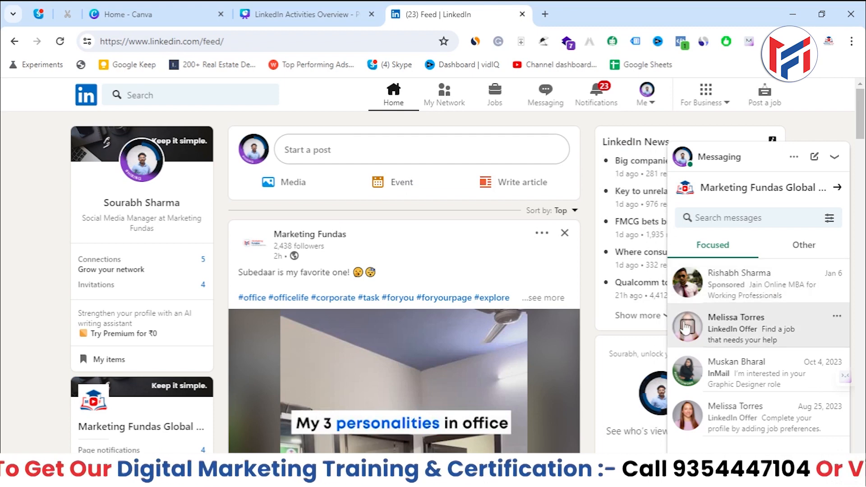
Read the LinkedIn Offer message about finding a job that needs your help, close it and collapse the messaging window.
{"action": "left_click", "coordinate": [733, 337]}
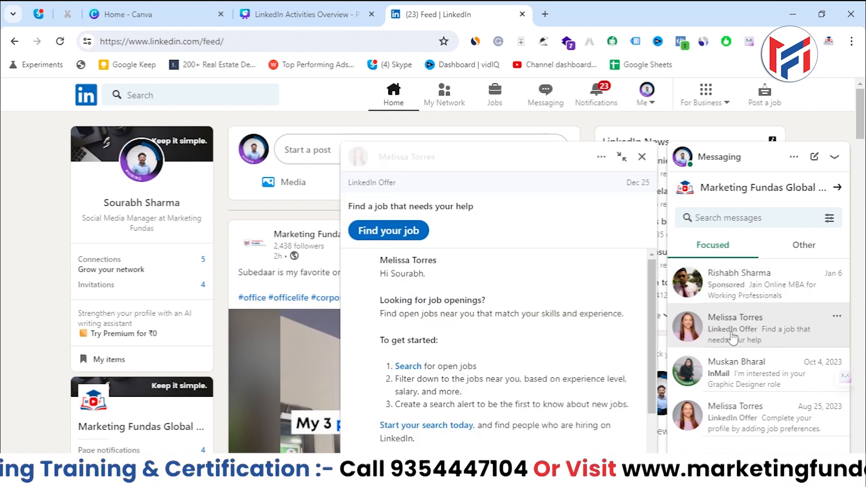
{"action": "scroll", "coordinate": [649, 311], "scroll_direction": "down", "scroll_amount": 2}
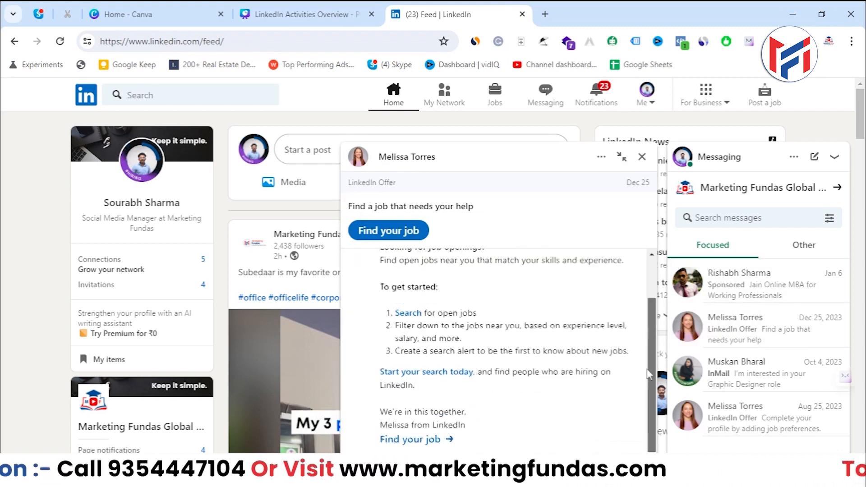
{"action": "scroll", "coordinate": [648, 311], "scroll_direction": "up", "scroll_amount": 2}
{"action": "left_click", "coordinate": [642, 157]}
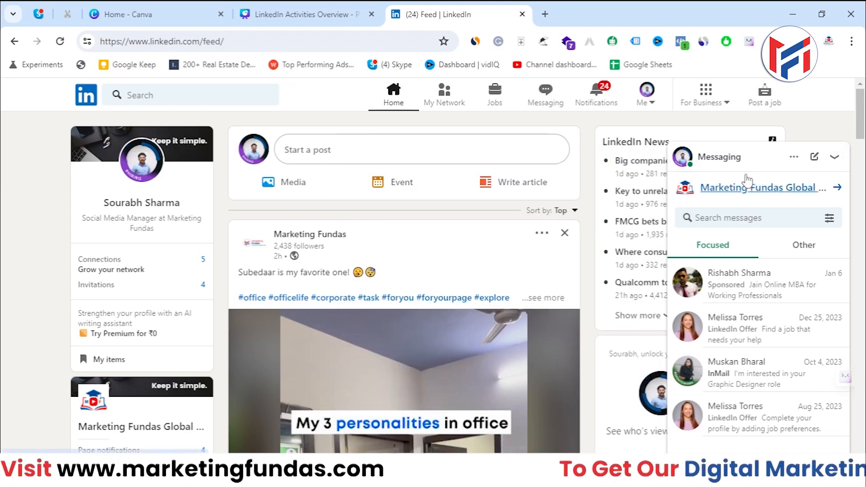
{"action": "left_click", "coordinate": [835, 159]}
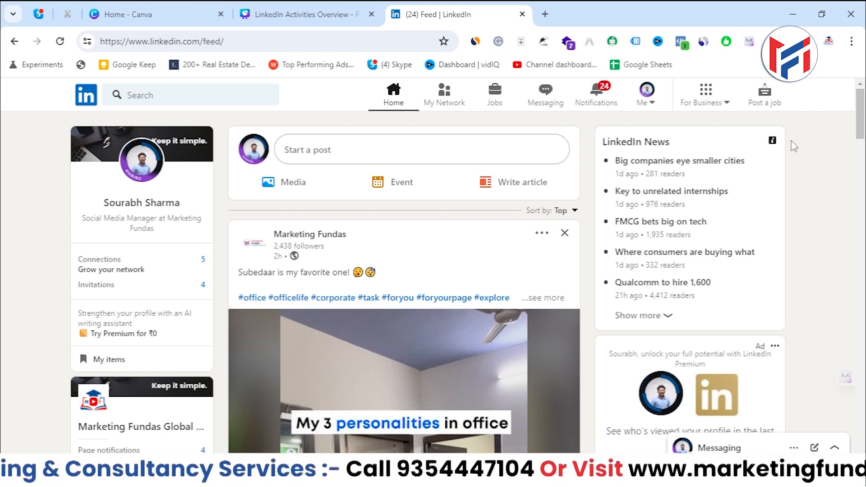
Go to the Advertise product in LinkedIn Campaign Manager and open the Marketing Fundas Global Demo ad account.
{"action": "left_click", "coordinate": [706, 94]}
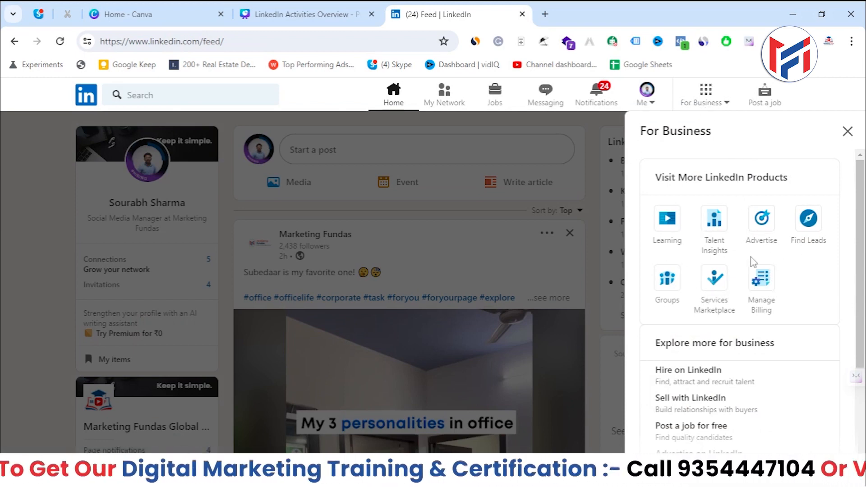
{"action": "left_click", "coordinate": [756, 224]}
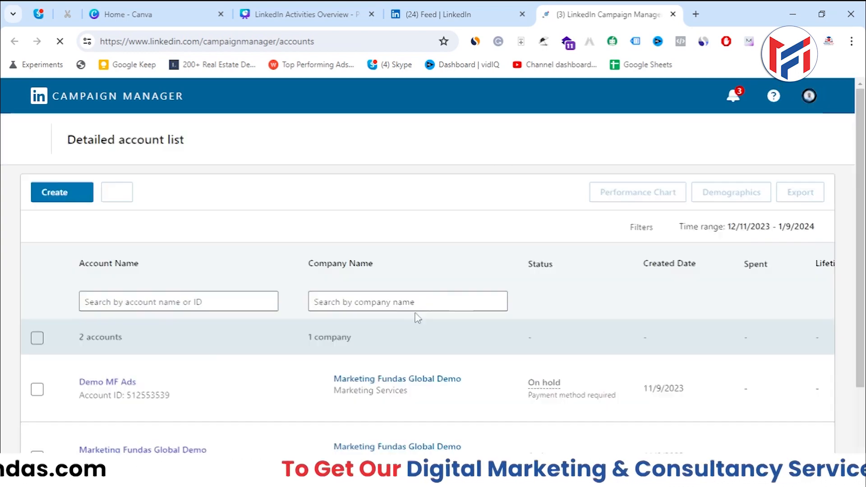
{"action": "scroll", "coordinate": [397, 312], "scroll_direction": "down", "scroll_amount": 2}
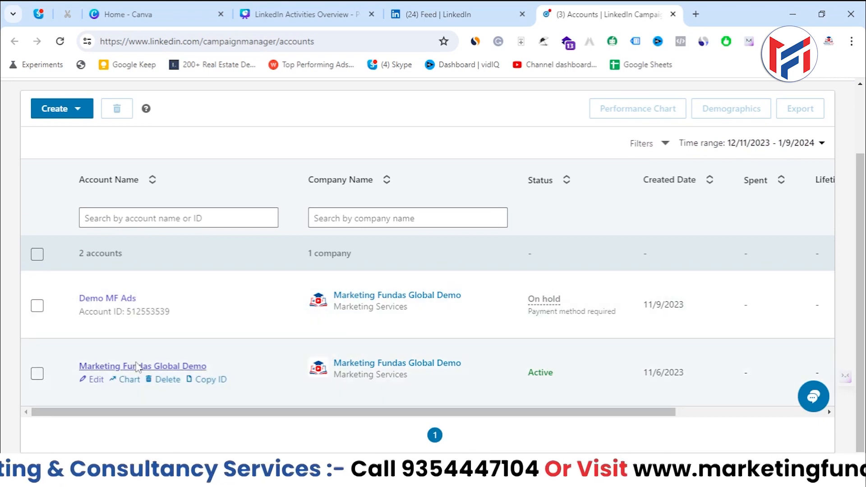
{"action": "left_click", "coordinate": [118, 365]}
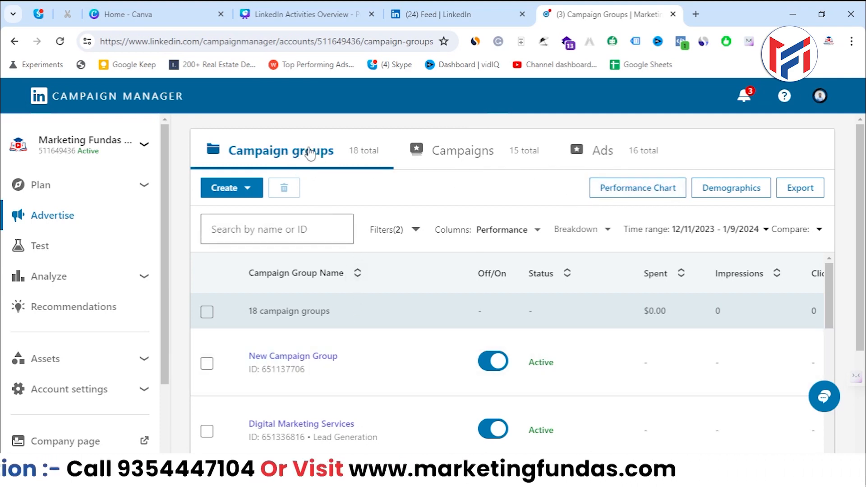
Look over the account's existing campaign groups, checking their names, on/off state and status.
{"action": "scroll", "coordinate": [404, 359], "scroll_direction": "down", "scroll_amount": 1}
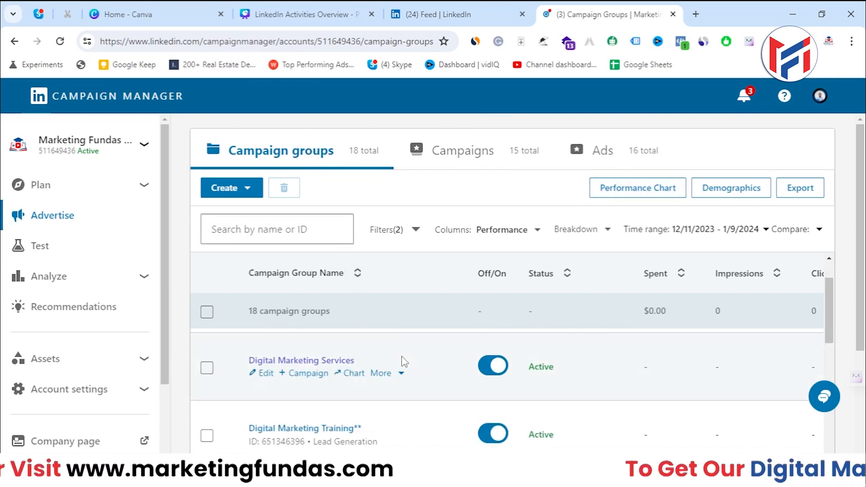
{"action": "scroll", "coordinate": [402, 356], "scroll_direction": "up", "scroll_amount": 1}
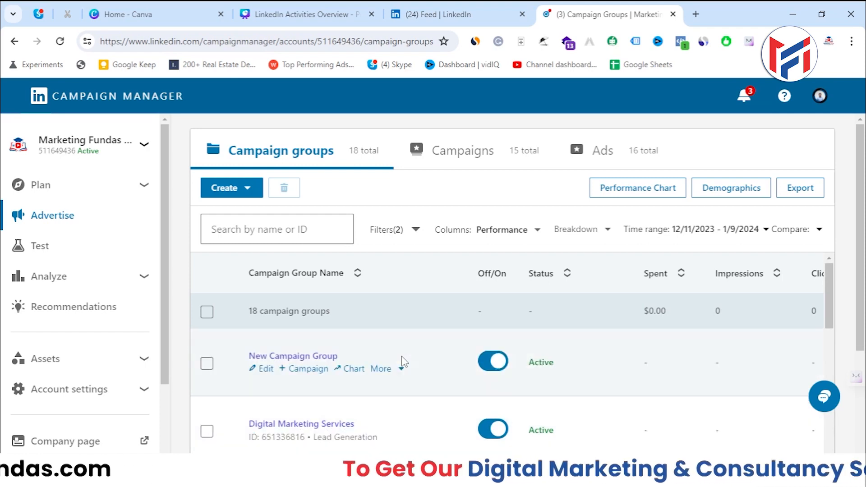
{"action": "scroll", "coordinate": [860, 308], "scroll_direction": "down", "scroll_amount": 1}
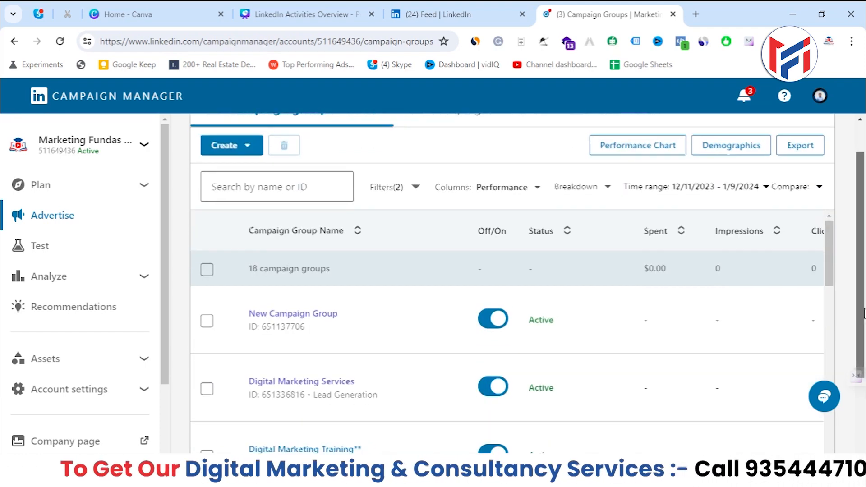
{"action": "scroll", "coordinate": [830, 272], "scroll_direction": "down", "scroll_amount": 2}
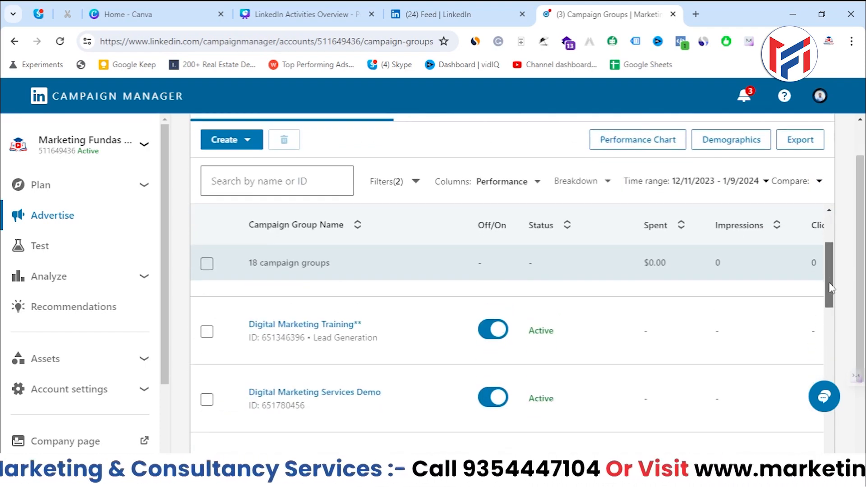
{"action": "scroll", "coordinate": [830, 271], "scroll_direction": "up", "scroll_amount": 2}
{"action": "scroll", "coordinate": [862, 265], "scroll_direction": "up", "scroll_amount": 1}
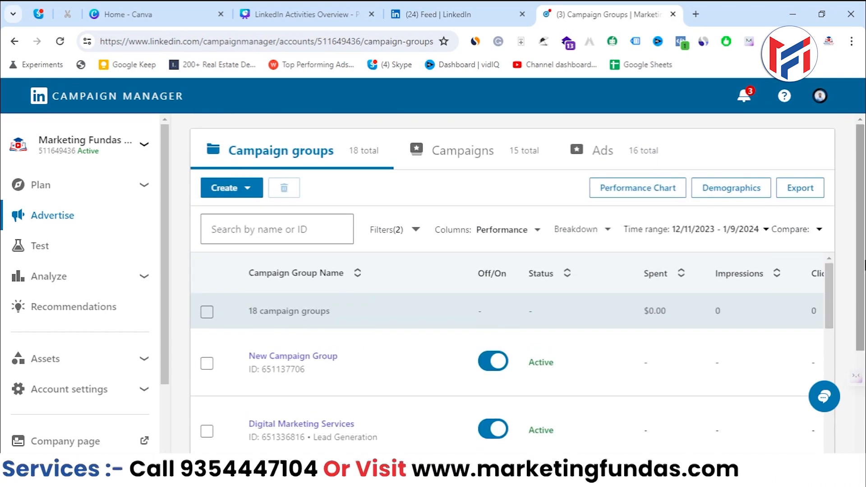
{"action": "scroll", "coordinate": [848, 261], "scroll_direction": "down", "scroll_amount": 1}
{"action": "scroll", "coordinate": [834, 253], "scroll_direction": "down", "scroll_amount": 2}
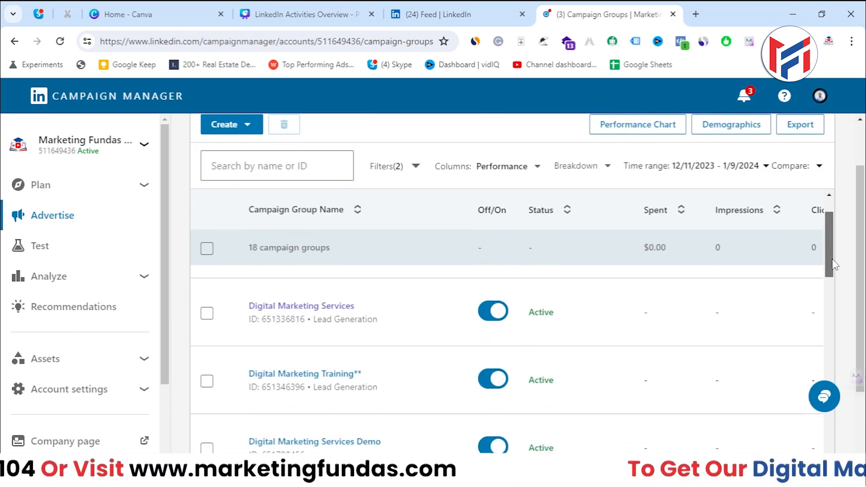
{"action": "scroll", "coordinate": [834, 276], "scroll_direction": "up", "scroll_amount": 1}
{"action": "scroll", "coordinate": [815, 317], "scroll_direction": "up", "scroll_amount": 1}
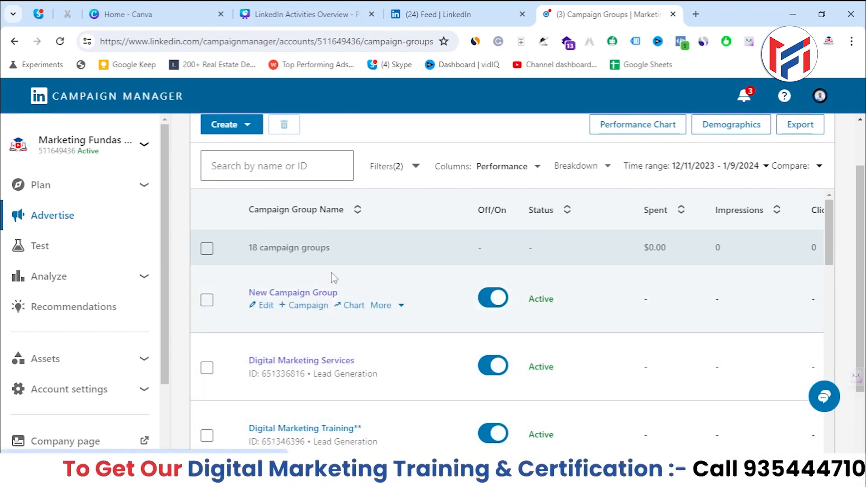
{"action": "scroll", "coordinate": [399, 155], "scroll_direction": "up", "scroll_amount": 1}
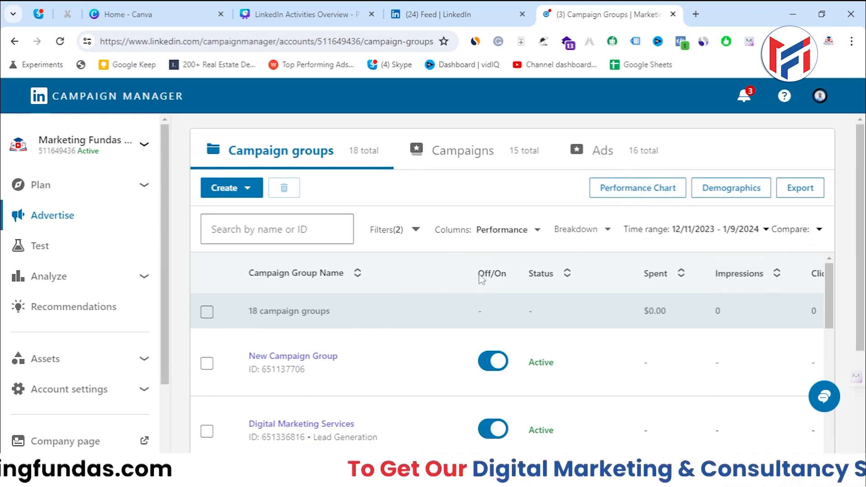
{"action": "scroll", "coordinate": [393, 201], "scroll_direction": "down", "scroll_amount": 2}
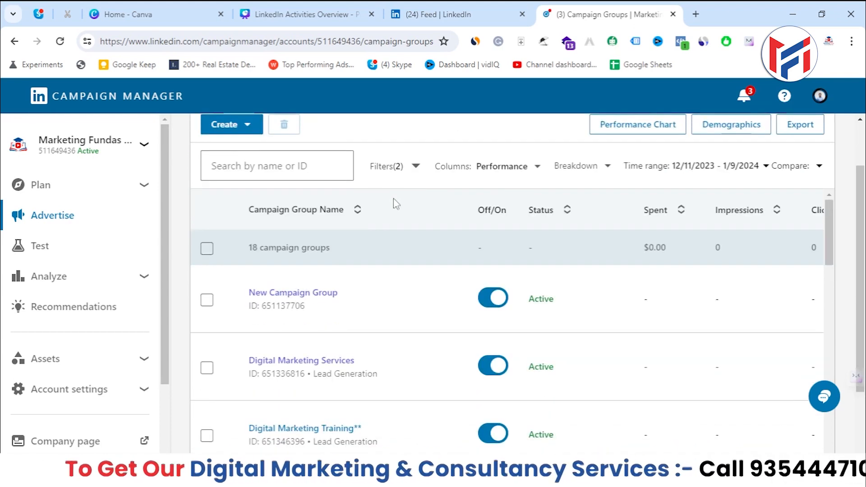
{"action": "scroll", "coordinate": [395, 204], "scroll_direction": "up", "scroll_amount": 2}
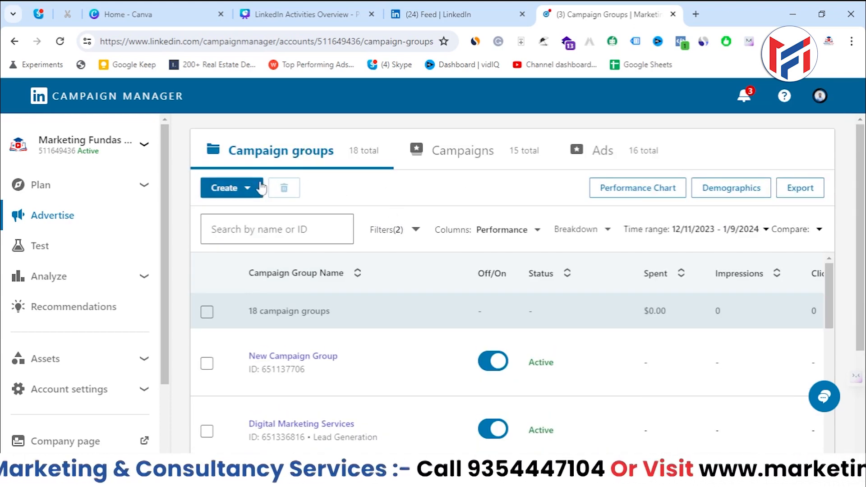
Start a new campaign group and name it MFG Conversation Ads Group.
{"action": "left_click", "coordinate": [249, 189]}
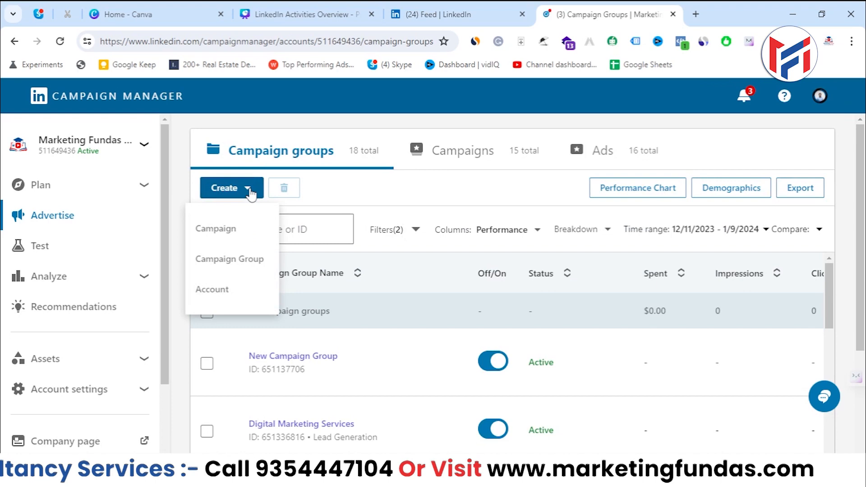
{"action": "left_click", "coordinate": [237, 262]}
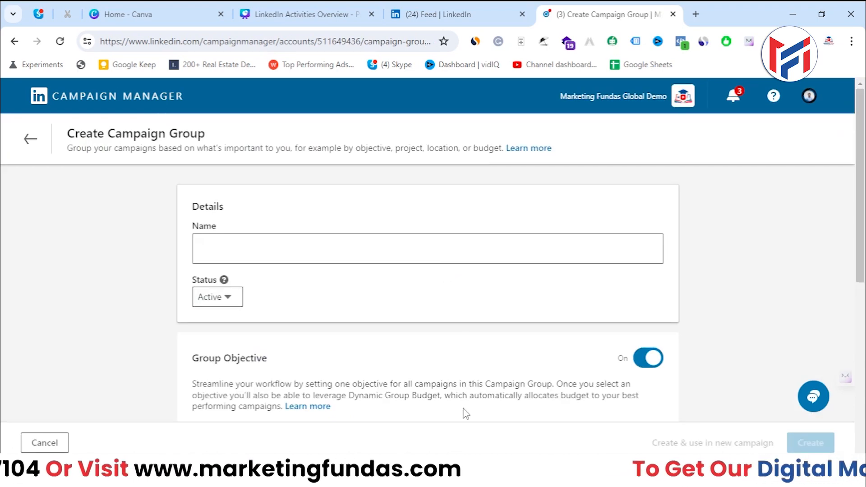
{"action": "left_click", "coordinate": [379, 257]}
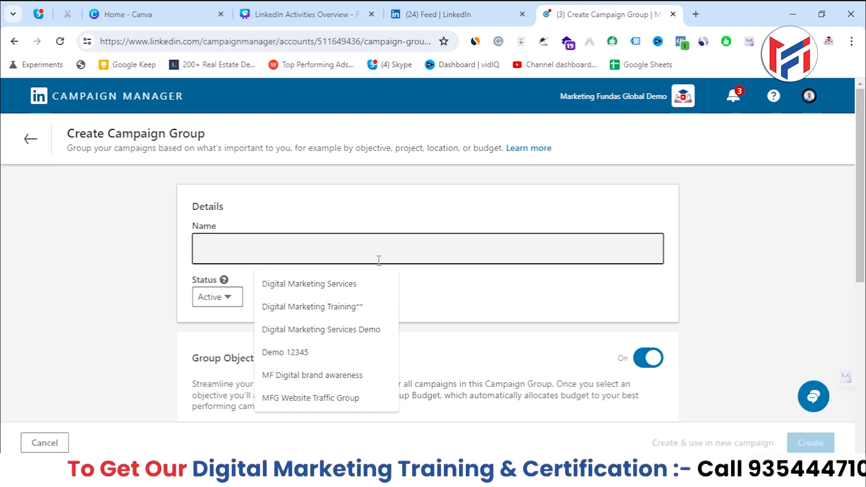
{"action": "type", "text": "MFG "}
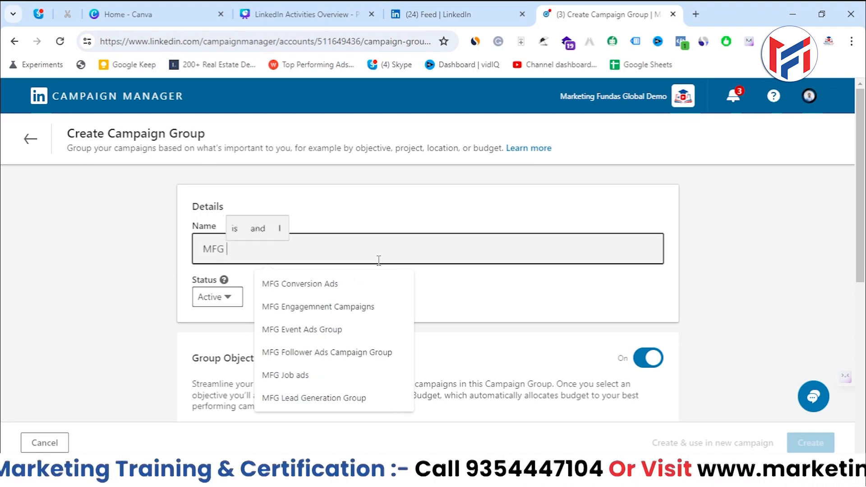
{"action": "type", "text": "Conversati"}
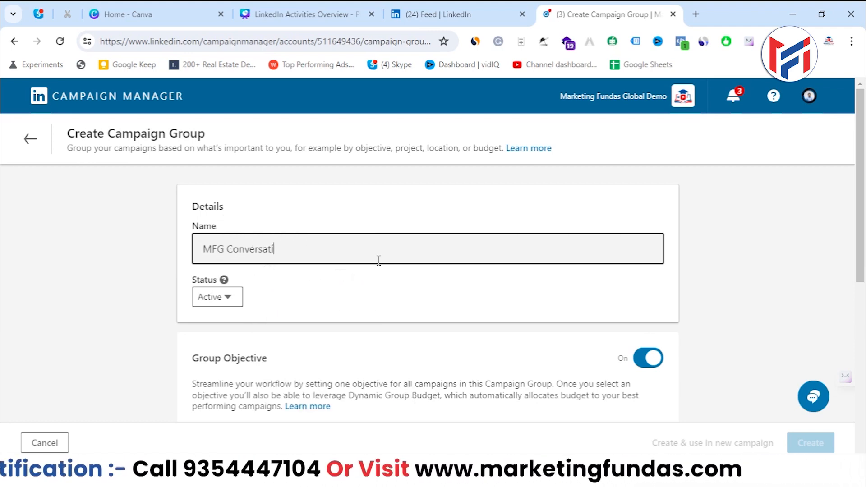
{"action": "type", "text": "on "}
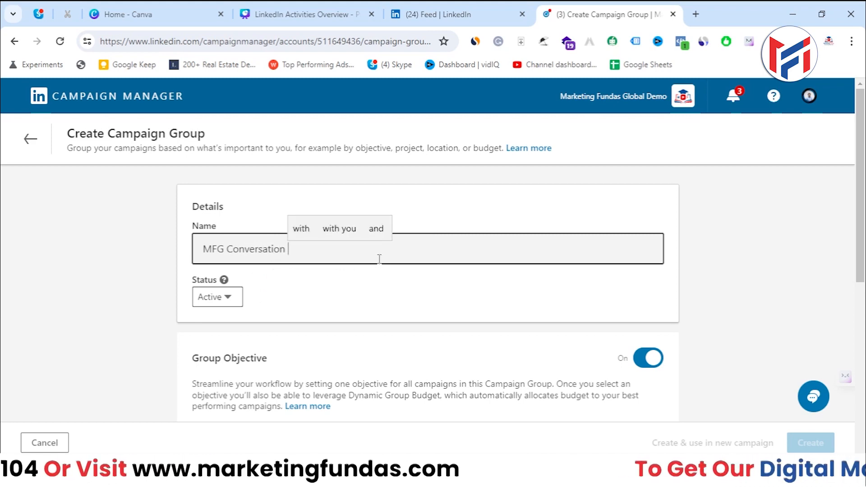
{"action": "type", "text": "Ads Grip"}
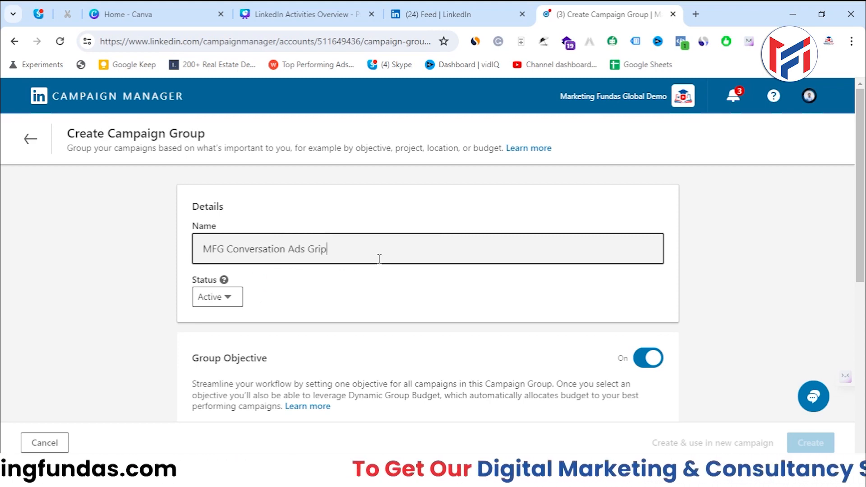
{"action": "key", "text": "BackSpace"}
{"action": "key", "text": "BackSpace"}
{"action": "type", "text": "oup"}
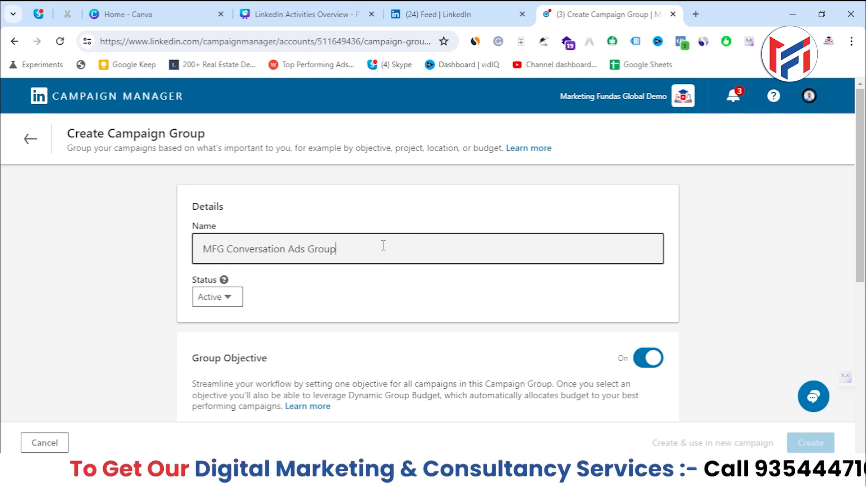
{"action": "key", "text": "ctrl+a"}
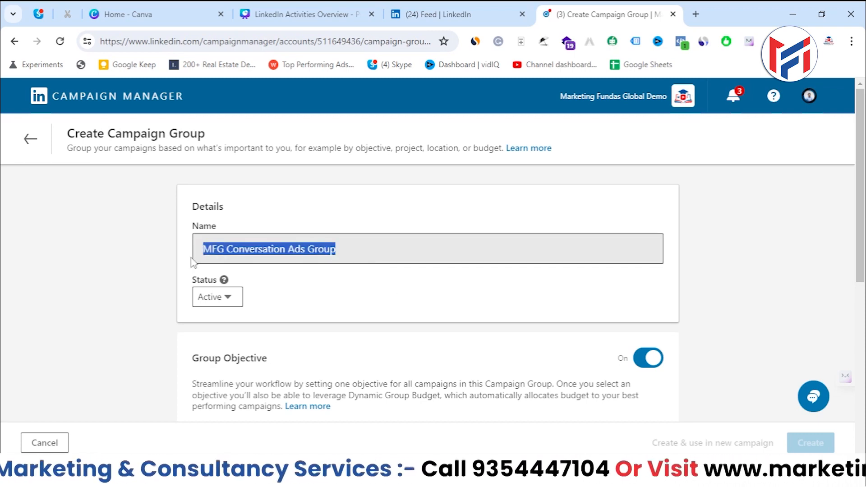
{"action": "left_click", "coordinate": [348, 290]}
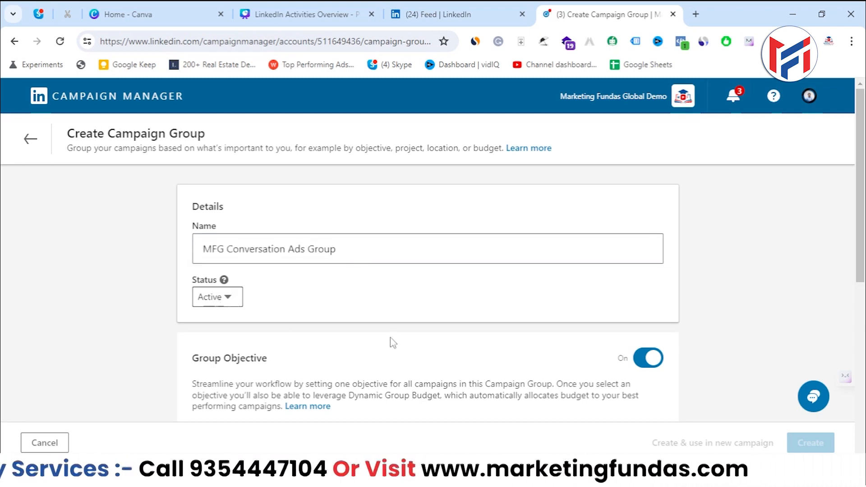
Turn off the group objective, check the budget and schedule settings, and create the campaign group.
{"action": "scroll", "coordinate": [367, 328], "scroll_direction": "down", "scroll_amount": 3}
{"action": "left_click_drag", "start_coordinate": [185, 231], "coordinate": [670, 244]}
{"action": "left_click", "coordinate": [648, 230]}
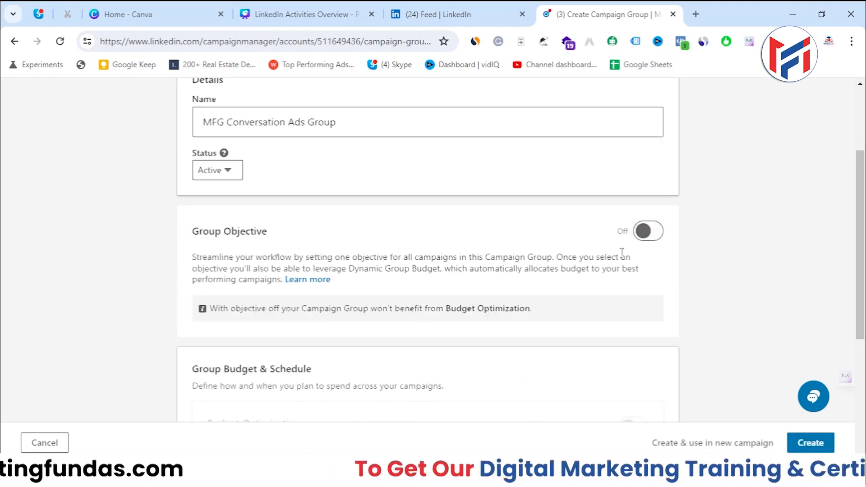
{"action": "scroll", "coordinate": [259, 254], "scroll_direction": "down", "scroll_amount": 3}
{"action": "scroll", "coordinate": [258, 253], "scroll_direction": "down", "scroll_amount": 2}
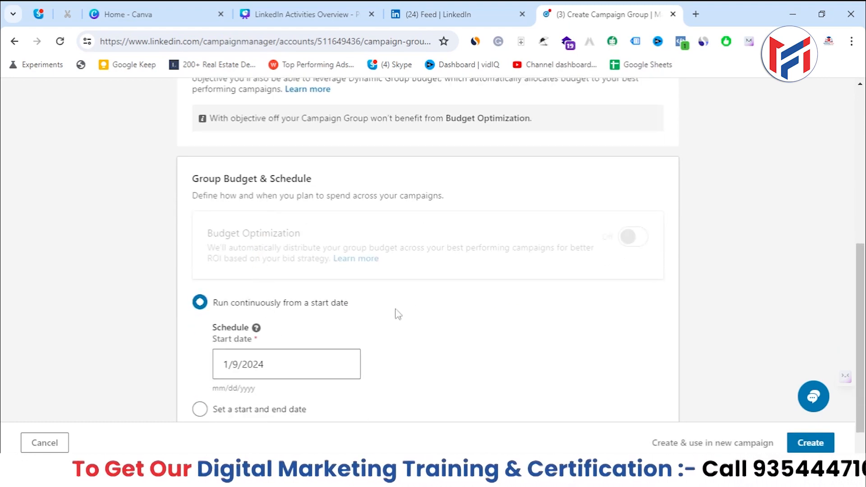
{"action": "scroll", "coordinate": [414, 314], "scroll_direction": "up", "scroll_amount": 3}
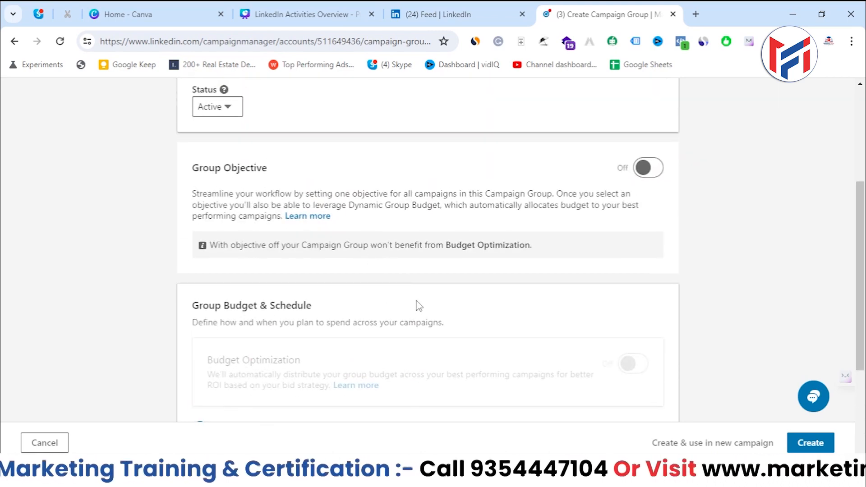
{"action": "scroll", "coordinate": [416, 306], "scroll_direction": "up", "scroll_amount": 4}
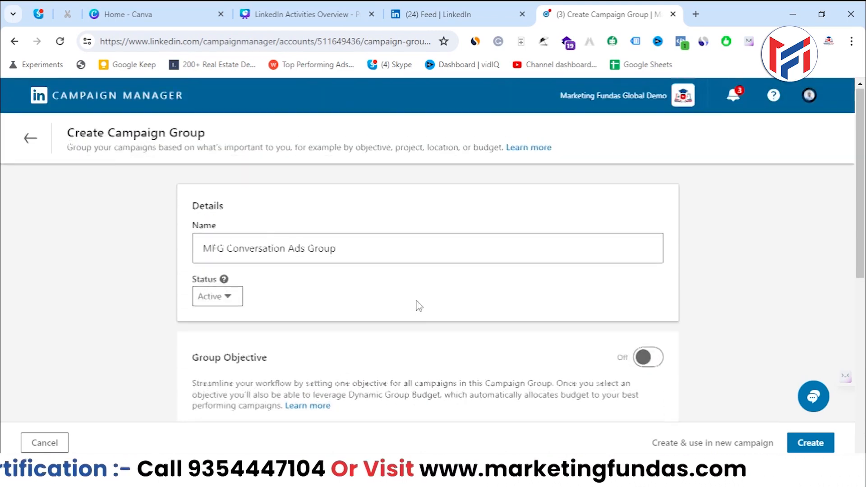
{"action": "left_click", "coordinate": [810, 443]}
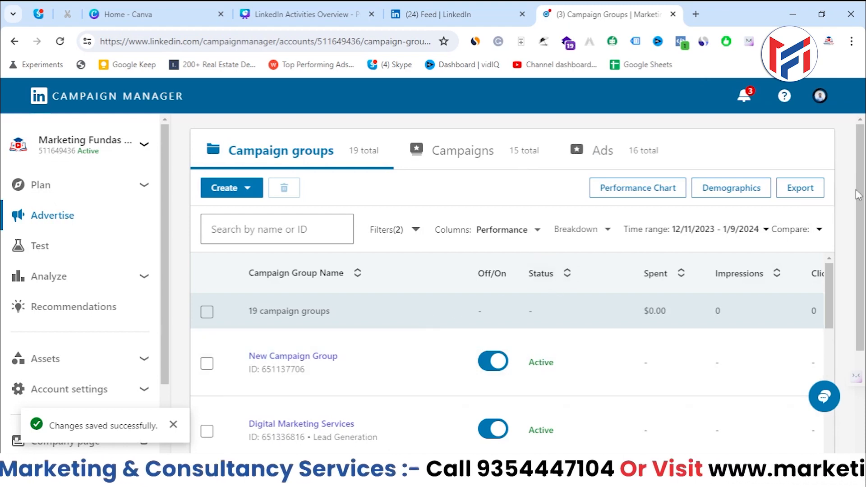
Find MFG Conversation Ads Group on page 2 of the campaign groups list and start a new campaign in it.
{"action": "scroll", "coordinate": [504, 302], "scroll_direction": "down", "scroll_amount": 2}
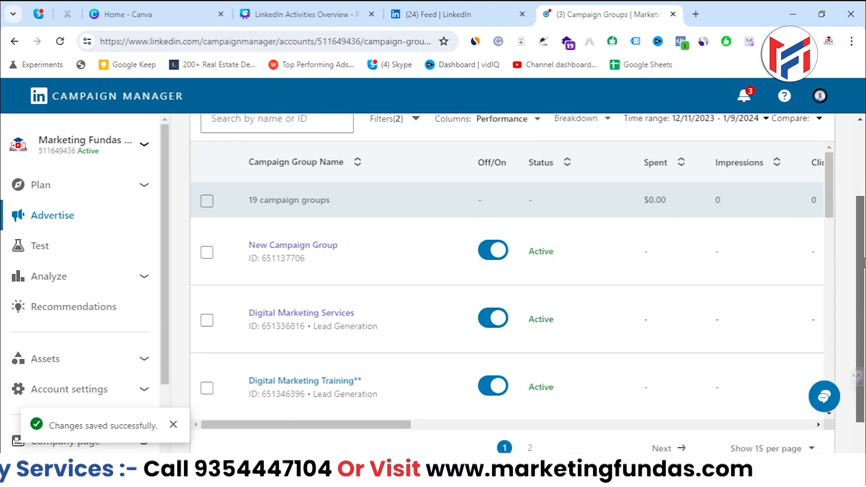
{"action": "left_click_drag", "start_coordinate": [827, 197], "coordinate": [829, 328]}
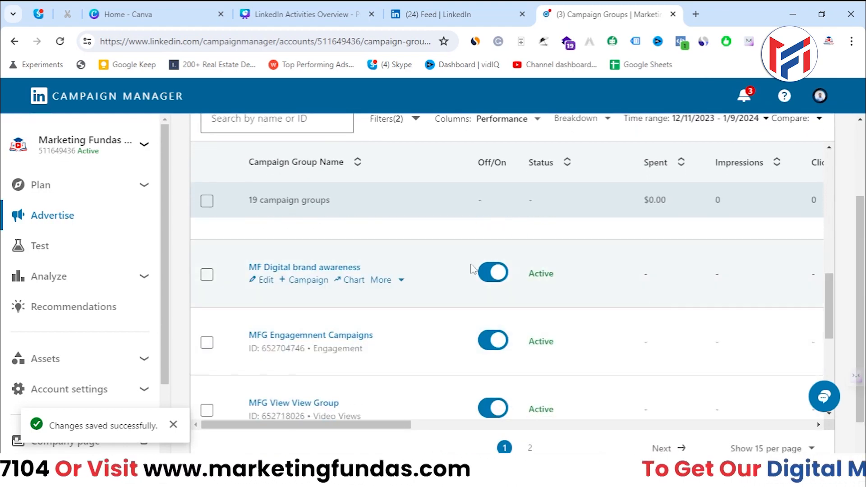
{"action": "left_click_drag", "start_coordinate": [250, 199], "coordinate": [345, 222]}
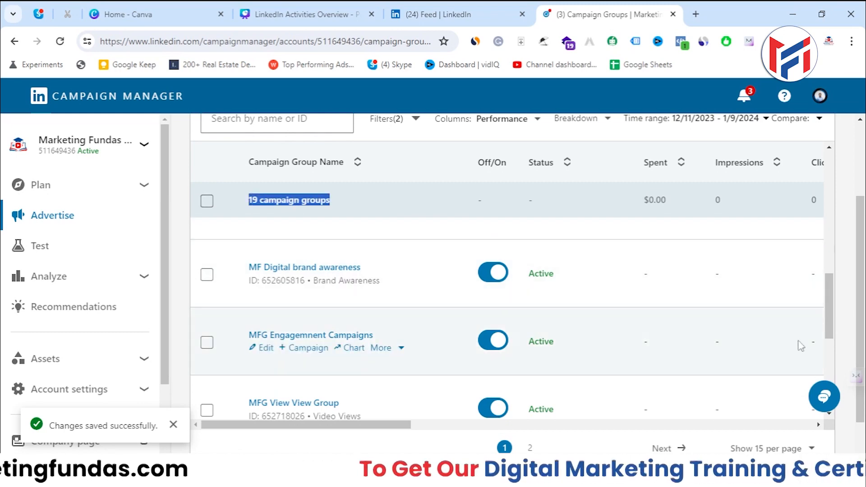
{"action": "left_click_drag", "start_coordinate": [825, 310], "coordinate": [833, 395]}
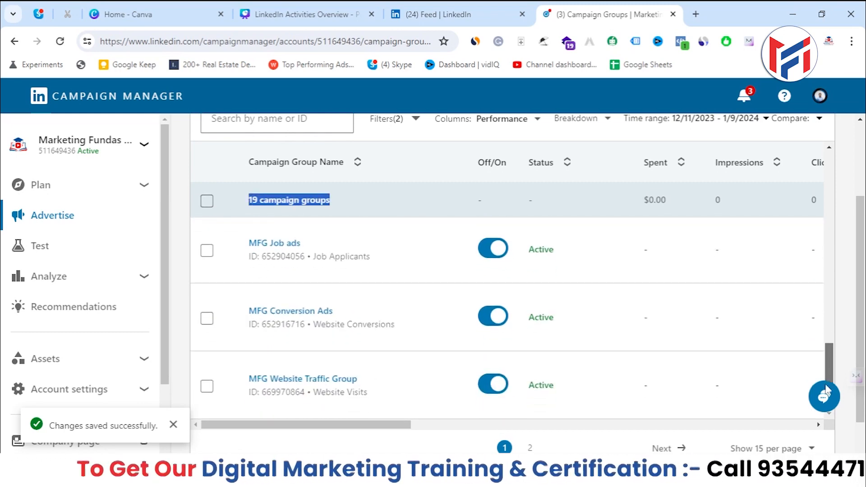
{"action": "scroll", "coordinate": [725, 381], "scroll_direction": "down", "scroll_amount": 2}
{"action": "left_click", "coordinate": [533, 410]}
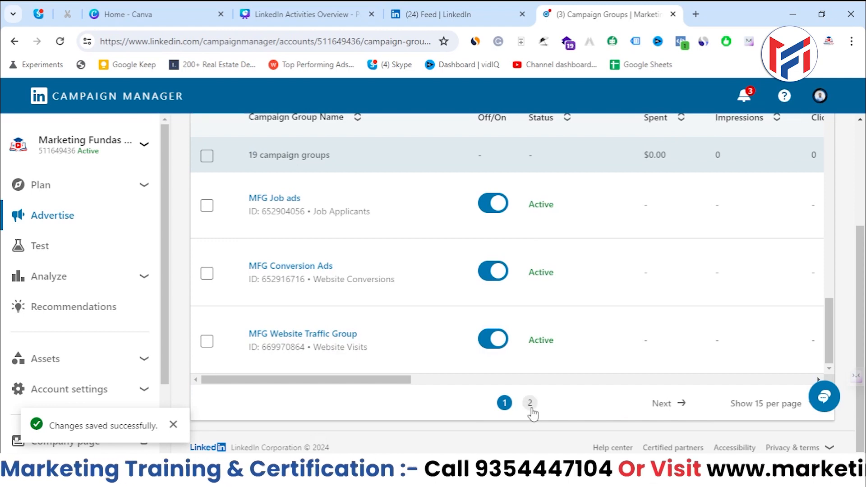
{"action": "left_click", "coordinate": [531, 404]}
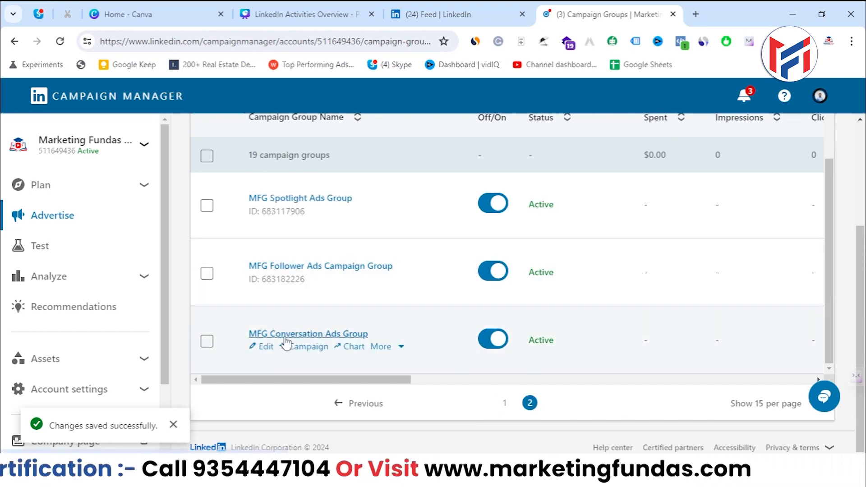
{"action": "left_click", "coordinate": [310, 347]}
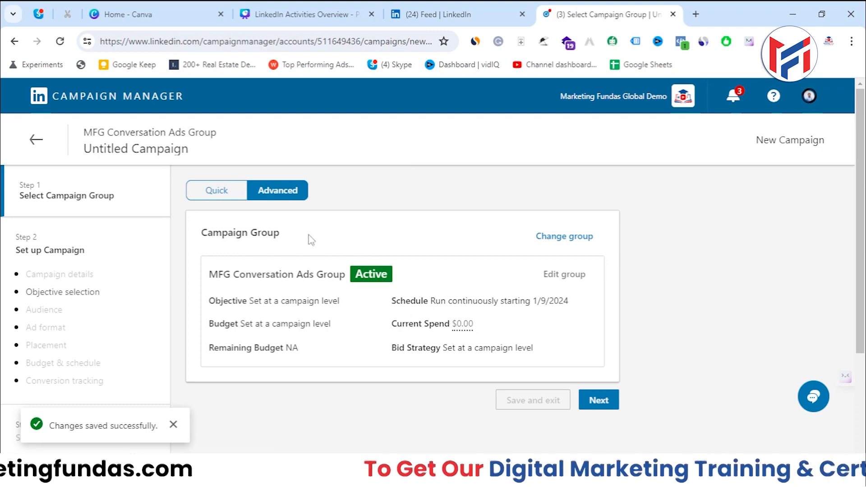
Check that MFG Conversation Ads Group is the selected campaign group and continue to the campaign setup.
{"action": "left_click_drag", "start_coordinate": [309, 235], "coordinate": [220, 270]}
{"action": "triple_click", "coordinate": [237, 271]}
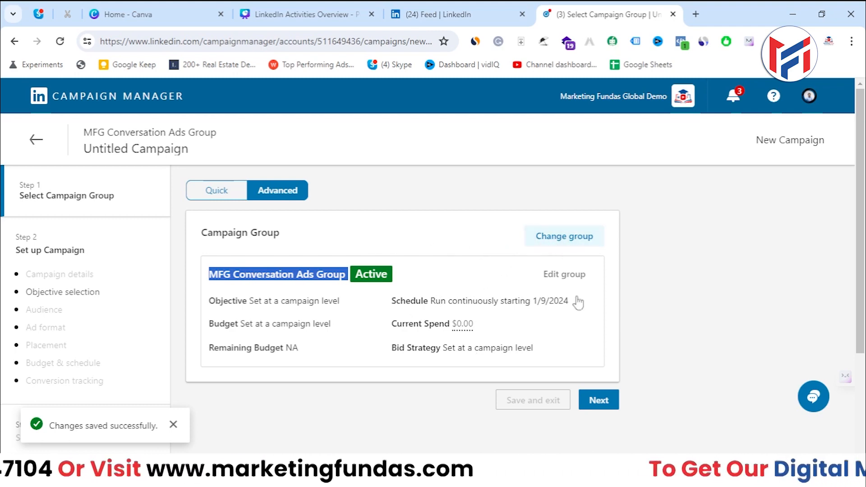
{"action": "left_click", "coordinate": [599, 399]}
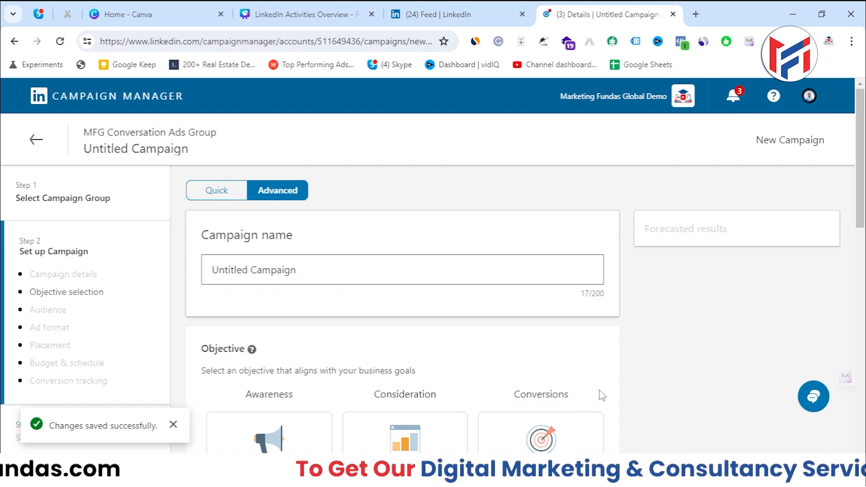
Name the campaign MFG conversation Ad campaign.
{"action": "triple_click", "coordinate": [350, 273]}
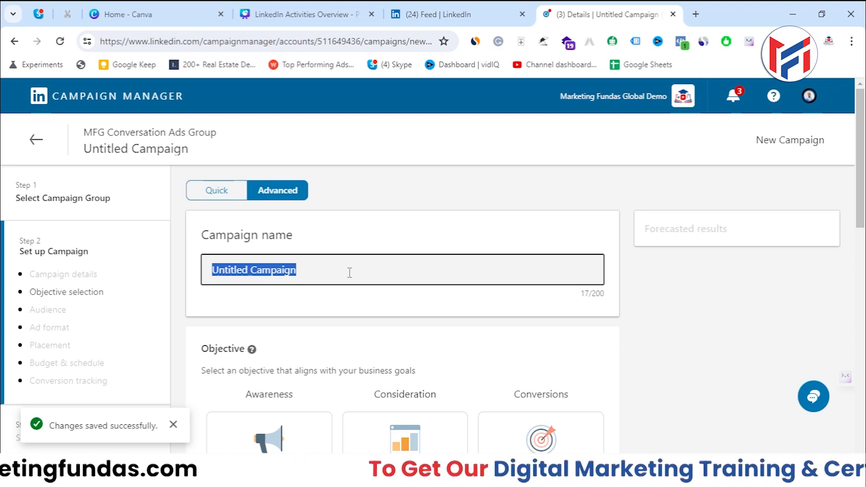
{"action": "type", "text": "MFG"}
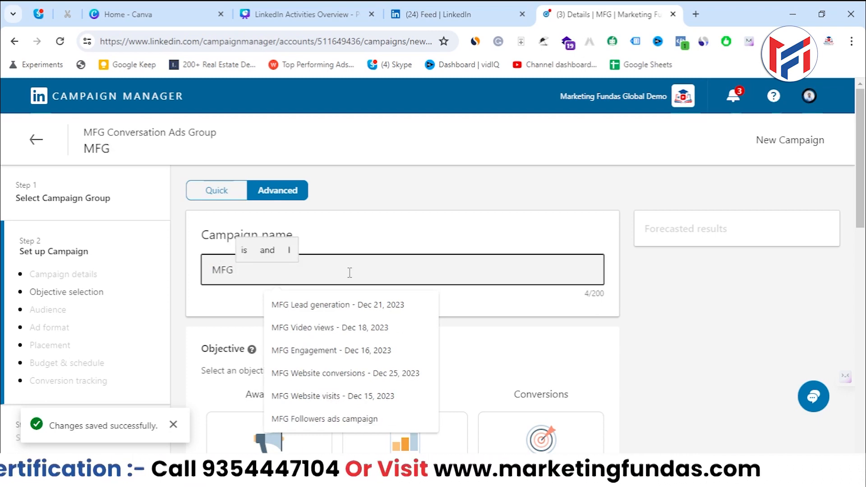
{"action": "type", "text": "conver"}
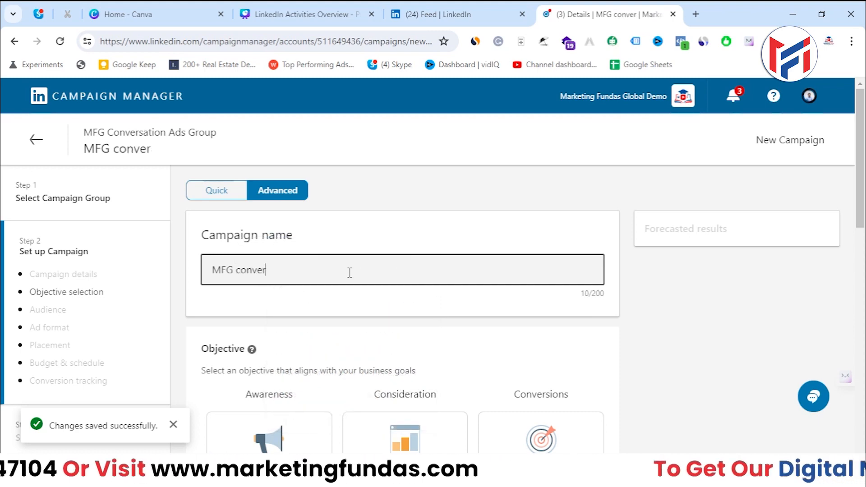
{"action": "type", "text": "sation Ad"}
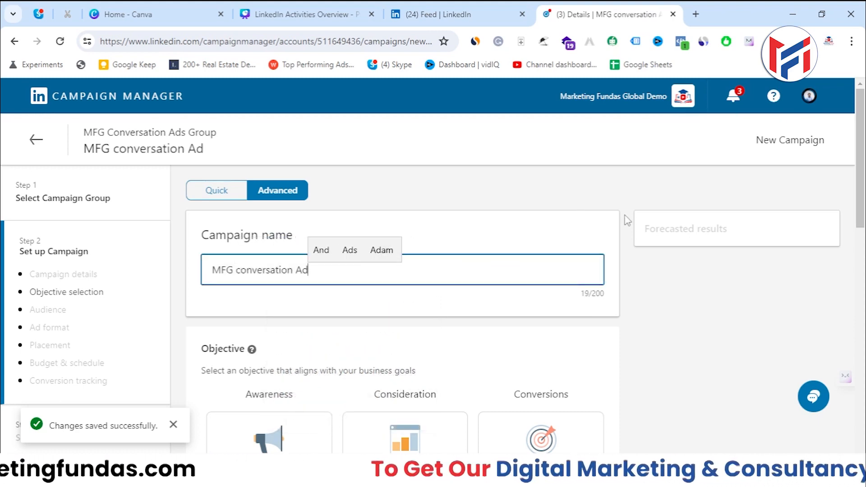
{"action": "type", "text": " cam"}
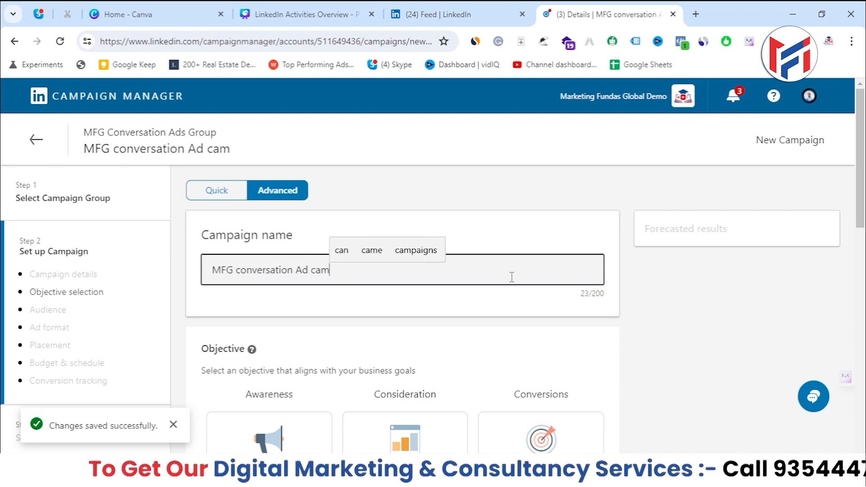
{"action": "type", "text": "p"}
{"action": "key", "text": "Up"}
{"action": "key", "text": "Return"}
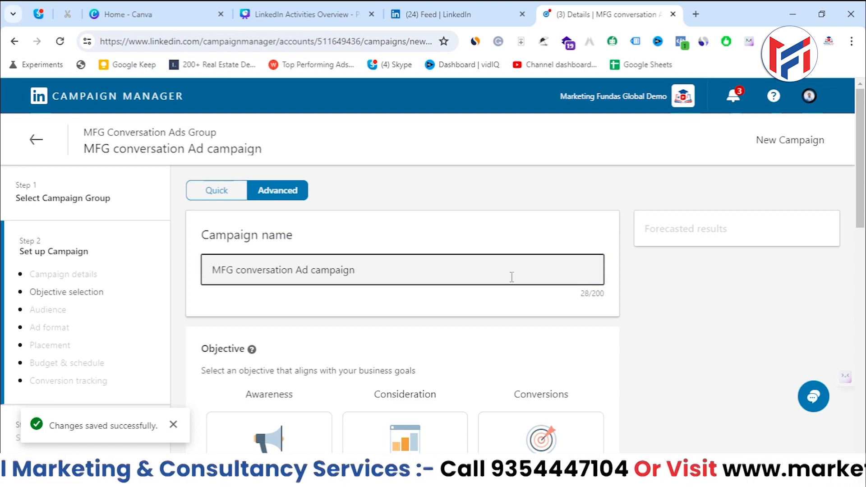
Examine the campaign objectives offered under Awareness, Consideration and Conversions.
{"action": "scroll", "coordinate": [502, 164], "scroll_direction": "down", "scroll_amount": 3}
{"action": "left_click_drag", "start_coordinate": [201, 221], "coordinate": [245, 228]}
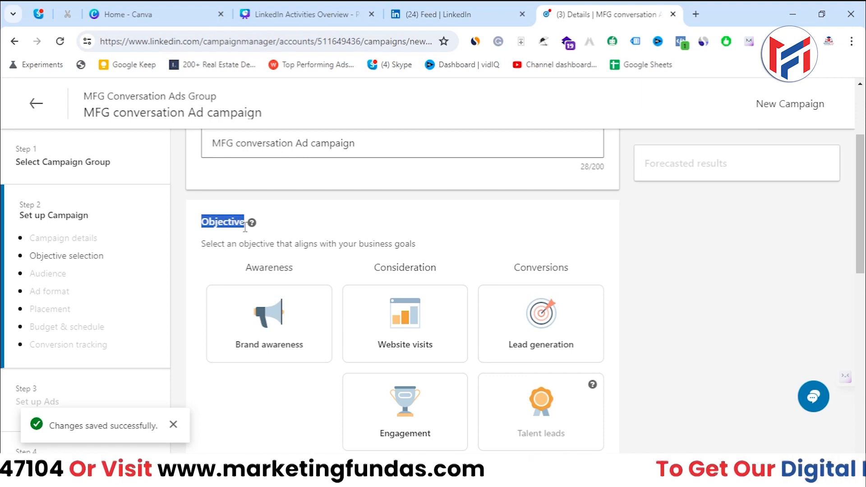
{"action": "scroll", "coordinate": [245, 228], "scroll_direction": "up", "scroll_amount": 3}
{"action": "scroll", "coordinate": [328, 171], "scroll_direction": "down", "scroll_amount": 5}
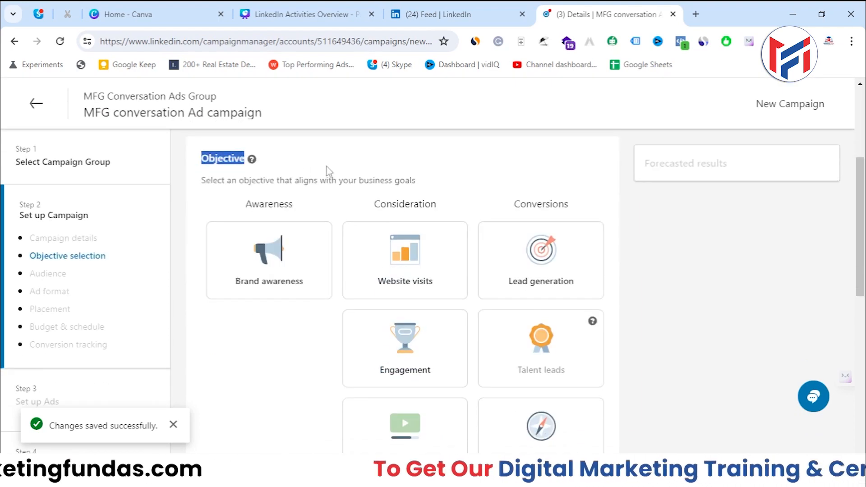
{"action": "scroll", "coordinate": [420, 284], "scroll_direction": "down", "scroll_amount": 2}
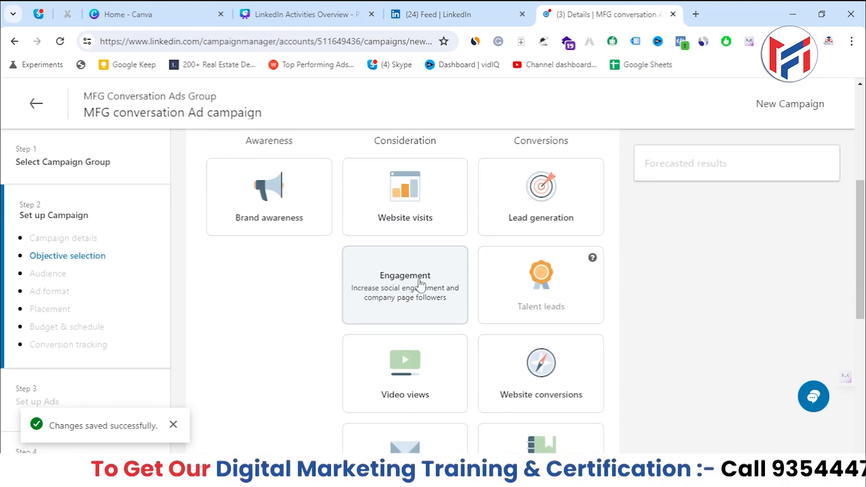
{"action": "scroll", "coordinate": [421, 284], "scroll_direction": "down", "scroll_amount": 2}
{"action": "scroll", "coordinate": [311, 265], "scroll_direction": "up", "scroll_amount": 4}
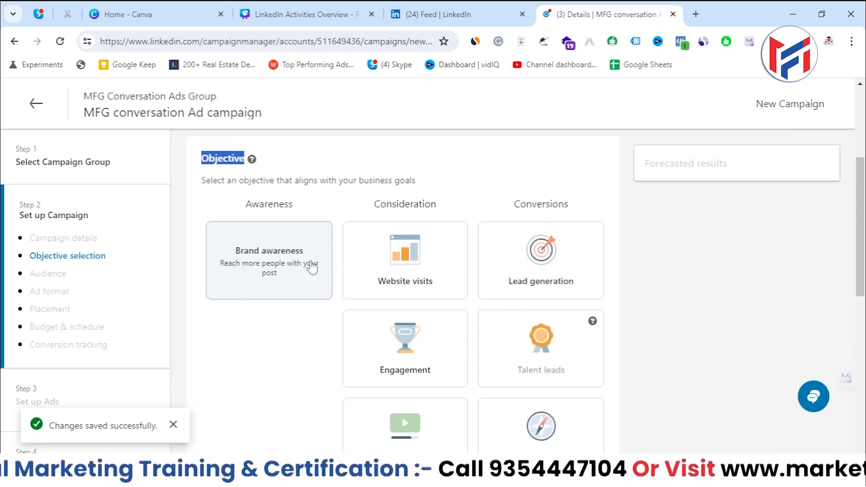
Set the campaign objective to Brand awareness.
{"action": "left_click", "coordinate": [311, 266]}
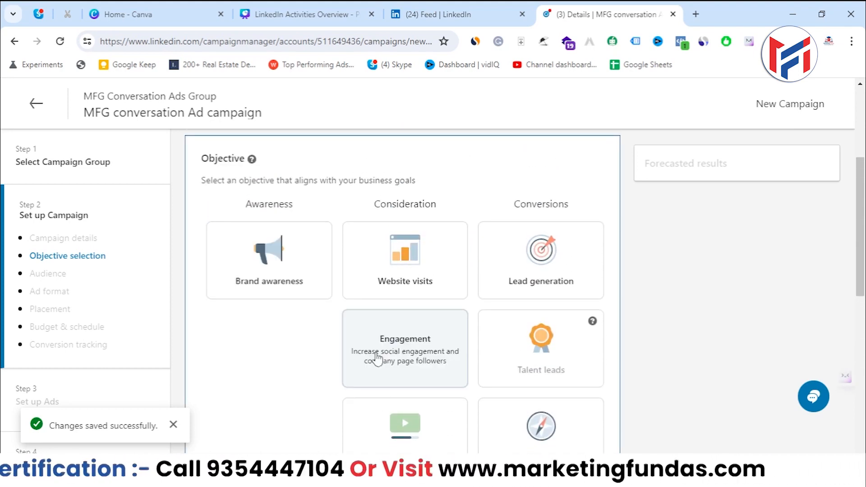
{"action": "scroll", "coordinate": [379, 357], "scroll_direction": "down", "scroll_amount": 4}
{"action": "scroll", "coordinate": [379, 358], "scroll_direction": "up", "scroll_amount": 4}
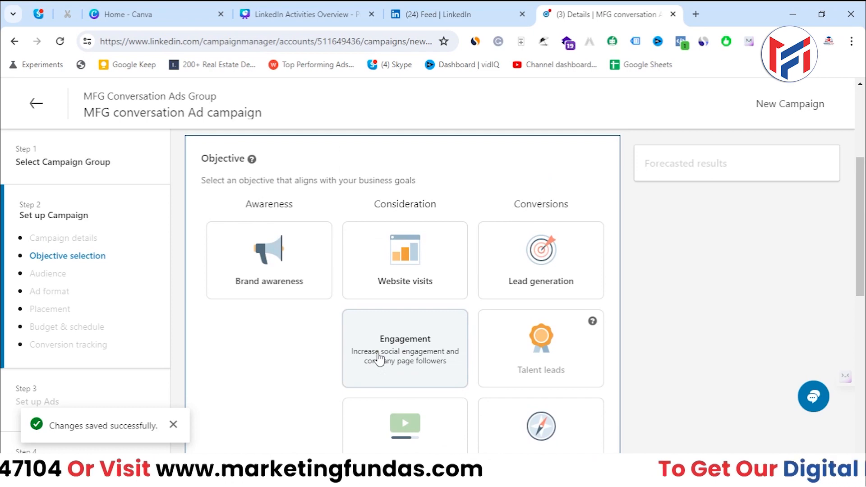
{"action": "scroll", "coordinate": [379, 358], "scroll_direction": "down", "scroll_amount": 2}
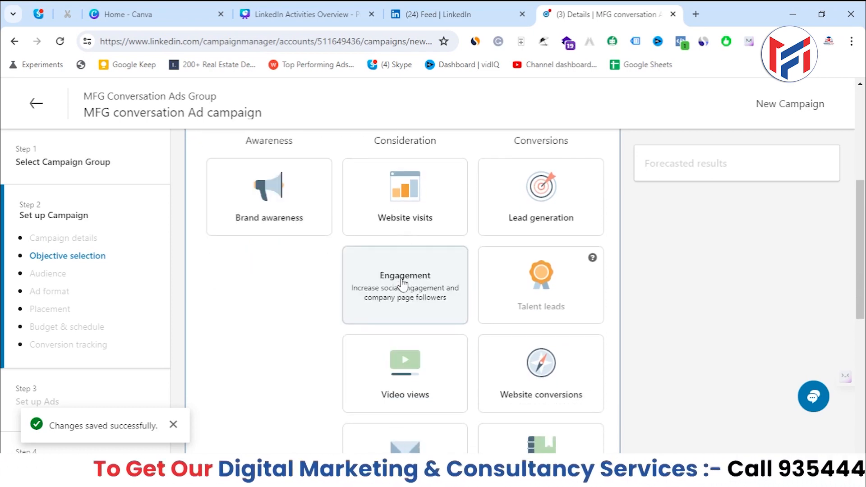
{"action": "scroll", "coordinate": [370, 266], "scroll_direction": "down", "scroll_amount": 1}
{"action": "scroll", "coordinate": [316, 252], "scroll_direction": "up", "scroll_amount": 3}
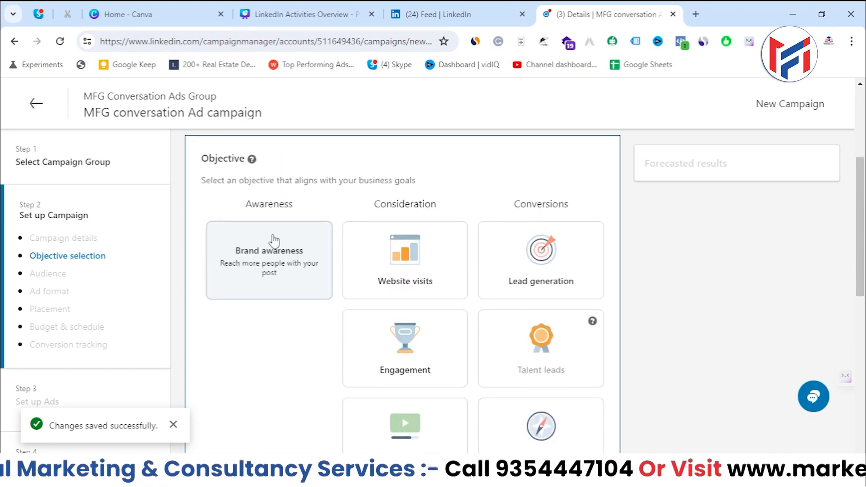
{"action": "left_click", "coordinate": [262, 285]}
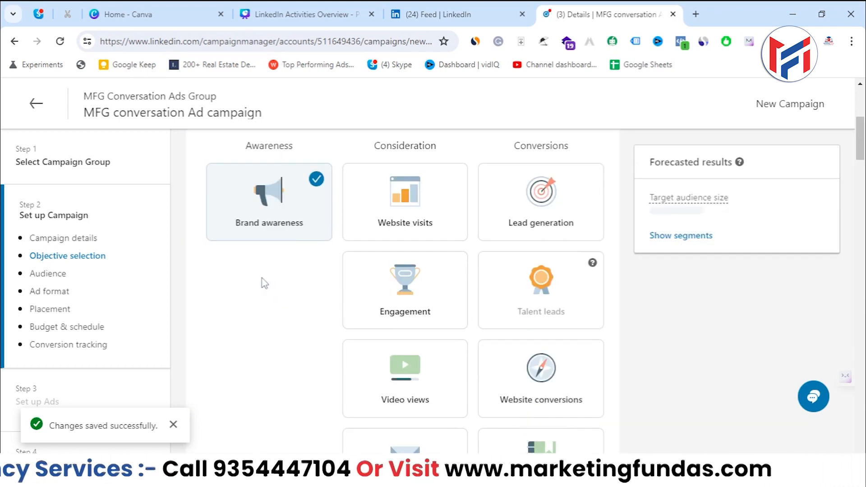
Check the recently used saved audiences in the Audience section without choosing one.
{"action": "scroll", "coordinate": [265, 321], "scroll_direction": "down", "scroll_amount": 6}
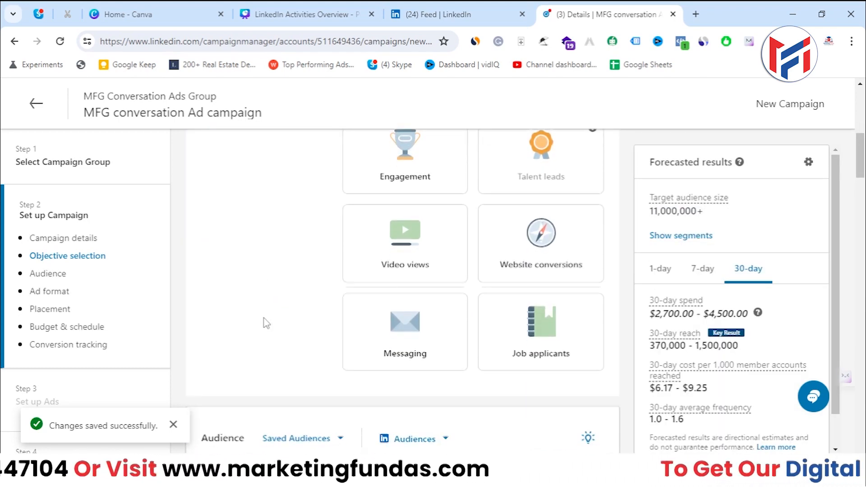
{"action": "scroll", "coordinate": [266, 322], "scroll_direction": "down", "scroll_amount": 1}
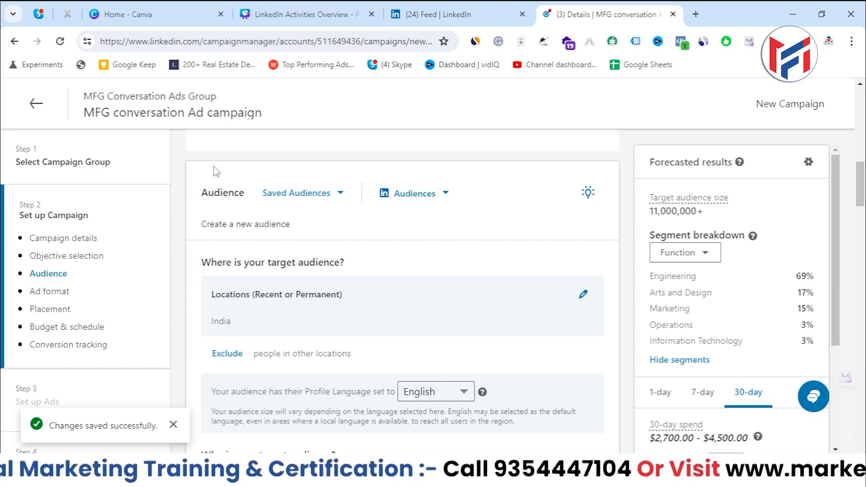
{"action": "left_click", "coordinate": [300, 201]}
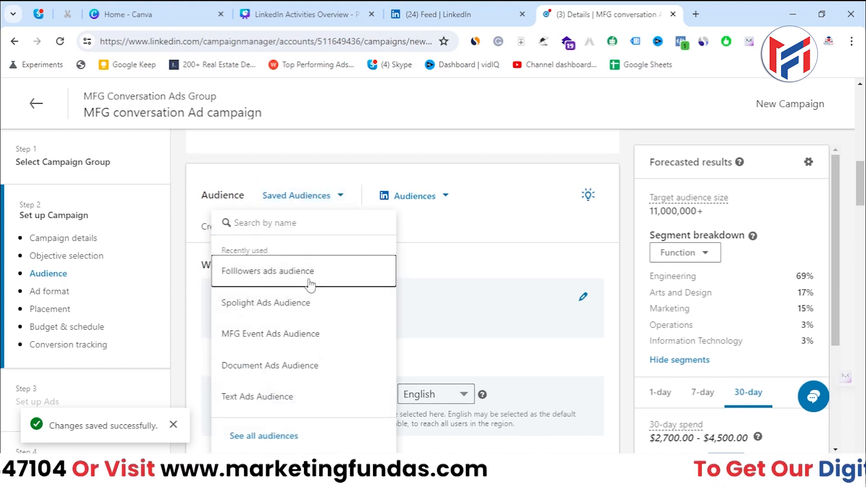
{"action": "scroll", "coordinate": [310, 285], "scroll_direction": "down", "scroll_amount": 3}
{"action": "scroll", "coordinate": [309, 284], "scroll_direction": "up", "scroll_amount": 3}
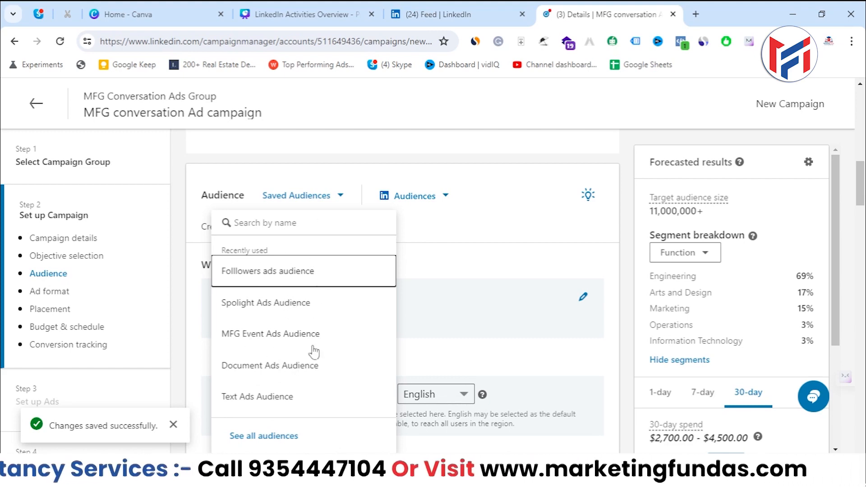
{"action": "left_click", "coordinate": [432, 225]}
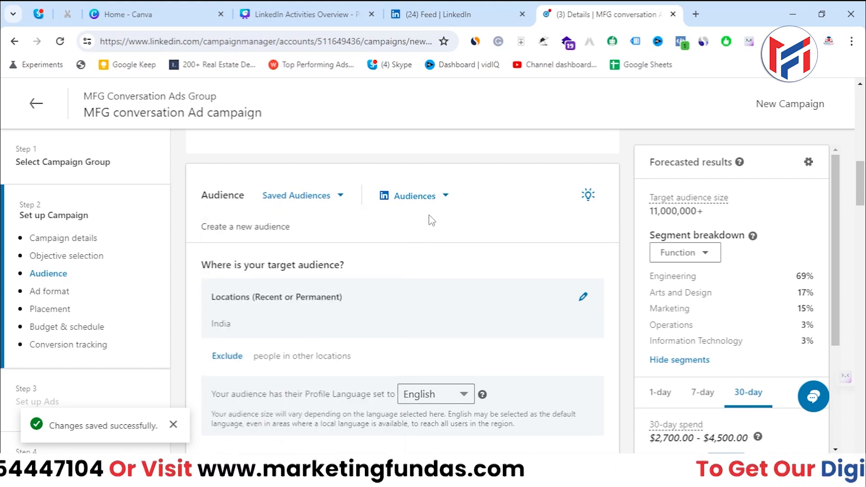
Browse LinkedIn's predefined audiences in the Audience section without applying one.
{"action": "left_click", "coordinate": [422, 199]}
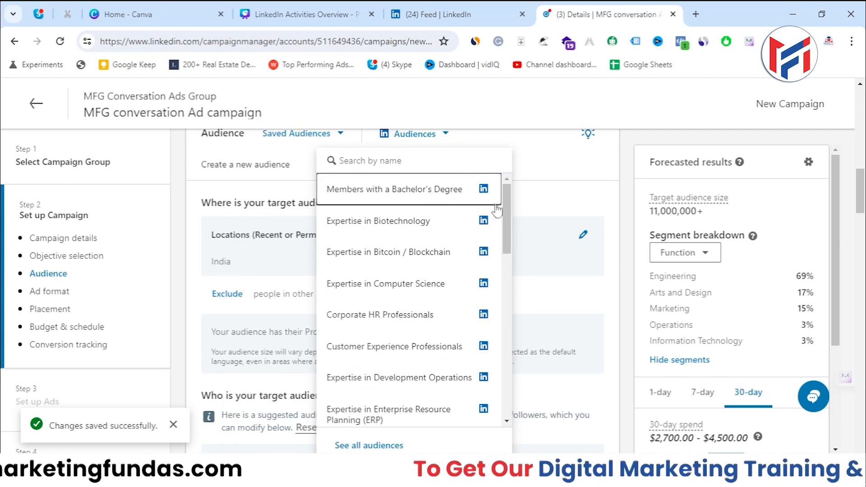
{"action": "left_click_drag", "start_coordinate": [502, 213], "coordinate": [493, 195]}
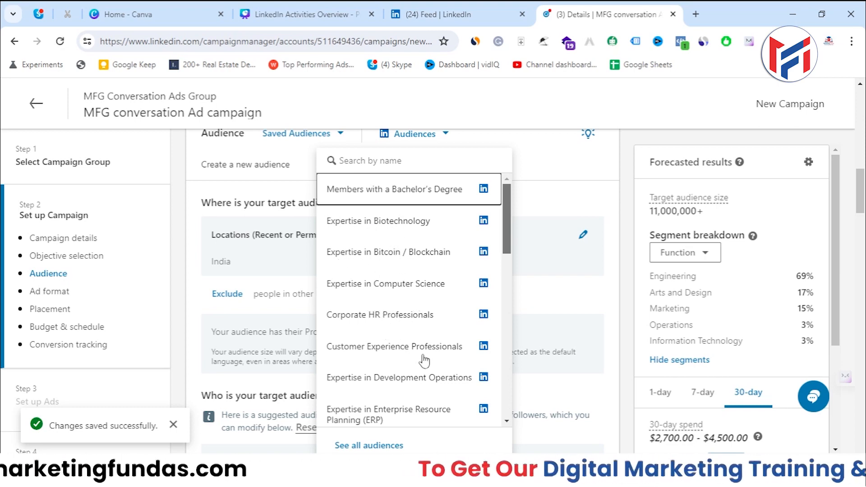
{"action": "left_click_drag", "start_coordinate": [505, 216], "coordinate": [482, 188]}
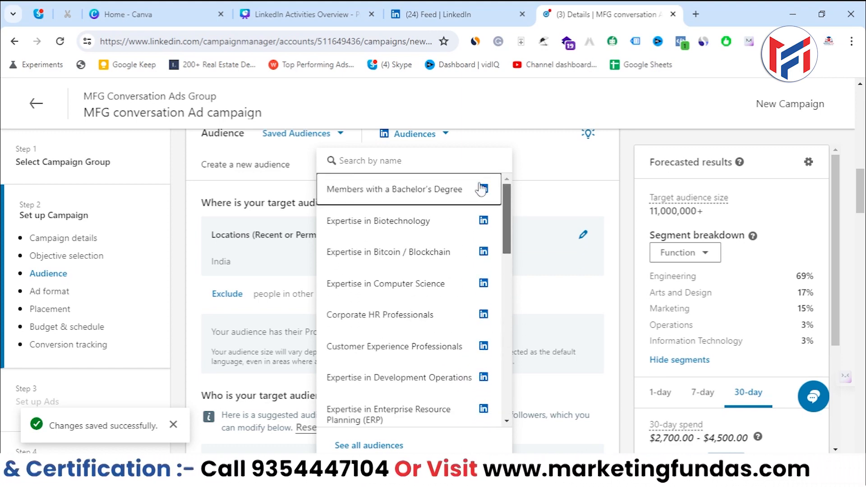
{"action": "left_click", "coordinate": [622, 212]}
{"action": "scroll", "coordinate": [622, 212], "scroll_direction": "up", "scroll_amount": 1}
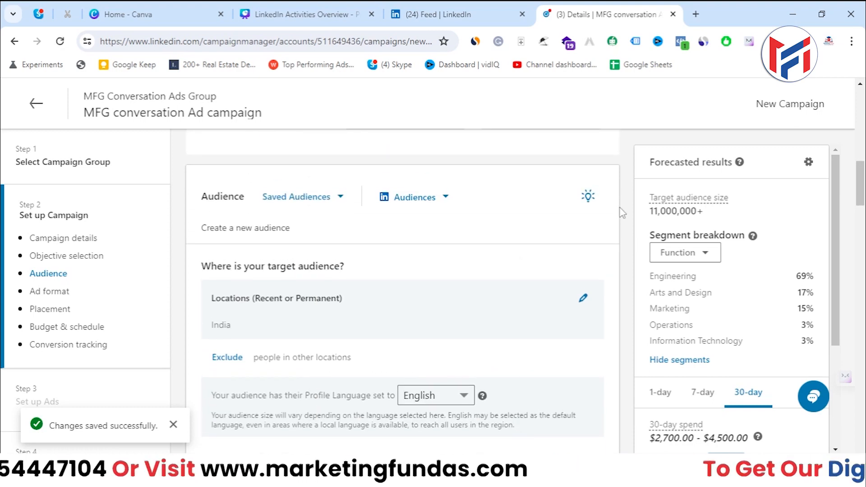
{"action": "left_click", "coordinate": [440, 198]}
{"action": "scroll", "coordinate": [451, 207], "scroll_direction": "down", "scroll_amount": 1}
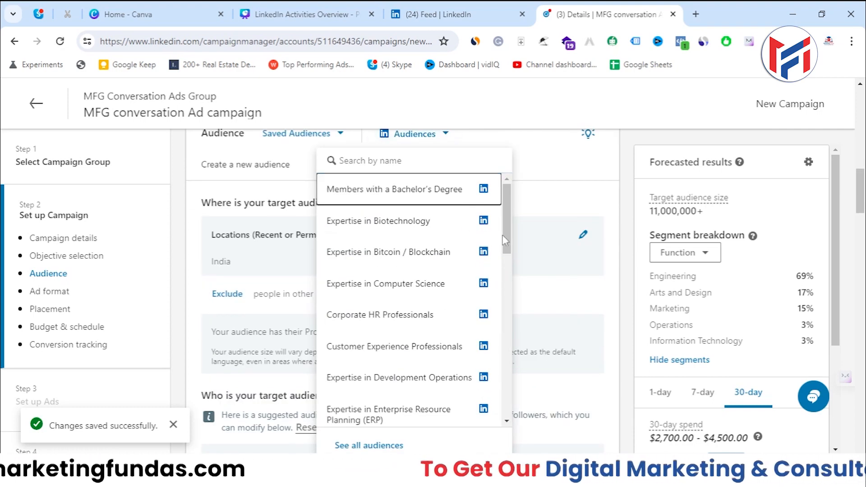
{"action": "left_click_drag", "start_coordinate": [509, 237], "coordinate": [532, 283]}
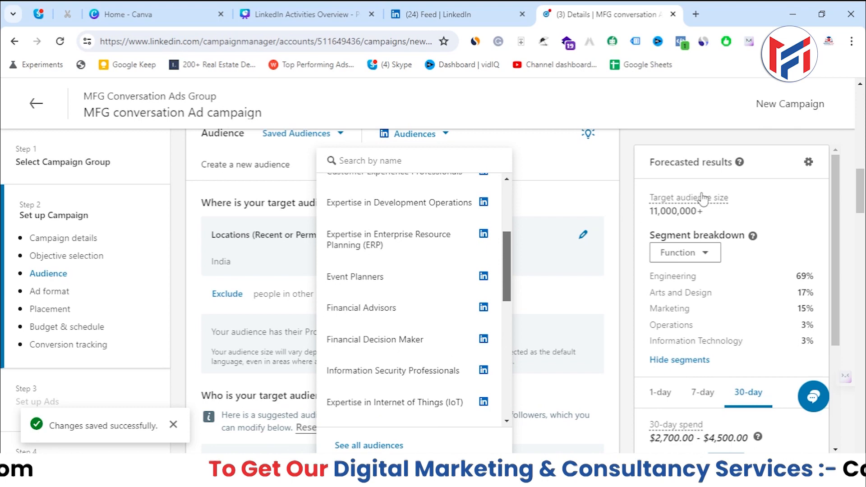
{"action": "left_click", "coordinate": [625, 183]}
{"action": "scroll", "coordinate": [582, 221], "scroll_direction": "up", "scroll_amount": 1}
Open the target audience's locations for editing and remove India.
{"action": "triple_click", "coordinate": [239, 228]}
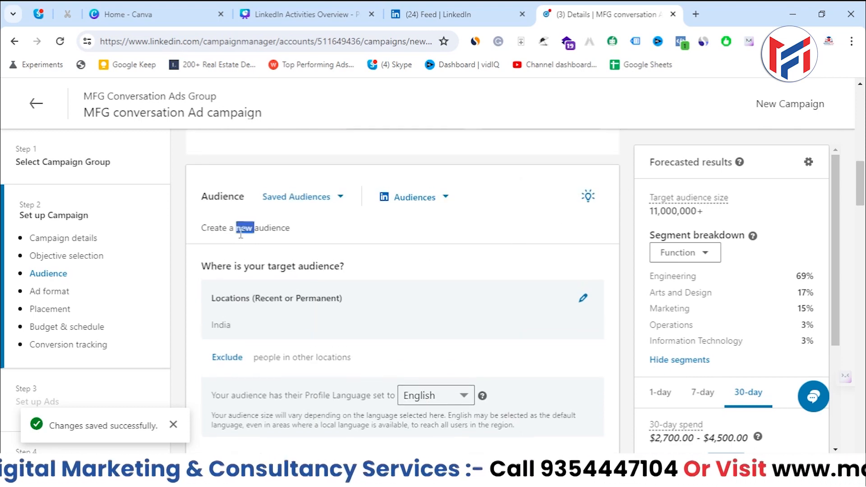
{"action": "scroll", "coordinate": [212, 263], "scroll_direction": "down", "scroll_amount": 1}
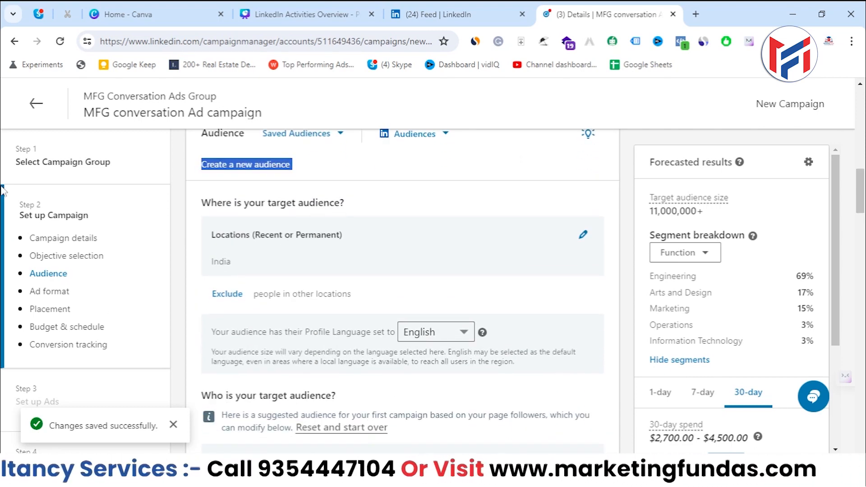
{"action": "left_click", "coordinate": [208, 219]}
{"action": "left_click_drag", "start_coordinate": [203, 204], "coordinate": [360, 208]}
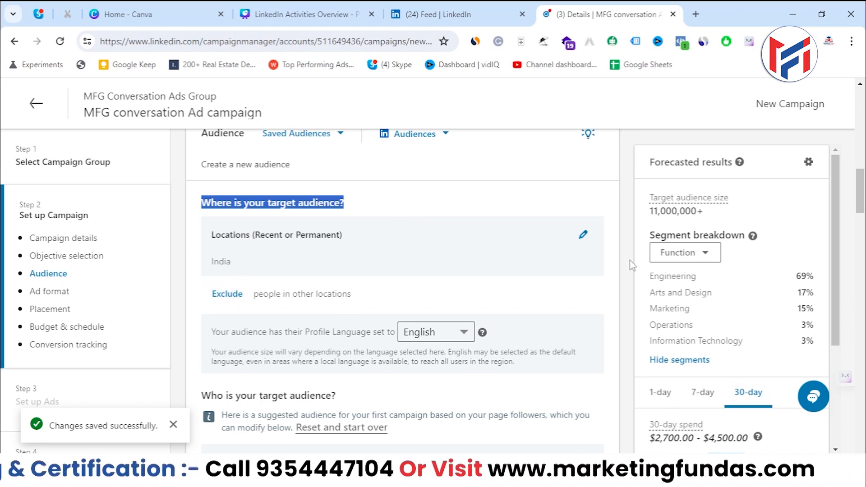
{"action": "left_click", "coordinate": [583, 235]}
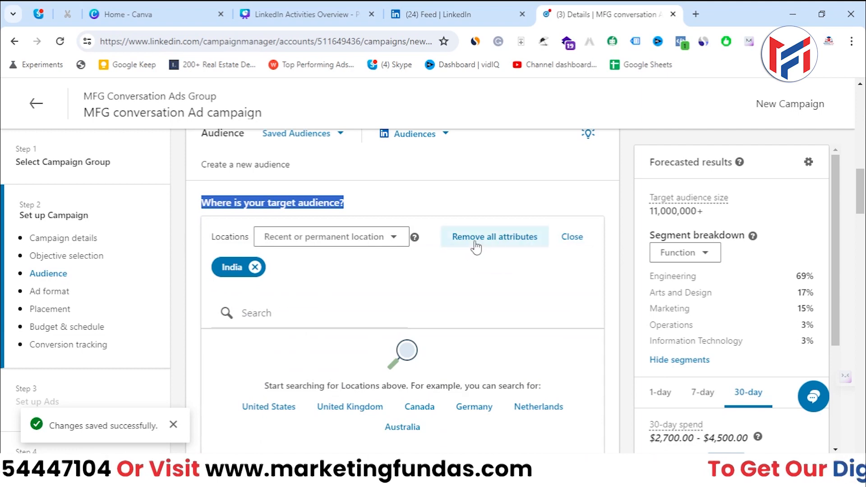
{"action": "left_click", "coordinate": [256, 267]}
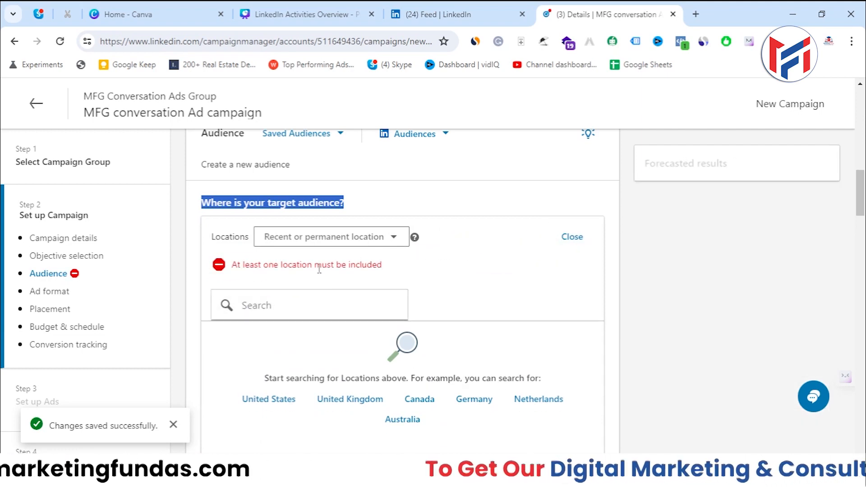
Search the locations for New Delhi and include New Delhi, Delhi, India in the target audience.
{"action": "left_click", "coordinate": [265, 295]}
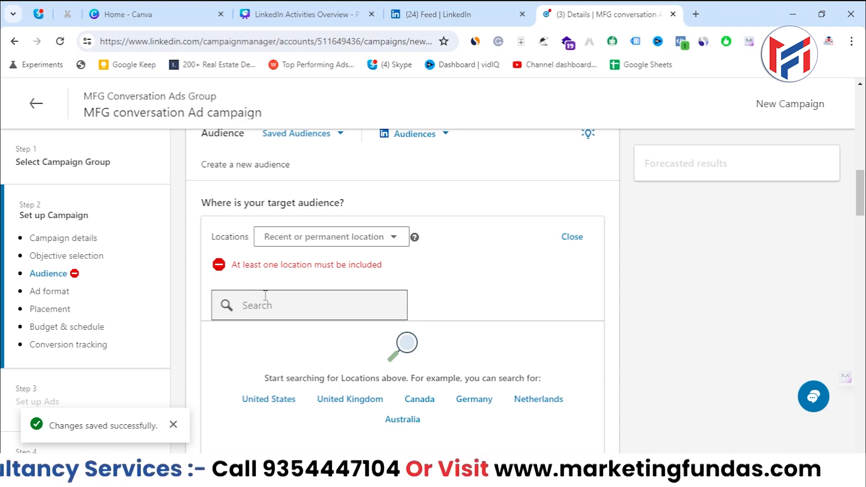
{"action": "type", "text": "us"}
{"action": "key", "text": "BackSpace"}
{"action": "key", "text": "BackSpace"}
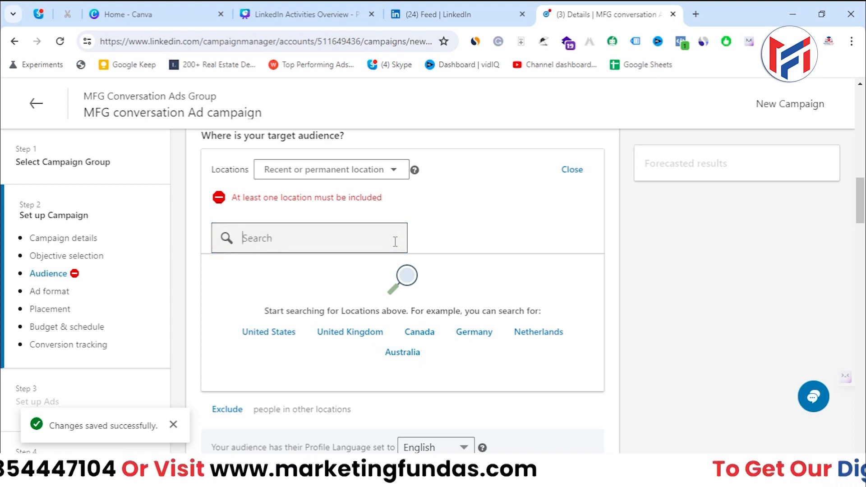
{"action": "type", "text": "New deli"}
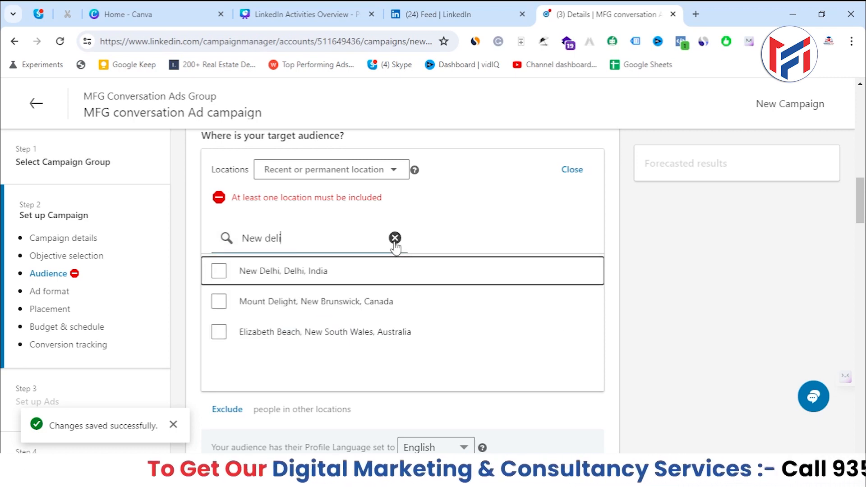
{"action": "left_click", "coordinate": [218, 271]}
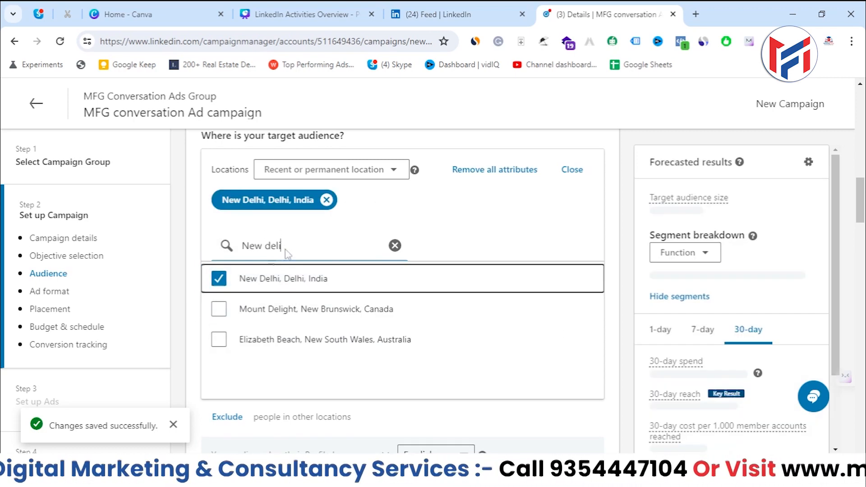
Search for Montreal and add Montreal, Quebec, Canada to the target locations.
{"action": "triple_click", "coordinate": [292, 247]}
{"action": "key", "text": "BackSpace"}
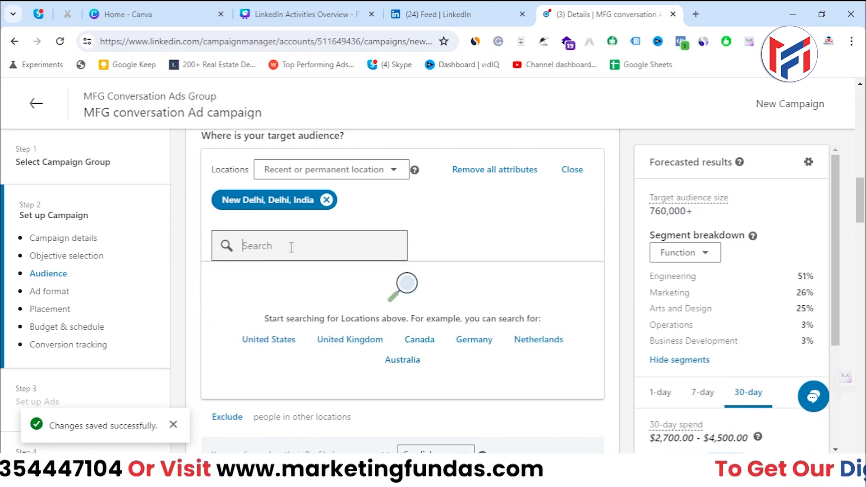
{"action": "type", "text": "montre"}
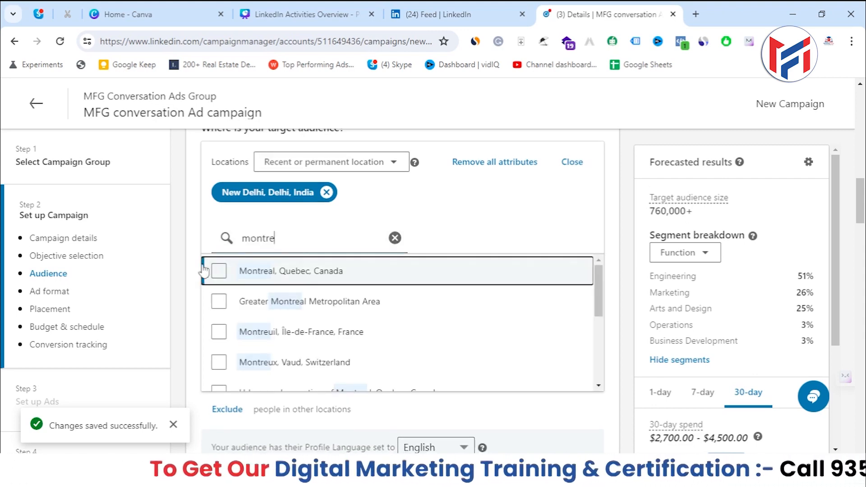
{"action": "left_click", "coordinate": [219, 271]}
Find the United States in the location search and add the whole country to the target locations.
{"action": "double_click", "coordinate": [292, 244]}
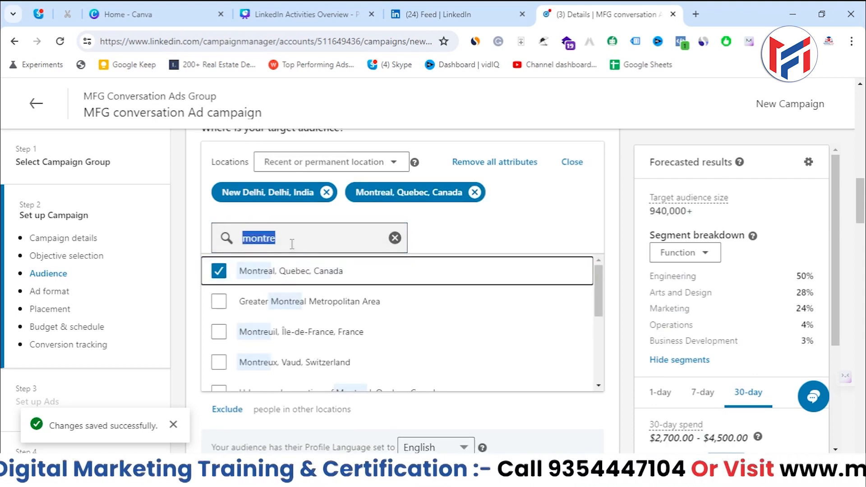
{"action": "type", "text": "united"}
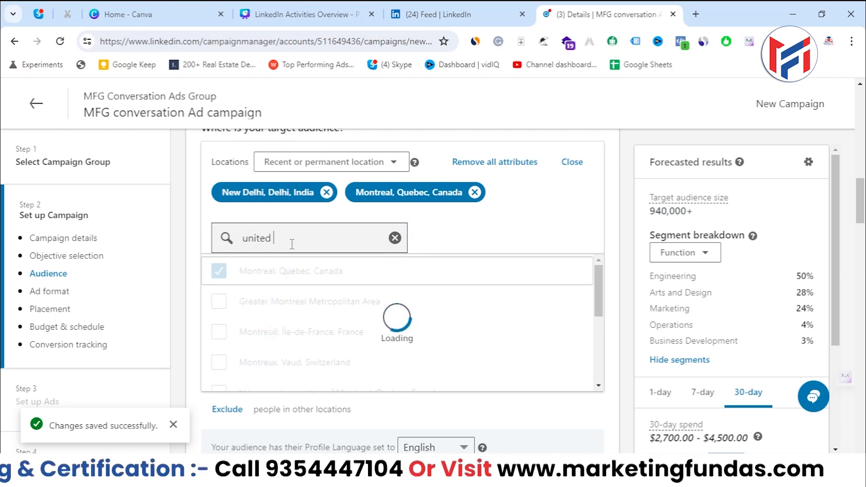
{"action": "type", "text": " state"}
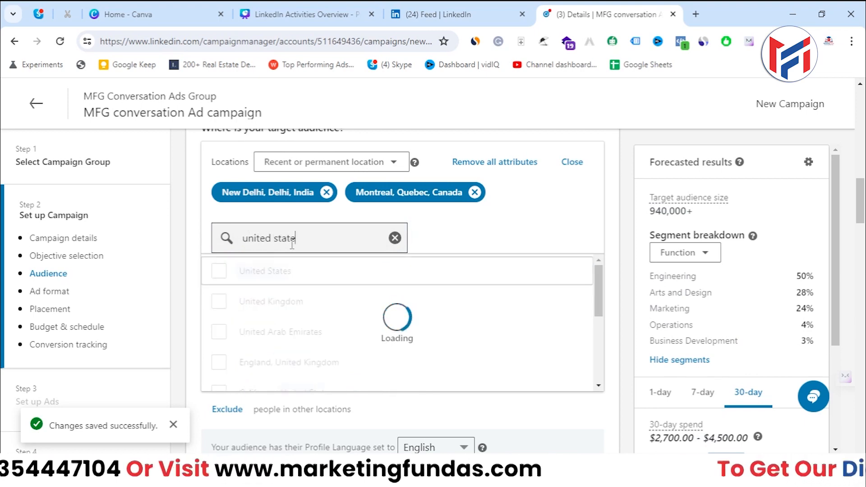
{"action": "left_click", "coordinate": [259, 280]}
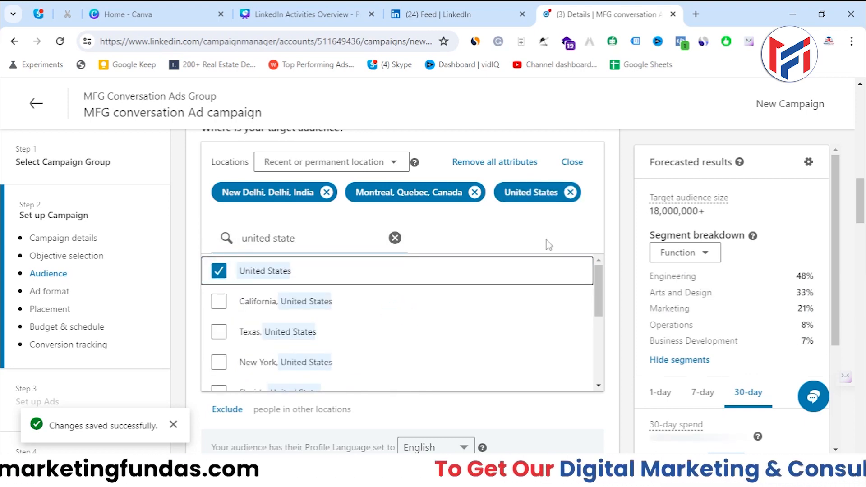
Clear the location search and limit the target locations to the Permanent location option.
{"action": "left_click", "coordinate": [395, 239]}
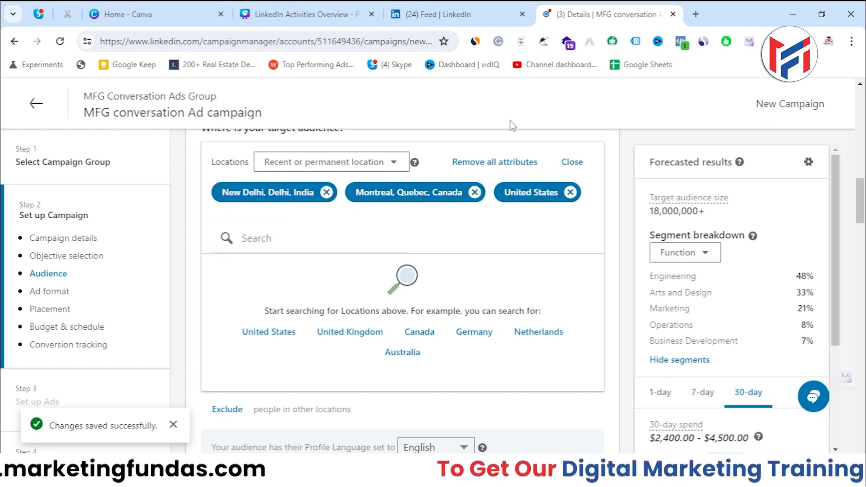
{"action": "scroll", "coordinate": [496, 135], "scroll_direction": "up", "scroll_amount": 2}
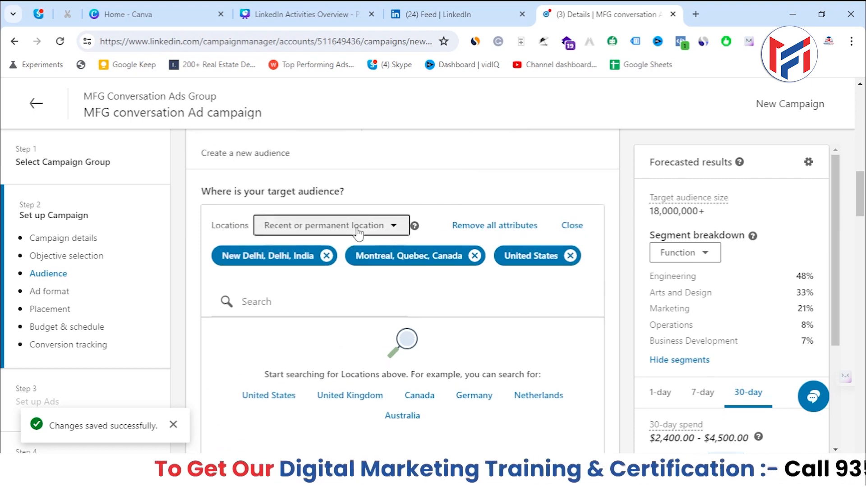
{"action": "left_click", "coordinate": [398, 226]}
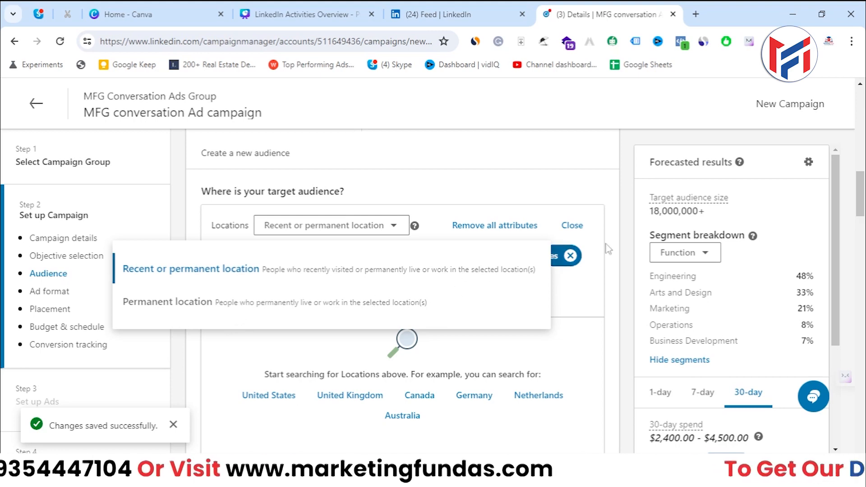
{"action": "left_click", "coordinate": [291, 311]}
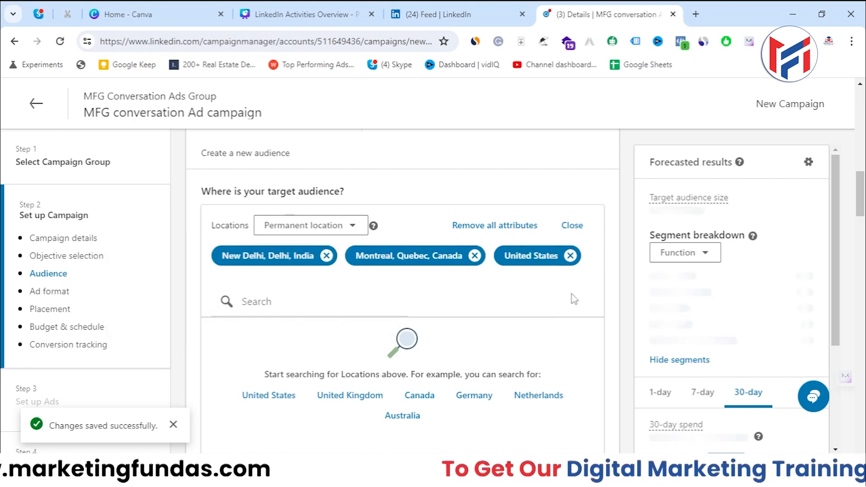
Open the excluded locations for the target audience, search for "new" and exclude New York, United States.
{"action": "scroll", "coordinate": [537, 296], "scroll_direction": "down", "scroll_amount": 2}
{"action": "scroll", "coordinate": [537, 297], "scroll_direction": "down", "scroll_amount": 3}
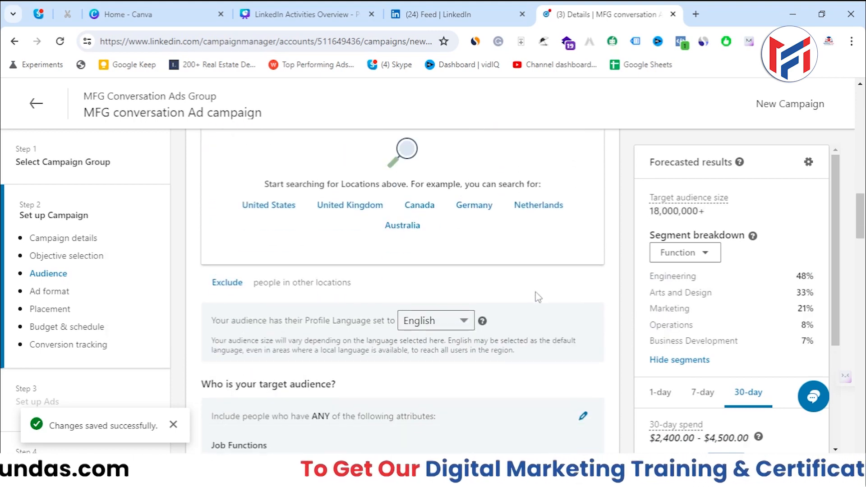
{"action": "left_click", "coordinate": [227, 283]}
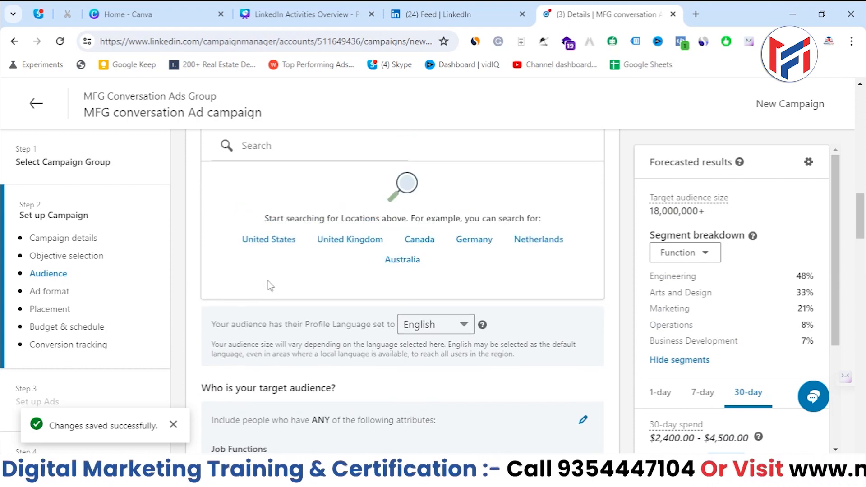
{"action": "scroll", "coordinate": [270, 285], "scroll_direction": "up", "scroll_amount": 5}
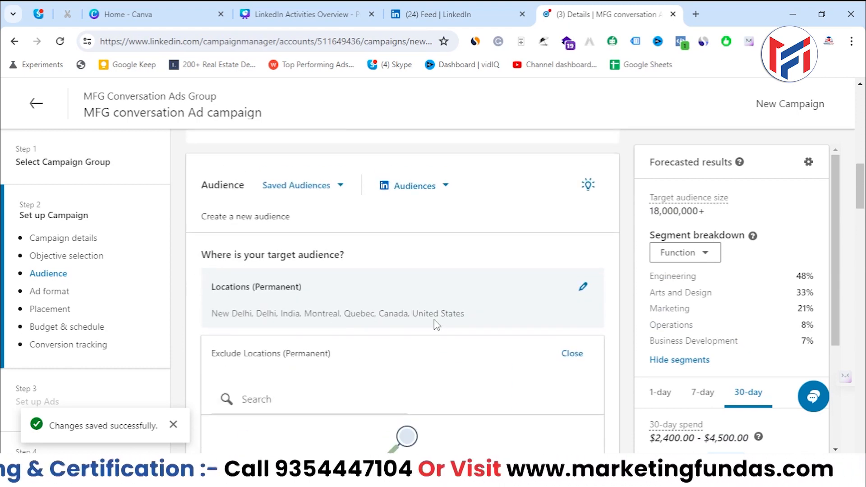
{"action": "left_click", "coordinate": [389, 402]}
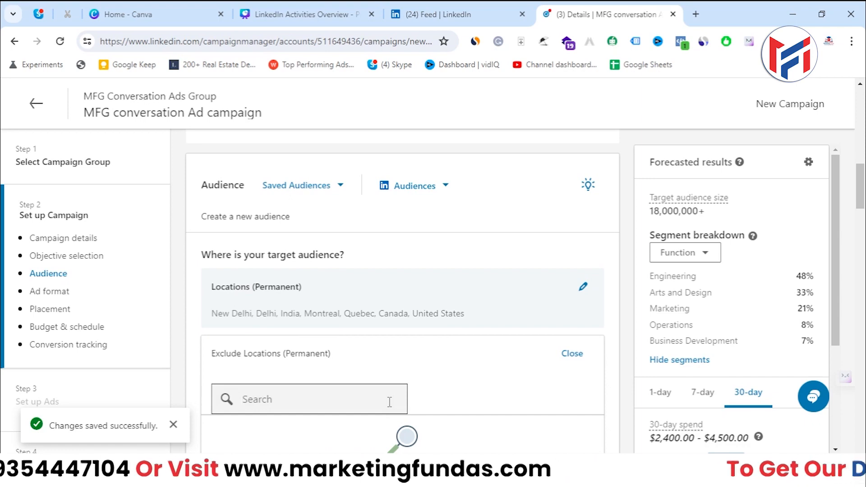
{"action": "type", "text": "new"}
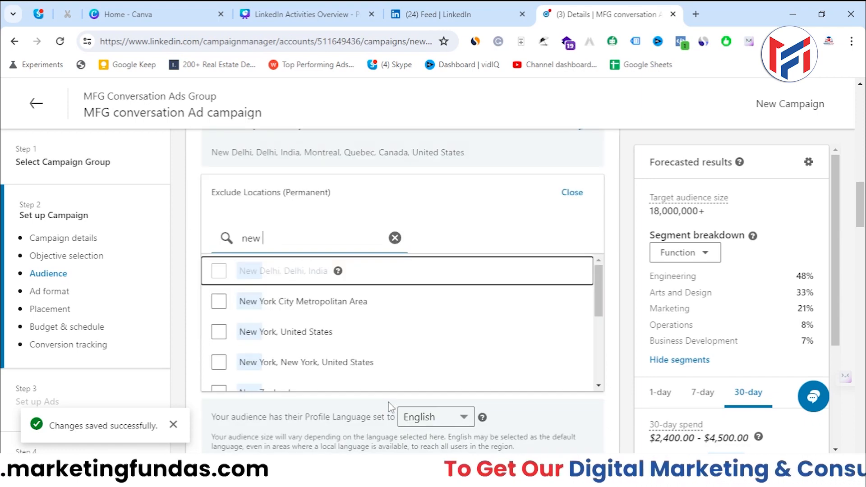
{"action": "left_click", "coordinate": [219, 332]}
{"action": "scroll", "coordinate": [369, 230], "scroll_direction": "up", "scroll_amount": 2}
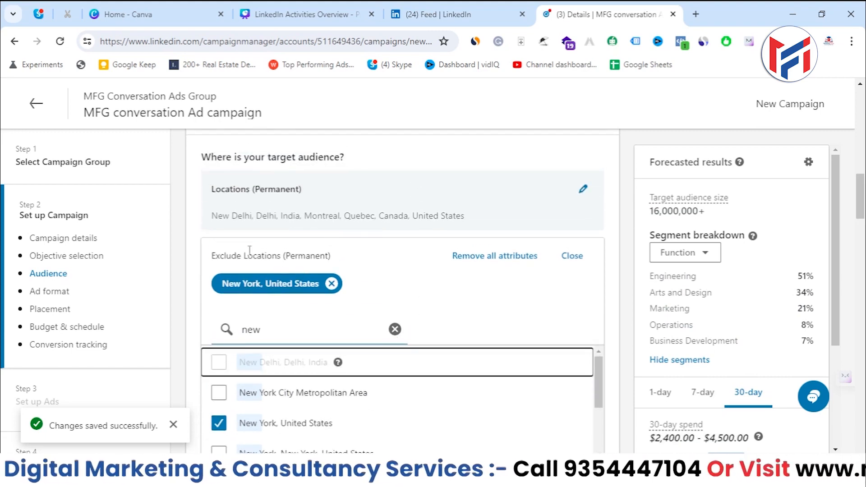
Search the excluded locations for South Delhi, exclude South Delhi, Delhi, India, and close the exclusion editor.
{"action": "double_click", "coordinate": [253, 329]}
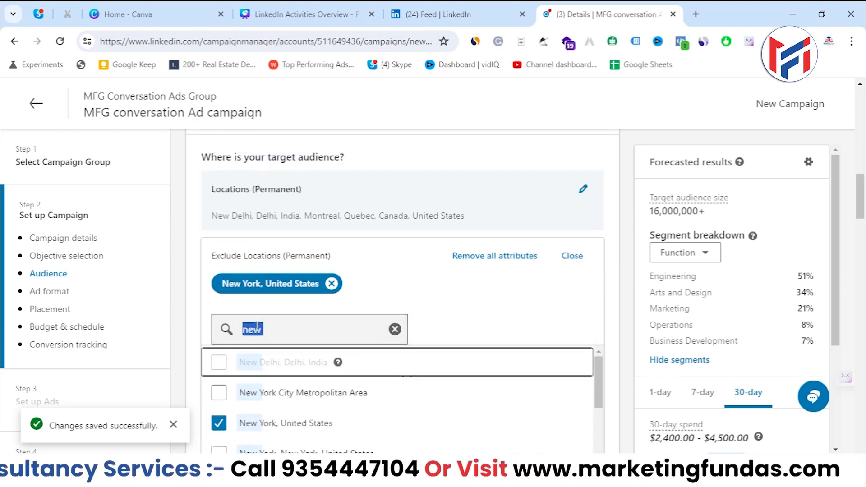
{"action": "key", "text": "BackSpace"}
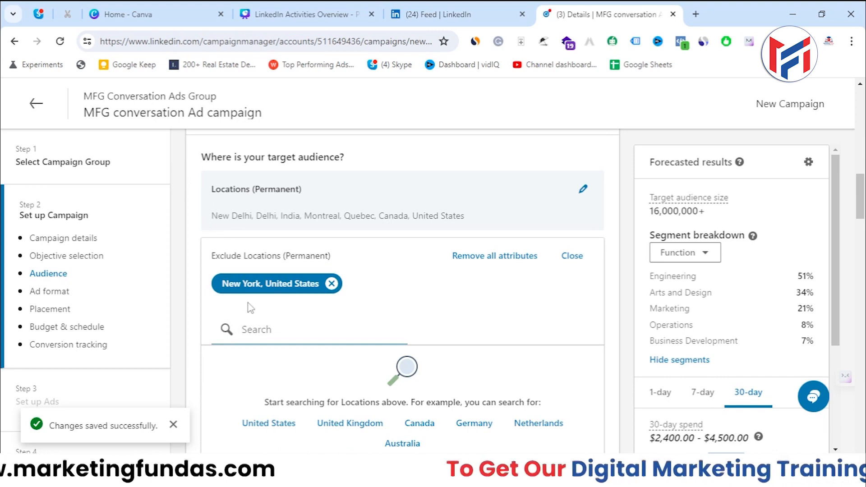
{"action": "type", "text": "south"}
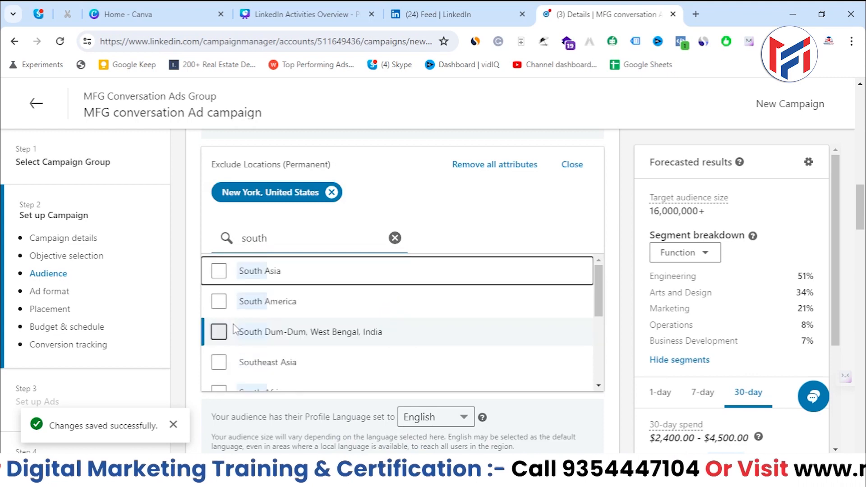
{"action": "type", "text": "del"}
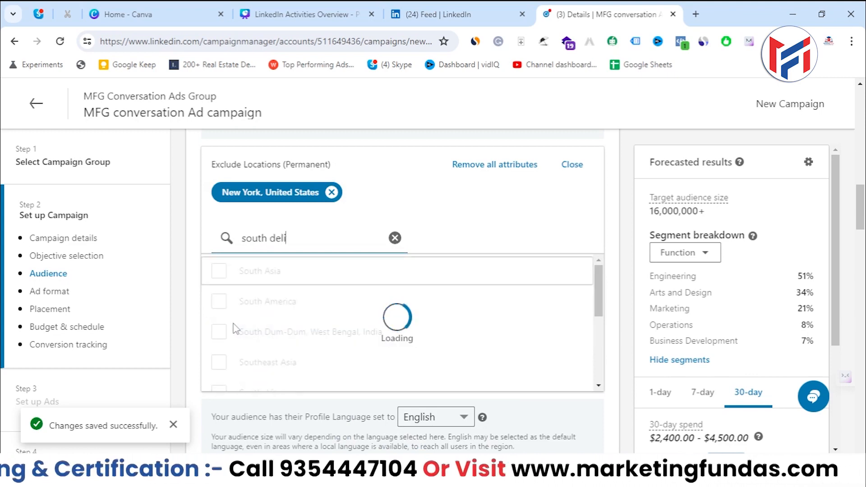
{"action": "type", "text": "hi"}
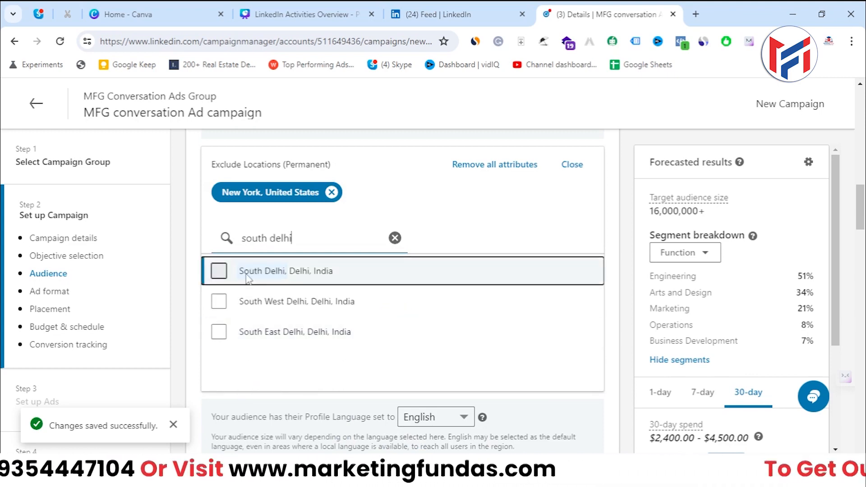
{"action": "left_click", "coordinate": [229, 281]}
{"action": "scroll", "coordinate": [231, 243], "scroll_direction": "up", "scroll_amount": 3}
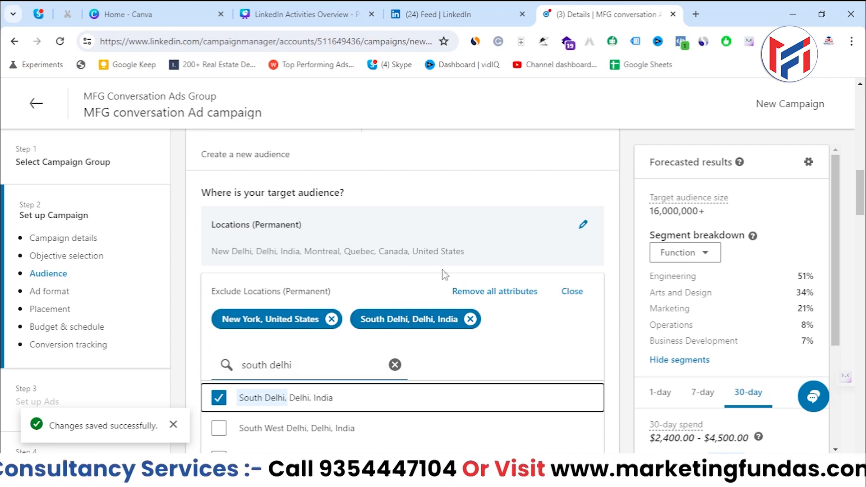
{"action": "left_click", "coordinate": [572, 292]}
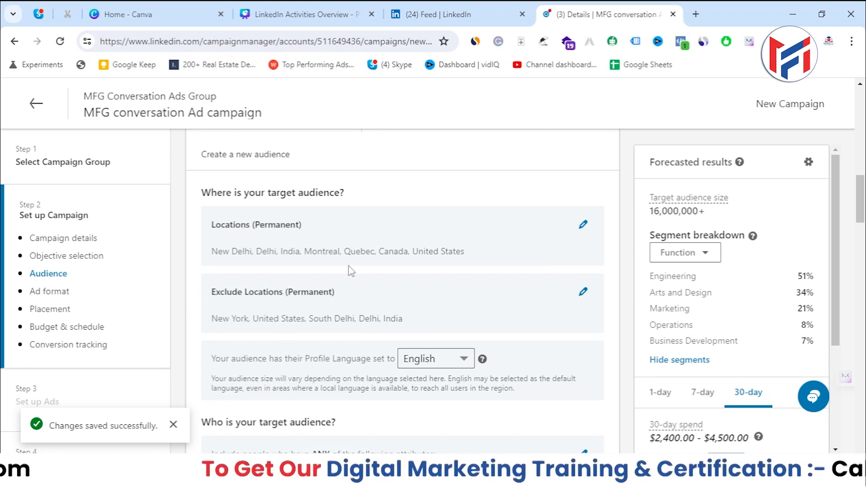
View the available profile languages for the audience without changing the selection.
{"action": "scroll", "coordinate": [238, 285], "scroll_direction": "down", "scroll_amount": 3}
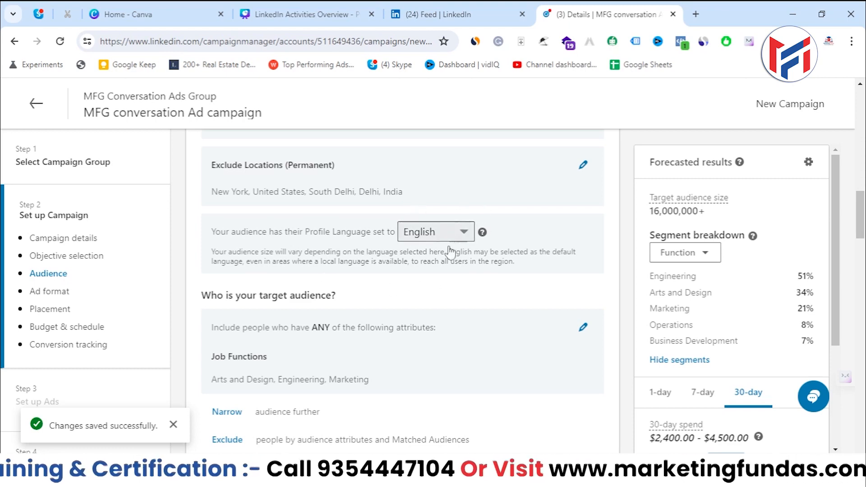
{"action": "left_click", "coordinate": [453, 232]}
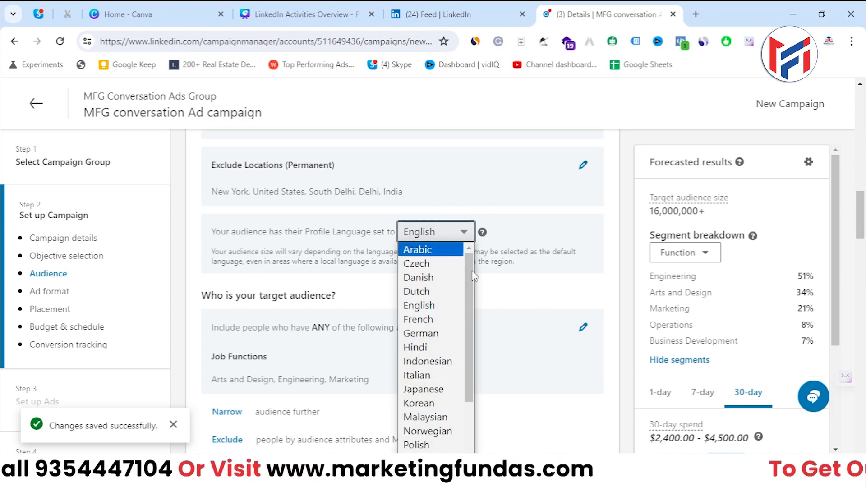
{"action": "left_click", "coordinate": [561, 243]}
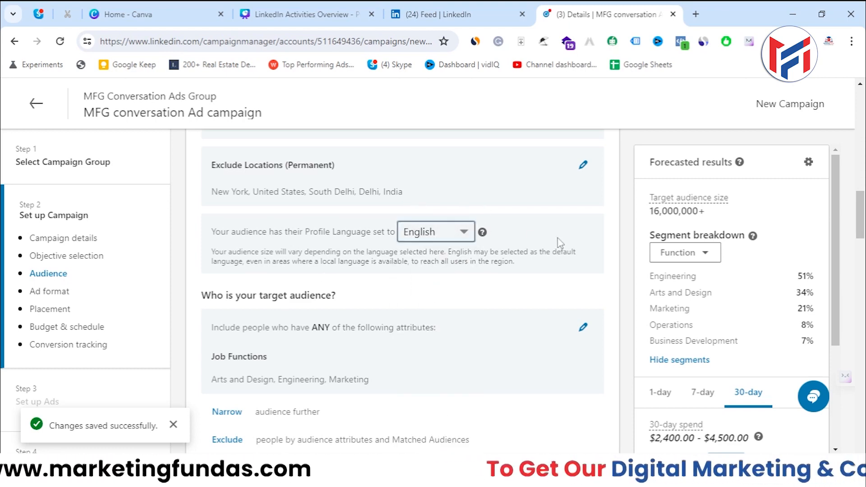
Open the included audience attributes for editing and remove all the preset job functions.
{"action": "scroll", "coordinate": [528, 252], "scroll_direction": "down", "scroll_amount": 3}
{"action": "left_click_drag", "start_coordinate": [201, 170], "coordinate": [342, 174]}
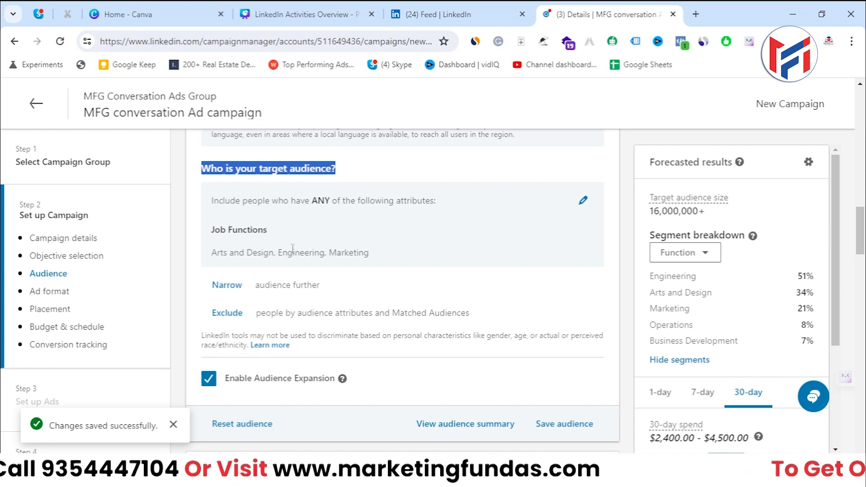
{"action": "left_click_drag", "start_coordinate": [210, 259], "coordinate": [386, 254]}
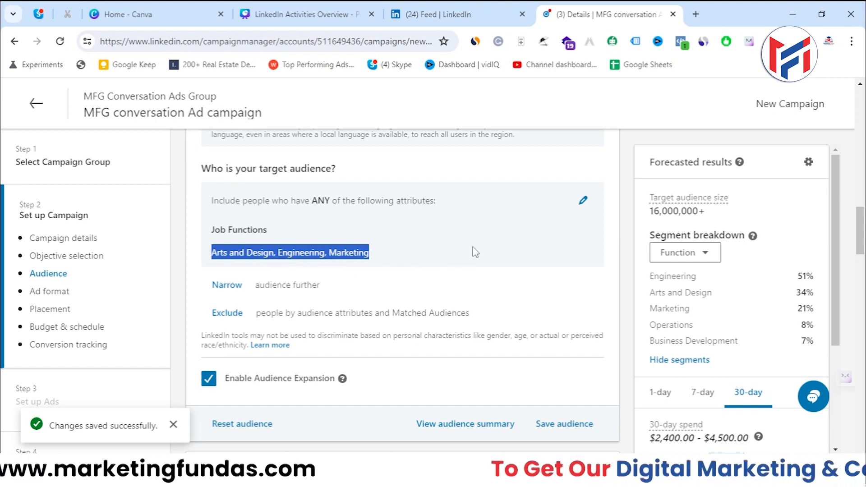
{"action": "left_click", "coordinate": [584, 201]}
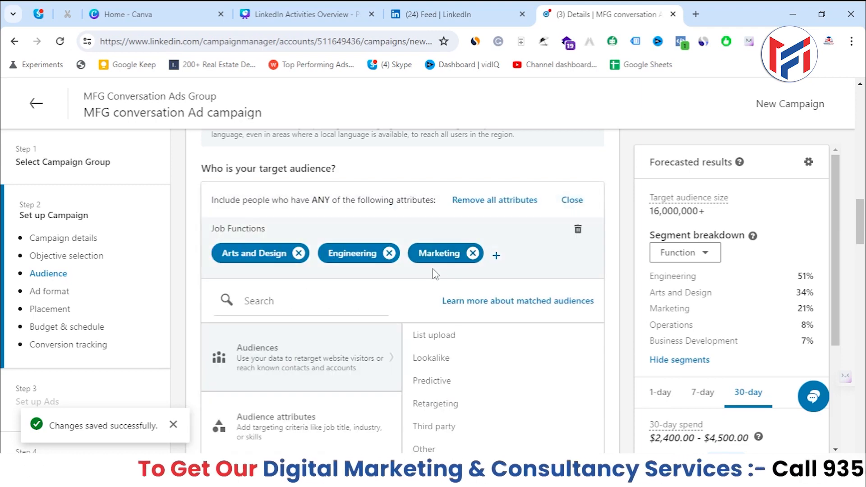
{"action": "left_click", "coordinate": [481, 207]}
{"action": "left_click", "coordinate": [541, 167]}
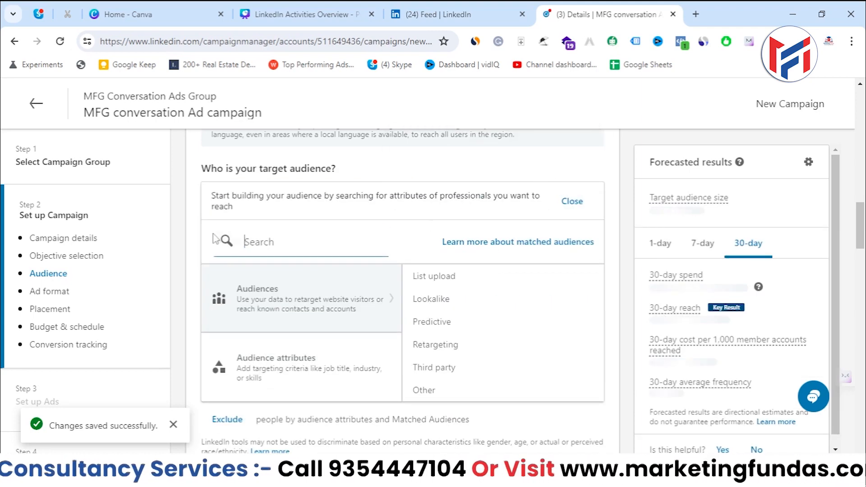
Open the Company category of the audience attributes and review the targeting criteria it offers.
{"action": "scroll", "coordinate": [217, 239], "scroll_direction": "down", "scroll_amount": 1}
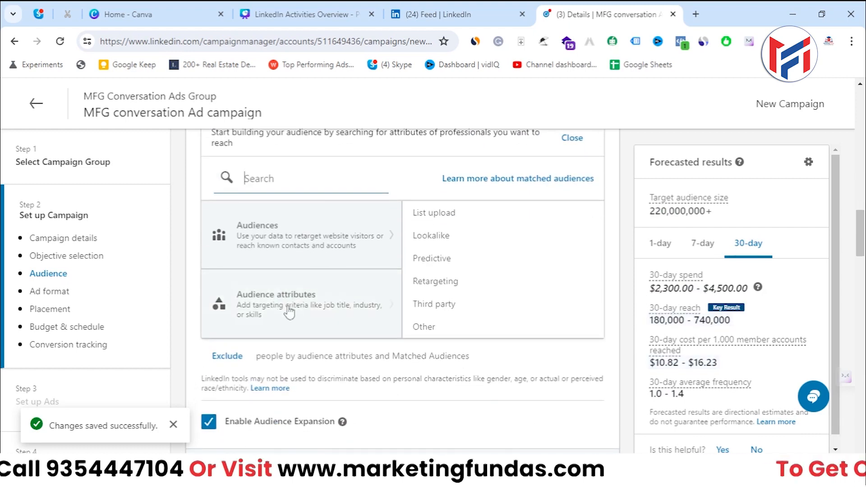
{"action": "left_click", "coordinate": [350, 291]}
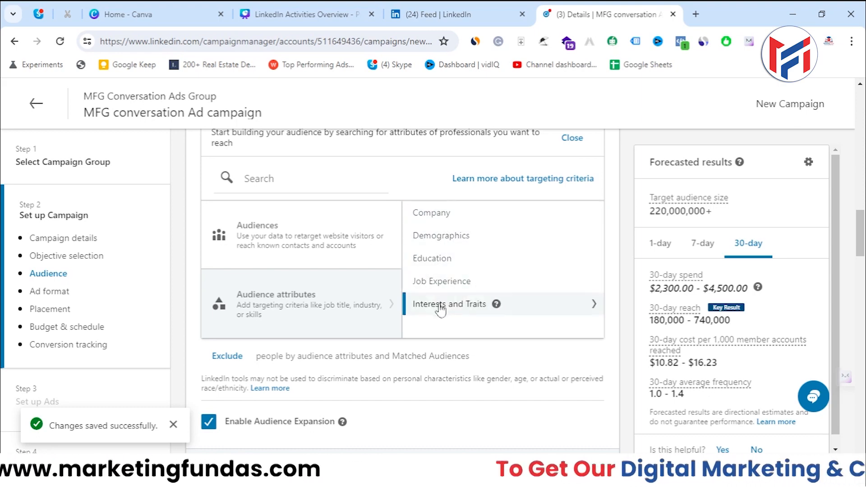
{"action": "left_click", "coordinate": [431, 218]}
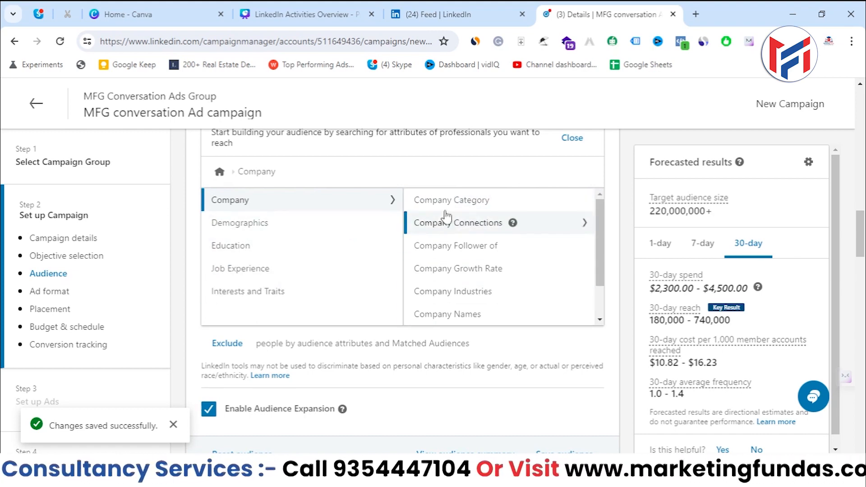
{"action": "left_click_drag", "start_coordinate": [605, 247], "coordinate": [603, 275]}
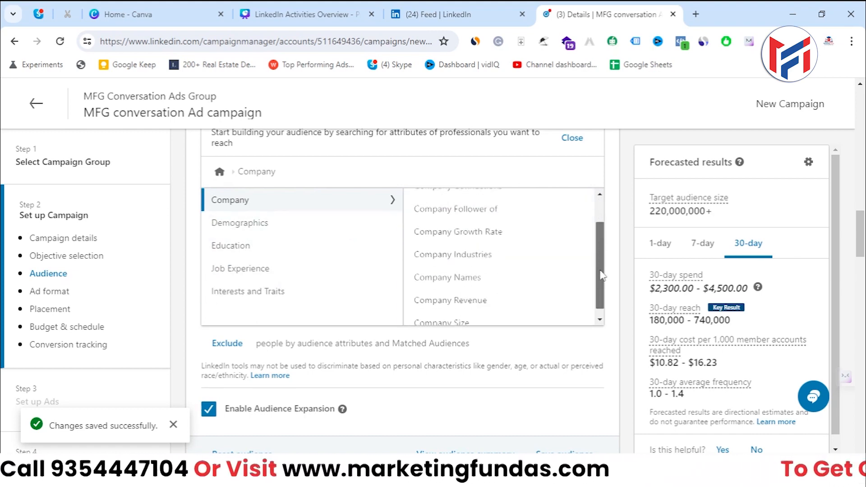
{"action": "scroll", "coordinate": [499, 336], "scroll_direction": "up", "scroll_amount": 1}
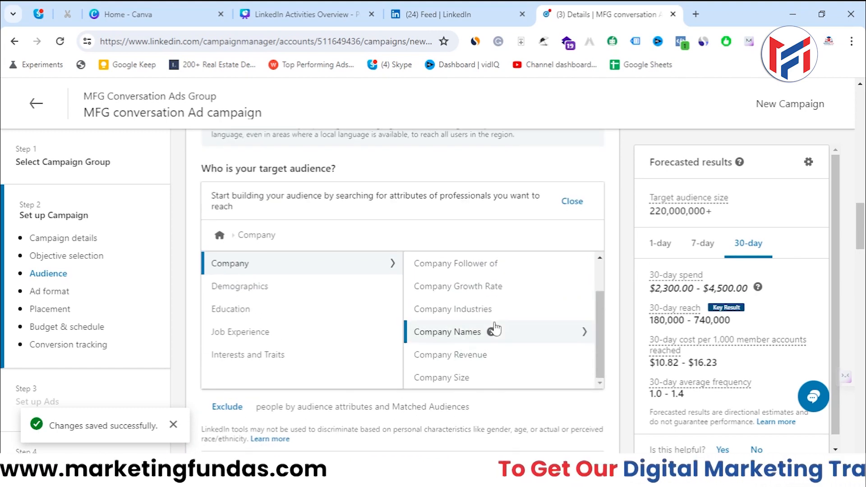
{"action": "scroll", "coordinate": [496, 336], "scroll_direction": "up", "scroll_amount": 1}
{"action": "scroll", "coordinate": [499, 352], "scroll_direction": "down", "scroll_amount": 1}
{"action": "scroll", "coordinate": [494, 350], "scroll_direction": "up", "scroll_amount": 1}
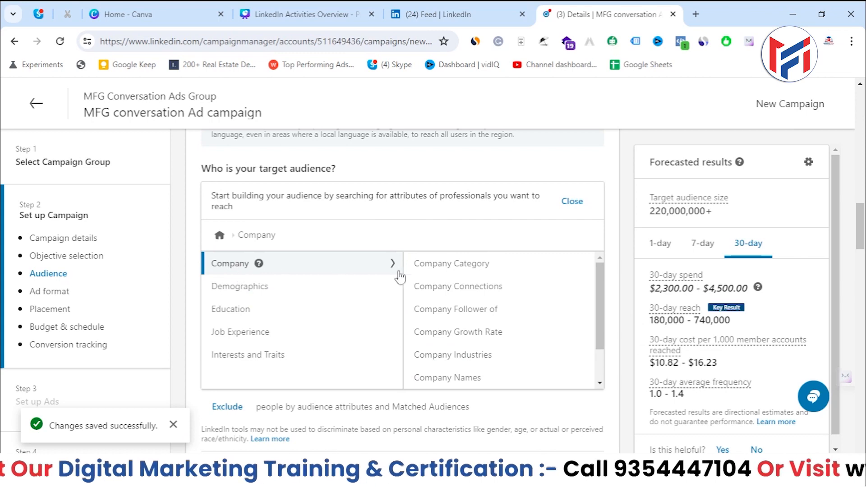
{"action": "scroll", "coordinate": [445, 310], "scroll_direction": "down", "scroll_amount": 1}
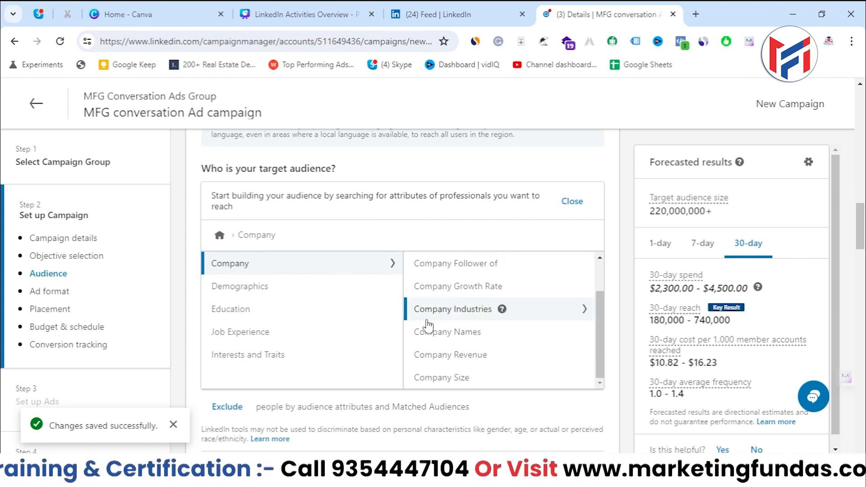
{"action": "scroll", "coordinate": [440, 318], "scroll_direction": "up", "scroll_amount": 1}
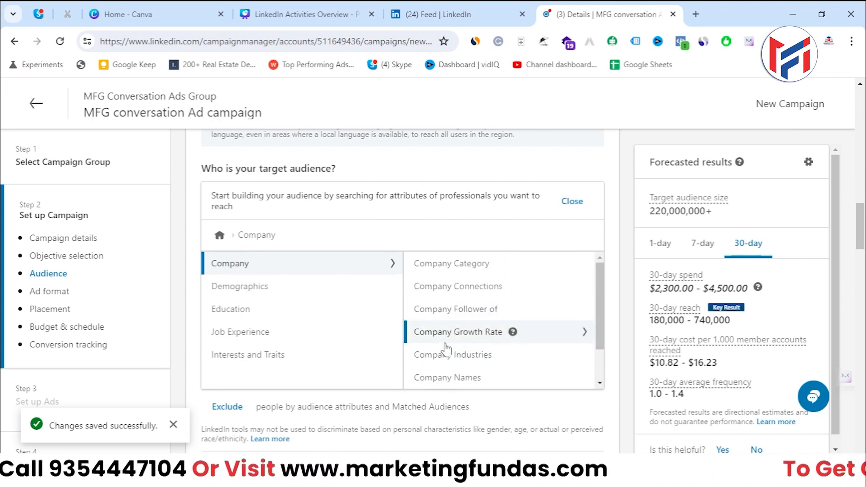
{"action": "scroll", "coordinate": [453, 348], "scroll_direction": "down", "scroll_amount": 1}
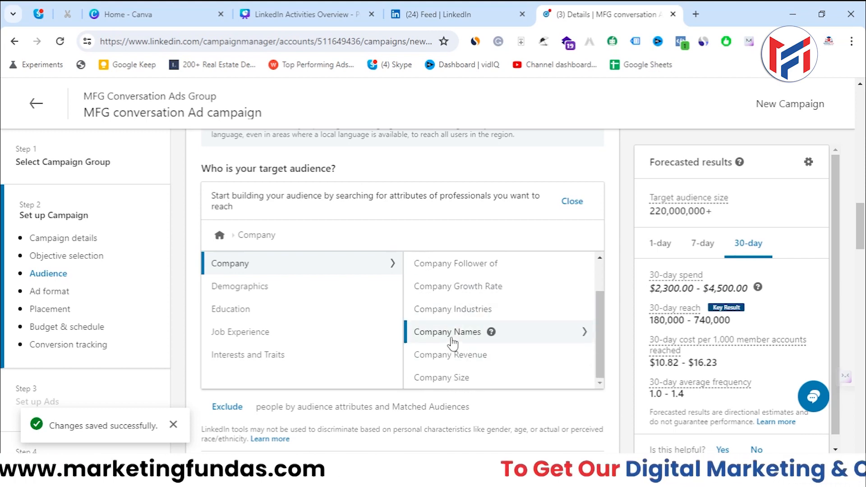
Search the Company Names criteria for meta and include the software development company Meta in the audience.
{"action": "left_click", "coordinate": [452, 334]}
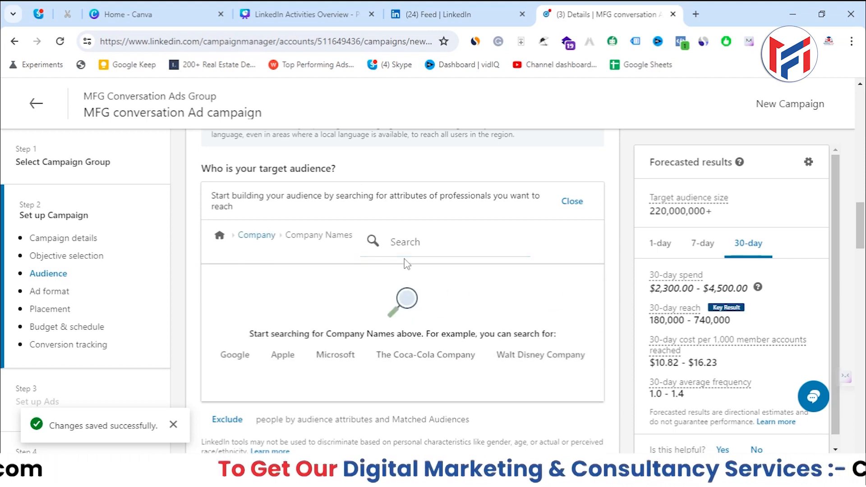
{"action": "left_click", "coordinate": [417, 244]}
{"action": "type", "text": "meta"}
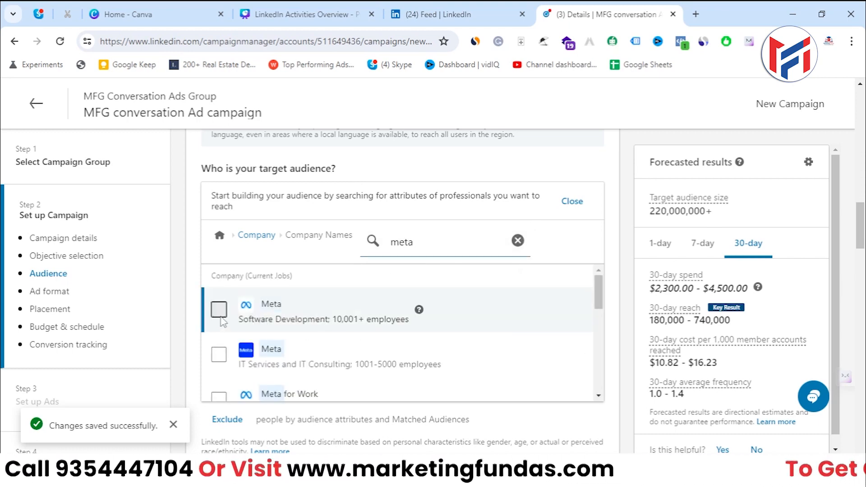
{"action": "left_click", "coordinate": [331, 301]}
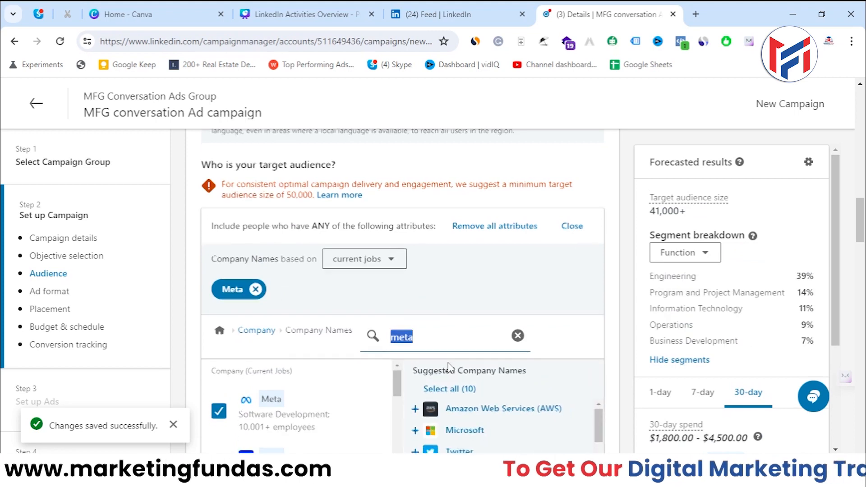
Add all ten suggested company names related to Meta to the included audience attributes.
{"action": "scroll", "coordinate": [496, 340], "scroll_direction": "down", "scroll_amount": 3}
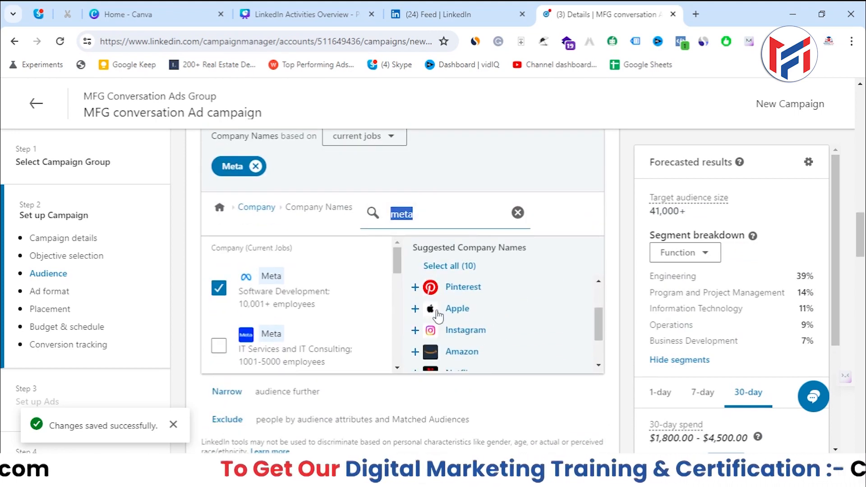
{"action": "left_click", "coordinate": [448, 267]}
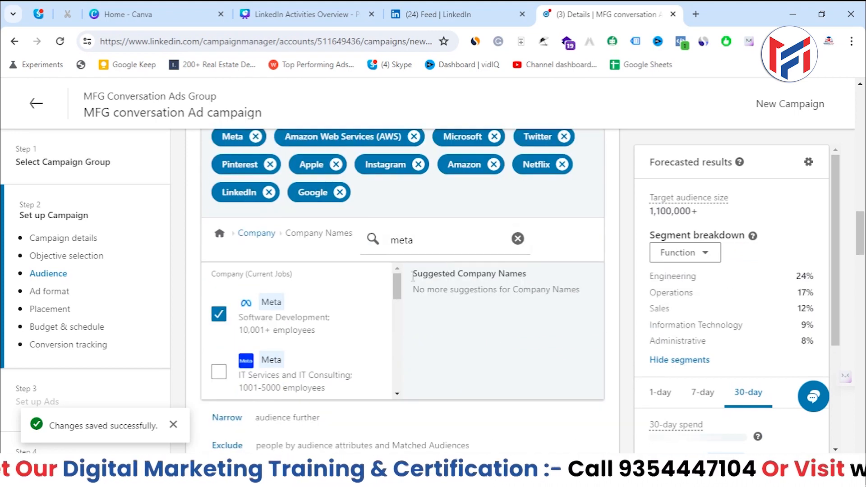
{"action": "scroll", "coordinate": [322, 219], "scroll_direction": "up", "scroll_amount": 1}
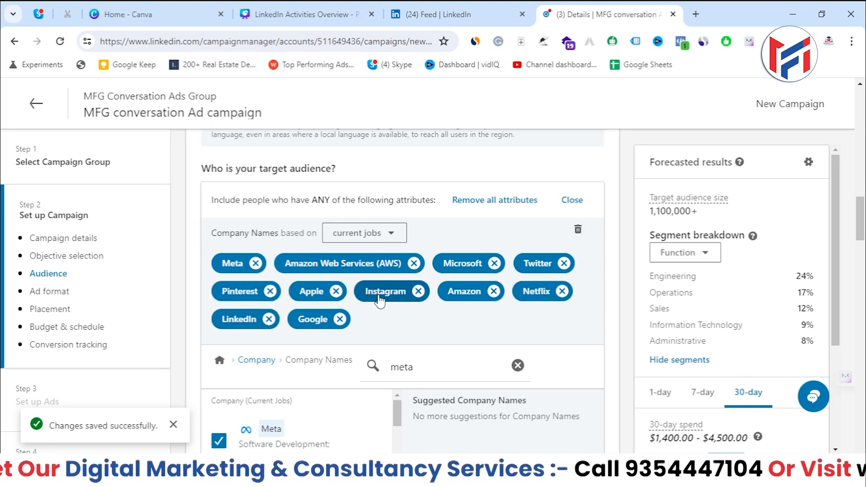
{"action": "scroll", "coordinate": [370, 301], "scroll_direction": "down", "scroll_amount": 1}
{"action": "scroll", "coordinate": [202, 312], "scroll_direction": "down", "scroll_amount": 1}
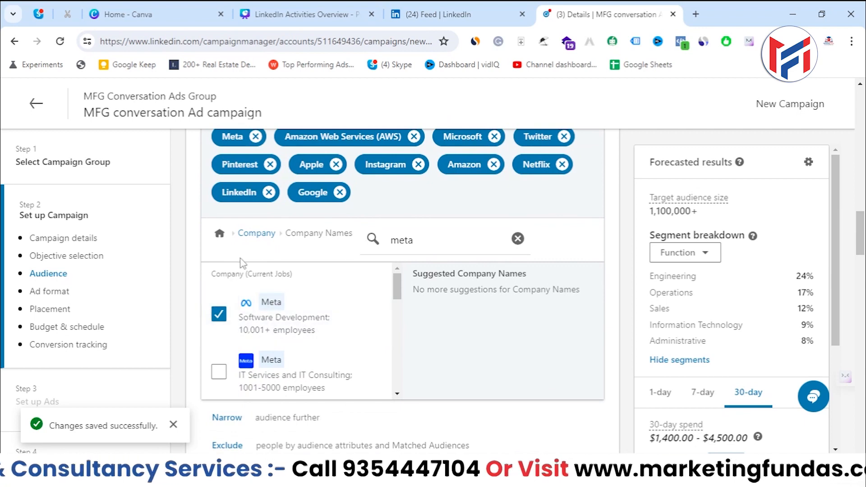
Search the Job Titles criteria under Job Experience for marketing and include the title Marketing Specialist.
{"action": "left_click", "coordinate": [219, 235]}
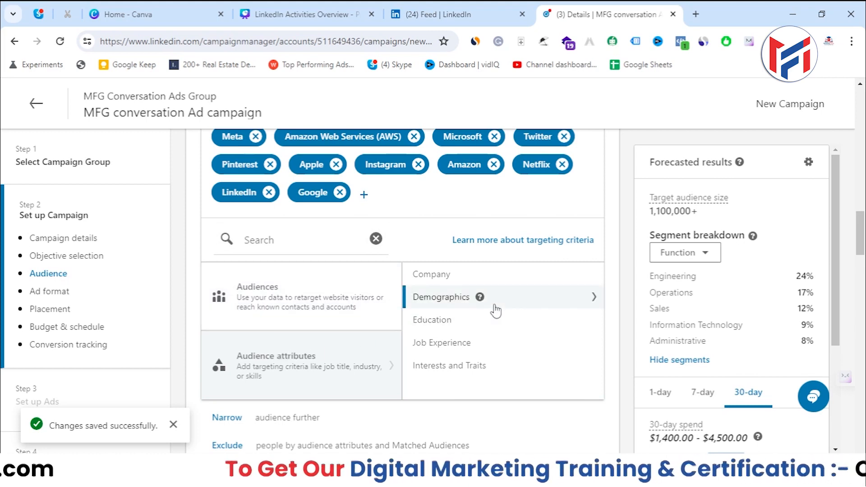
{"action": "scroll", "coordinate": [415, 349], "scroll_direction": "up", "scroll_amount": 1}
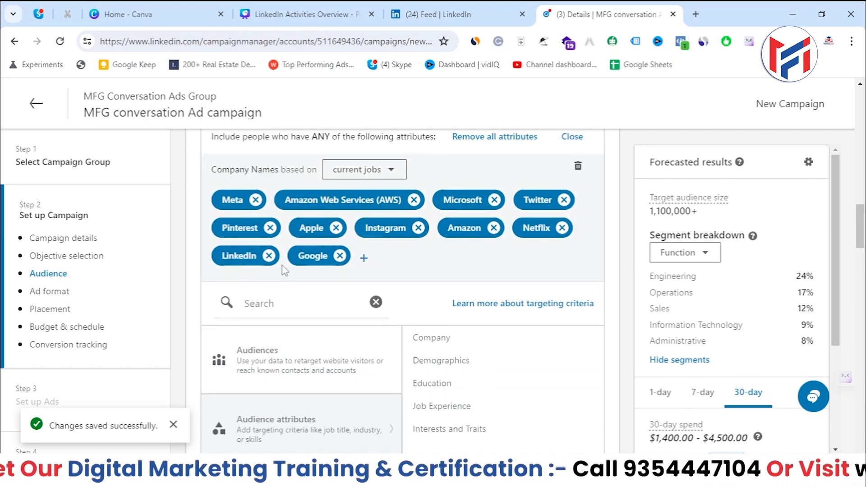
{"action": "scroll", "coordinate": [415, 349], "scroll_direction": "down", "scroll_amount": 1}
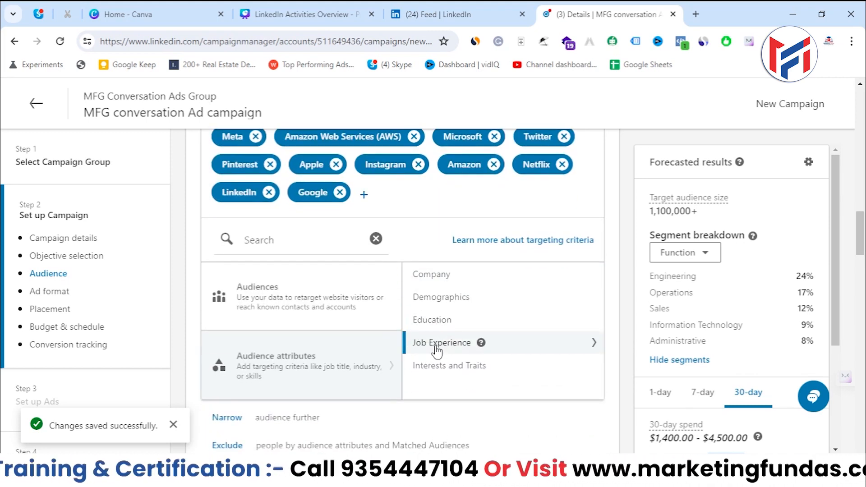
{"action": "left_click", "coordinate": [427, 342]}
{"action": "left_click", "coordinate": [445, 316]}
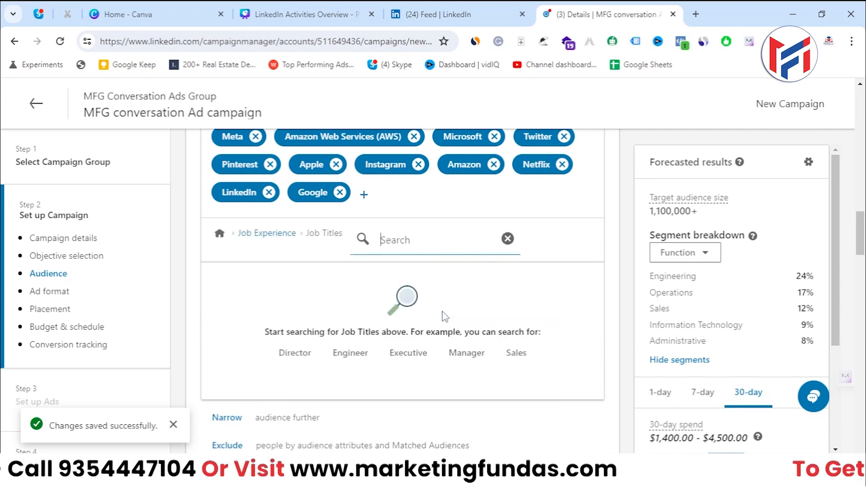
{"action": "left_click", "coordinate": [410, 241]}
{"action": "left_click", "coordinate": [439, 274]}
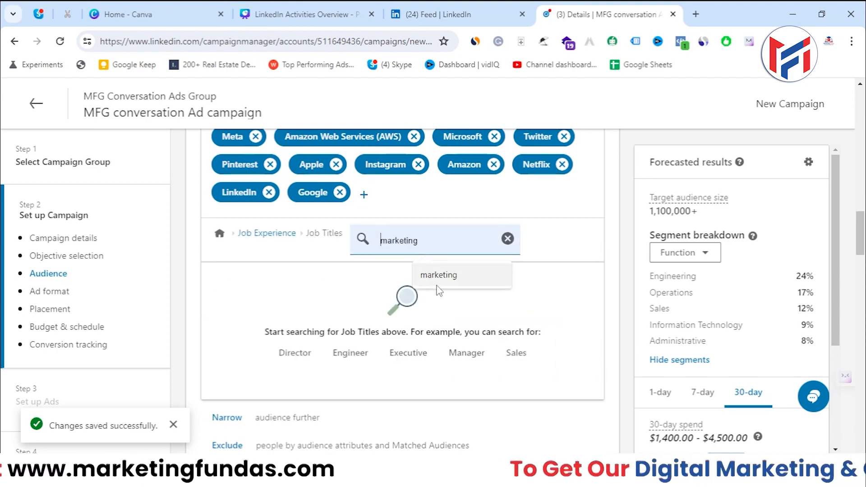
{"action": "scroll", "coordinate": [348, 310], "scroll_direction": "down", "scroll_amount": 1}
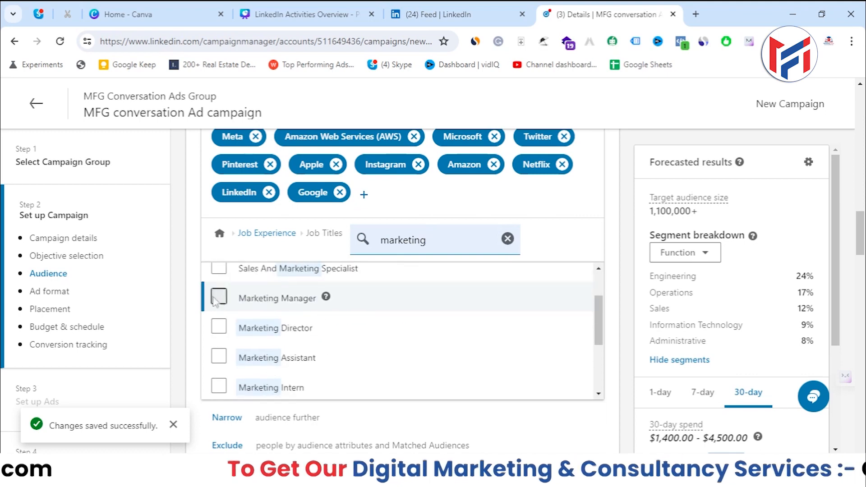
{"action": "scroll", "coordinate": [217, 300], "scroll_direction": "up", "scroll_amount": 1}
{"action": "left_click", "coordinate": [219, 301]}
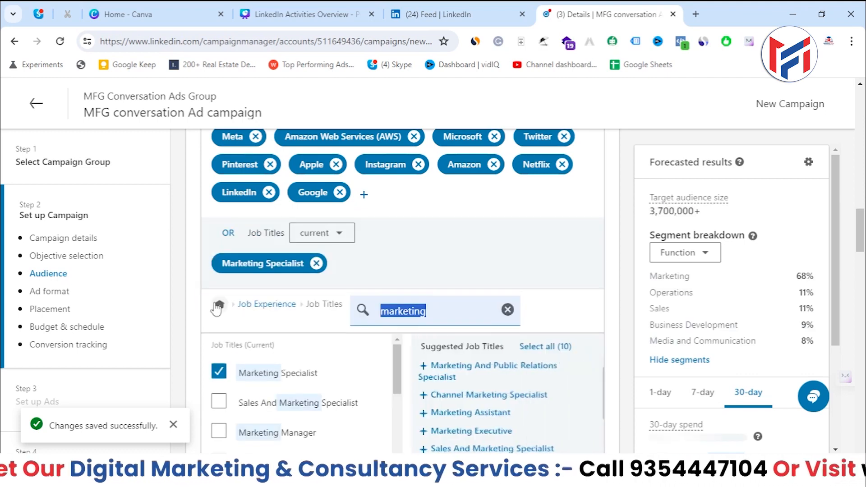
Include the job titles Marketing Manager, Sales And Marketing Specialist, Marketing Assistant, Marketing Intern, Marketing Executive and Sales Marketing Manager as well.
{"action": "scroll", "coordinate": [218, 361], "scroll_direction": "down", "scroll_amount": 1}
{"action": "left_click", "coordinate": [218, 368]}
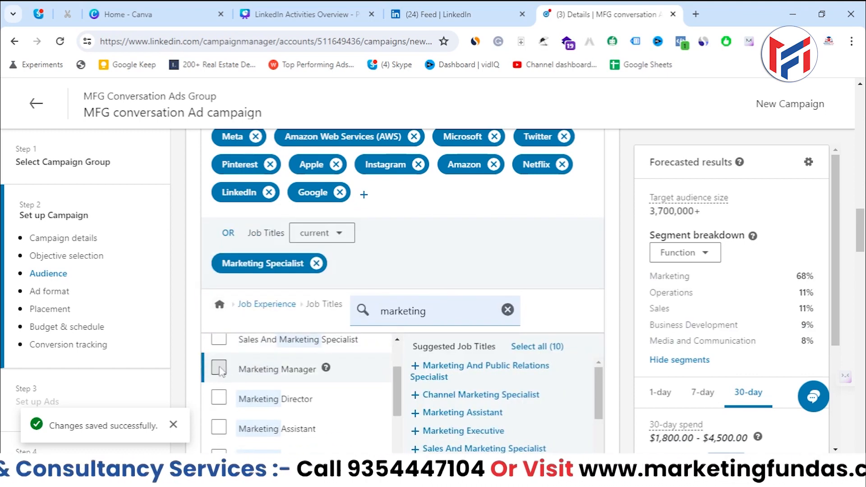
{"action": "left_click", "coordinate": [218, 339]}
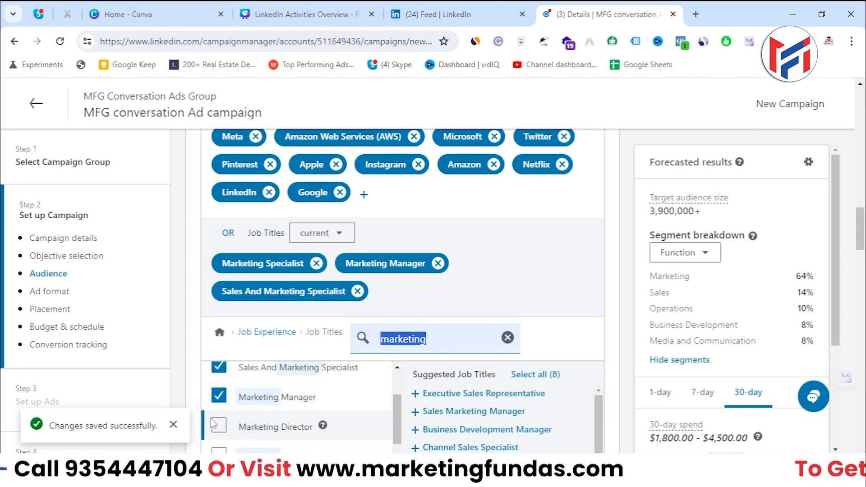
{"action": "scroll", "coordinate": [219, 408], "scroll_direction": "down", "scroll_amount": 2}
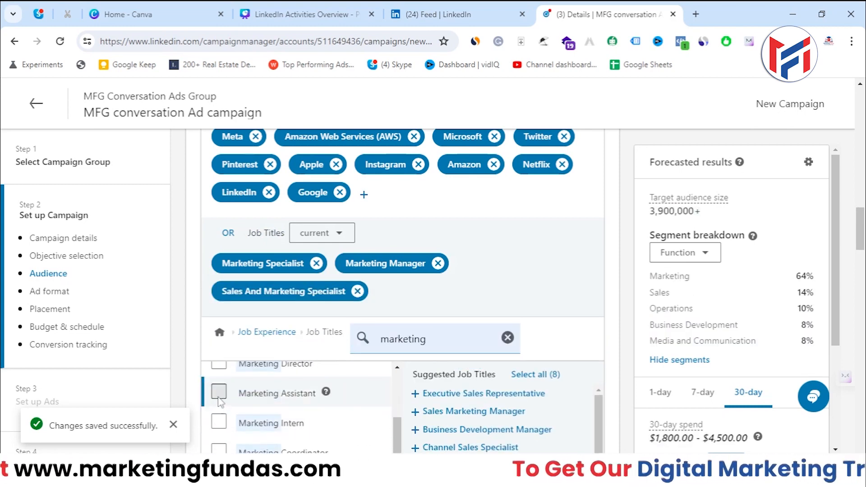
{"action": "left_click", "coordinate": [219, 392]}
{"action": "left_click", "coordinate": [219, 421]}
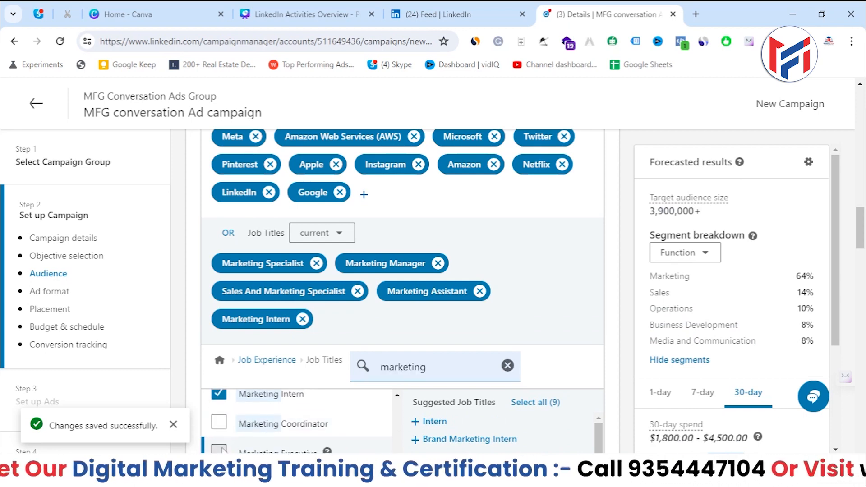
{"action": "left_click", "coordinate": [219, 450]}
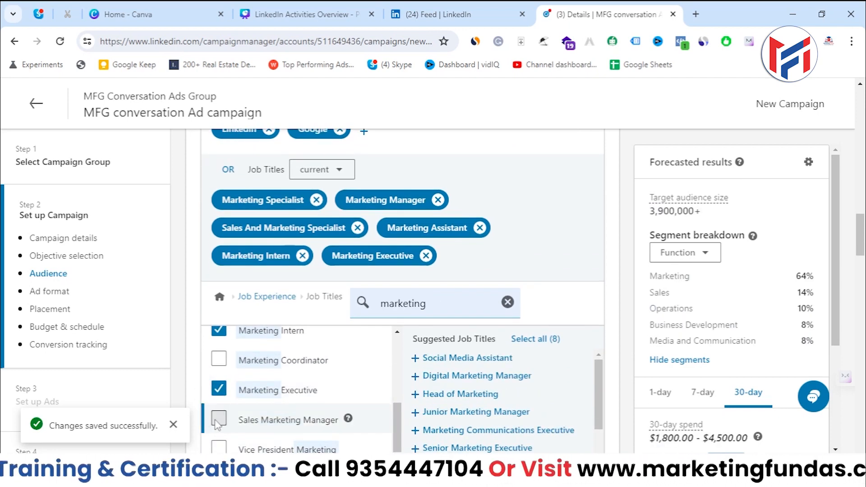
{"action": "left_click", "coordinate": [218, 421]}
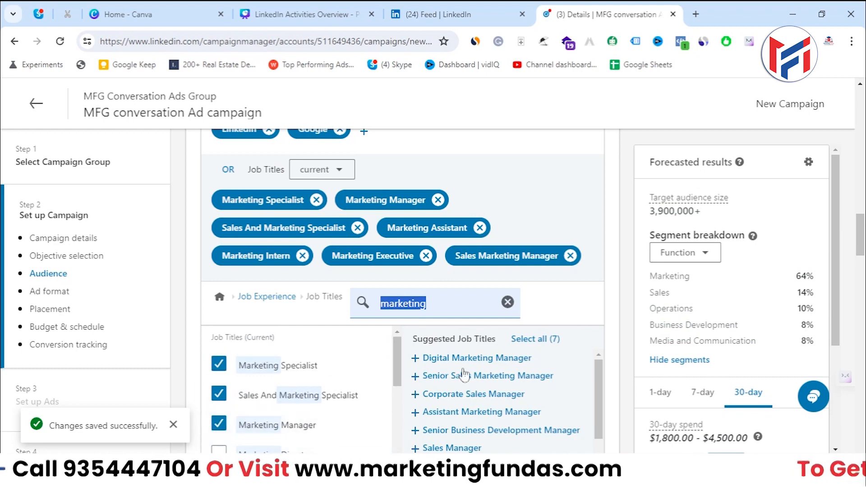
Review the included company names and job titles, return to the top-level criteria and close the attribute editor.
{"action": "scroll", "coordinate": [521, 323], "scroll_direction": "up", "scroll_amount": 3}
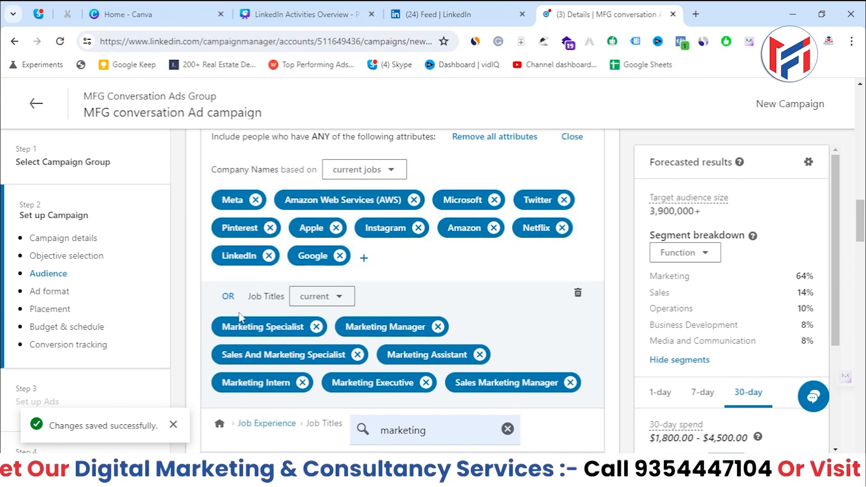
{"action": "scroll", "coordinate": [242, 318], "scroll_direction": "down", "scroll_amount": 4}
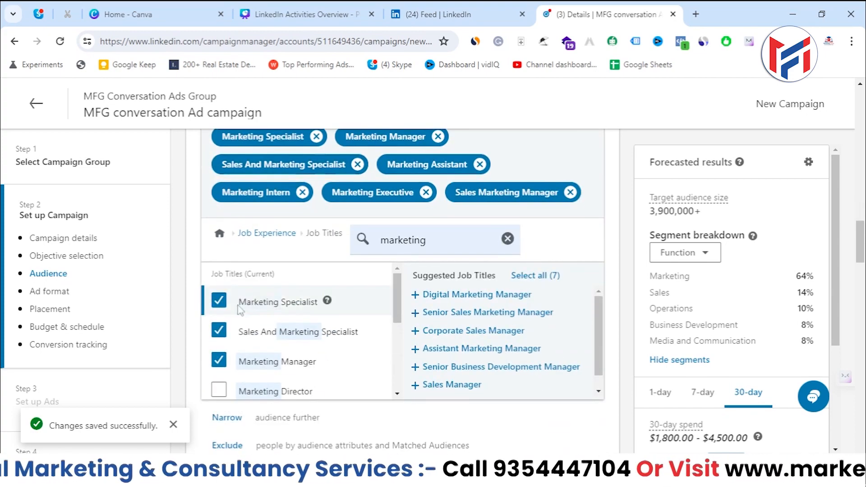
{"action": "left_click", "coordinate": [219, 235]}
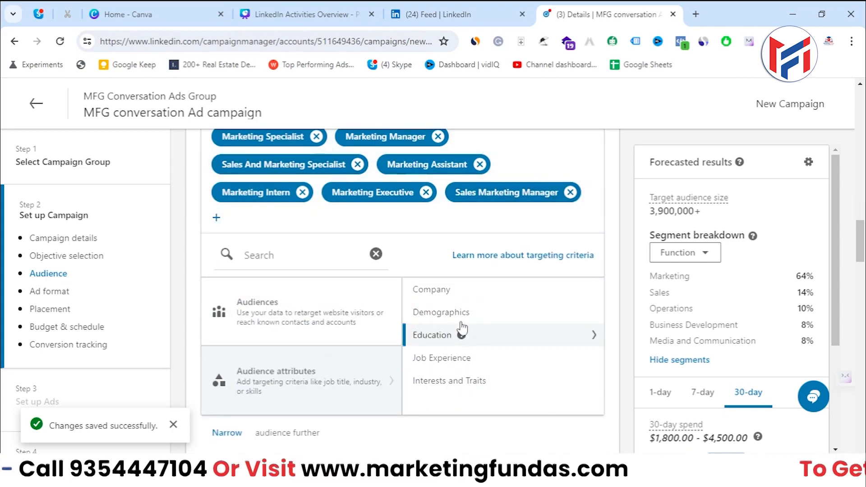
{"action": "scroll", "coordinate": [477, 379], "scroll_direction": "up", "scroll_amount": 6}
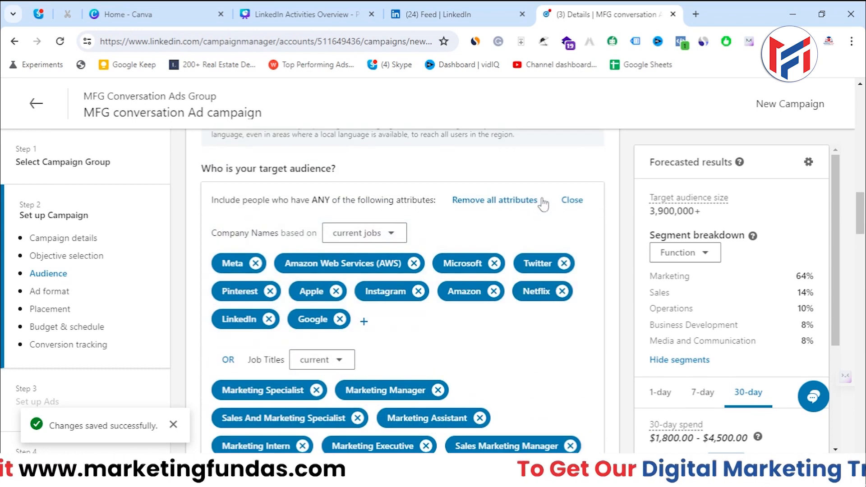
{"action": "left_click", "coordinate": [572, 201]}
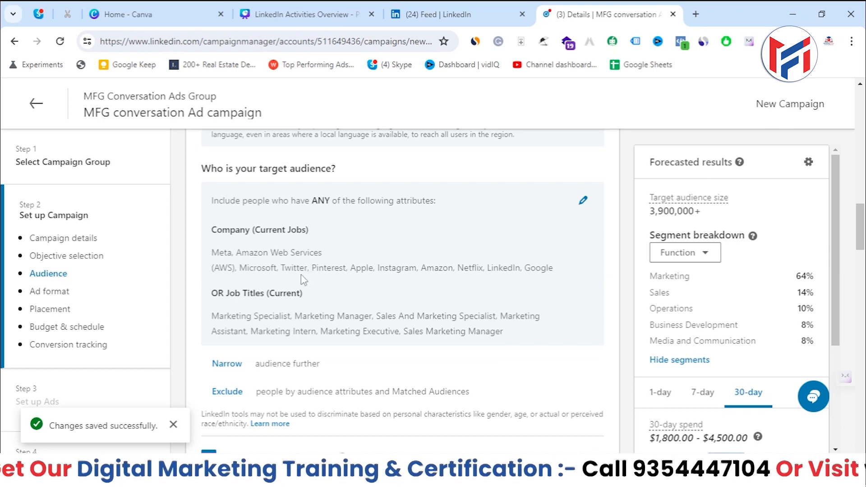
Examine the options for narrowing, excluding, expanding and resetting the audience, along with its location settings.
{"action": "scroll", "coordinate": [369, 311], "scroll_direction": "down", "scroll_amount": 1}
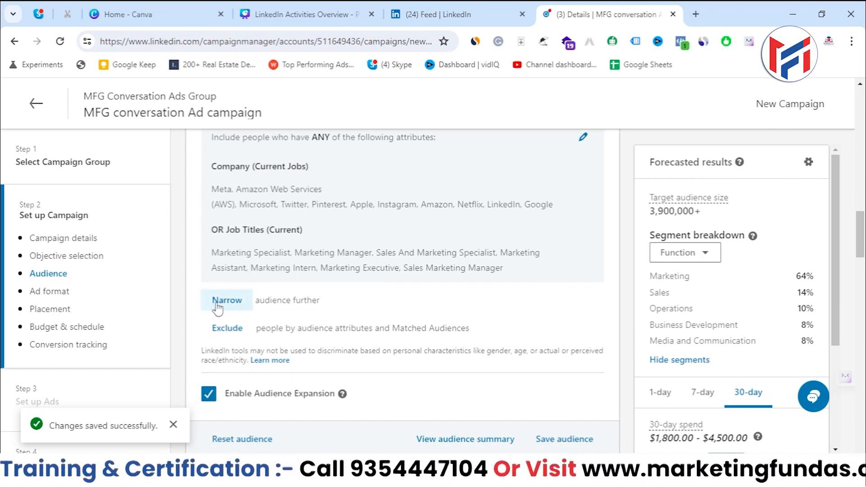
{"action": "left_click_drag", "start_coordinate": [258, 308], "coordinate": [323, 309]}
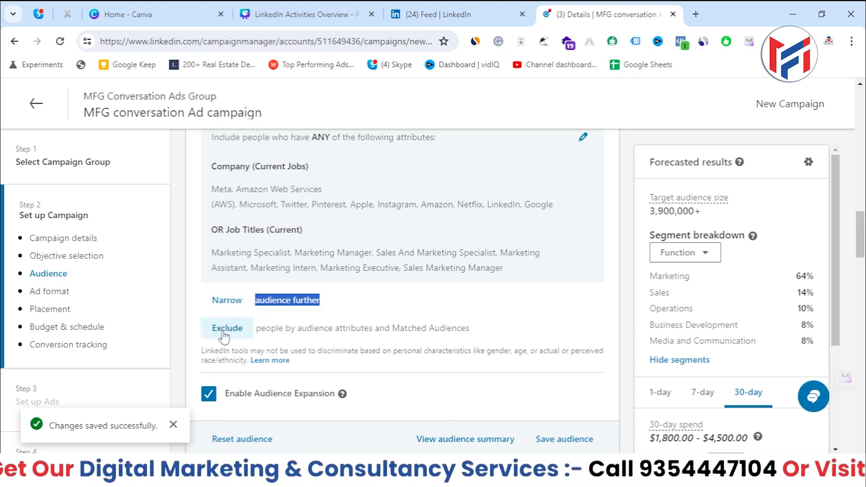
{"action": "scroll", "coordinate": [294, 340], "scroll_direction": "up", "scroll_amount": 6}
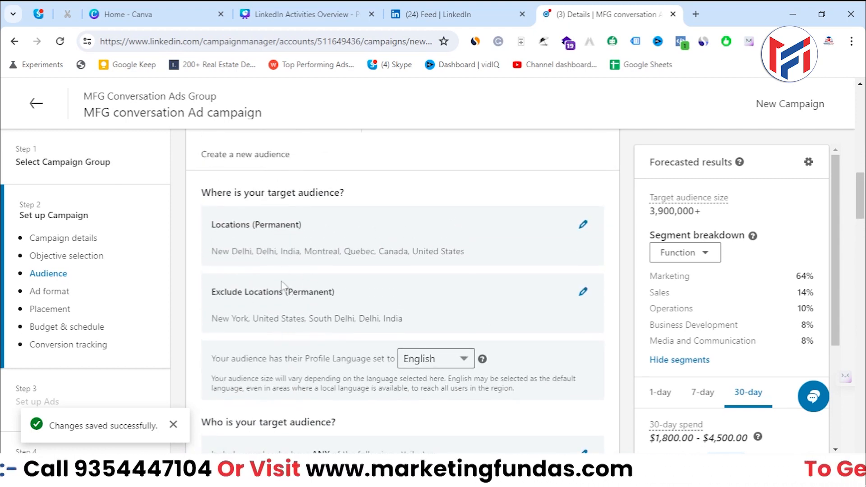
{"action": "scroll", "coordinate": [288, 292], "scroll_direction": "down", "scroll_amount": 7}
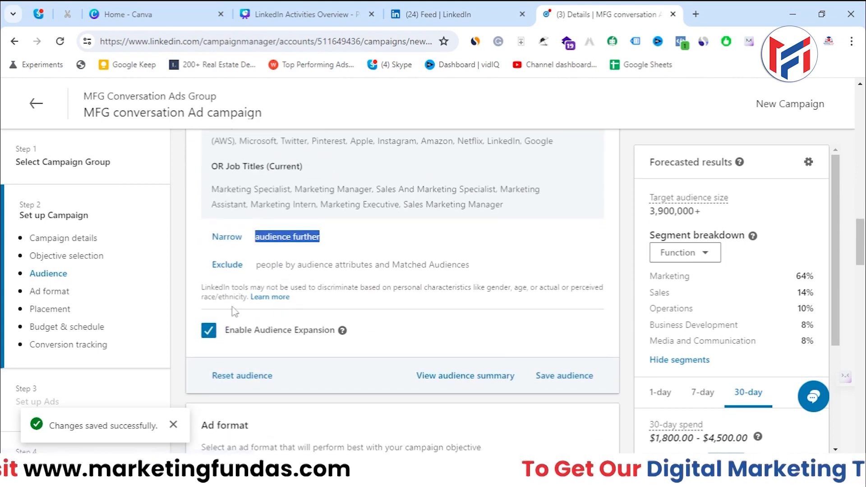
{"action": "scroll", "coordinate": [239, 316], "scroll_direction": "down", "scroll_amount": 2}
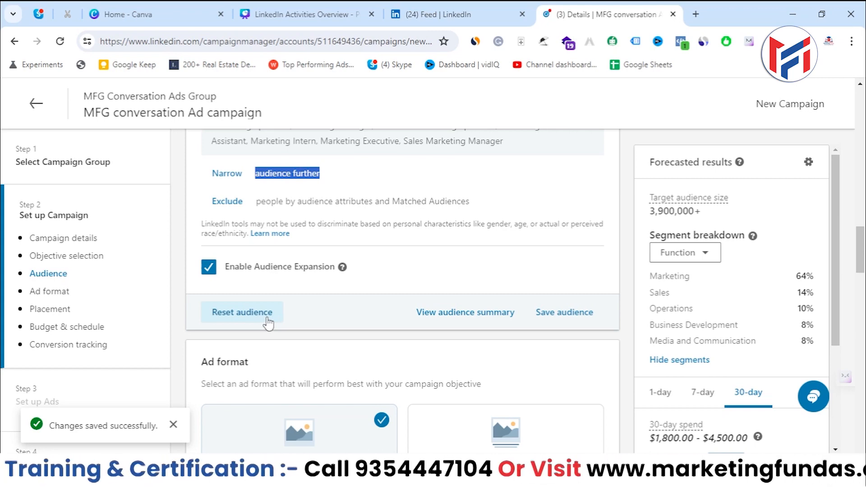
{"action": "scroll", "coordinate": [268, 323], "scroll_direction": "up", "scroll_amount": 2}
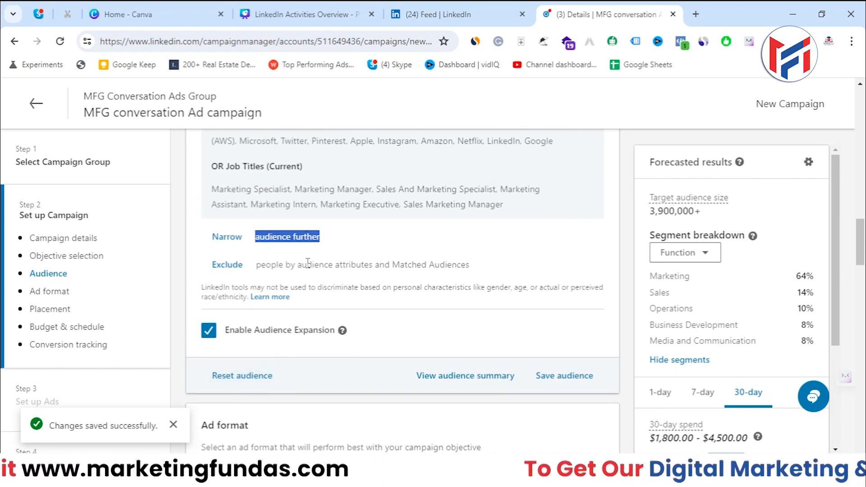
Open the audience summary, read through its included and excluded criteria, and close it.
{"action": "scroll", "coordinate": [308, 263], "scroll_direction": "down", "scroll_amount": 2}
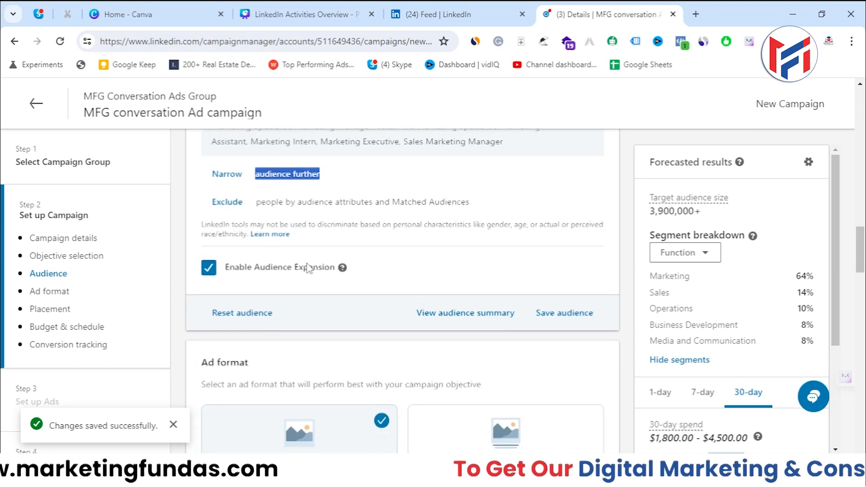
{"action": "left_click", "coordinate": [466, 317]}
{"action": "left_click_drag", "start_coordinate": [678, 183], "coordinate": [678, 324]}
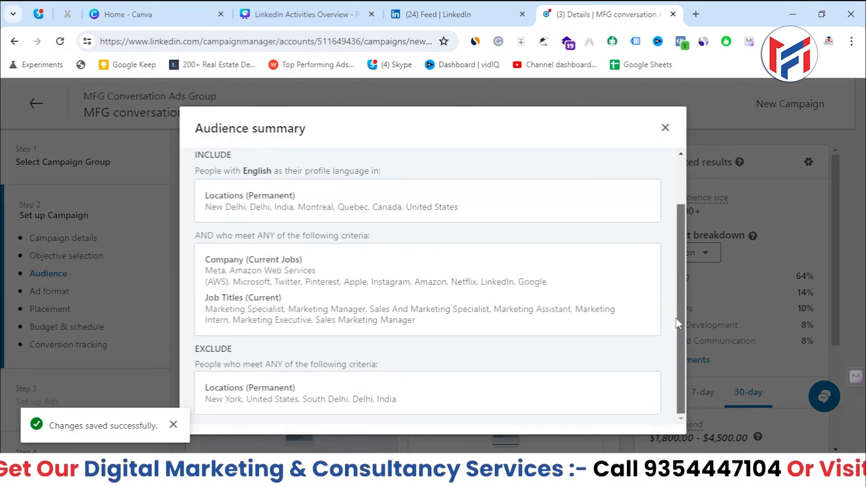
{"action": "scroll", "coordinate": [412, 158], "scroll_direction": "up", "scroll_amount": 2}
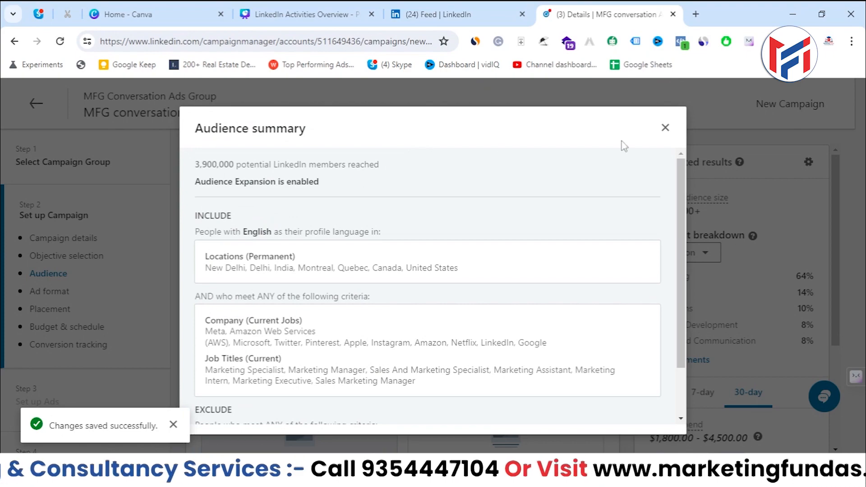
{"action": "left_click", "coordinate": [664, 130]}
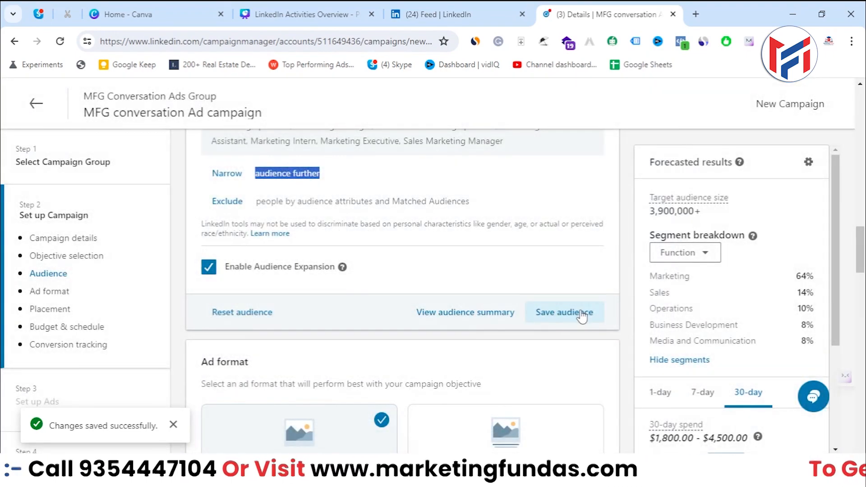
Save the current targeting as an audience named "MFG conversation Audience", without a description.
{"action": "left_click", "coordinate": [582, 315]}
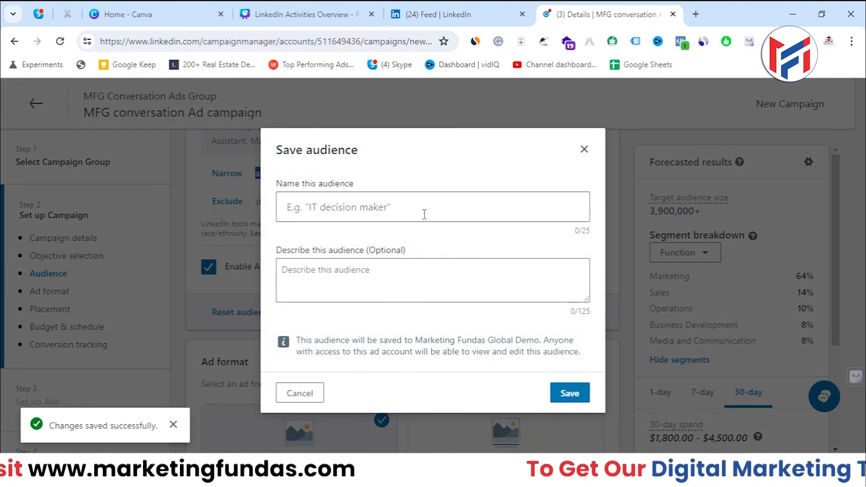
{"action": "left_click", "coordinate": [424, 214]}
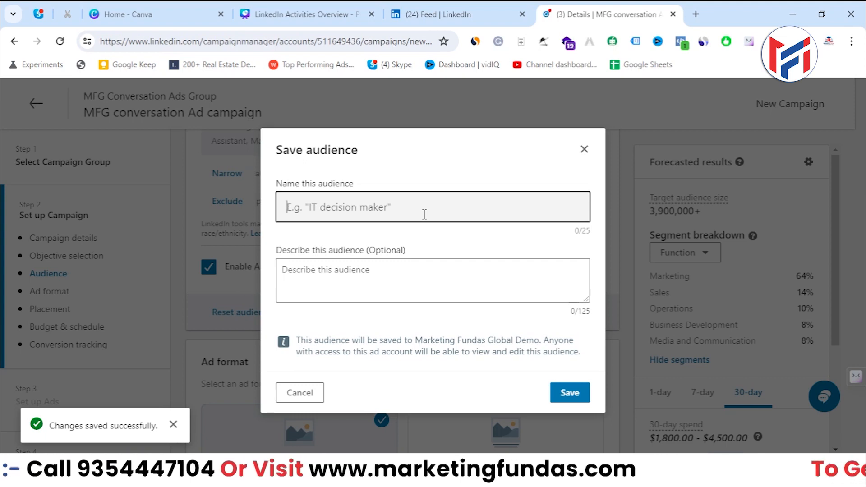
{"action": "type", "text": "MFG "}
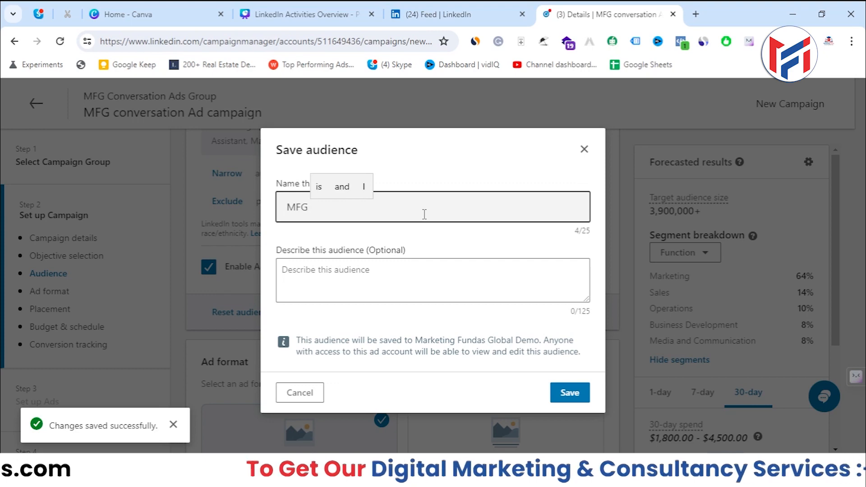
{"action": "type", "text": "conver"}
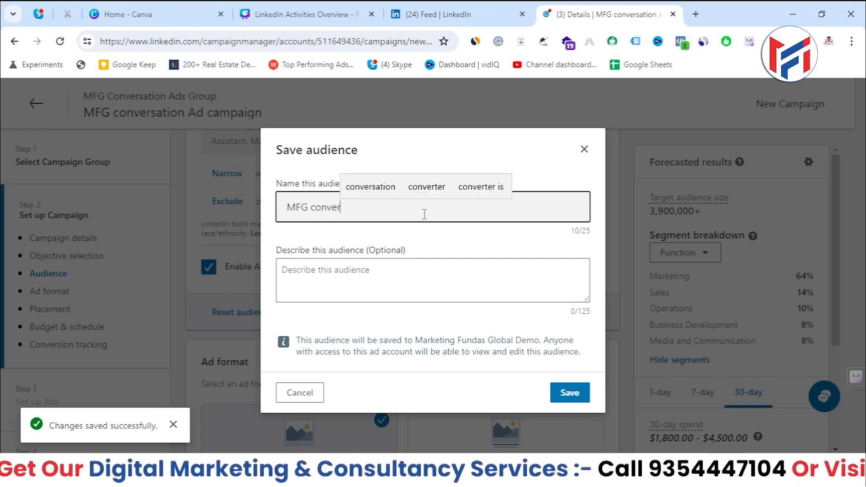
{"action": "type", "text": "sation Audi"}
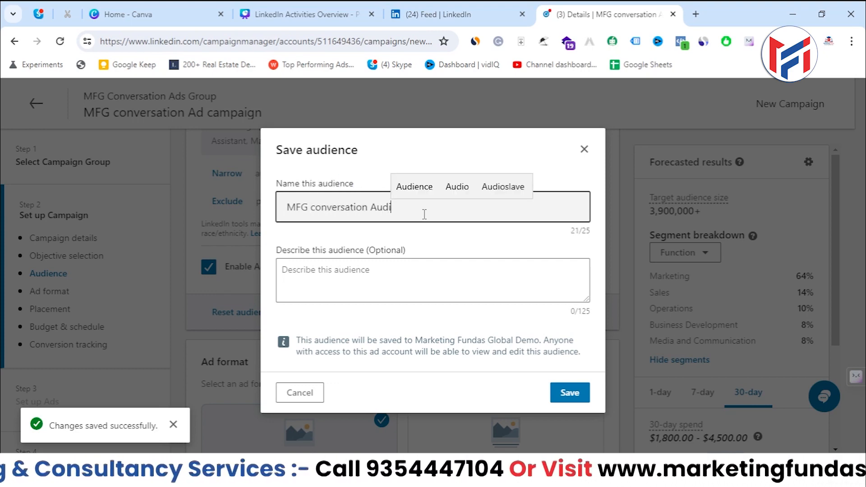
{"action": "type", "text": "ence"}
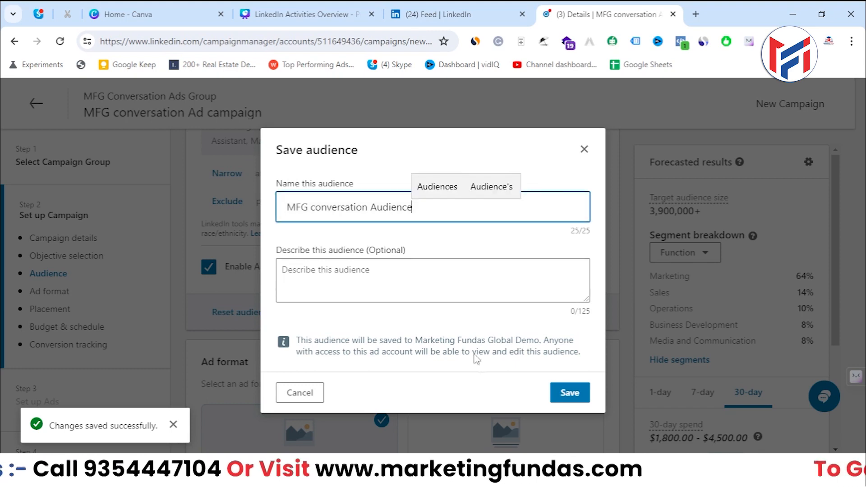
{"action": "left_click", "coordinate": [467, 253]}
{"action": "left_click", "coordinate": [312, 281]}
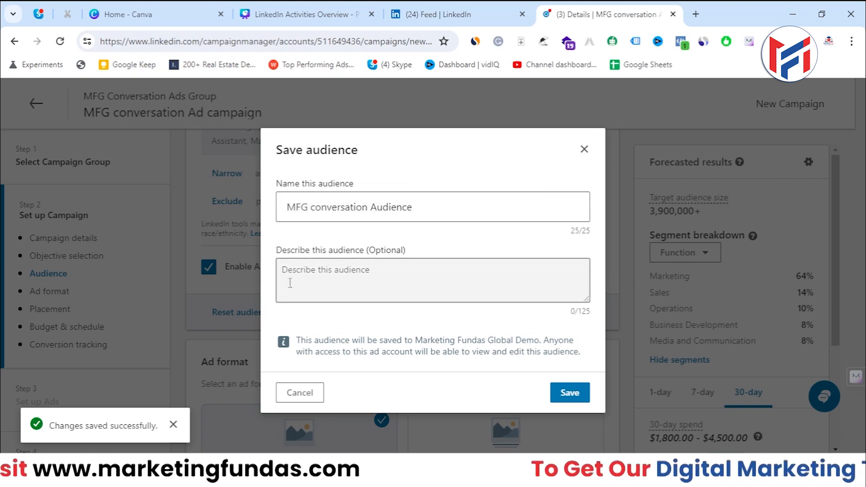
{"action": "left_click", "coordinate": [570, 400]}
Check the list of saved audiences for the MFG conversation Audience and close the list.
{"action": "scroll", "coordinate": [483, 366], "scroll_direction": "up", "scroll_amount": 10}
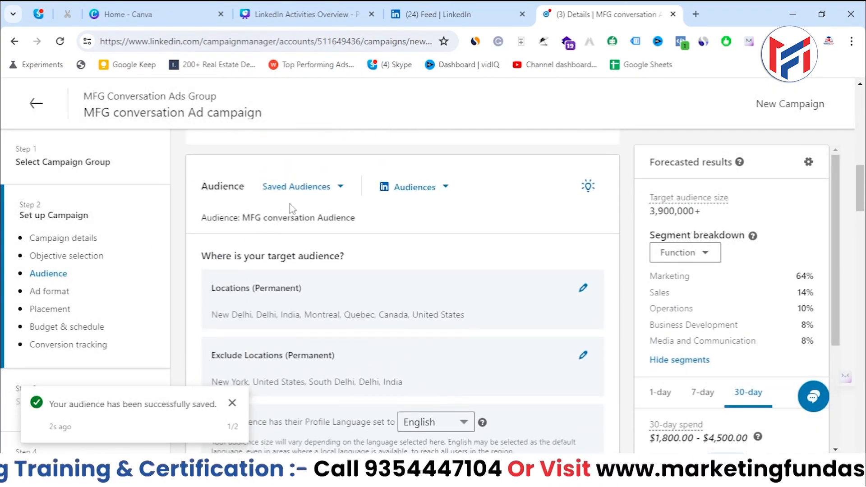
{"action": "left_click", "coordinate": [300, 186]}
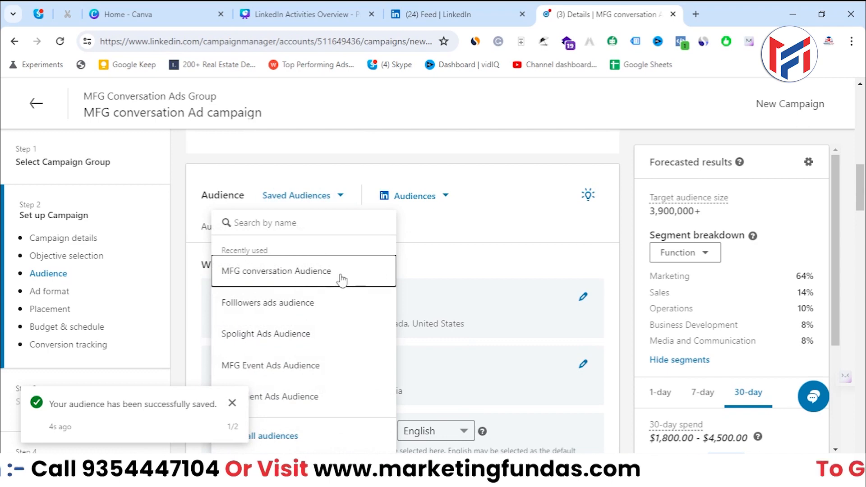
{"action": "left_click", "coordinate": [620, 214]}
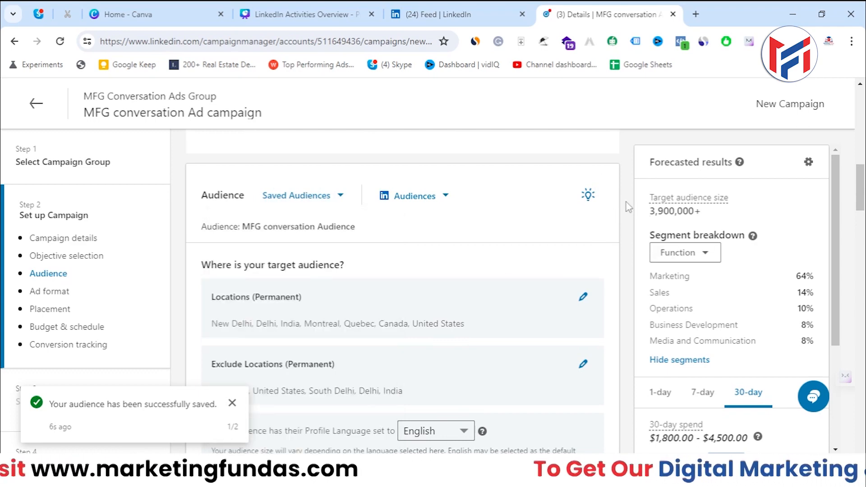
Examine the forecasted results for the audience, including target audience size, segment breakdown and 30-day estimates.
{"action": "scroll", "coordinate": [625, 212], "scroll_direction": "down", "scroll_amount": 4}
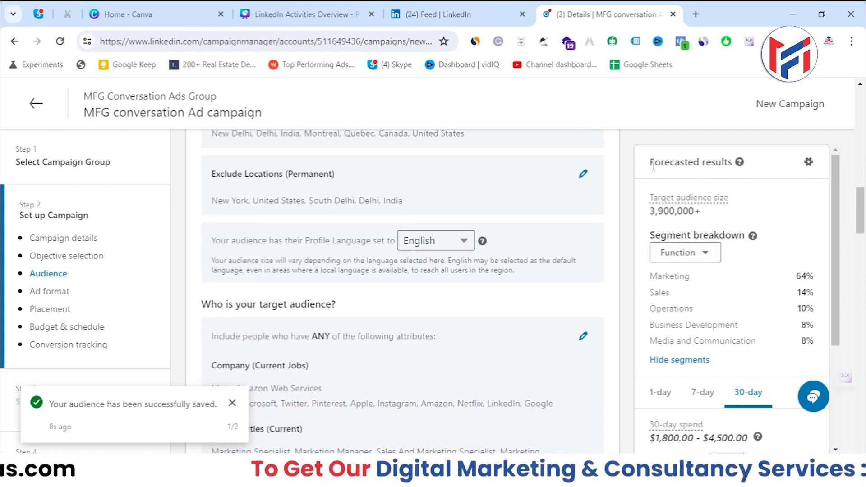
{"action": "left_click_drag", "start_coordinate": [650, 163], "coordinate": [733, 163]}
{"action": "scroll", "coordinate": [687, 238], "scroll_direction": "down", "scroll_amount": 3}
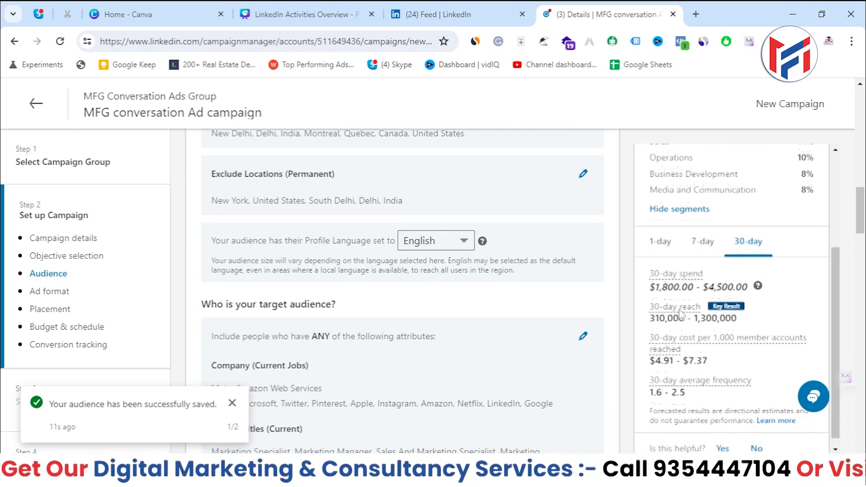
{"action": "scroll", "coordinate": [677, 225], "scroll_direction": "up", "scroll_amount": 3}
{"action": "left_click_drag", "start_coordinate": [649, 210], "coordinate": [706, 220]}
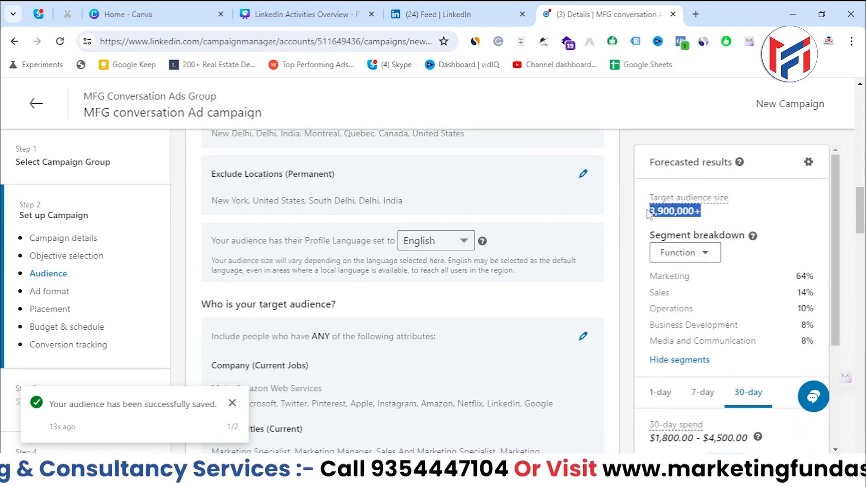
{"action": "scroll", "coordinate": [618, 266], "scroll_direction": "down", "scroll_amount": 2}
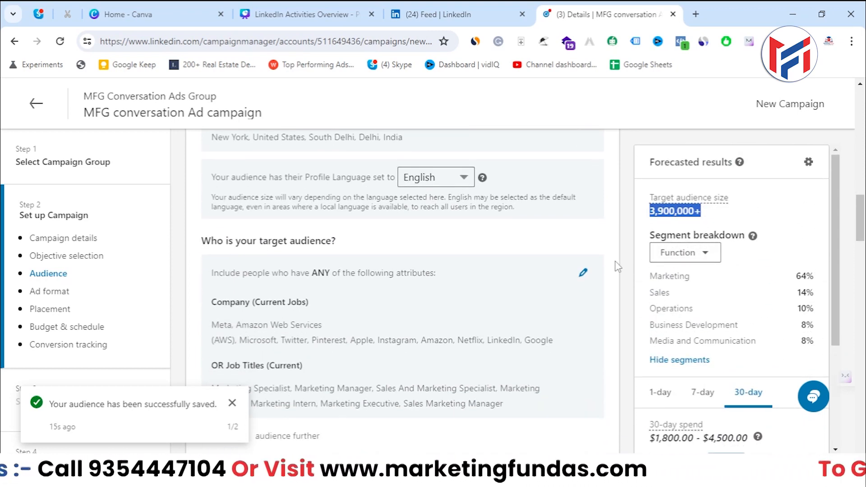
Review the available ad formats and choose the Conversation format for the campaign.
{"action": "scroll", "coordinate": [618, 266], "scroll_direction": "down", "scroll_amount": 10}
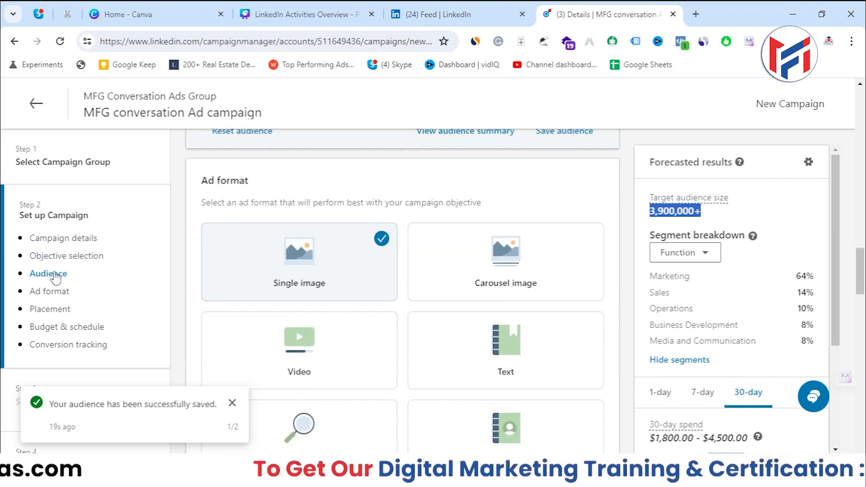
{"action": "left_click_drag", "start_coordinate": [194, 180], "coordinate": [258, 190]}
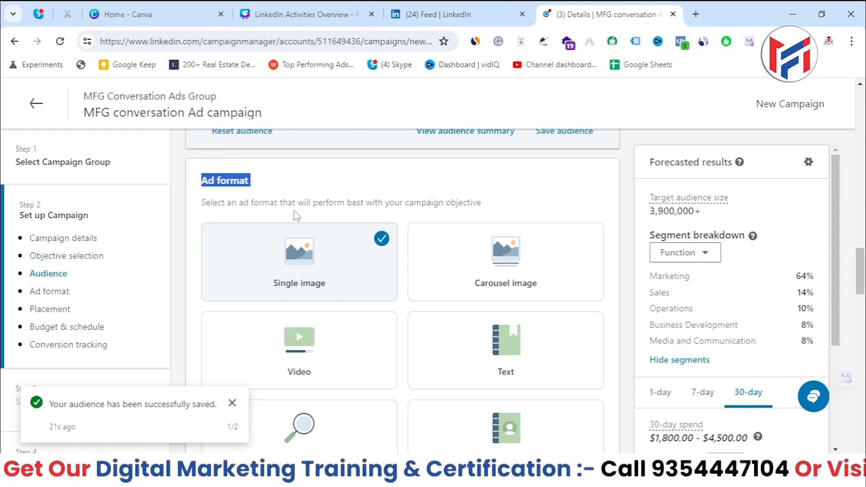
{"action": "scroll", "coordinate": [295, 216], "scroll_direction": "down", "scroll_amount": 3}
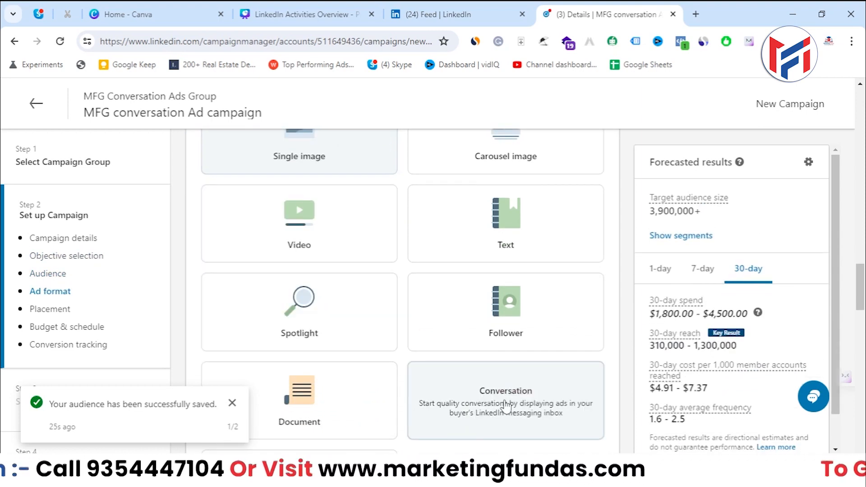
{"action": "scroll", "coordinate": [508, 407], "scroll_direction": "down", "scroll_amount": 1}
{"action": "scroll", "coordinate": [499, 425], "scroll_direction": "up", "scroll_amount": 2}
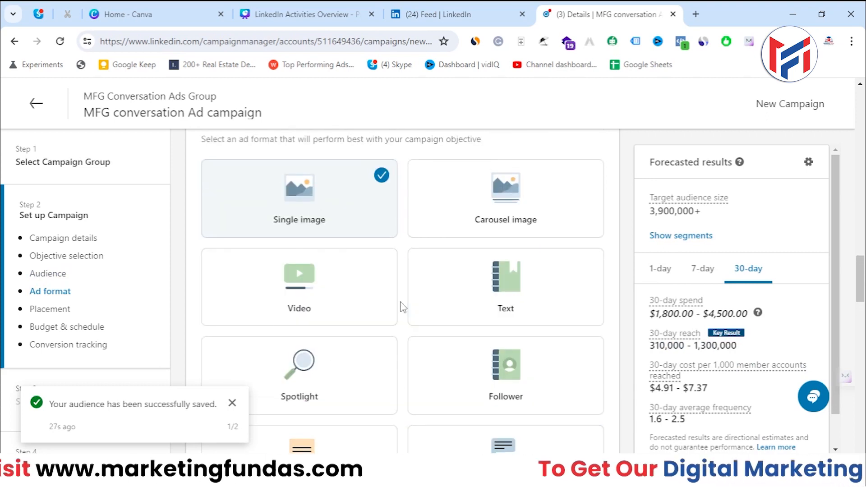
{"action": "scroll", "coordinate": [338, 242], "scroll_direction": "down", "scroll_amount": 2}
{"action": "scroll", "coordinate": [315, 276], "scroll_direction": "up", "scroll_amount": 2}
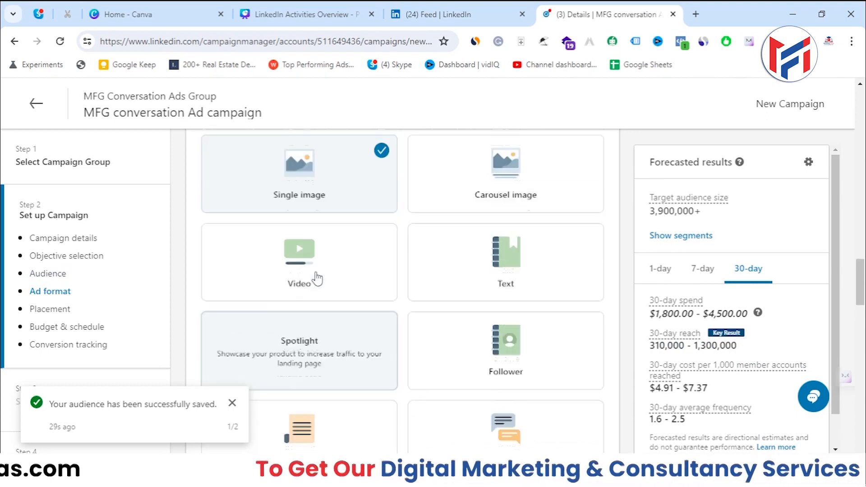
{"action": "scroll", "coordinate": [471, 317], "scroll_direction": "down", "scroll_amount": 2}
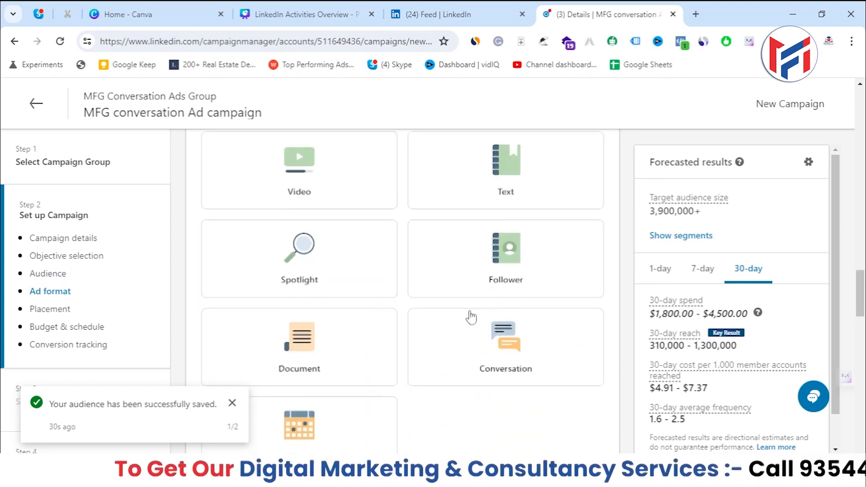
{"action": "left_click", "coordinate": [496, 336]}
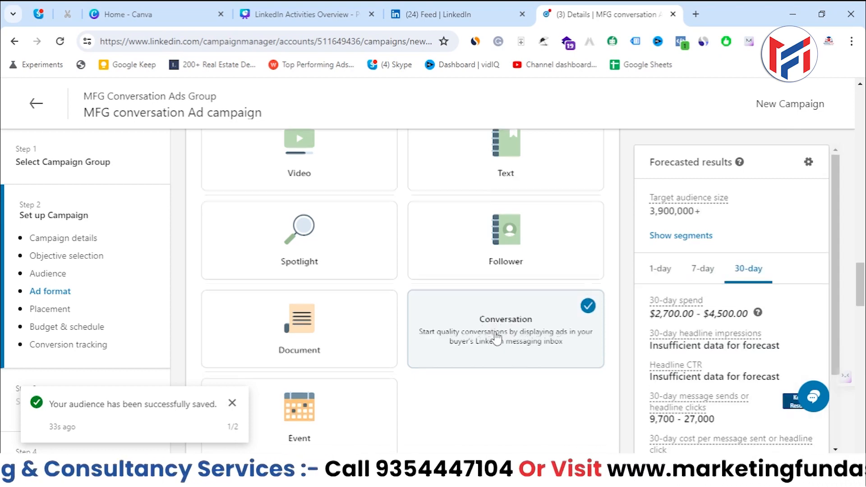
Examine the notes on conversation ads and the placement options, including the LinkedIn Audience Network.
{"action": "scroll", "coordinate": [496, 336], "scroll_direction": "down", "scroll_amount": 3}
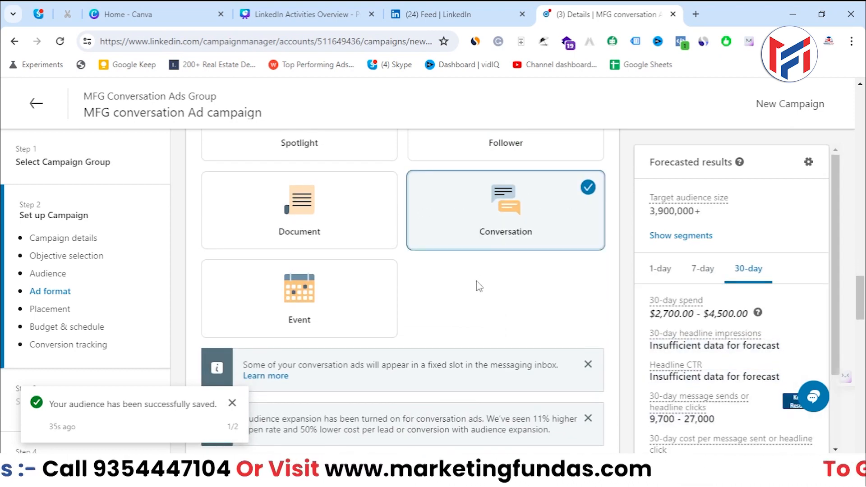
{"action": "scroll", "coordinate": [478, 284], "scroll_direction": "down", "scroll_amount": 2}
{"action": "scroll", "coordinate": [476, 280], "scroll_direction": "down", "scroll_amount": 4}
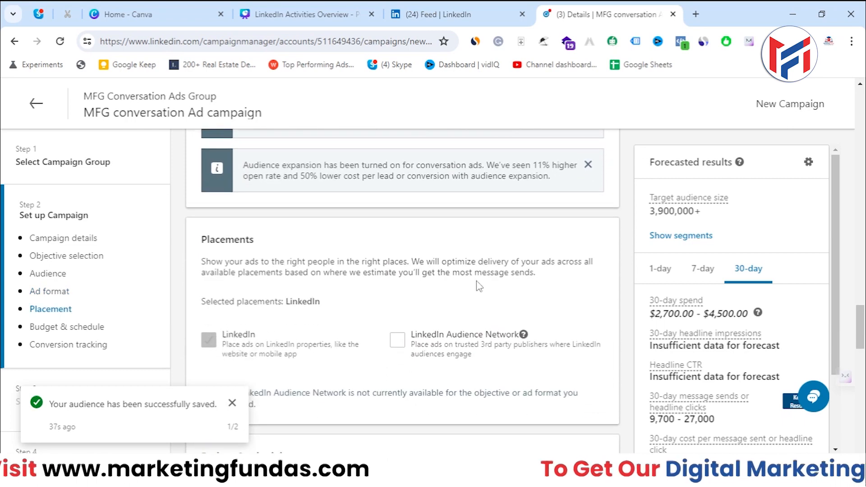
{"action": "left_click_drag", "start_coordinate": [198, 239], "coordinate": [280, 239]}
{"action": "scroll", "coordinate": [279, 240], "scroll_direction": "down", "scroll_amount": 2}
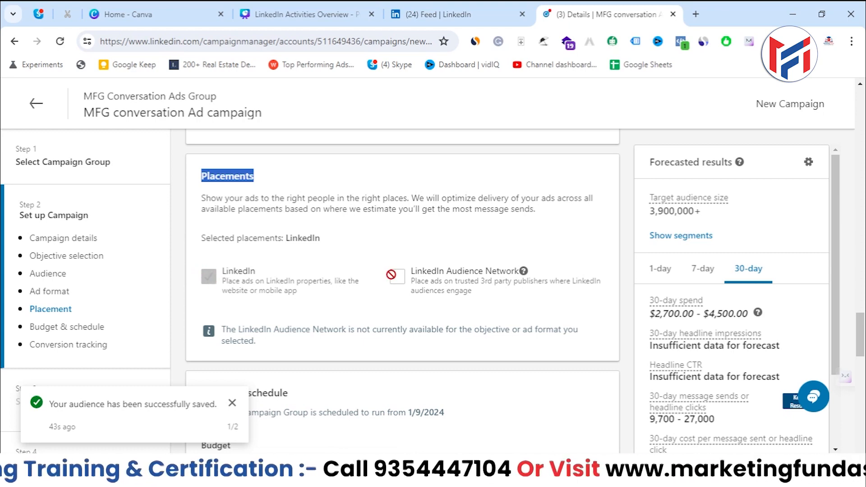
{"action": "left_click_drag", "start_coordinate": [413, 273], "coordinate": [517, 269]}
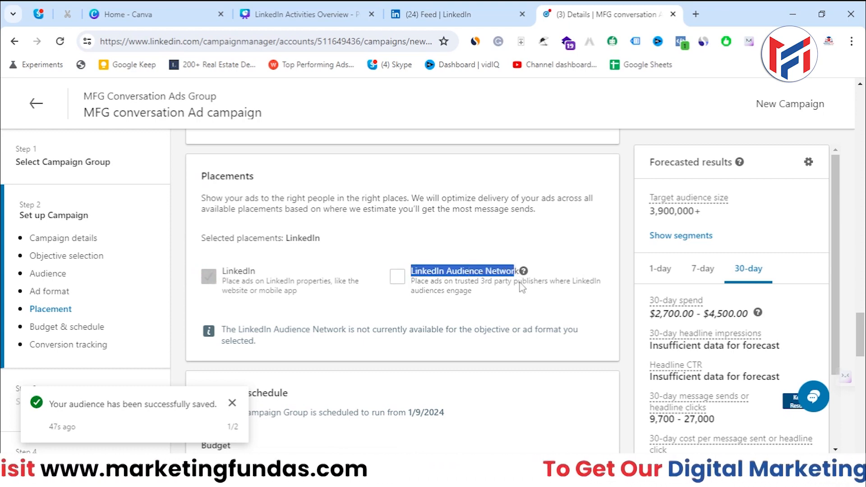
{"action": "scroll", "coordinate": [496, 262], "scroll_direction": "up", "scroll_amount": 6}
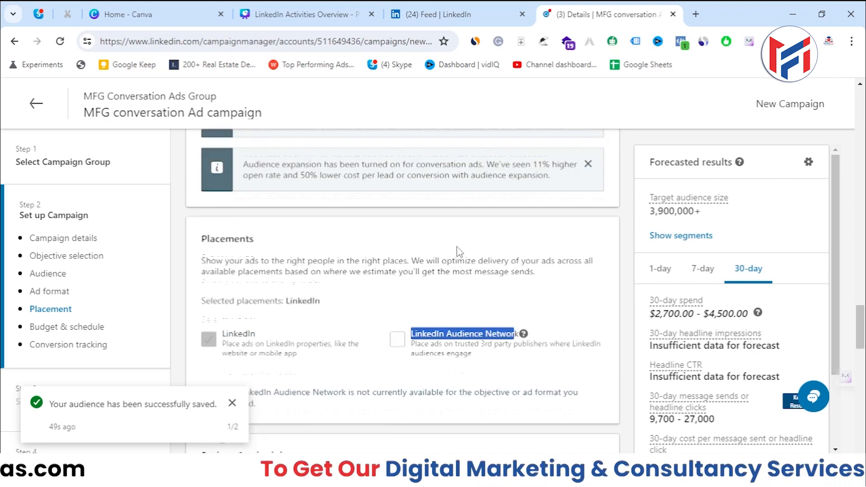
{"action": "scroll", "coordinate": [466, 238], "scroll_direction": "down", "scroll_amount": 7}
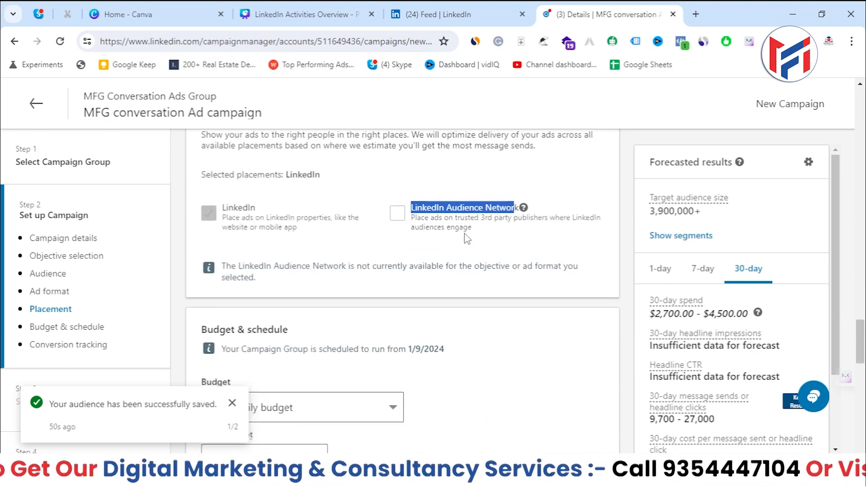
{"action": "left_click", "coordinate": [451, 261]}
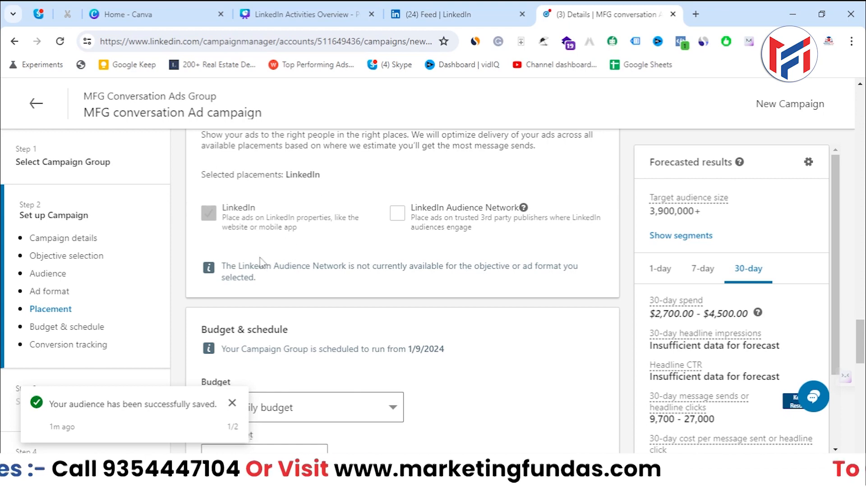
Switch the campaign's budget type to setting both a daily and lifetime budget.
{"action": "scroll", "coordinate": [260, 263], "scroll_direction": "down", "scroll_amount": 3}
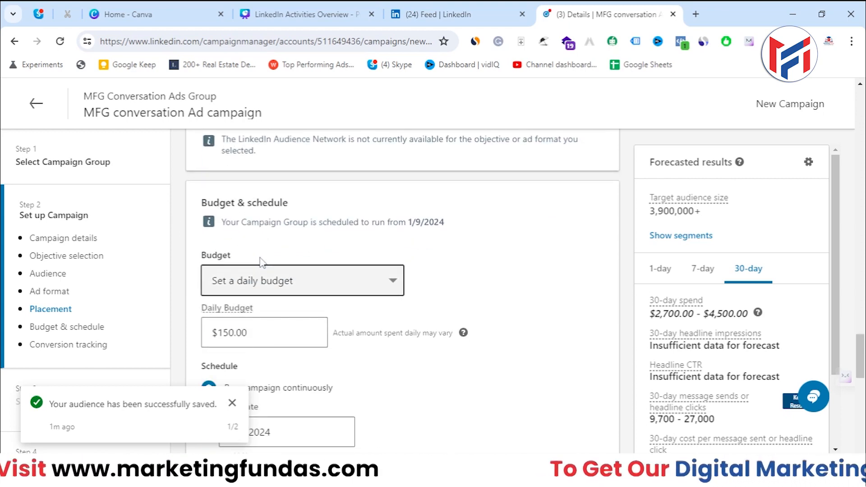
{"action": "left_click_drag", "start_coordinate": [197, 204], "coordinate": [311, 212]}
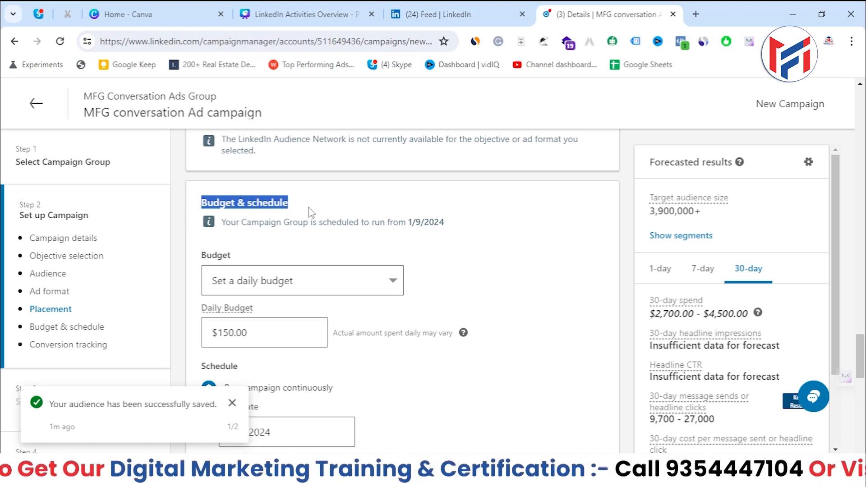
{"action": "left_click", "coordinate": [296, 281]}
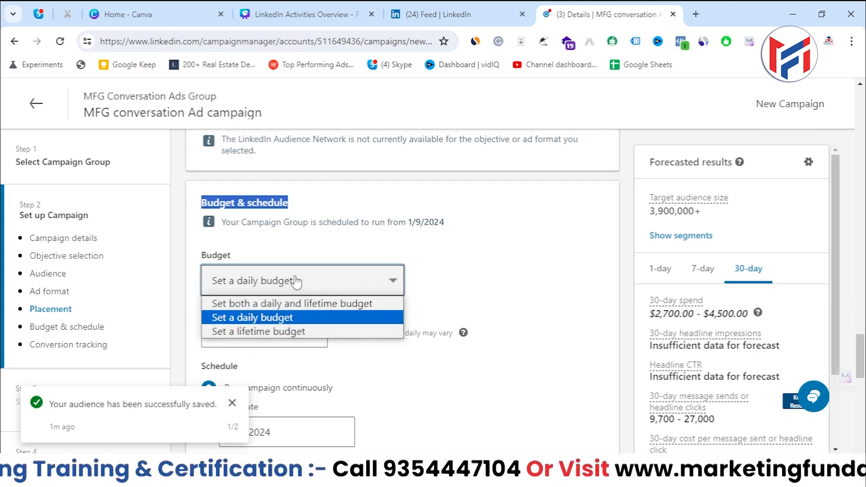
{"action": "left_click", "coordinate": [221, 305]}
{"action": "scroll", "coordinate": [378, 290], "scroll_direction": "down", "scroll_amount": 1}
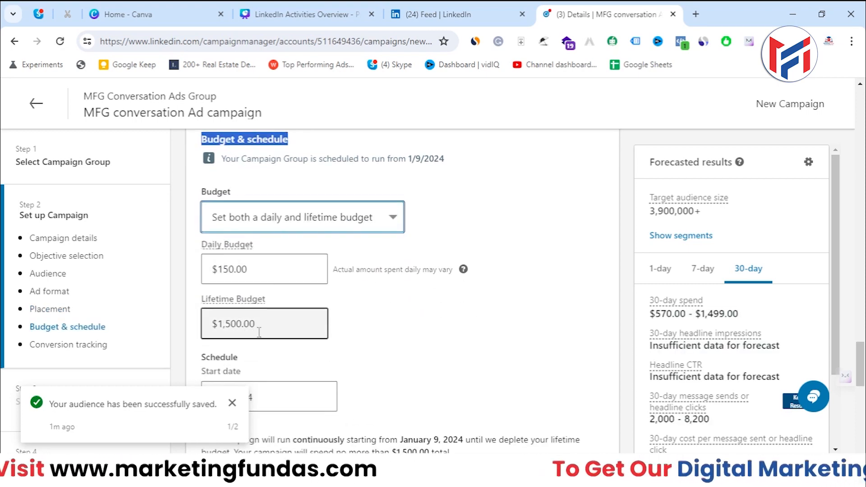
Check the daily budget amount and set the campaign's lifetime budget to $2,500.
{"action": "left_click", "coordinate": [251, 270]}
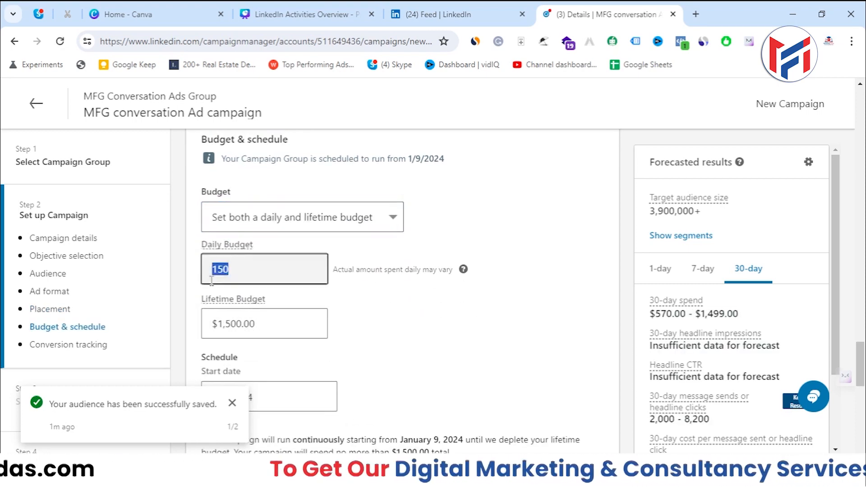
{"action": "scroll", "coordinate": [253, 284], "scroll_direction": "down", "scroll_amount": 1}
{"action": "left_click", "coordinate": [262, 254]}
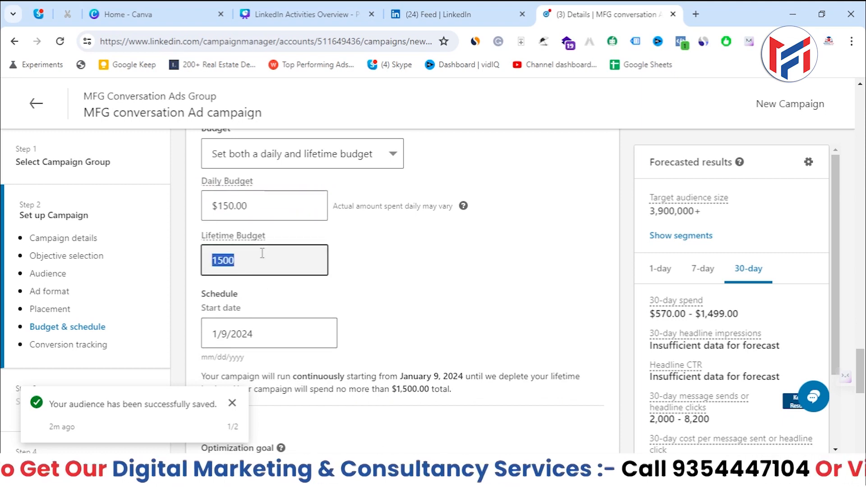
{"action": "type", "text": "25"}
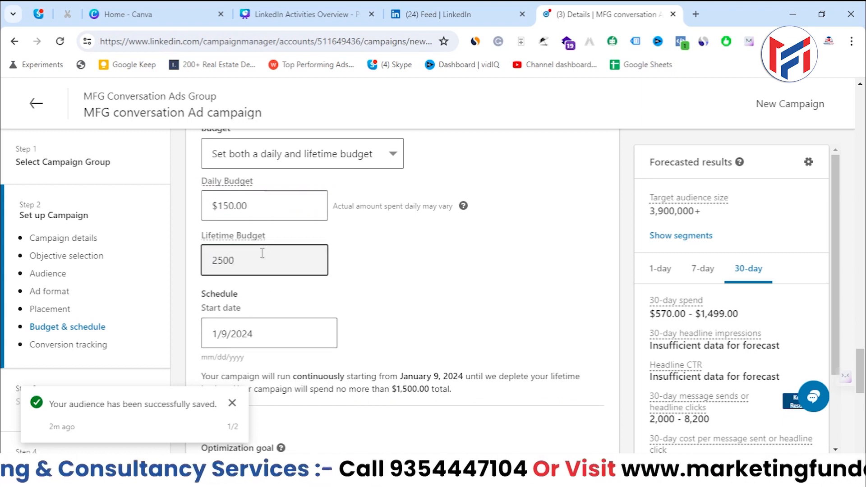
Confirm the $2,500 lifetime budget and review it together with the daily budget amount.
{"action": "key", "text": "Return"}
{"action": "left_click", "coordinate": [243, 207]}
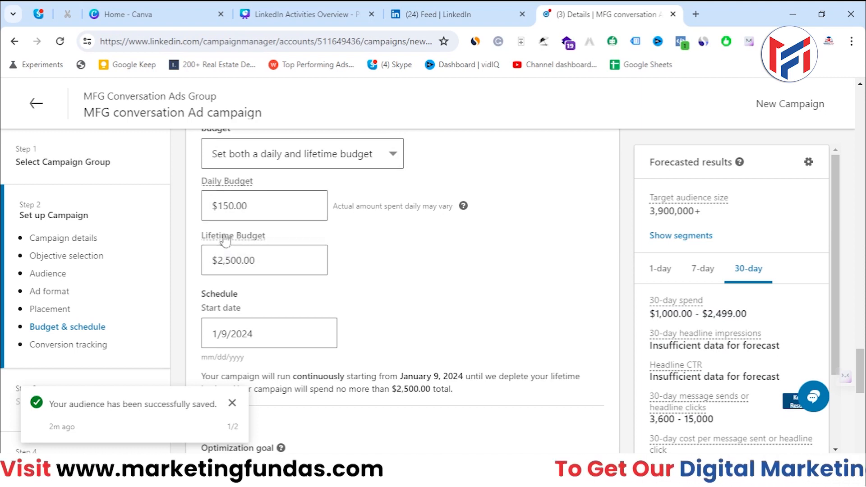
{"action": "left_click_drag", "start_coordinate": [236, 261], "coordinate": [211, 261]}
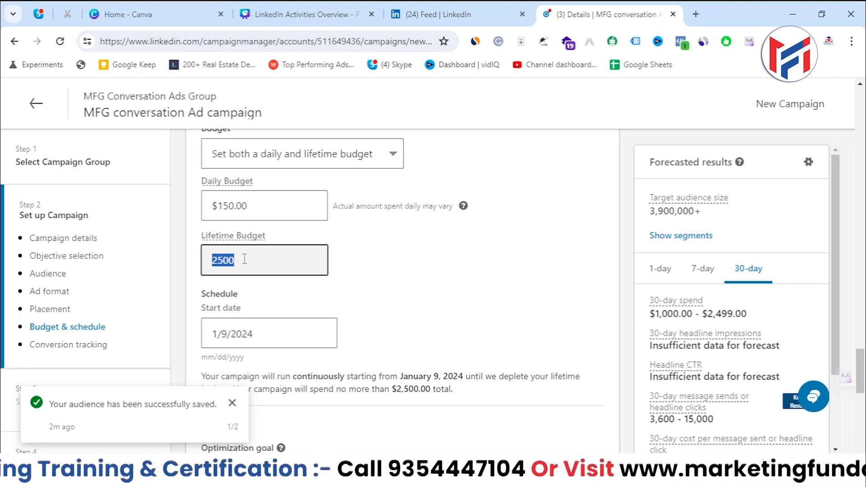
{"action": "scroll", "coordinate": [244, 260], "scroll_direction": "up", "scroll_amount": 2}
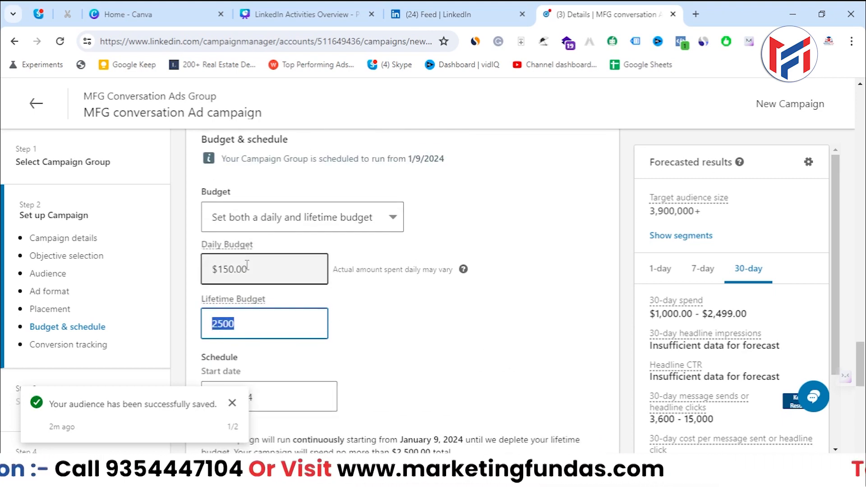
{"action": "double_click", "coordinate": [248, 266]}
Switch the campaign's budget type to a daily budget only and check its amount and schedule options.
{"action": "left_click", "coordinate": [291, 217]}
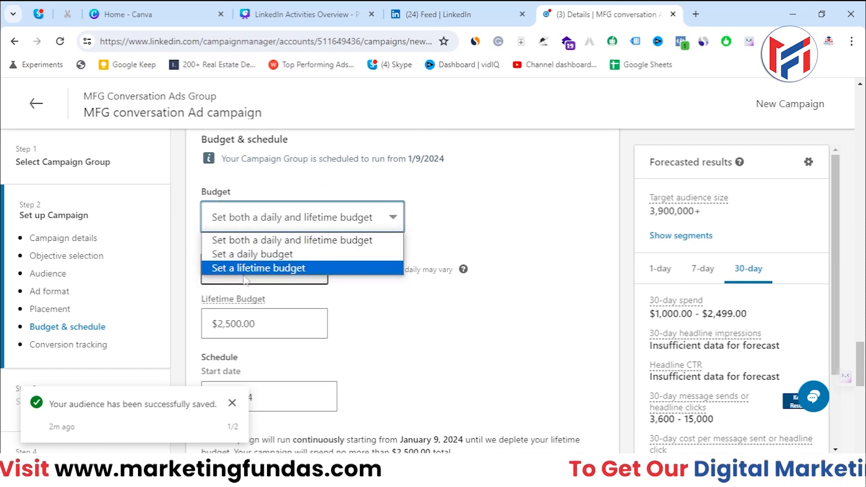
{"action": "left_click", "coordinate": [245, 254]}
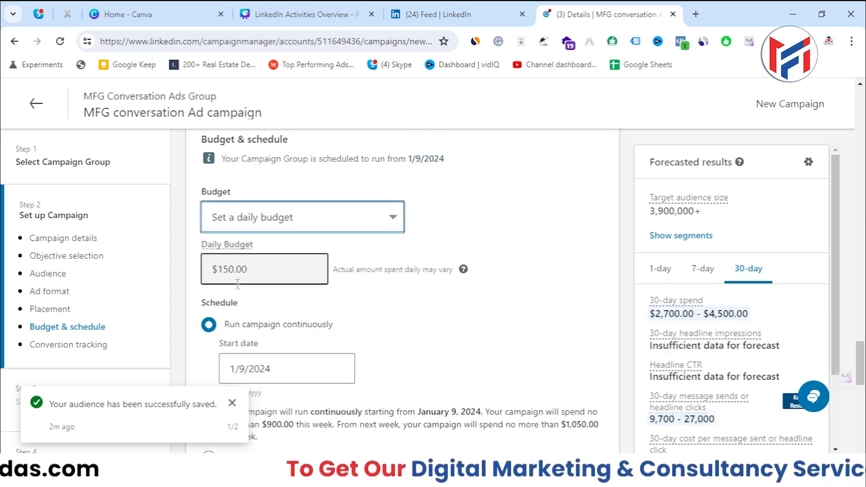
{"action": "scroll", "coordinate": [239, 282], "scroll_direction": "down", "scroll_amount": 4}
{"action": "scroll", "coordinate": [243, 279], "scroll_direction": "up", "scroll_amount": 4}
{"action": "left_click", "coordinate": [250, 276]}
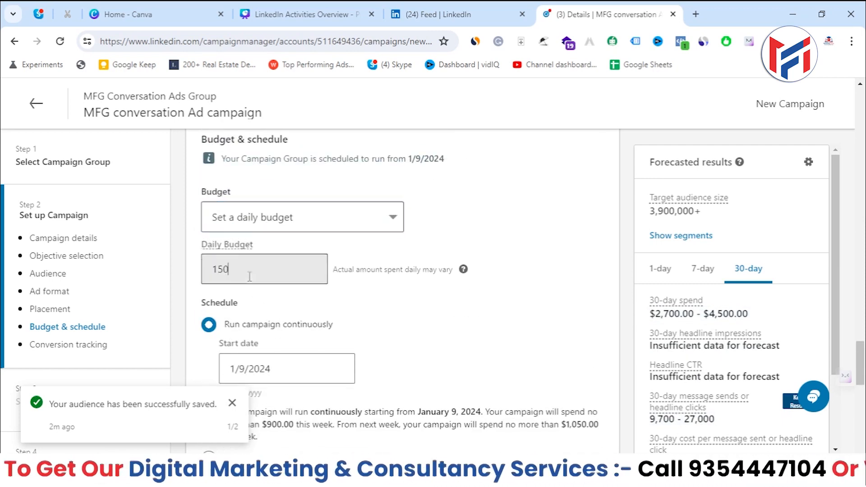
{"action": "double_click", "coordinate": [213, 269]}
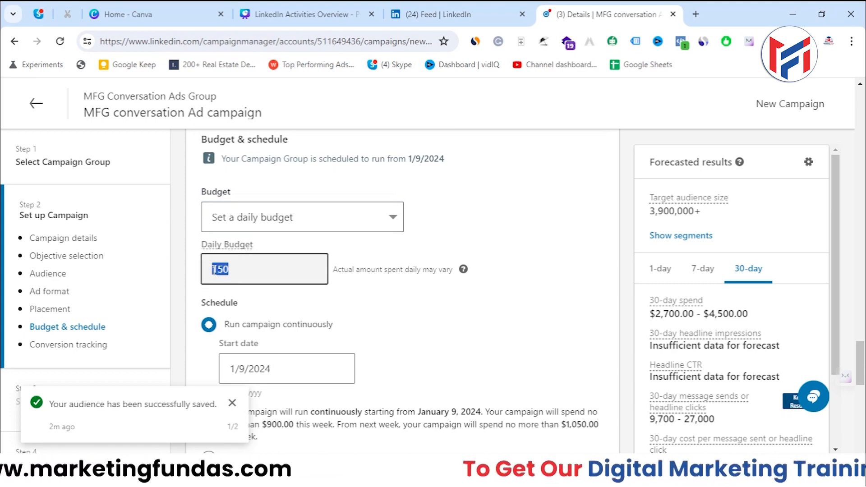
Change the budget type to a lifetime budget and check the amount and the start and end dates.
{"action": "left_click", "coordinate": [235, 217]}
{"action": "left_click", "coordinate": [244, 268]}
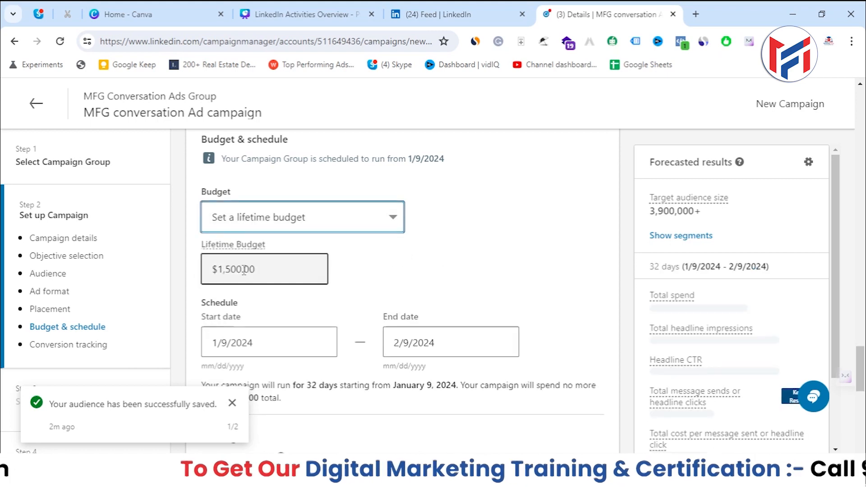
{"action": "key", "text": "Tab"}
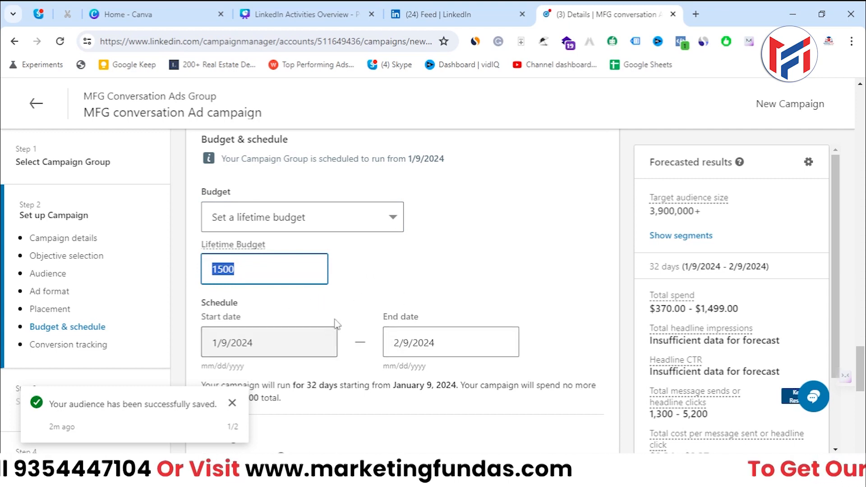
Set the budget type to a daily budget, schedule the campaign to run continuously, and dismiss the saved-audience notification.
{"action": "left_click", "coordinate": [284, 229]}
{"action": "left_click", "coordinate": [275, 253]}
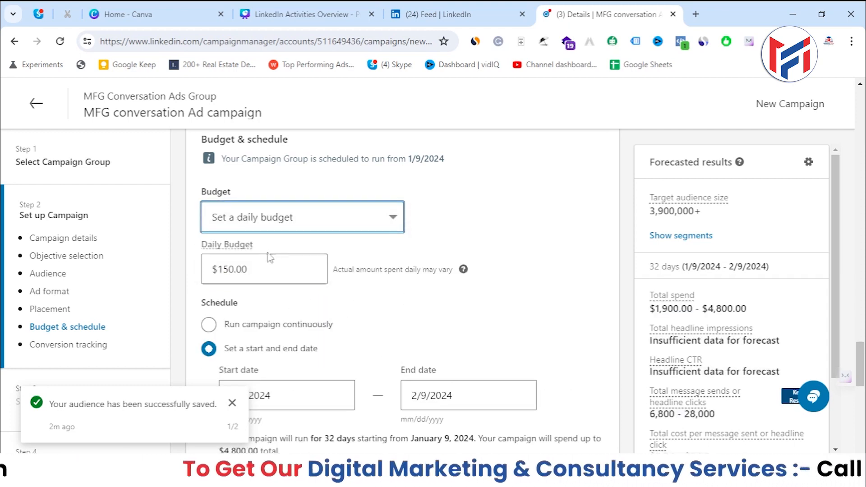
{"action": "scroll", "coordinate": [269, 260], "scroll_direction": "down", "scroll_amount": 1}
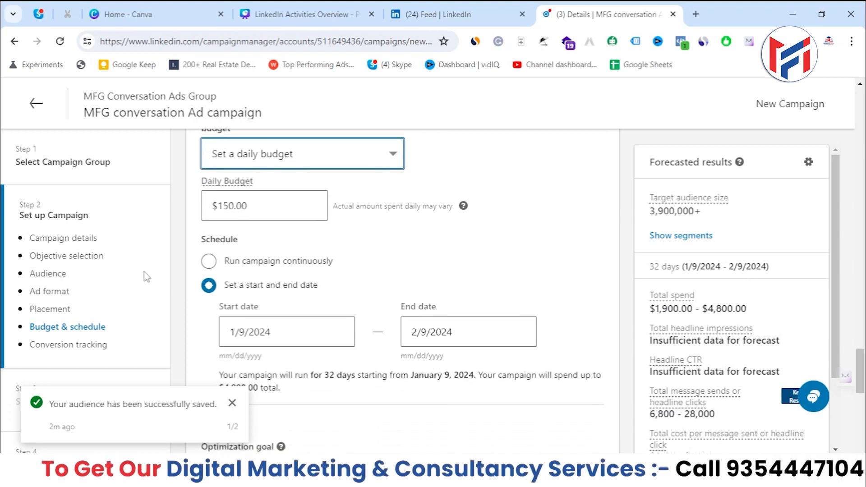
{"action": "left_click", "coordinate": [209, 263]}
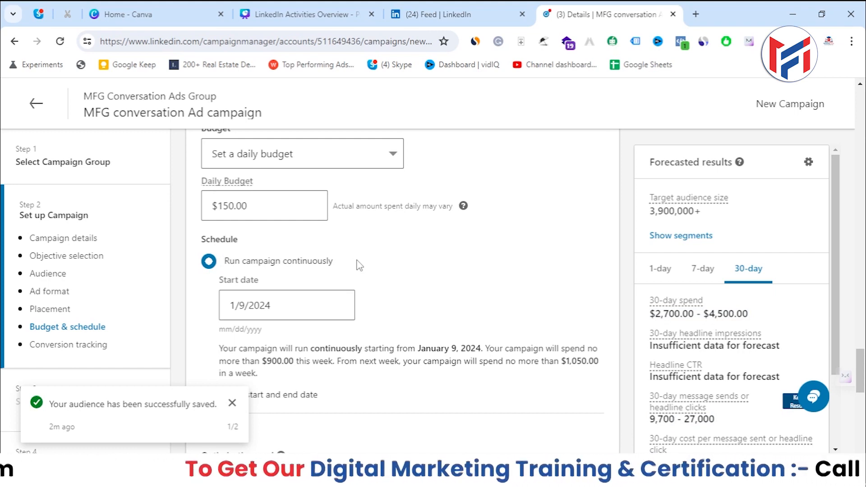
{"action": "scroll", "coordinate": [359, 265], "scroll_direction": "down", "scroll_amount": 1}
{"action": "left_click", "coordinate": [233, 403]}
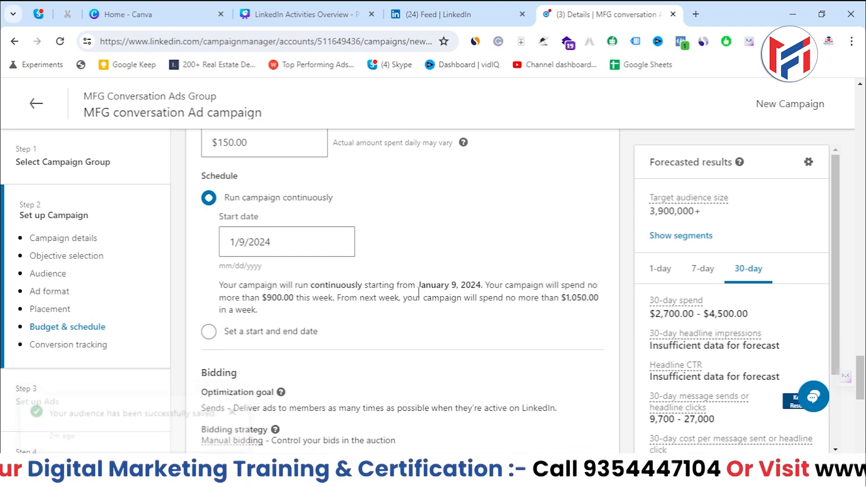
Set the campaign's daily budget to $250.
{"action": "scroll", "coordinate": [422, 296], "scroll_direction": "up", "scroll_amount": 2}
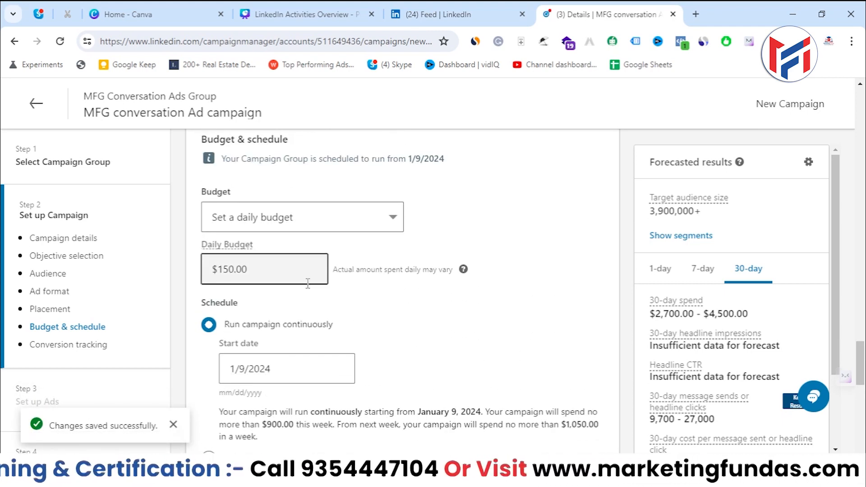
{"action": "left_click", "coordinate": [246, 279]}
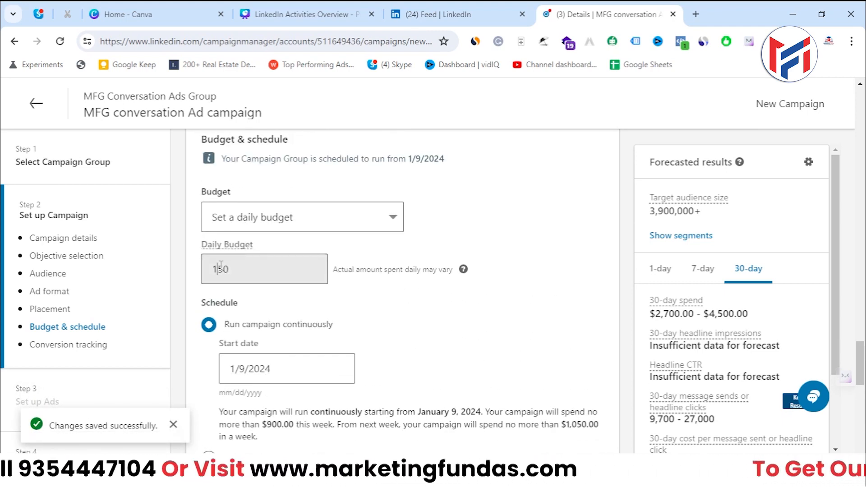
{"action": "key", "text": "BackSpace"}
{"action": "type", "text": "2"}
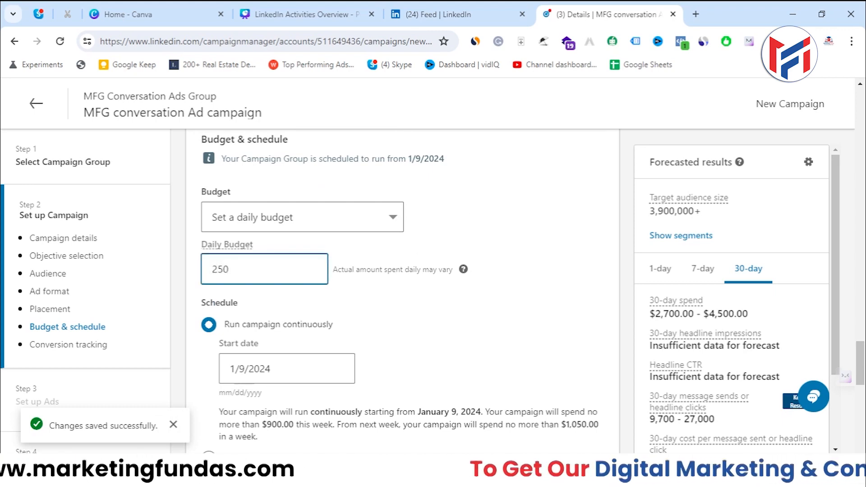
{"action": "left_click", "coordinate": [577, 278]}
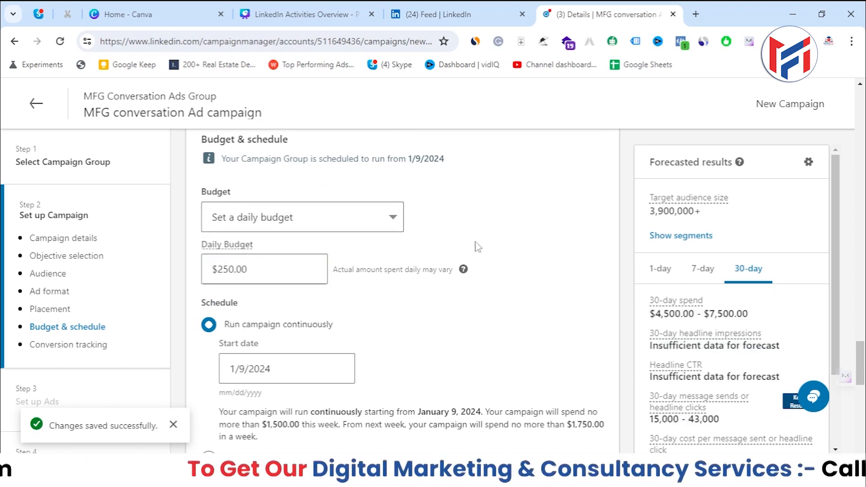
Review the campaign's forecasted results for the new daily budget.
{"action": "scroll", "coordinate": [700, 210], "scroll_direction": "down", "scroll_amount": 2}
{"action": "scroll", "coordinate": [701, 210], "scroll_direction": "up", "scroll_amount": 2}
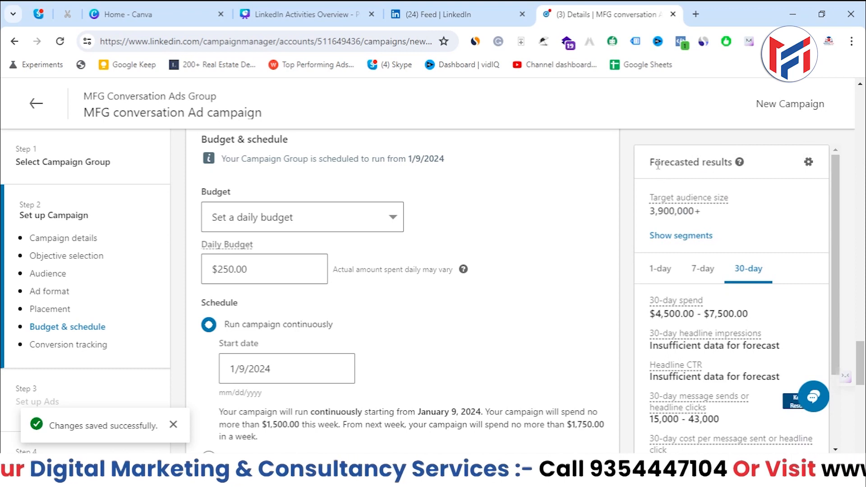
{"action": "left_click_drag", "start_coordinate": [655, 163], "coordinate": [705, 167]}
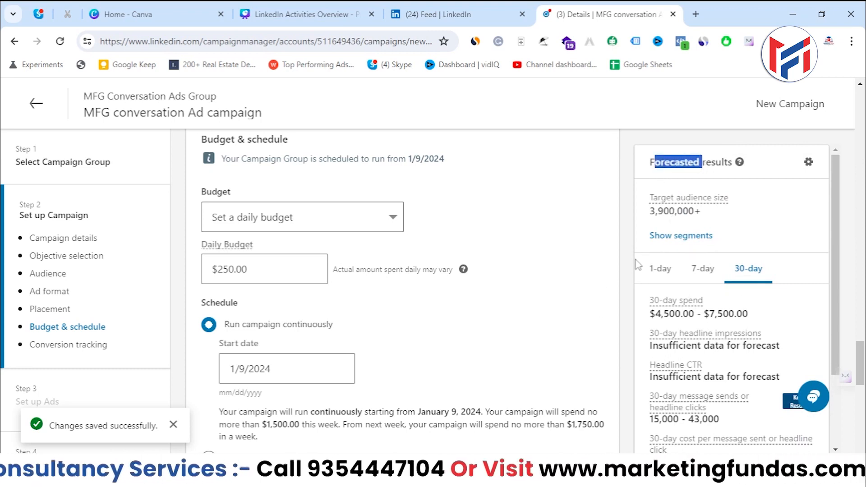
Examine the campaign's bidding section and read the description of its optimization goal.
{"action": "scroll", "coordinate": [530, 321], "scroll_direction": "down", "scroll_amount": 4}
{"action": "scroll", "coordinate": [544, 340], "scroll_direction": "down", "scroll_amount": 3}
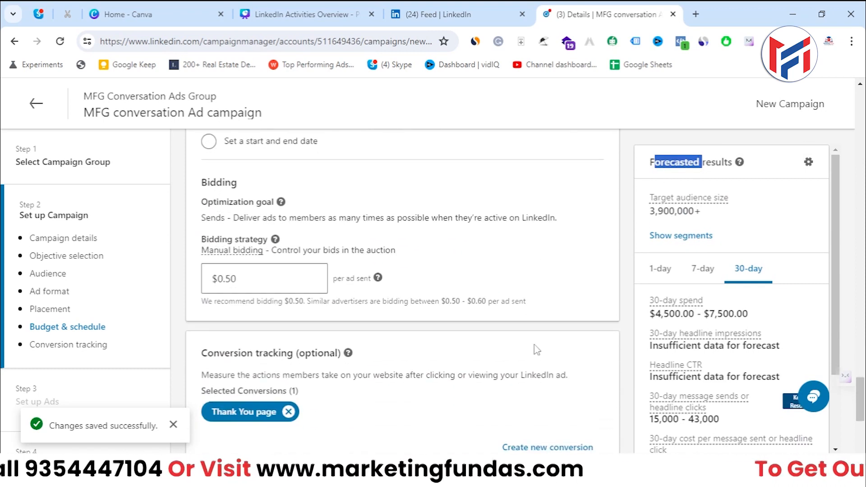
{"action": "left_click_drag", "start_coordinate": [201, 189], "coordinate": [259, 197]}
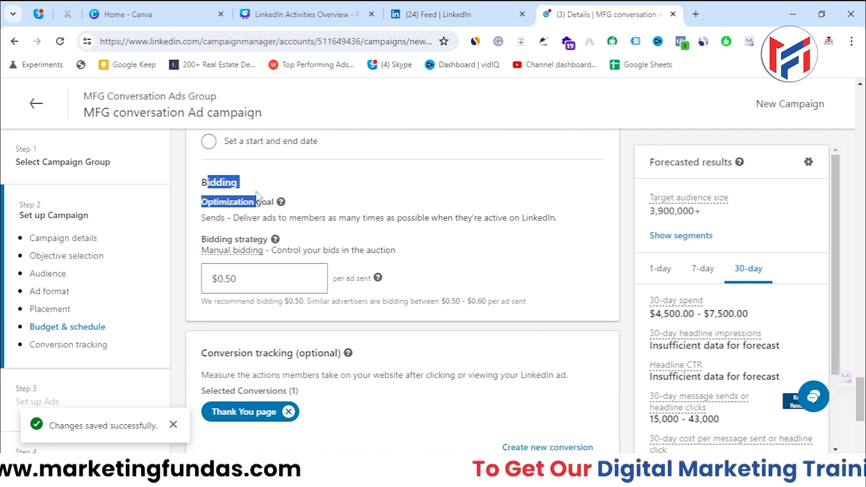
{"action": "left_click", "coordinate": [220, 195]}
{"action": "double_click", "coordinate": [218, 195]}
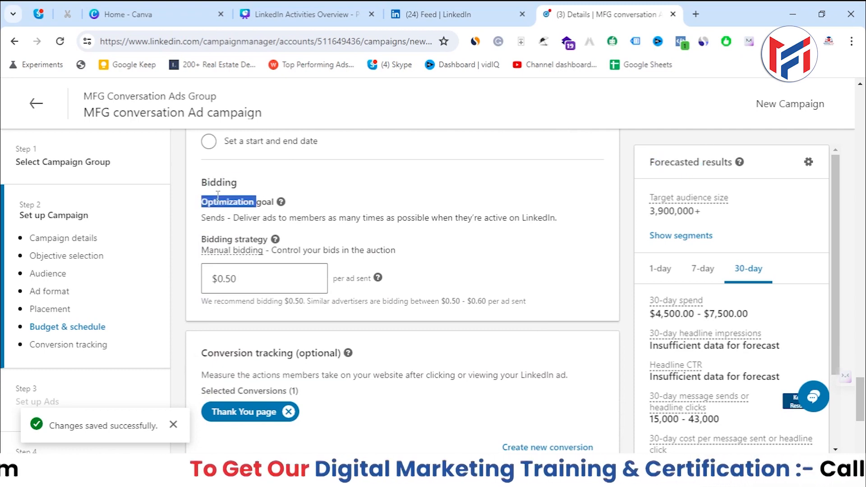
{"action": "left_click", "coordinate": [218, 195]}
{"action": "left_click_drag", "start_coordinate": [209, 218], "coordinate": [562, 222]}
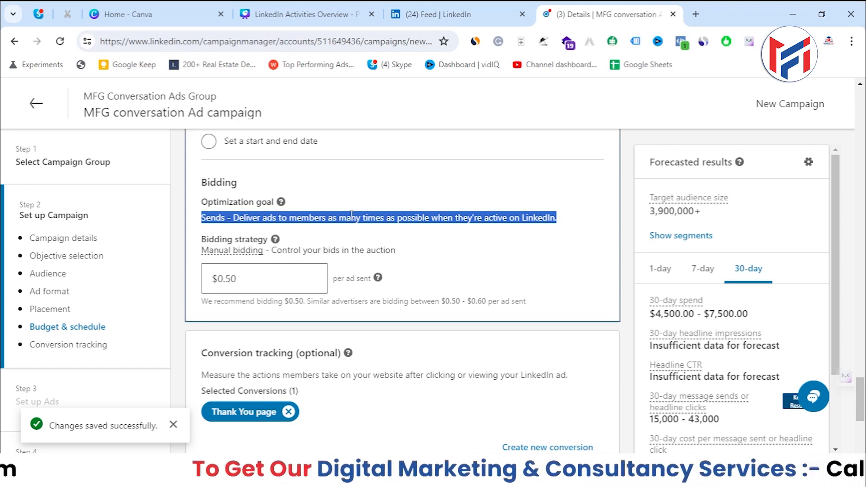
{"action": "triple_click", "coordinate": [235, 207]}
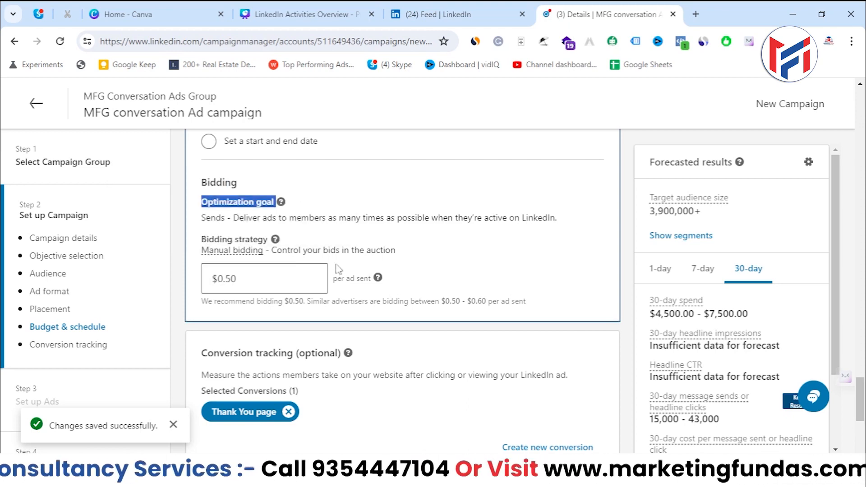
Examine the manual bidding strategy, the bid per ad sent, and the bid range of similar advertisers.
{"action": "left_click", "coordinate": [197, 240]}
{"action": "left_click_drag", "start_coordinate": [198, 240], "coordinate": [254, 240]}
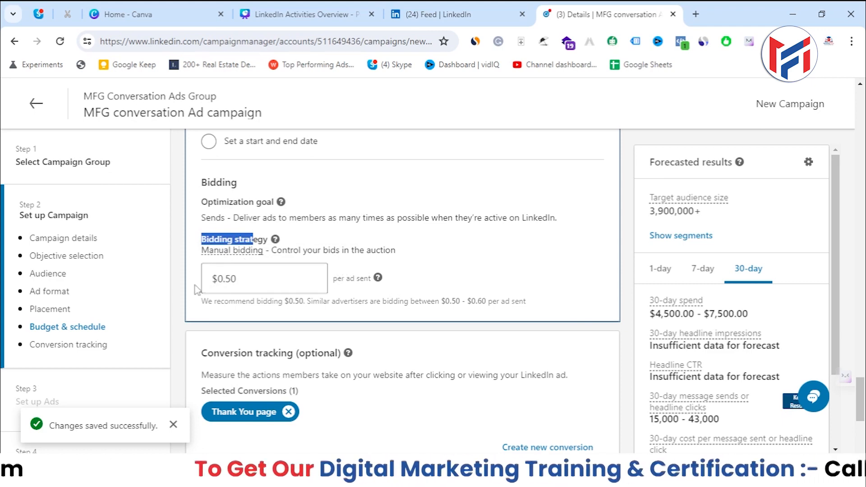
{"action": "left_click_drag", "start_coordinate": [237, 279], "coordinate": [189, 286]}
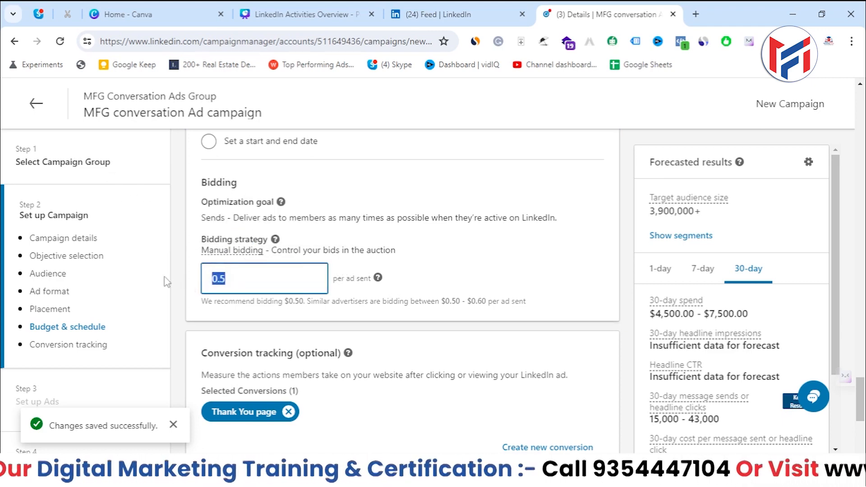
{"action": "left_click", "coordinate": [180, 281]}
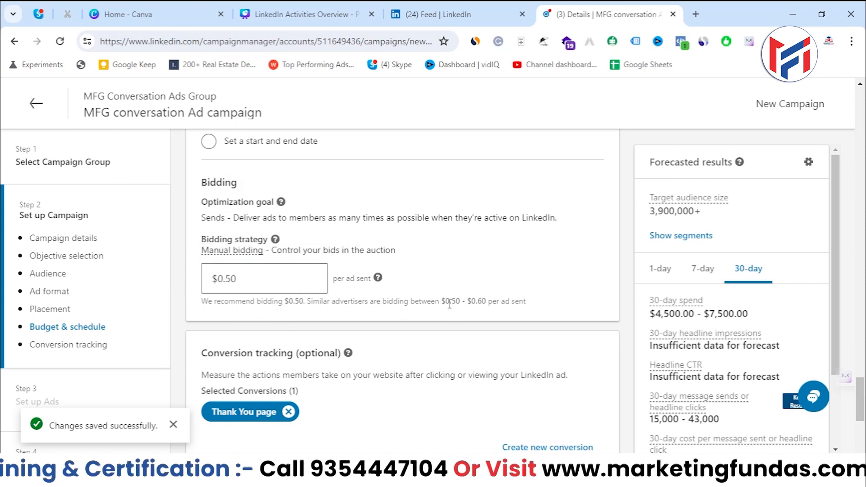
{"action": "left_click_drag", "start_coordinate": [448, 301], "coordinate": [477, 307]}
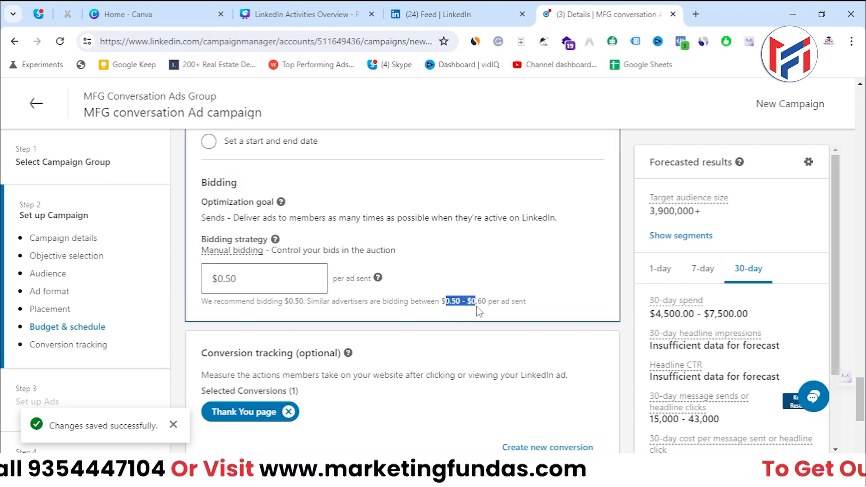
{"action": "left_click", "coordinate": [460, 301]}
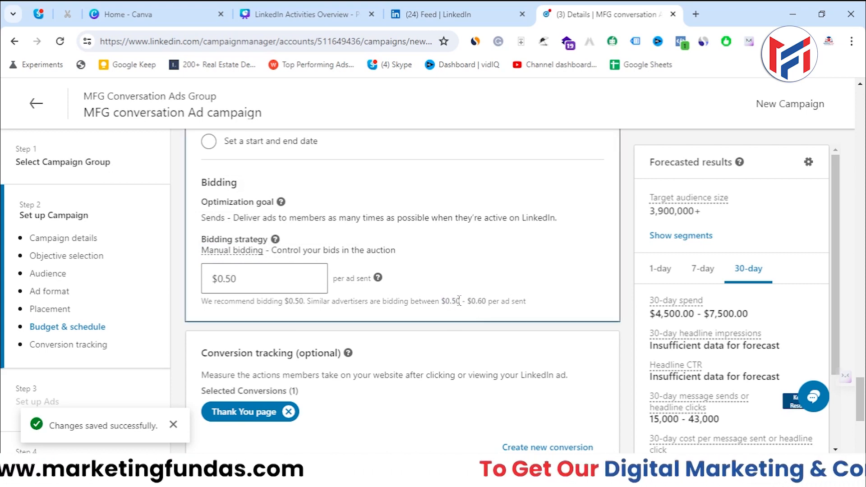
{"action": "left_click_drag", "start_coordinate": [479, 303], "coordinate": [488, 301]}
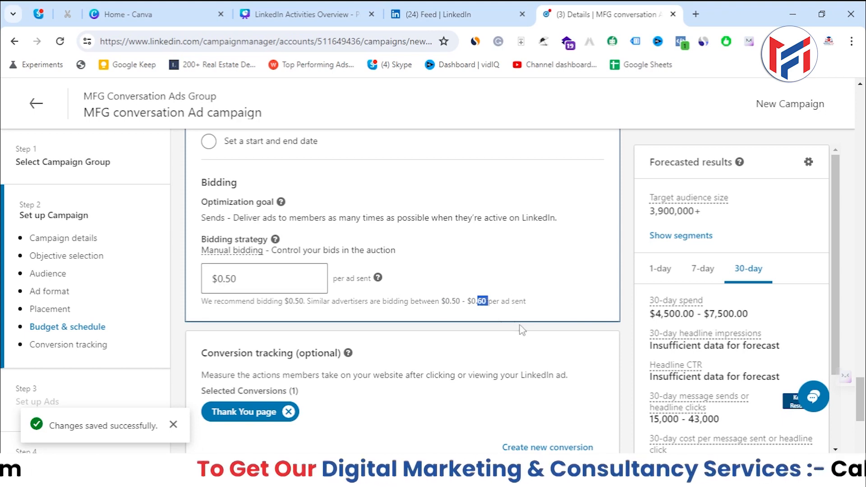
Set the manual bid for the campaign to $0.70 per ad sent.
{"action": "left_click", "coordinate": [224, 280]}
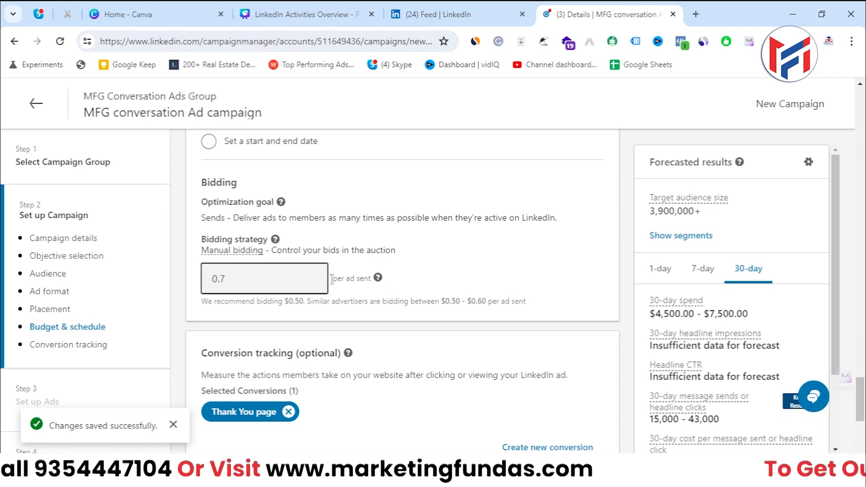
{"action": "left_click", "coordinate": [409, 294]}
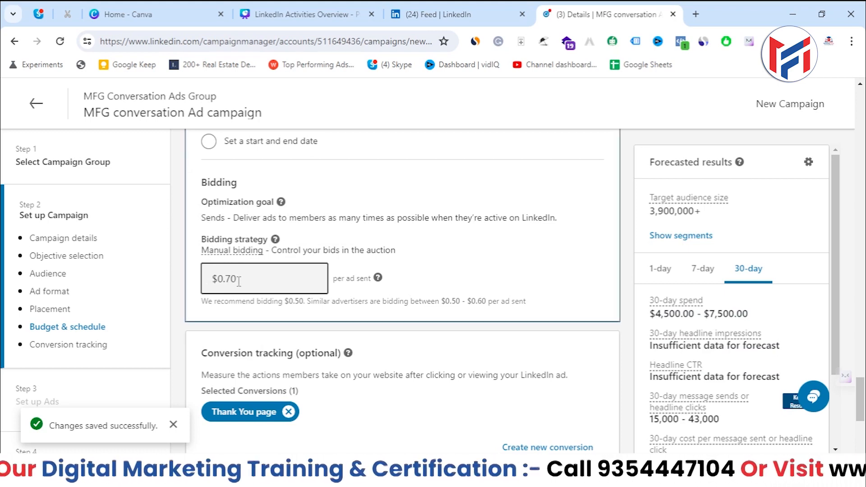
Remove the Thank You page conversion from the campaign's optional conversion tracking.
{"action": "scroll", "coordinate": [217, 253], "scroll_direction": "down", "scroll_amount": 3}
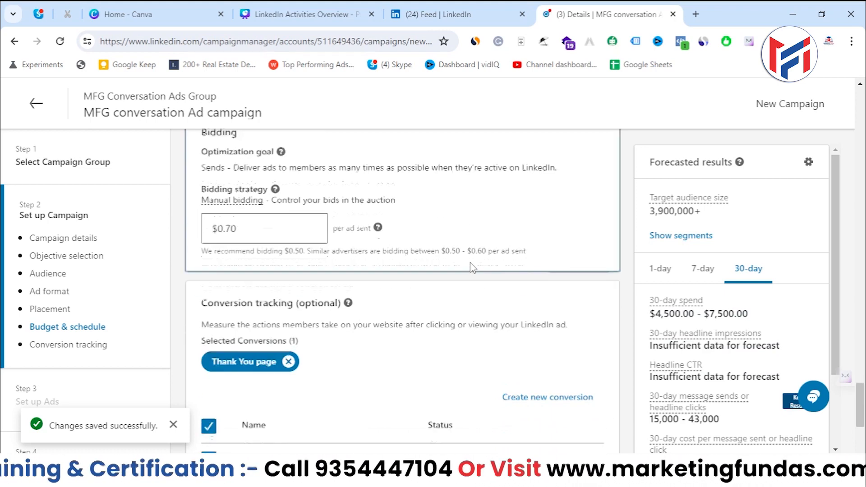
{"action": "left_click_drag", "start_coordinate": [344, 226], "coordinate": [230, 220]}
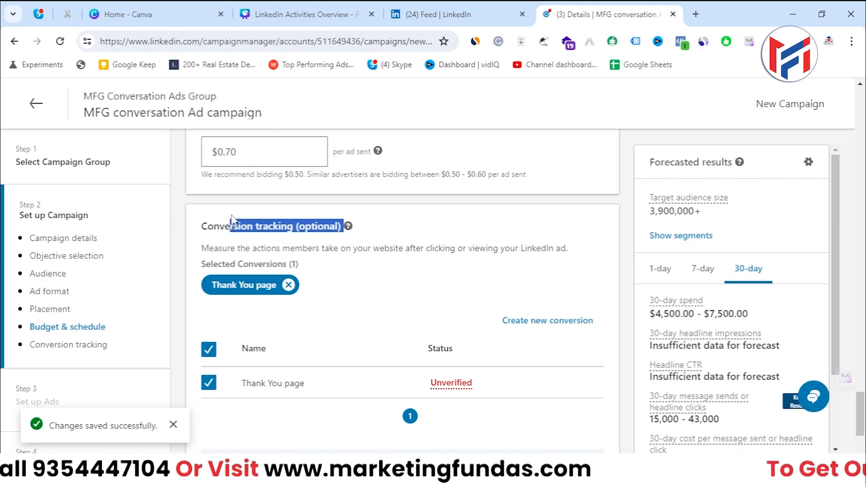
{"action": "left_click", "coordinate": [197, 215]}
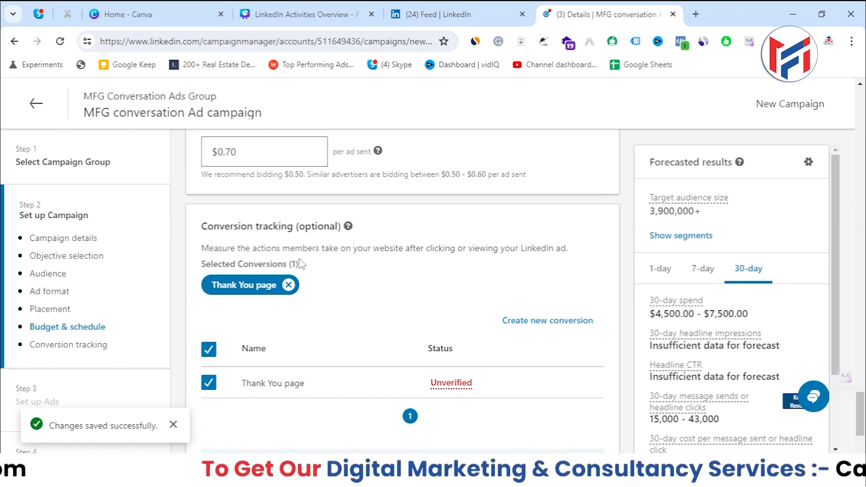
{"action": "left_click", "coordinate": [288, 285]}
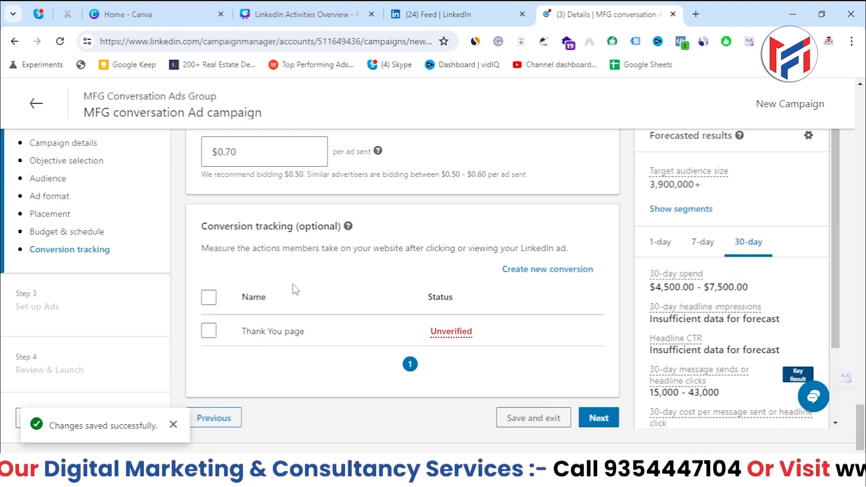
{"action": "left_click_drag", "start_coordinate": [345, 227], "coordinate": [295, 227]}
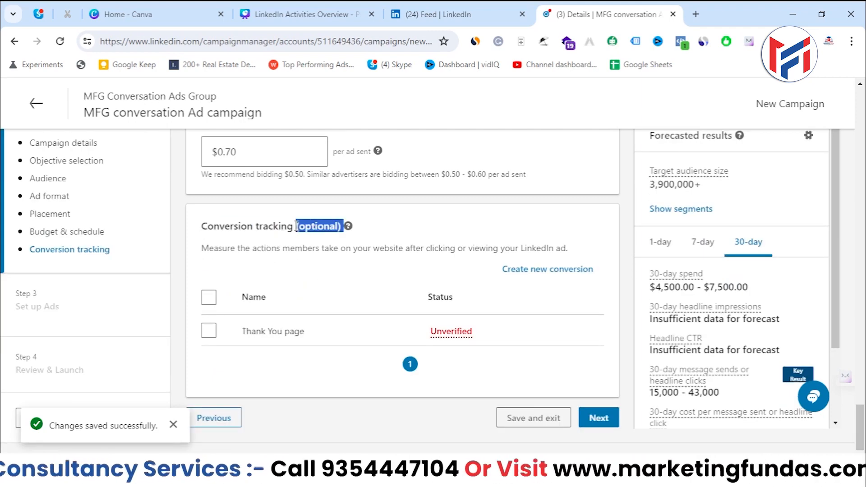
{"action": "left_click", "coordinate": [377, 241]}
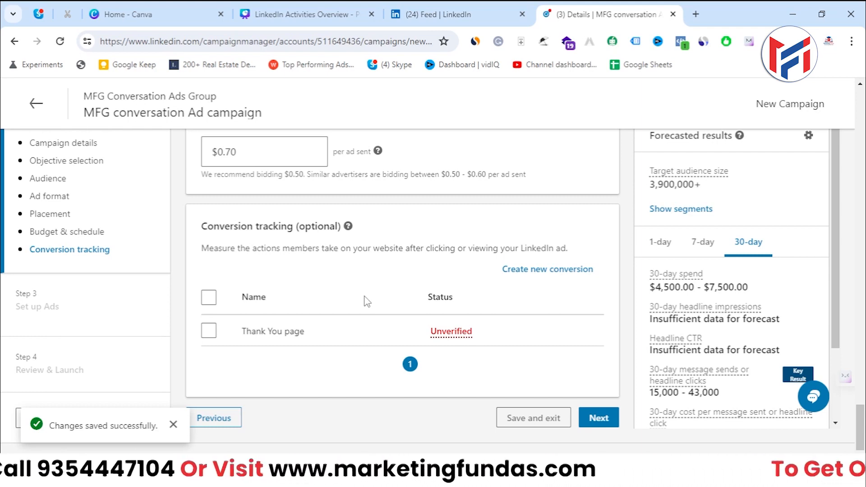
Save the campaign settings, confirming the objective and ad format, and start creating a new conversation ad.
{"action": "left_click", "coordinate": [603, 419]}
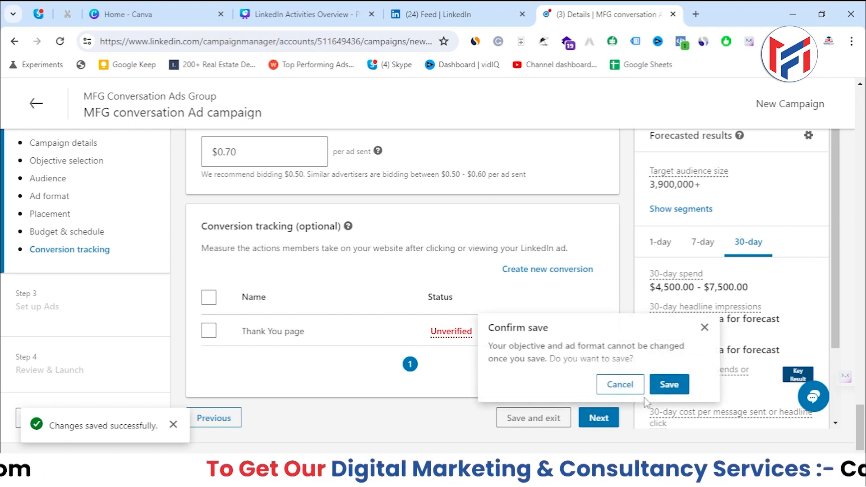
{"action": "left_click", "coordinate": [669, 385]}
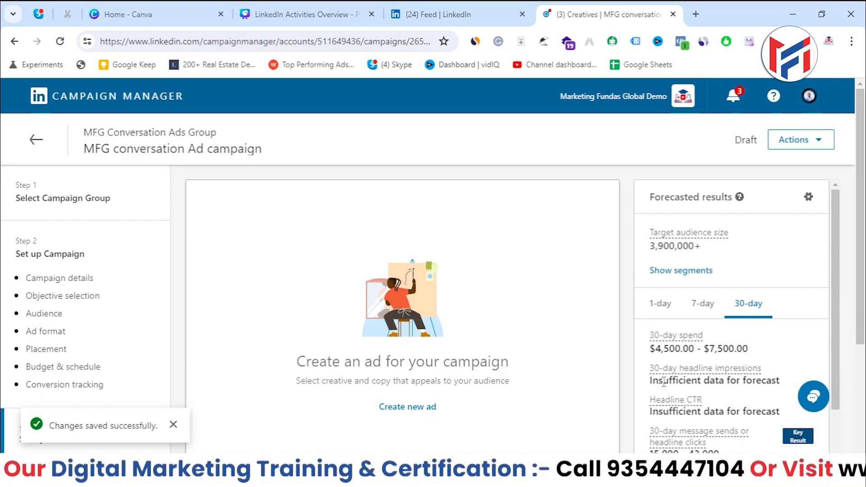
{"action": "scroll", "coordinate": [664, 383], "scroll_direction": "down", "scroll_amount": 2}
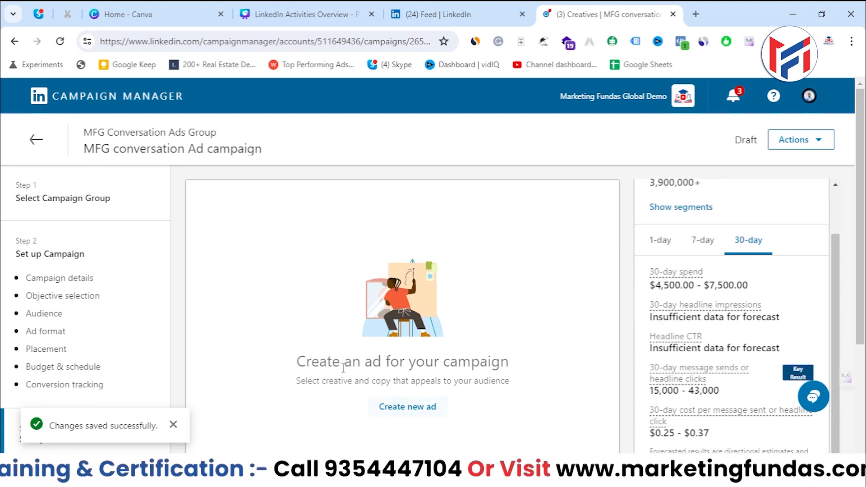
{"action": "scroll", "coordinate": [344, 368], "scroll_direction": "down", "scroll_amount": 2}
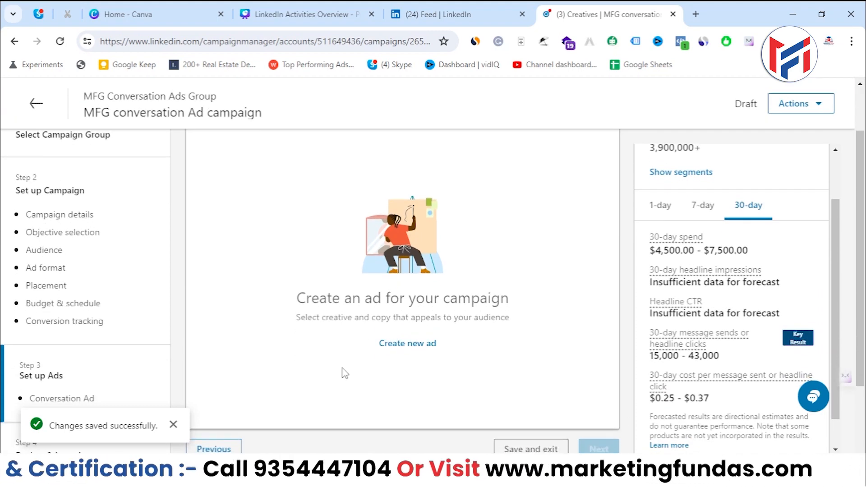
{"action": "left_click", "coordinate": [413, 345]}
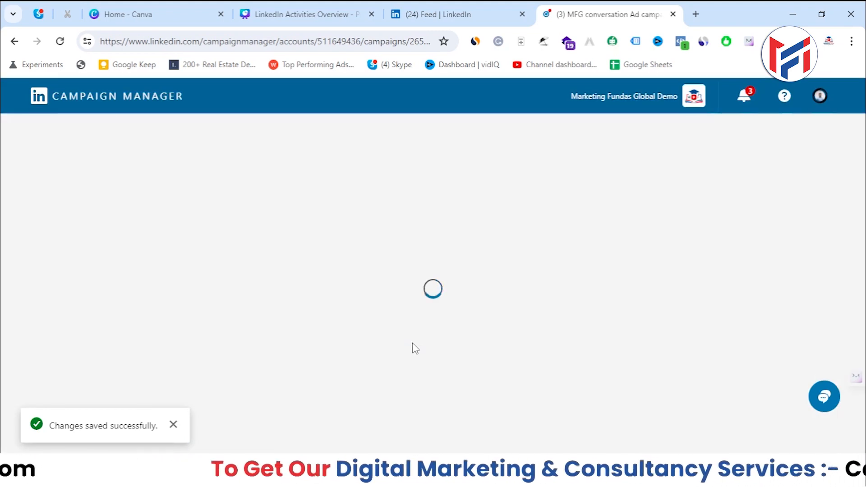
Examine the new conversation ad's basic info fields and its desktop-only preview.
{"action": "scroll", "coordinate": [420, 298], "scroll_direction": "down", "scroll_amount": 3}
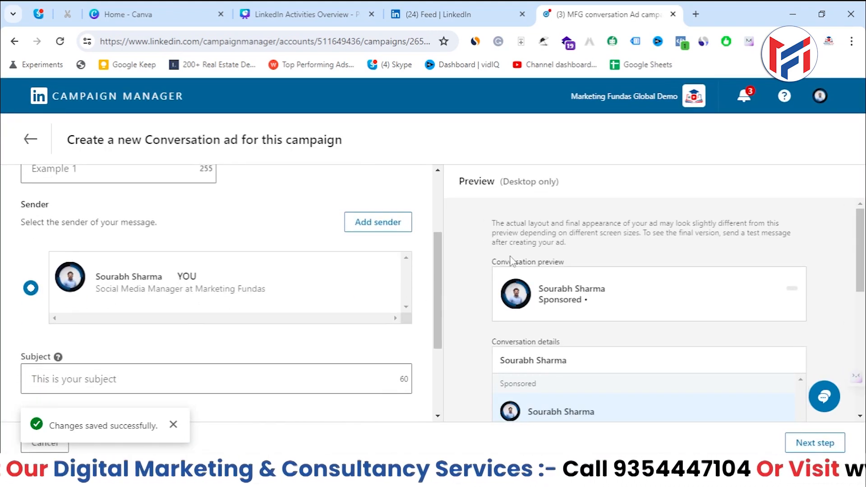
{"action": "scroll", "coordinate": [514, 262], "scroll_direction": "down", "scroll_amount": 3}
{"action": "scroll", "coordinate": [479, 297], "scroll_direction": "up", "scroll_amount": 3}
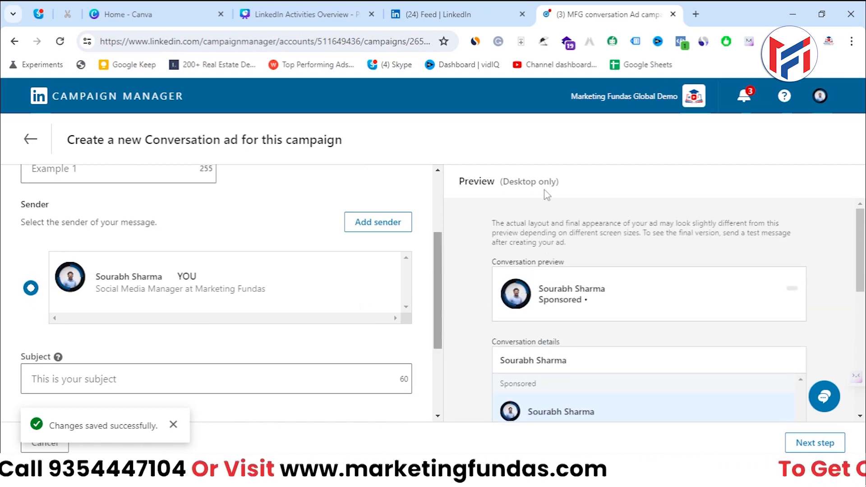
{"action": "left_click_drag", "start_coordinate": [562, 185], "coordinate": [510, 176]}
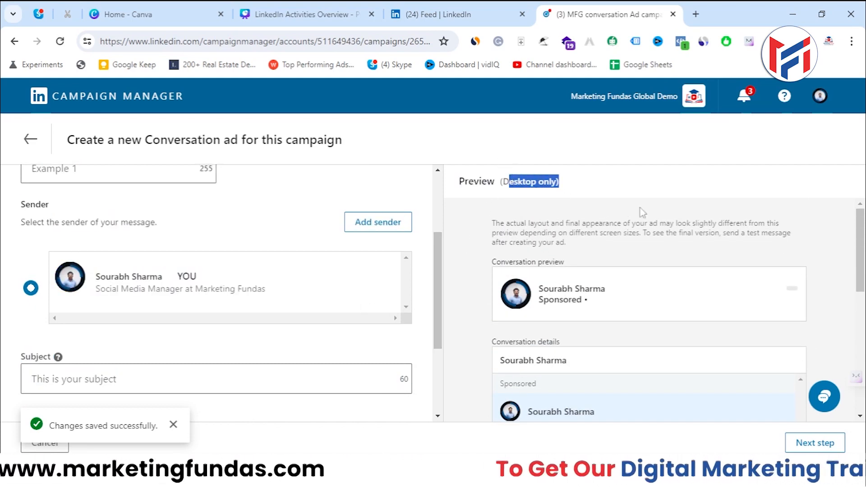
{"action": "left_click_drag", "start_coordinate": [863, 220], "coordinate": [838, 264]}
{"action": "scroll", "coordinate": [572, 286], "scroll_direction": "up", "scroll_amount": 2}
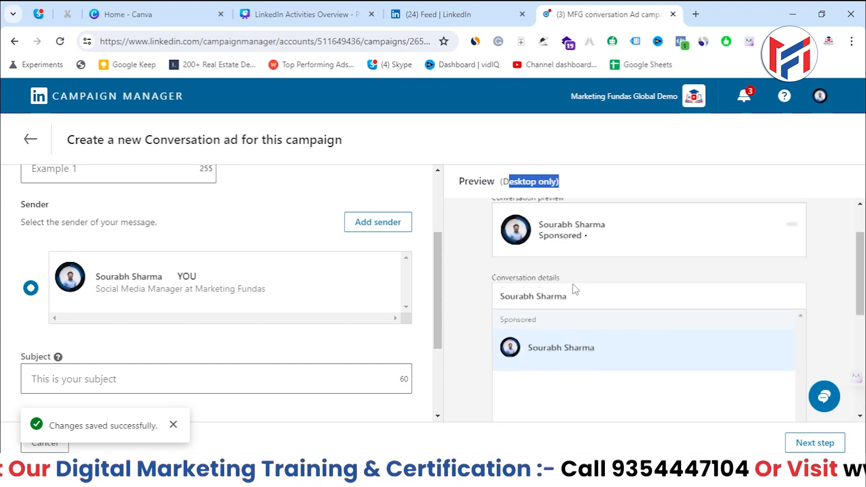
{"action": "scroll", "coordinate": [310, 291], "scroll_direction": "up", "scroll_amount": 3}
Name the ad "Marketing Fundas Global Convo ad".
{"action": "left_click", "coordinate": [146, 290]}
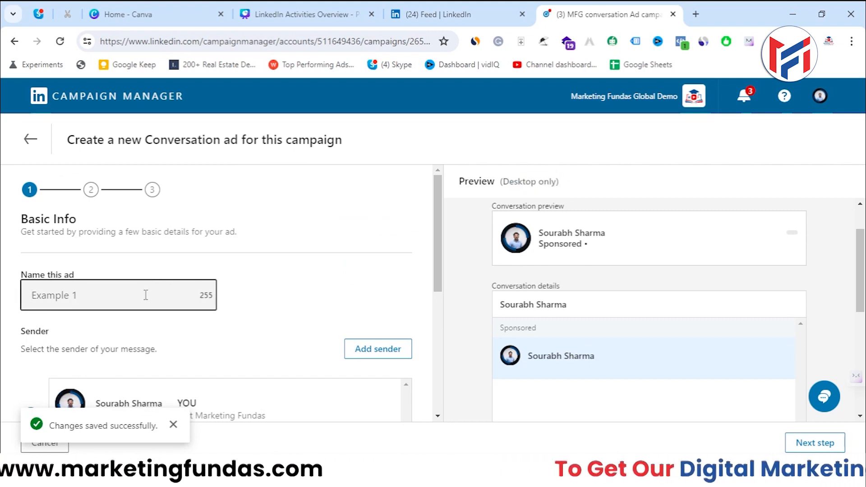
{"action": "type", "text": "Ma"}
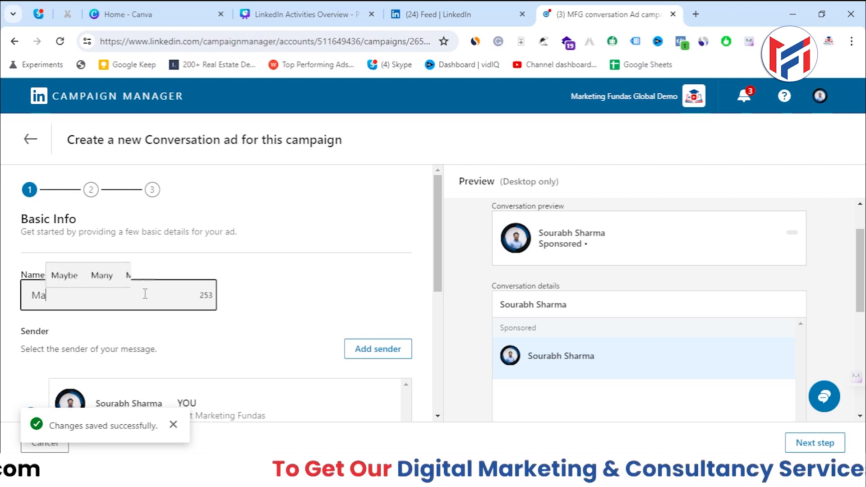
{"action": "type", "text": "rketing Funds"}
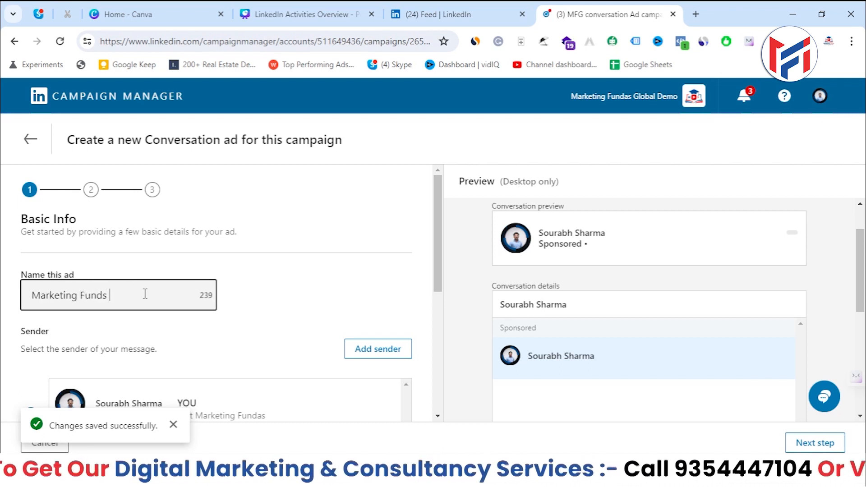
{"action": "key", "text": "BackSpace"}
{"action": "type", "text": "as "}
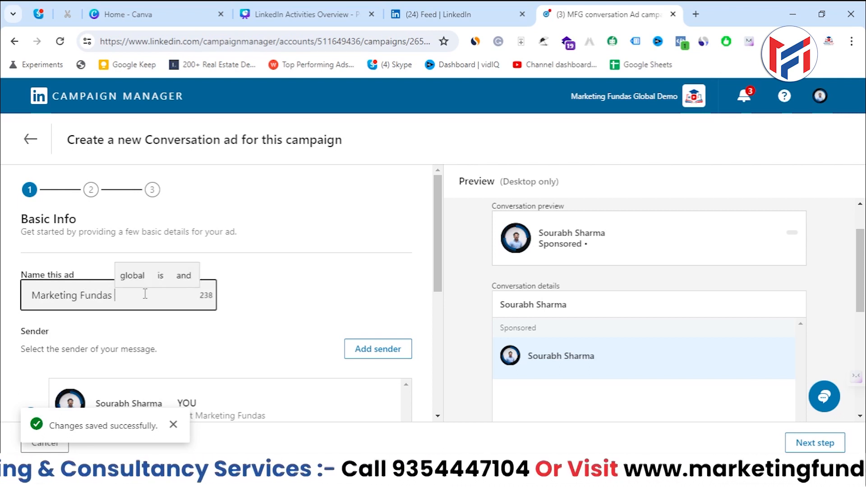
{"action": "type", "text": "Global"}
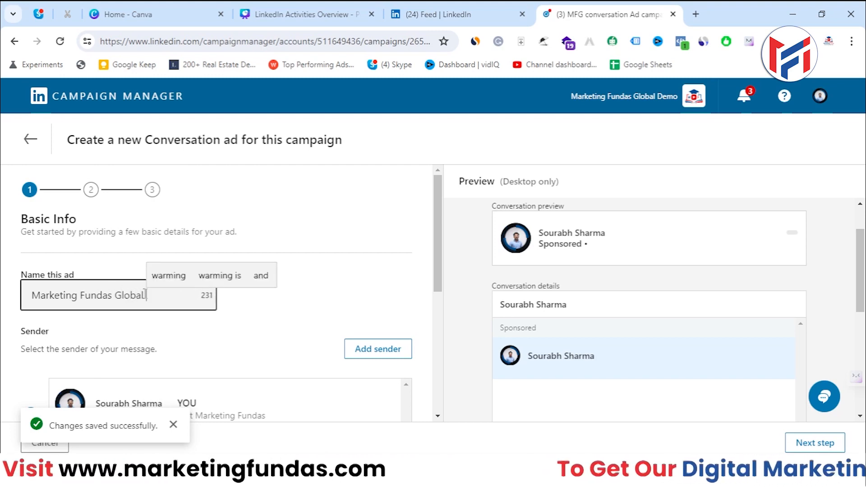
{"action": "type", "text": "A"}
{"action": "key", "text": "BackSpace"}
{"action": "type", "text": "Co"}
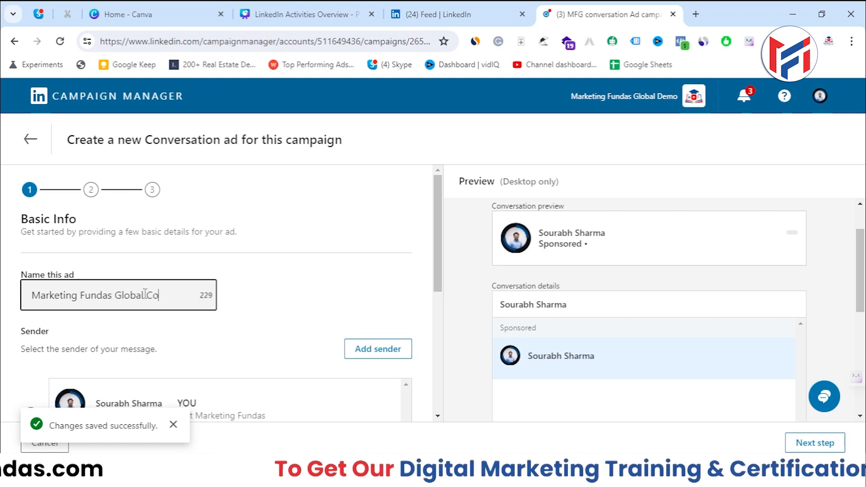
{"action": "type", "text": "nvo ad"}
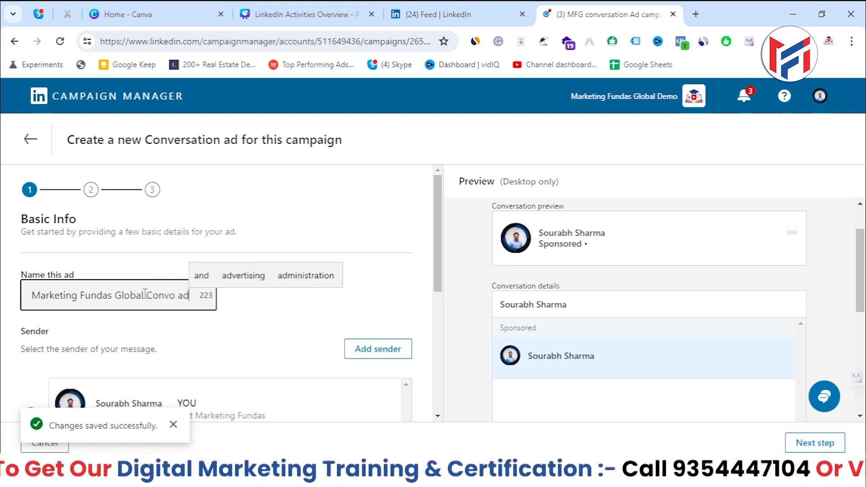
{"action": "left_click", "coordinate": [233, 295]}
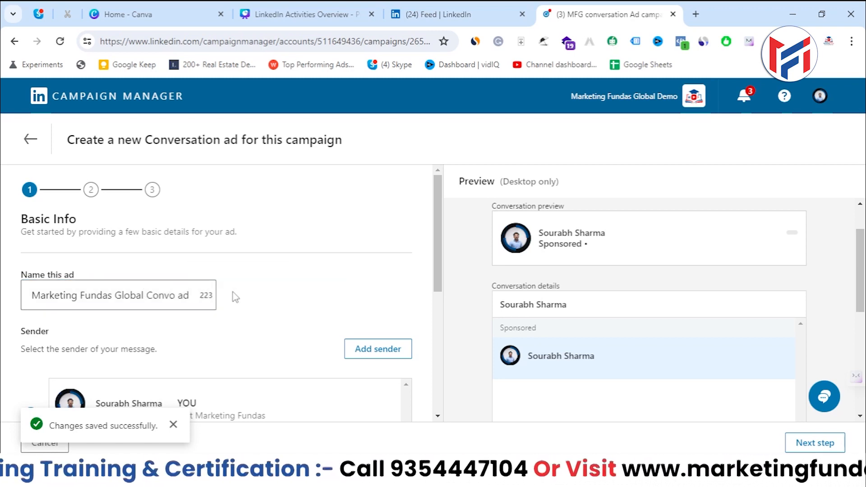
Keep the preselected sender and enter "Best Digital Marketing Course in the country" as the message subject.
{"action": "scroll", "coordinate": [233, 296], "scroll_direction": "down", "scroll_amount": 3}
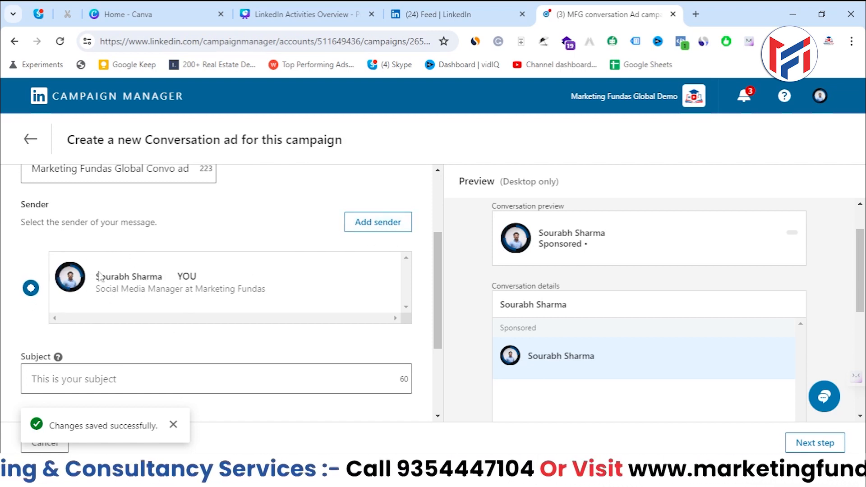
{"action": "scroll", "coordinate": [112, 310], "scroll_direction": "down", "scroll_amount": 1}
{"action": "scroll", "coordinate": [113, 310], "scroll_direction": "down", "scroll_amount": 2}
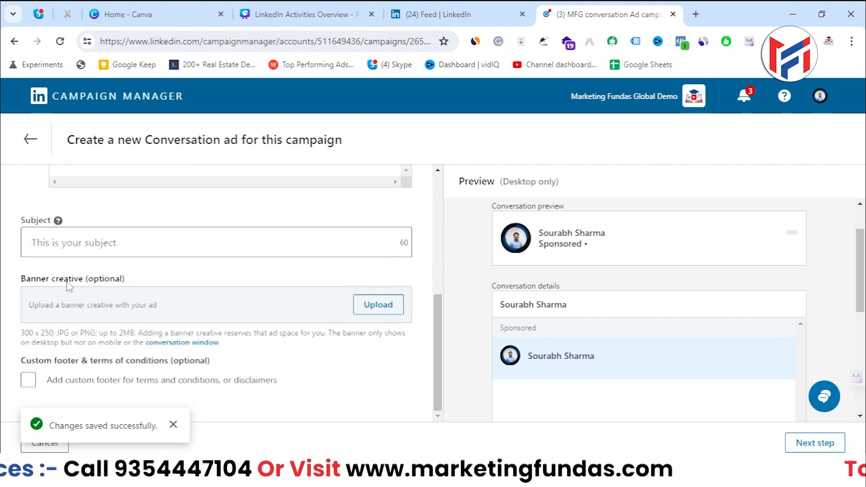
{"action": "left_click", "coordinate": [87, 234]}
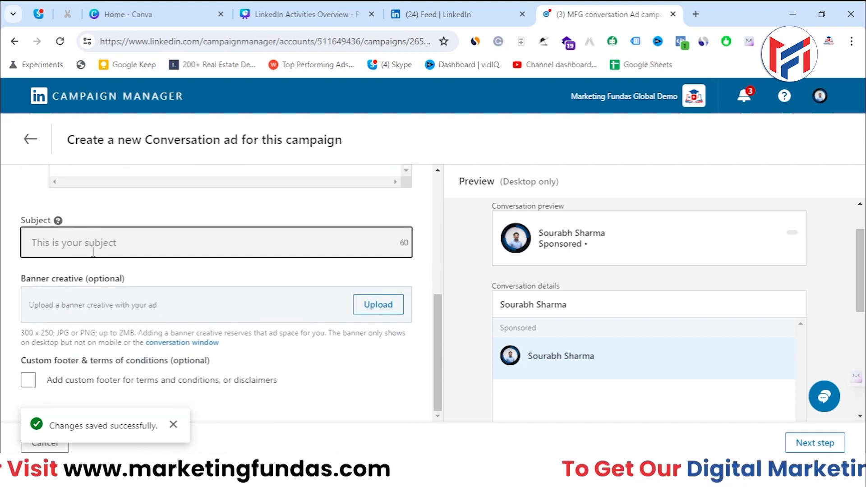
{"action": "type", "text": "Best Marketin"}
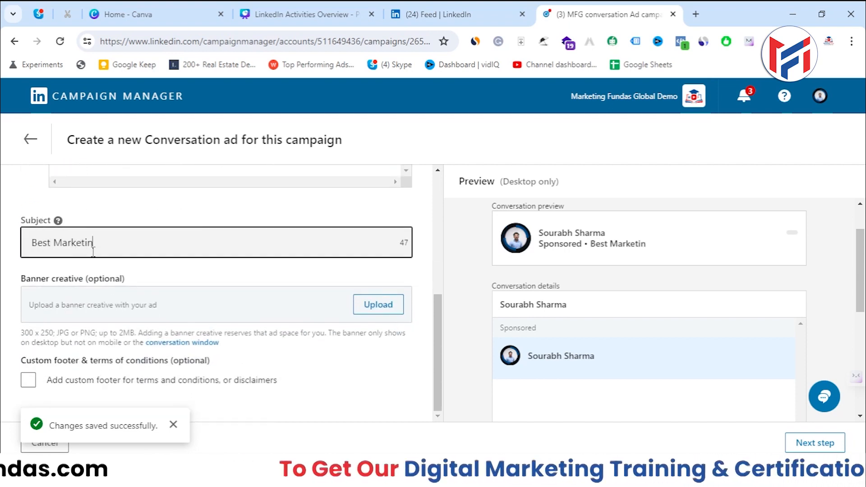
{"action": "type", "text": "g"}
{"action": "key", "text": "ctrl+BackSpace"}
{"action": "type", "text": "Dig"}
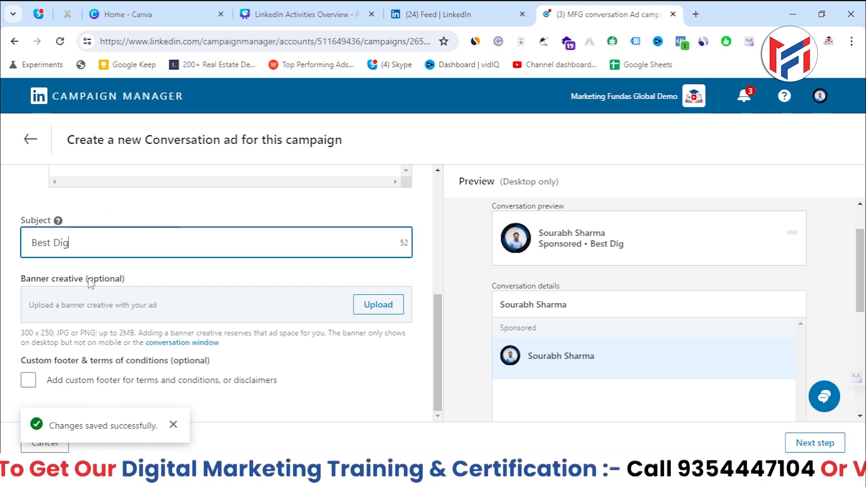
{"action": "type", "text": "ital Marketin"}
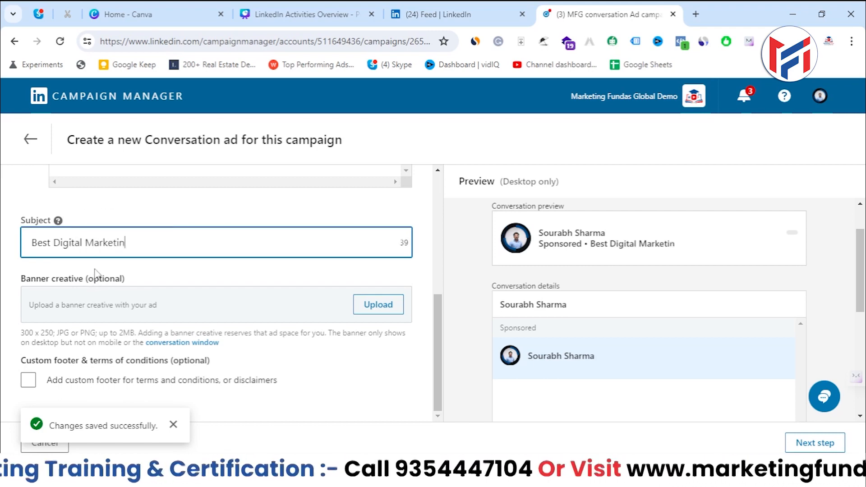
{"action": "type", "text": "g Course in the "}
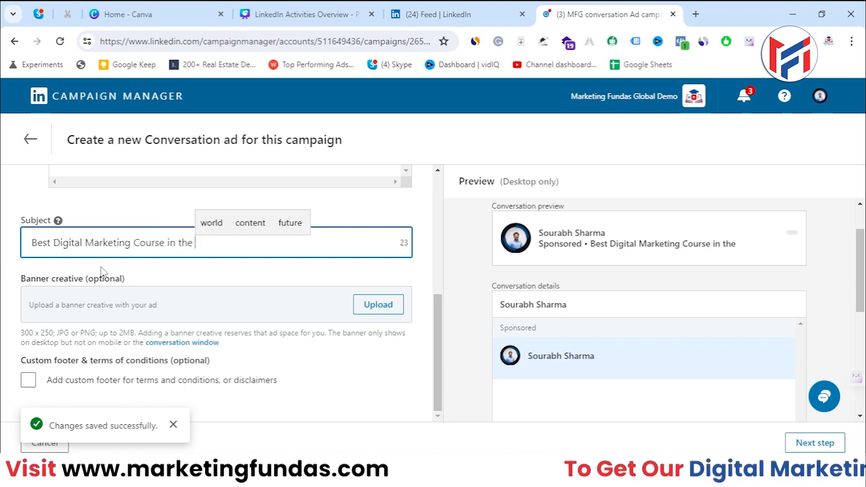
{"action": "type", "text": "cou"}
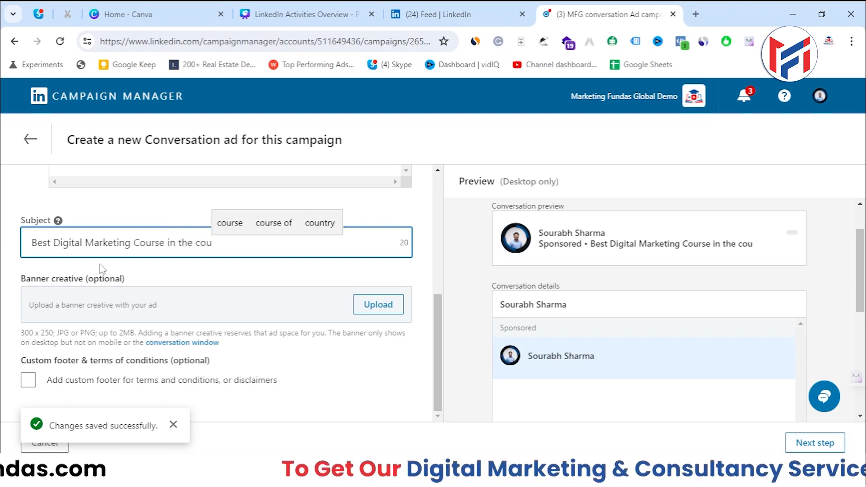
{"action": "key", "text": "Down"}
{"action": "key", "text": "Right"}
{"action": "key", "text": "Right"}
{"action": "key", "text": "Return"}
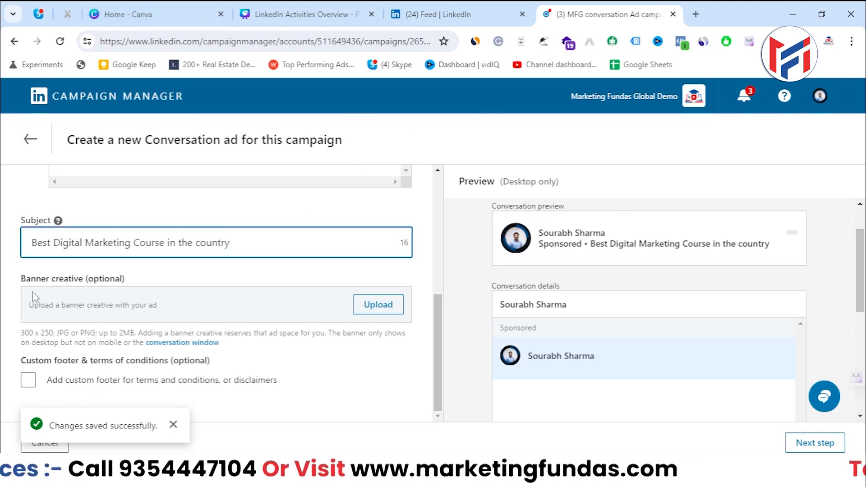
Upload imgpsh_fullsize_anim (56).jpeg from the Downloads folder as the ad's banner creative.
{"action": "left_click", "coordinate": [383, 305]}
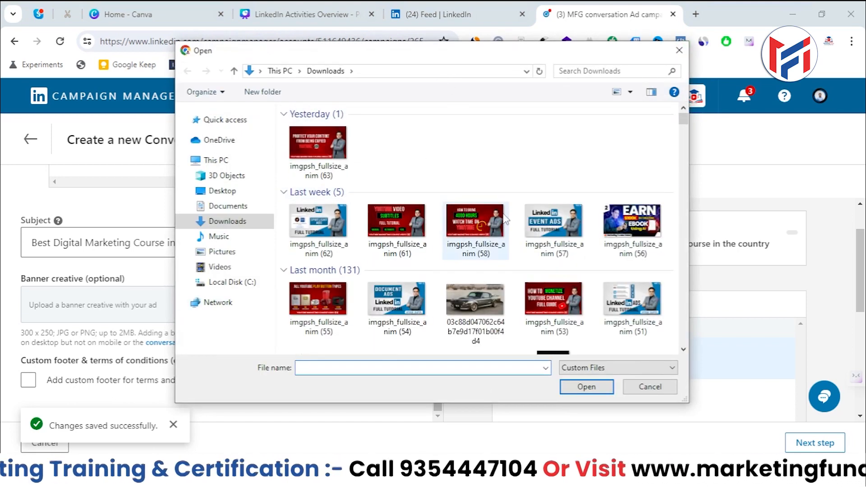
{"action": "left_click", "coordinate": [606, 234]}
{"action": "double_click", "coordinate": [605, 234]}
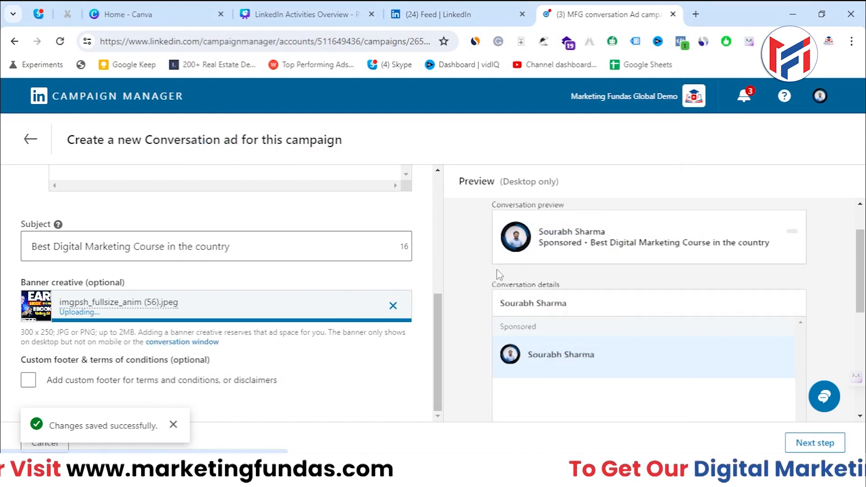
Look through the desktop preview of the conversation ad with the banner creative added.
{"action": "scroll", "coordinate": [497, 269], "scroll_direction": "down", "scroll_amount": 3}
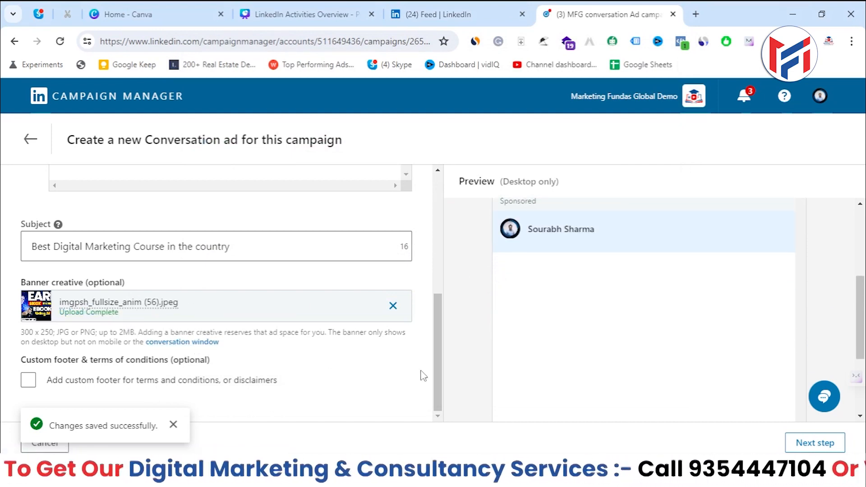
{"action": "scroll", "coordinate": [503, 317], "scroll_direction": "down", "scroll_amount": 3}
{"action": "scroll", "coordinate": [504, 319], "scroll_direction": "up", "scroll_amount": 2}
{"action": "scroll", "coordinate": [505, 320], "scroll_direction": "up", "scroll_amount": 1}
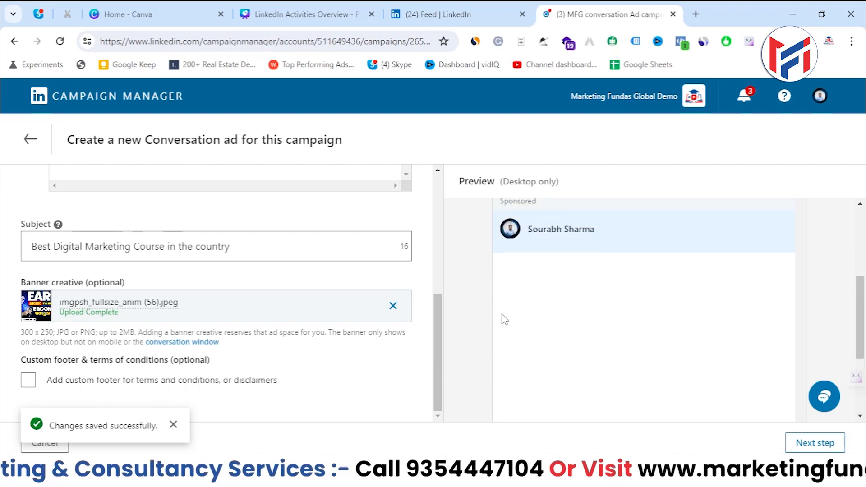
{"action": "scroll", "coordinate": [505, 319], "scroll_direction": "down", "scroll_amount": 2}
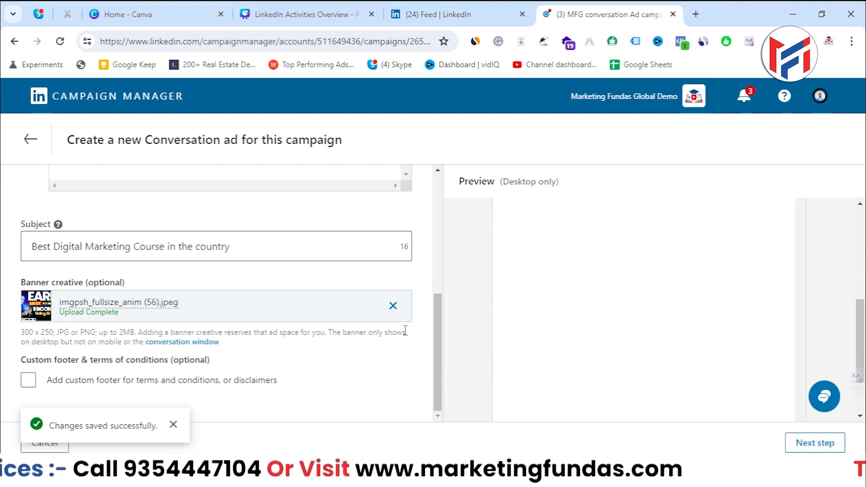
{"action": "scroll", "coordinate": [526, 333], "scroll_direction": "up", "scroll_amount": 5}
{"action": "scroll", "coordinate": [460, 340], "scroll_direction": "down", "scroll_amount": 2}
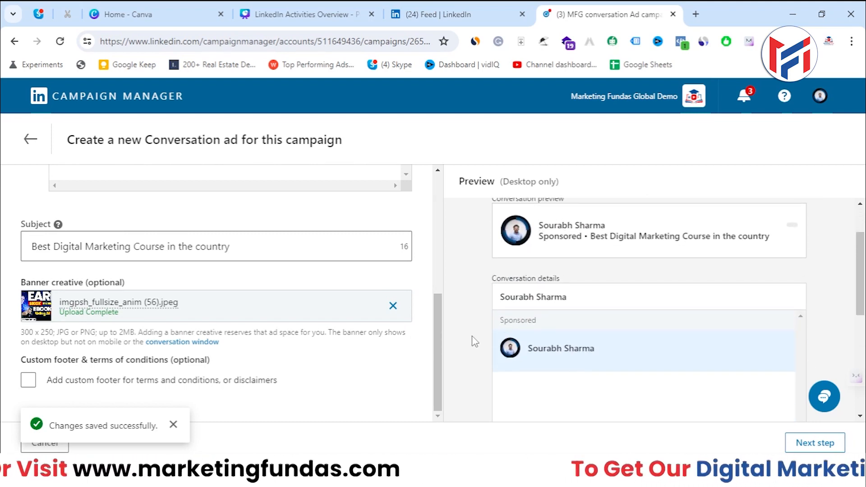
{"action": "scroll", "coordinate": [551, 331], "scroll_direction": "down", "scroll_amount": 1}
{"action": "scroll", "coordinate": [541, 316], "scroll_direction": "up", "scroll_amount": 1}
{"action": "scroll", "coordinate": [554, 329], "scroll_direction": "down", "scroll_amount": 3}
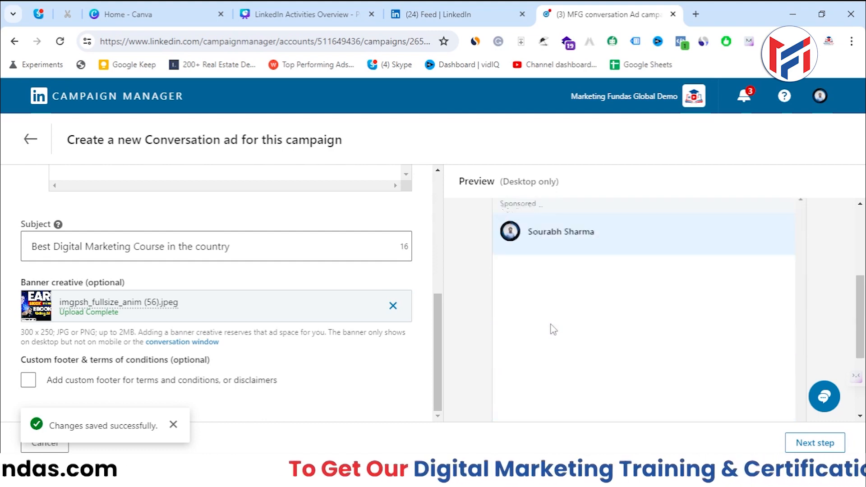
{"action": "scroll", "coordinate": [554, 330], "scroll_direction": "down", "scroll_amount": 2}
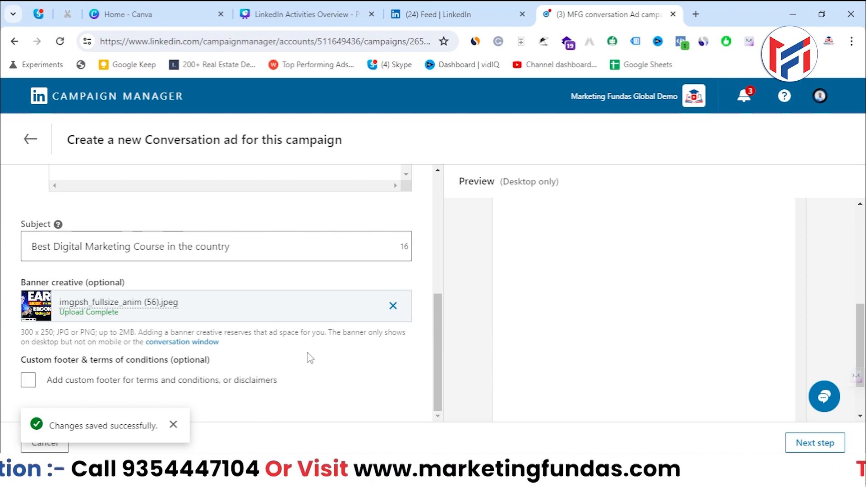
Try out the custom footer for terms and conditions, look at its empty text editor, and turn the footer off again.
{"action": "left_click_drag", "start_coordinate": [21, 360], "coordinate": [170, 361]}
{"action": "left_click", "coordinate": [28, 380]}
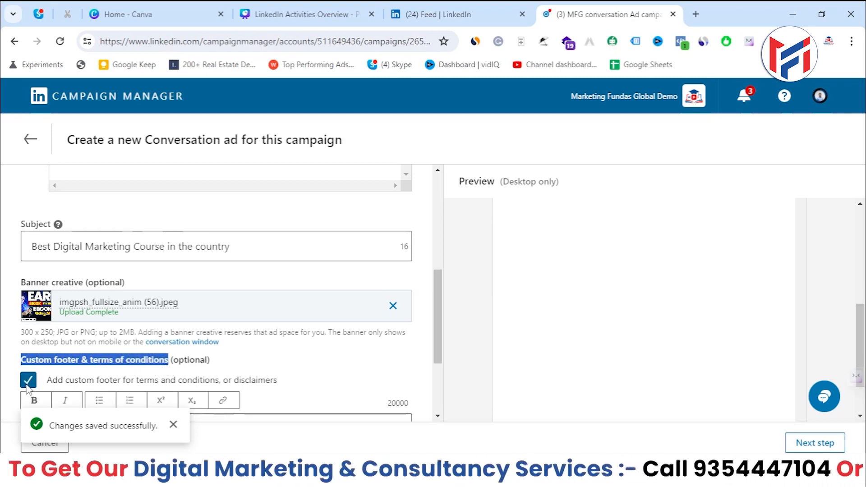
{"action": "scroll", "coordinate": [21, 280], "scroll_direction": "down", "scroll_amount": 3}
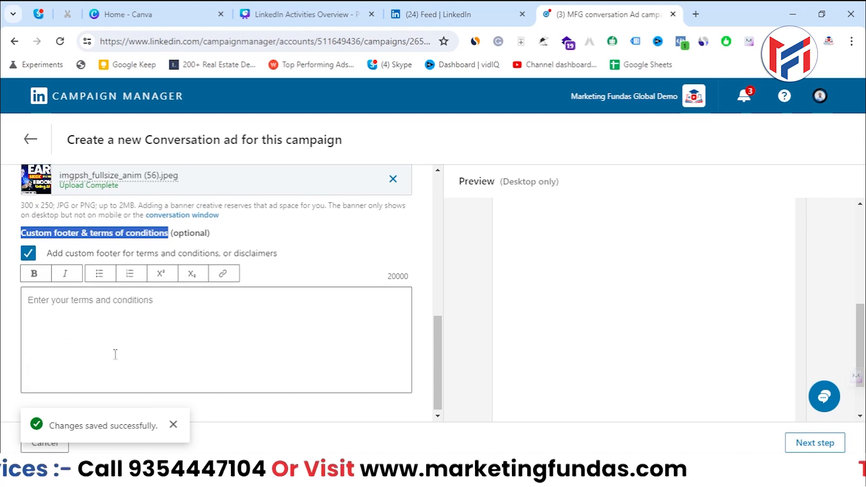
{"action": "scroll", "coordinate": [116, 357], "scroll_direction": "down", "scroll_amount": 1}
{"action": "left_click", "coordinate": [86, 318]}
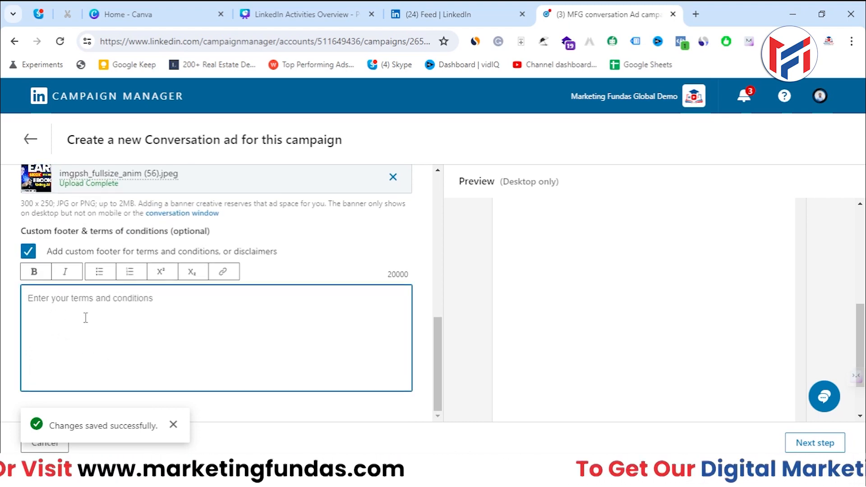
{"action": "left_click", "coordinate": [28, 251]}
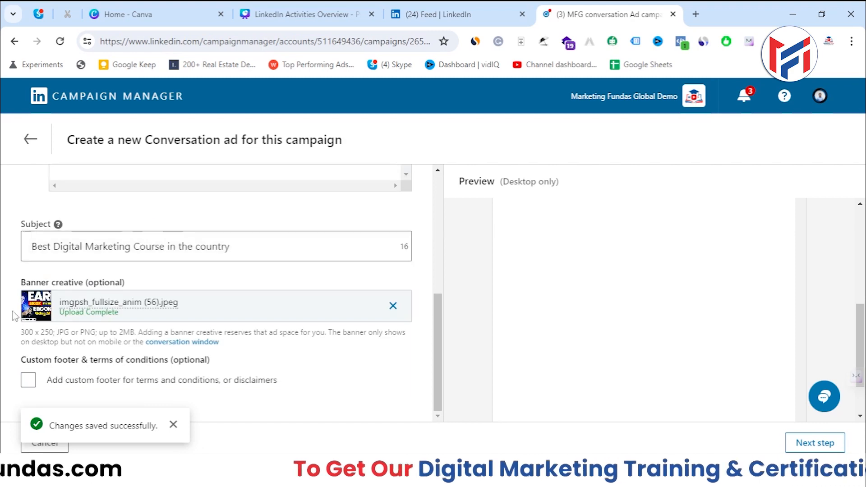
Continue to the template selection and examine the "Drive event or webinar registrations" template with its message preview.
{"action": "left_click", "coordinate": [806, 445]}
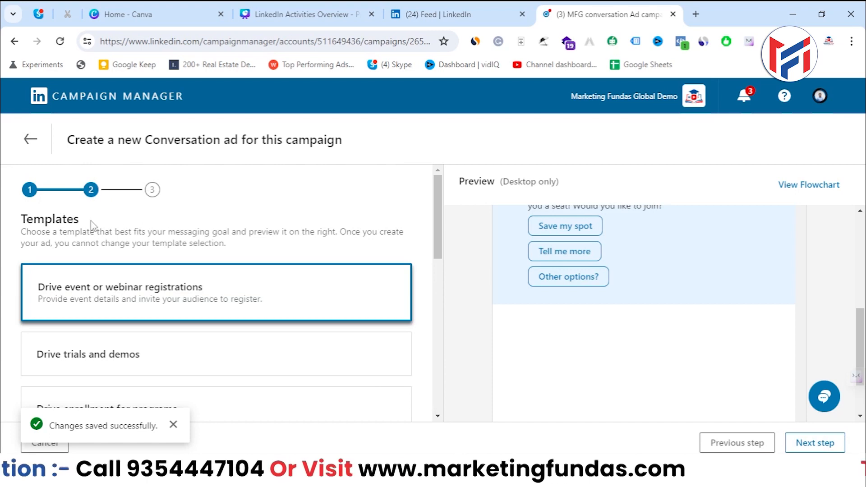
{"action": "scroll", "coordinate": [620, 311], "scroll_direction": "up", "scroll_amount": 3}
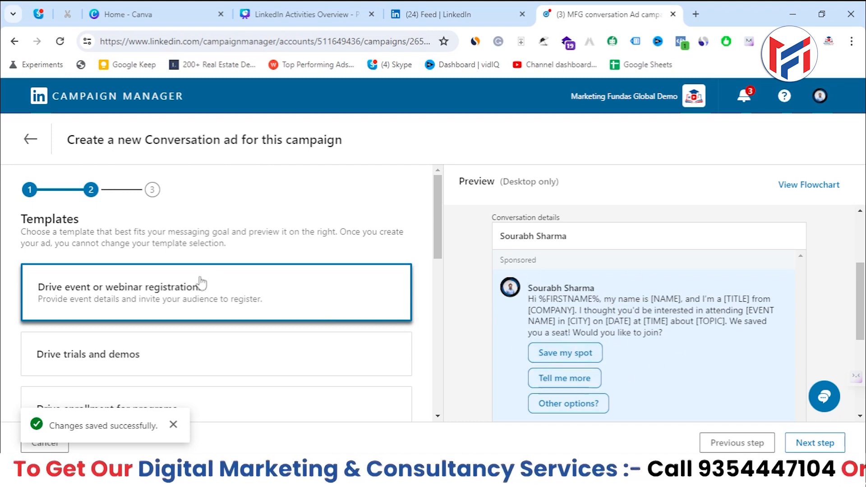
{"action": "scroll", "coordinate": [199, 282], "scroll_direction": "down", "scroll_amount": 2}
{"action": "scroll", "coordinate": [197, 282], "scroll_direction": "up", "scroll_amount": 1}
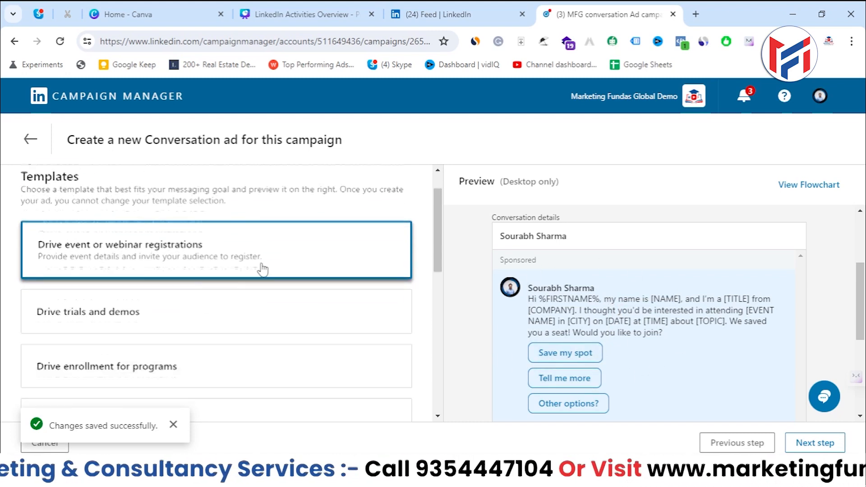
{"action": "scroll", "coordinate": [261, 270], "scroll_direction": "down", "scroll_amount": 3}
{"action": "scroll", "coordinate": [262, 276], "scroll_direction": "up", "scroll_amount": 2}
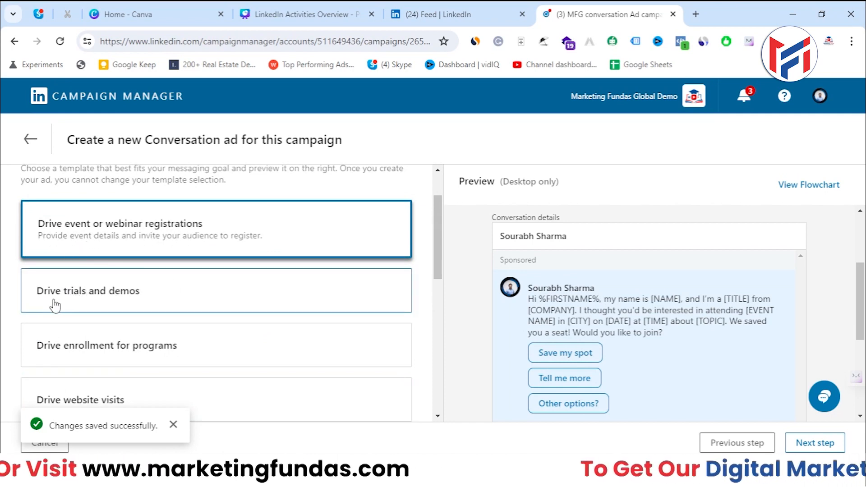
{"action": "scroll", "coordinate": [230, 281], "scroll_direction": "up", "scroll_amount": 1}
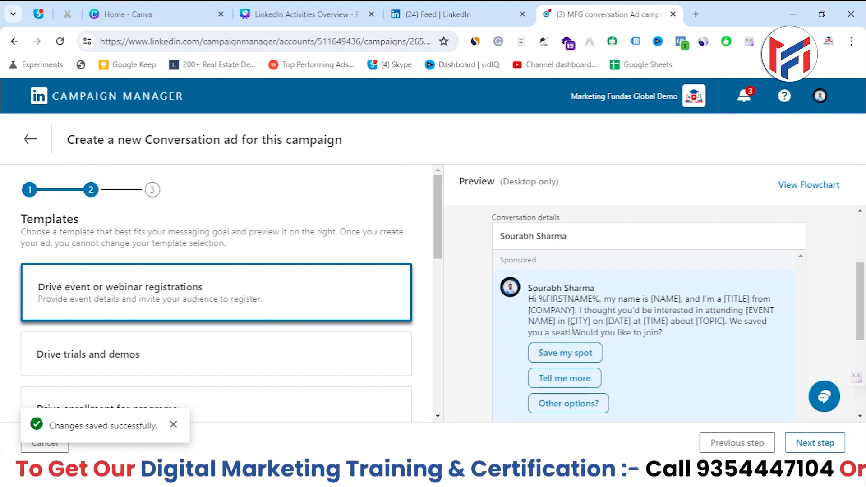
Preview the templates for trials and demos, program enrollment, website visits and asset downloads one after another.
{"action": "left_click", "coordinate": [188, 232]}
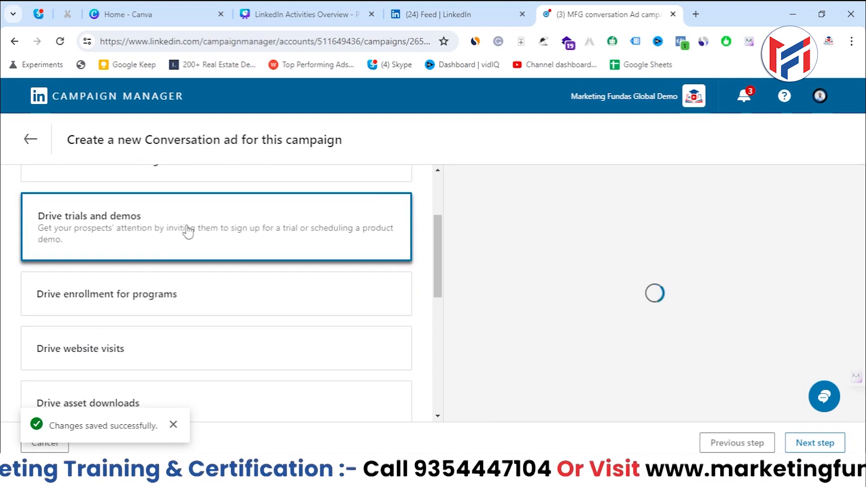
{"action": "left_click", "coordinate": [142, 302]}
{"action": "scroll", "coordinate": [316, 316], "scroll_direction": "down", "scroll_amount": 2}
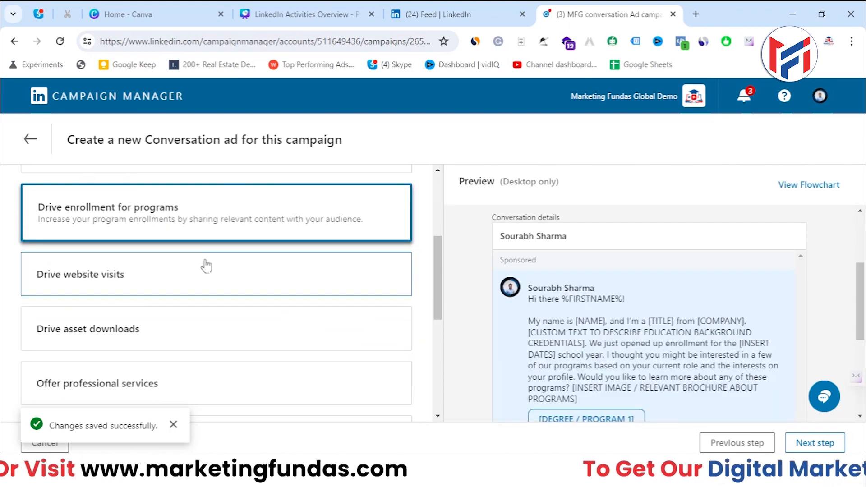
{"action": "left_click", "coordinate": [205, 265]}
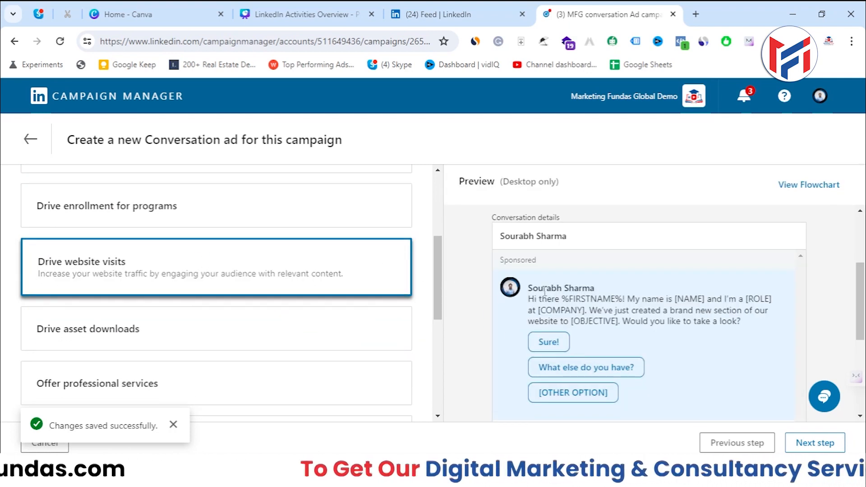
{"action": "left_click", "coordinate": [163, 326]}
{"action": "scroll", "coordinate": [155, 328], "scroll_direction": "down", "scroll_amount": 2}
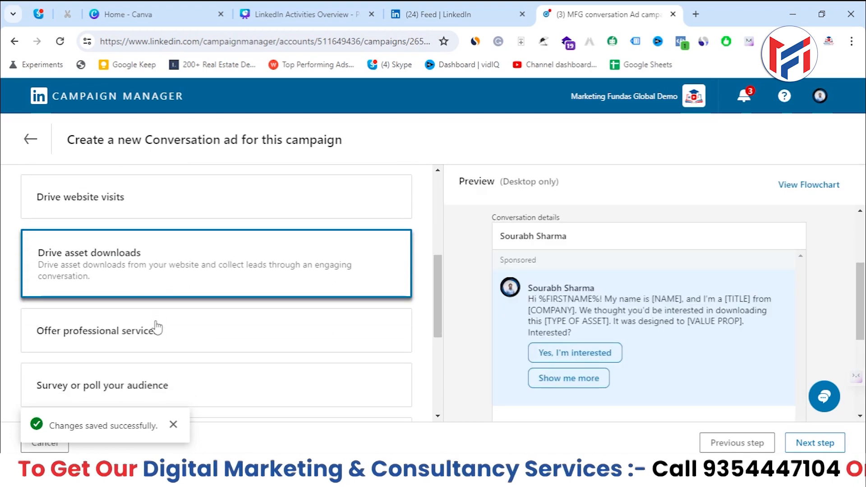
{"action": "scroll", "coordinate": [269, 316], "scroll_direction": "down", "scroll_amount": 1}
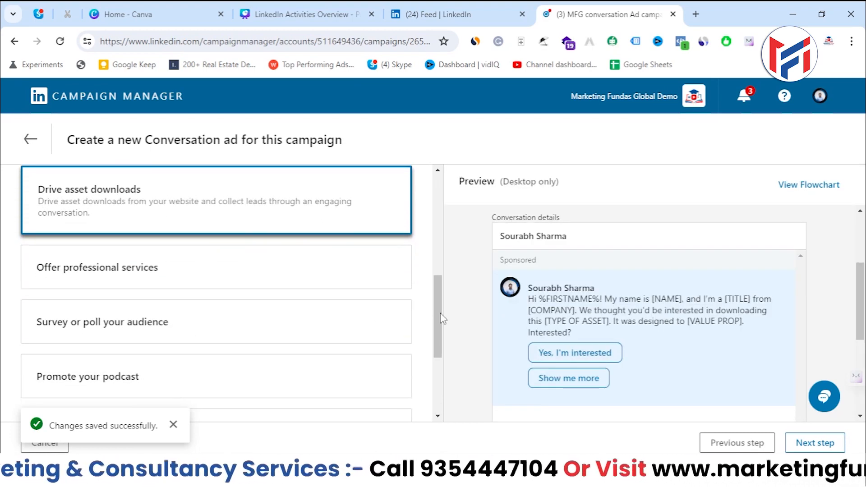
Dismiss the saved-changes notification and preview the Blank template at the end of the template list.
{"action": "left_click_drag", "start_coordinate": [442, 318], "coordinate": [434, 374]}
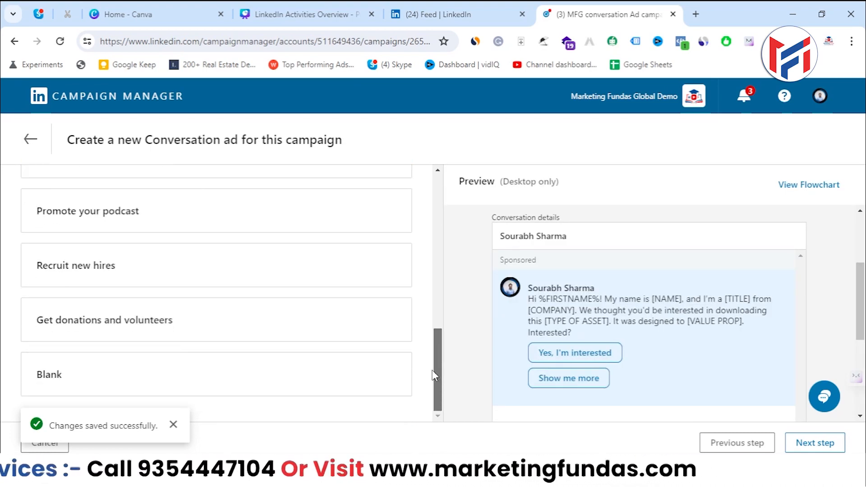
{"action": "left_click", "coordinate": [174, 425]}
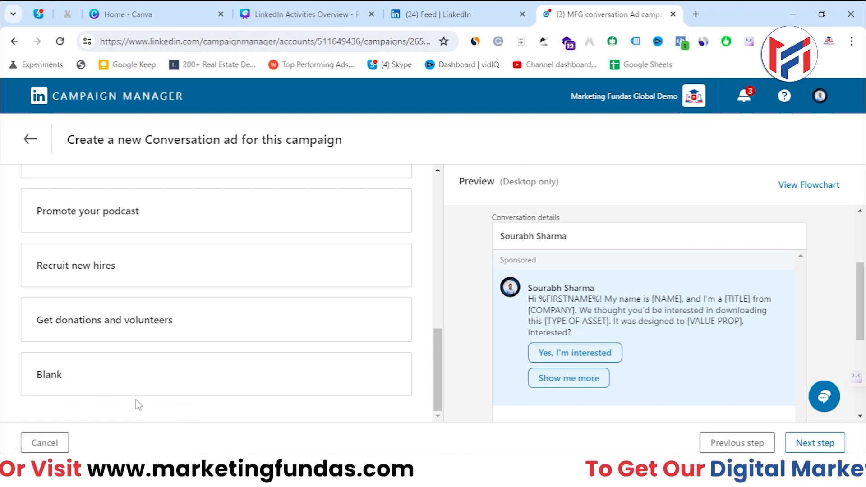
{"action": "left_click", "coordinate": [132, 392]}
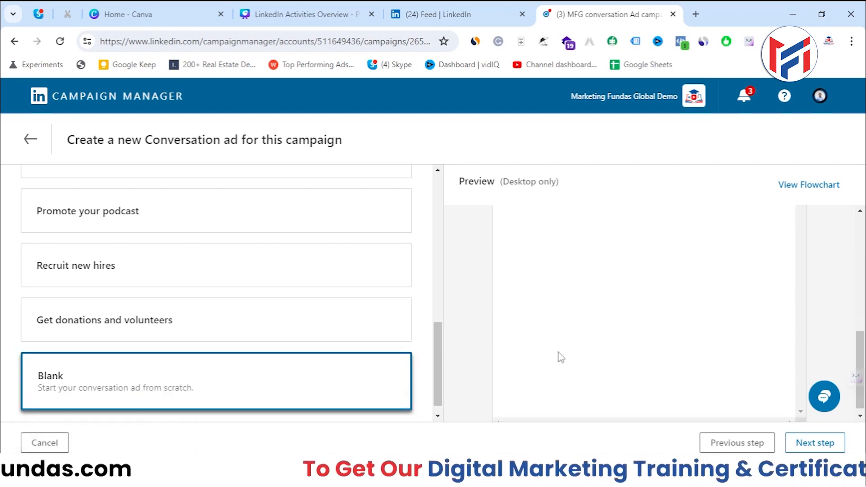
Choose the "Drive enrollment for programs" template and continue to building the ad's messages.
{"action": "scroll", "coordinate": [248, 311], "scroll_direction": "up", "scroll_amount": 10}
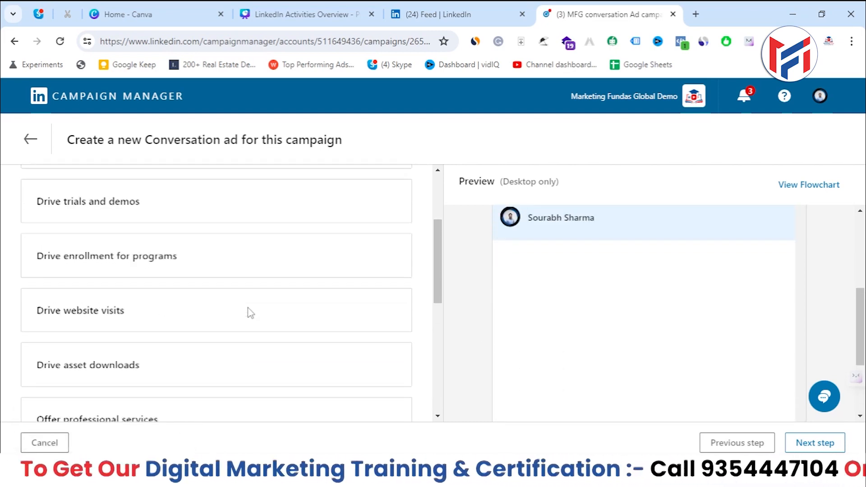
{"action": "scroll", "coordinate": [218, 316], "scroll_direction": "down", "scroll_amount": 1}
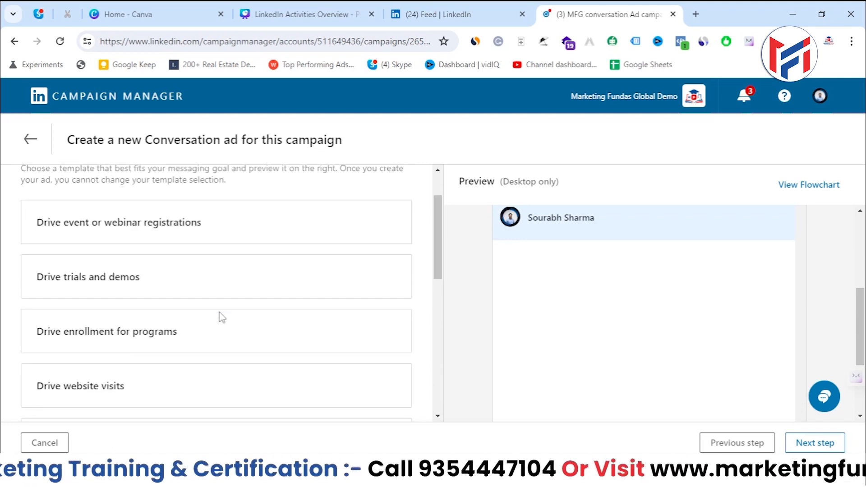
{"action": "left_click", "coordinate": [195, 332]}
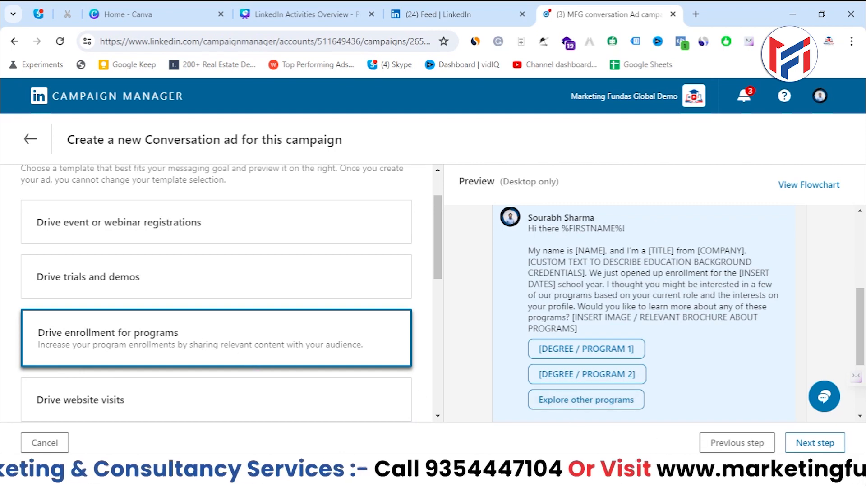
{"action": "left_click", "coordinate": [836, 449]}
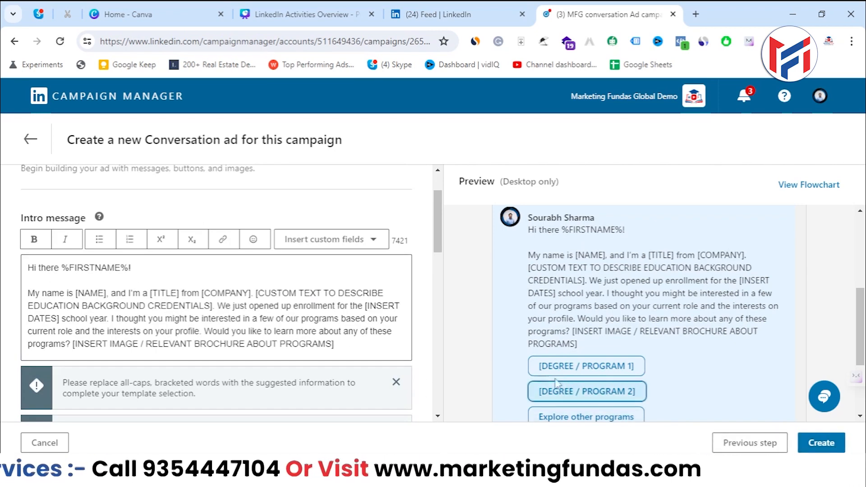
Replace the [NAME] placeholder in the intro message with the sender's first name.
{"action": "scroll", "coordinate": [442, 228], "scroll_direction": "down", "scroll_amount": 3}
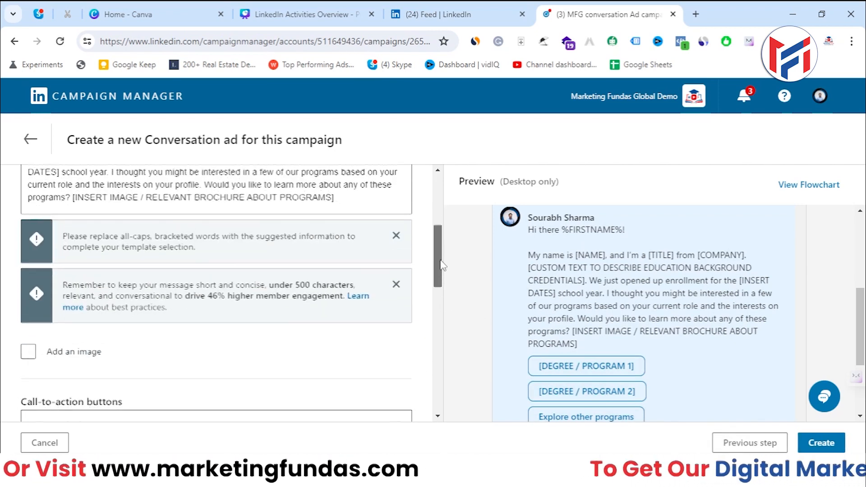
{"action": "scroll", "coordinate": [449, 233], "scroll_direction": "up", "scroll_amount": 2}
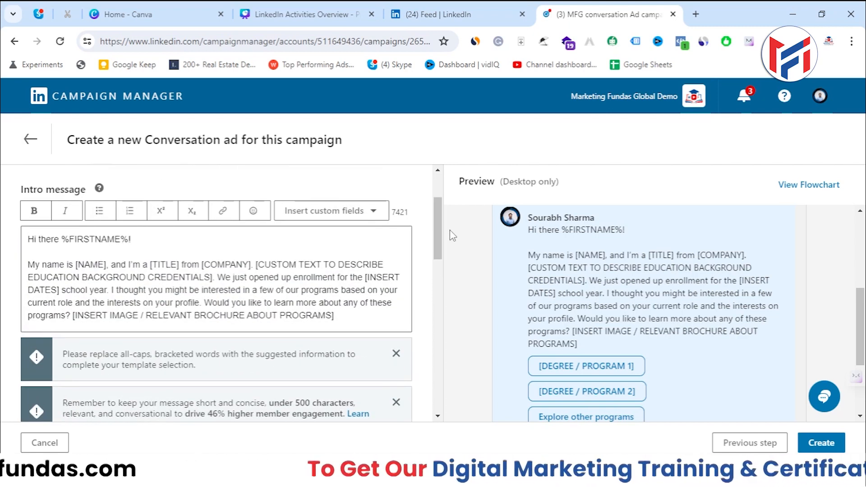
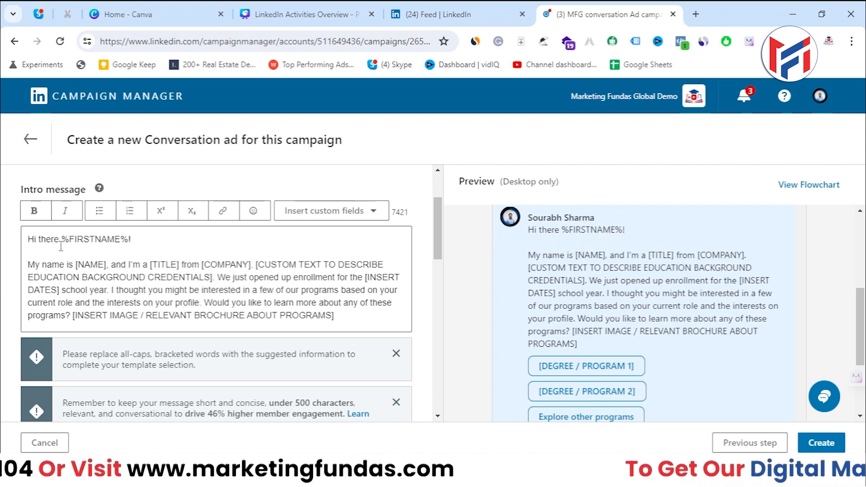
{"action": "left_click_drag", "start_coordinate": [62, 243], "coordinate": [132, 243]}
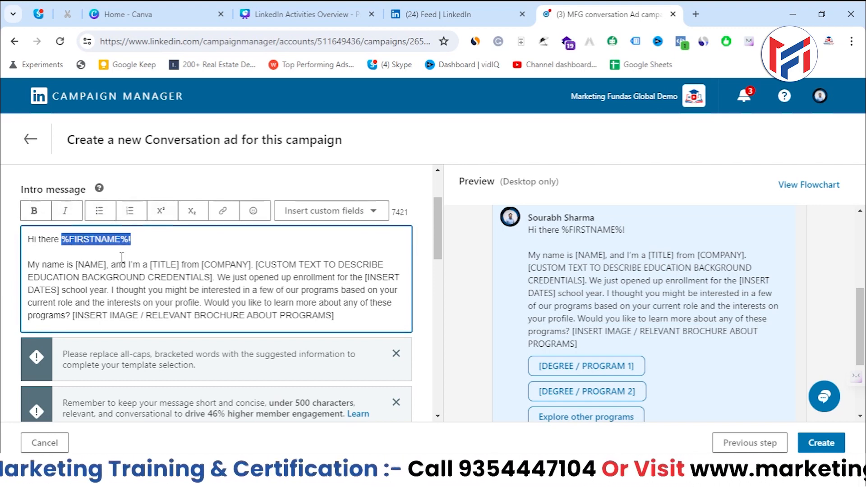
{"action": "left_click", "coordinate": [341, 171]}
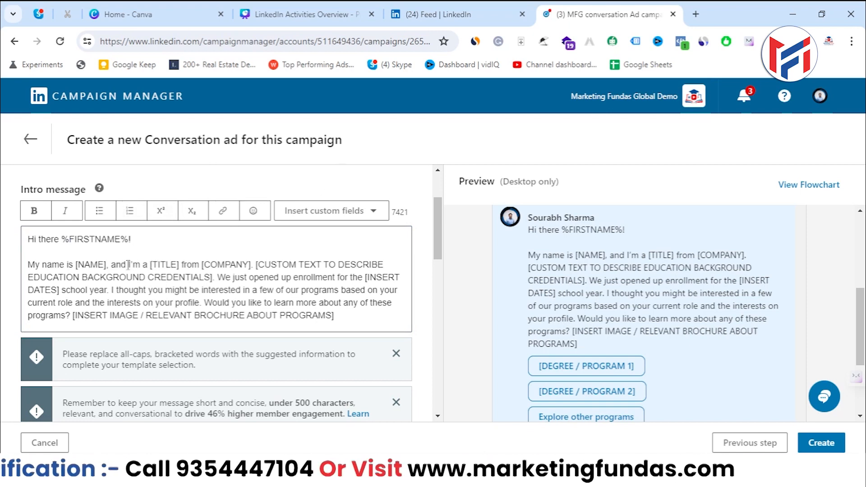
{"action": "left_click_drag", "start_coordinate": [76, 264], "coordinate": [105, 269]}
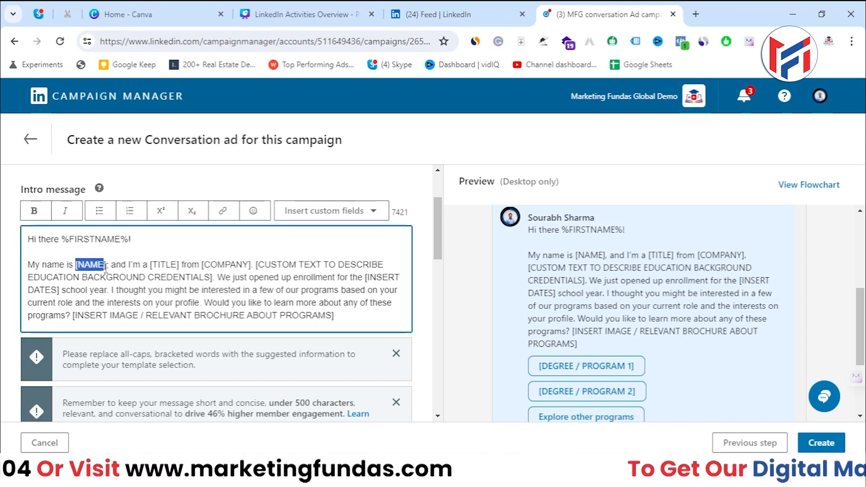
{"action": "key", "text": "BackSpace"}
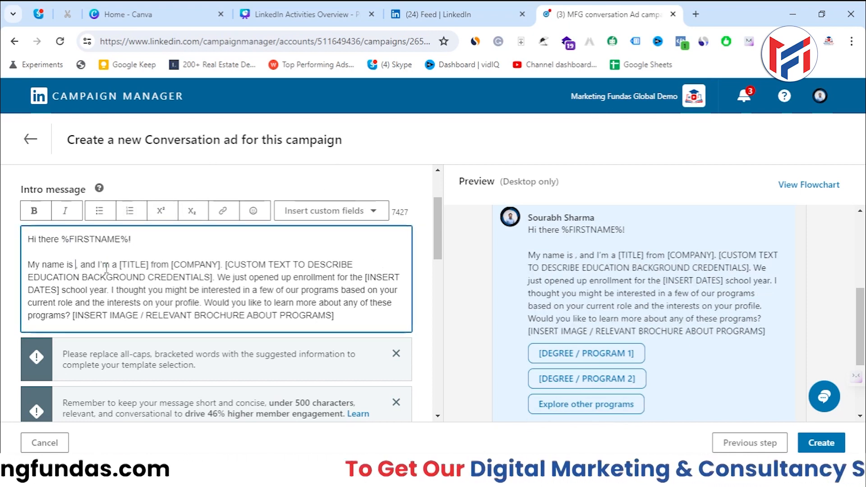
{"action": "type", "text": "Sourabh"}
{"action": "key", "text": "BackSpace"}
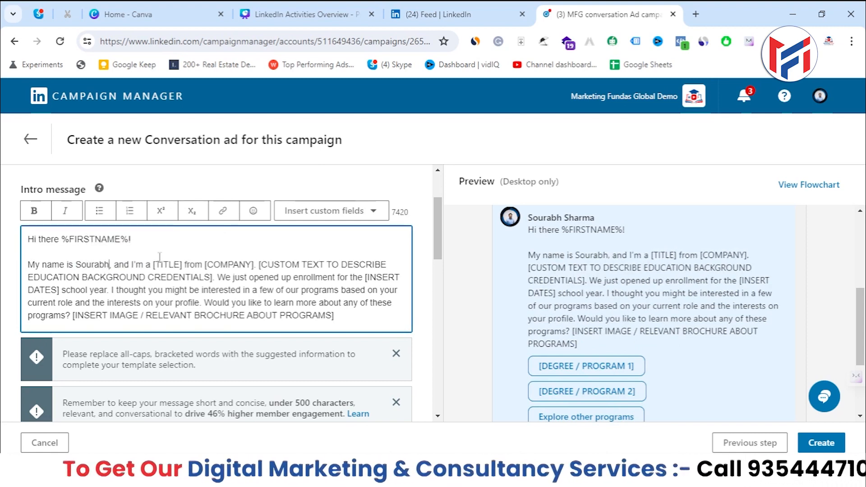
Replace the [TITLE] placeholder in the intro message with "Marketing head".
{"action": "left_click_drag", "start_coordinate": [154, 264], "coordinate": [179, 266]}
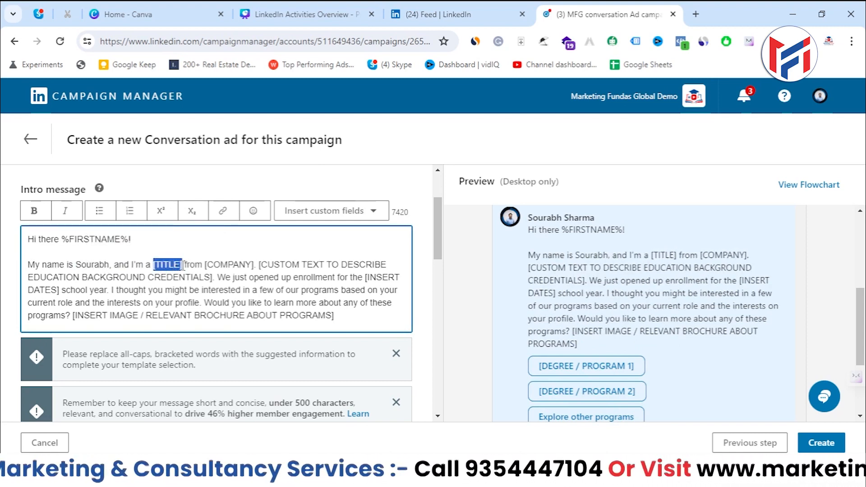
{"action": "key", "text": "BackSpace"}
{"action": "type", "text": "Marketing He"}
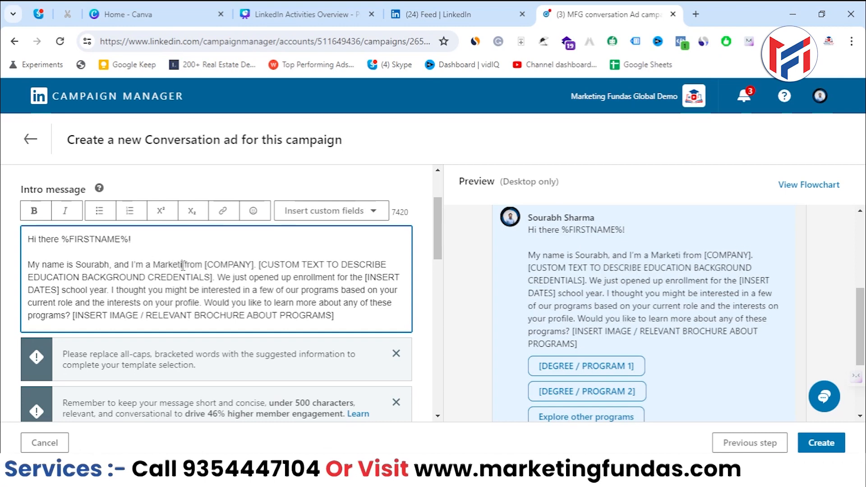
{"action": "key", "text": "BackSpace"}
{"action": "key", "text": "BackSpace"}
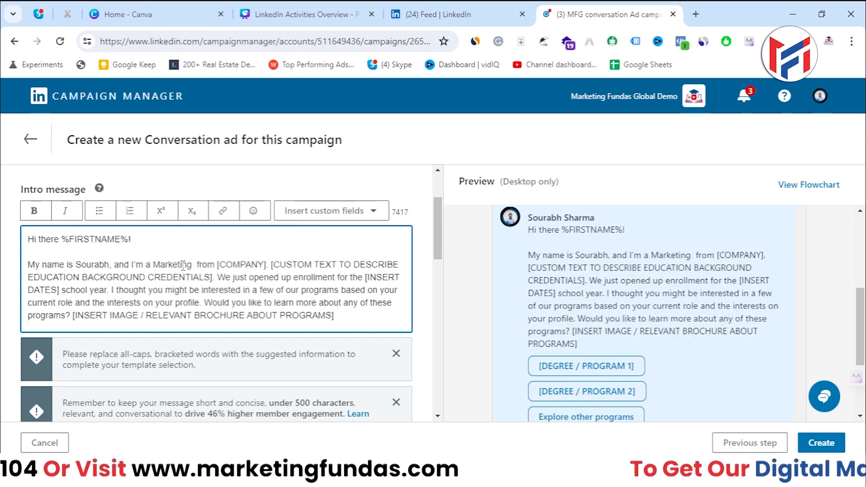
{"action": "type", "text": "head"}
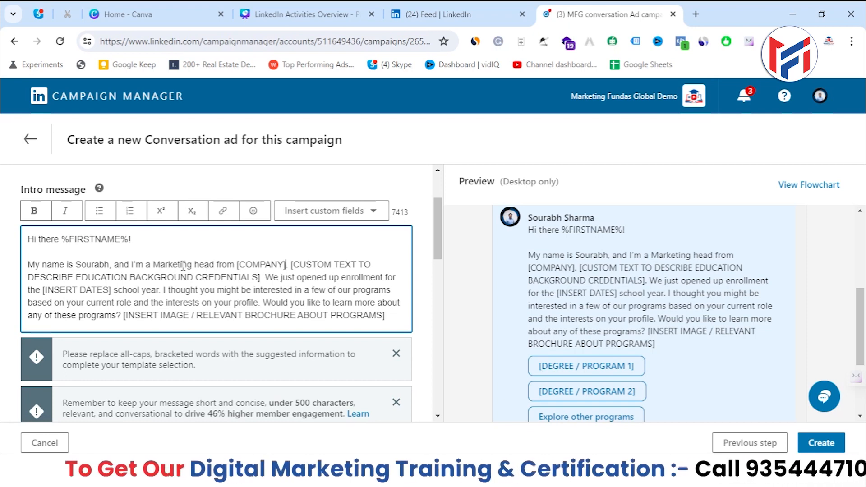
Replace the [COMPANY] placeholder in the intro message with "Marketing Fundas Global".
{"action": "key", "text": "BackSpace"}
{"action": "key", "text": "BackSpace"}
{"action": "key", "text": "BackSpace"}
{"action": "key", "text": "BackSpace"}
{"action": "key", "text": "BackSpace"}
{"action": "key", "text": "BackSpace"}
{"action": "key", "text": "BackSpace"}
{"action": "key", "text": "BackSpace"}
{"action": "key", "text": "BackSpace"}
{"action": "type", "text": "Mark"}
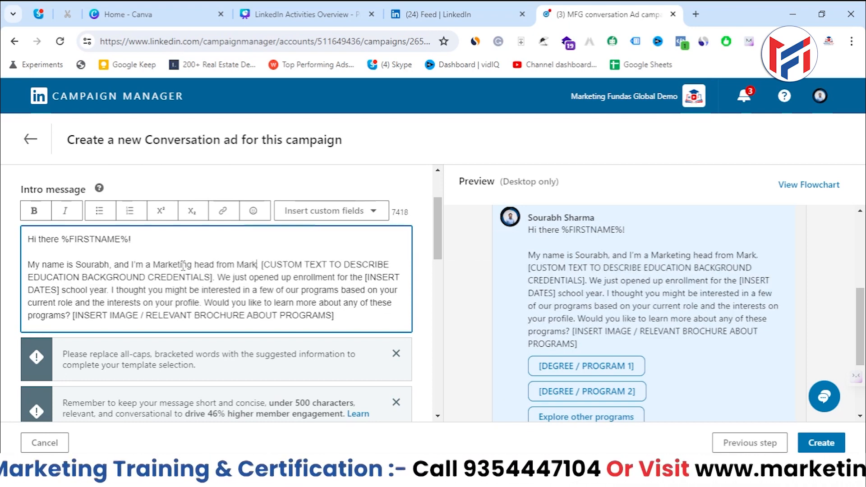
{"action": "type", "text": "eting Fundas"}
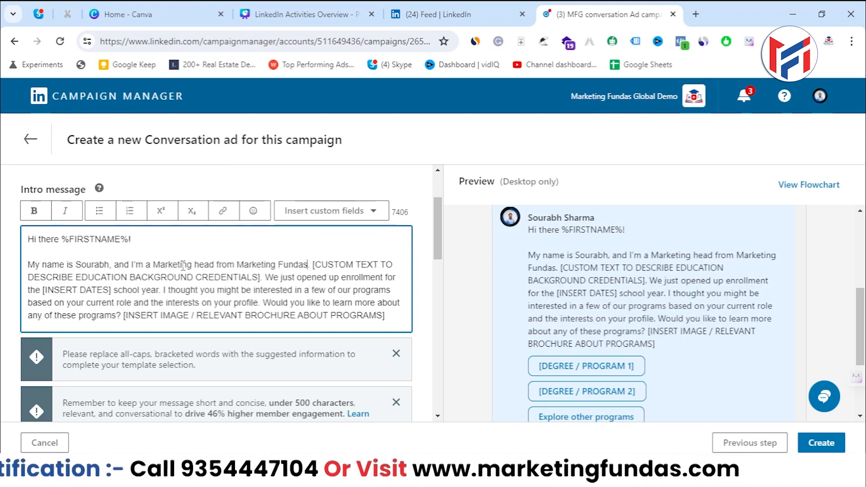
{"action": "type", "text": " Global"}
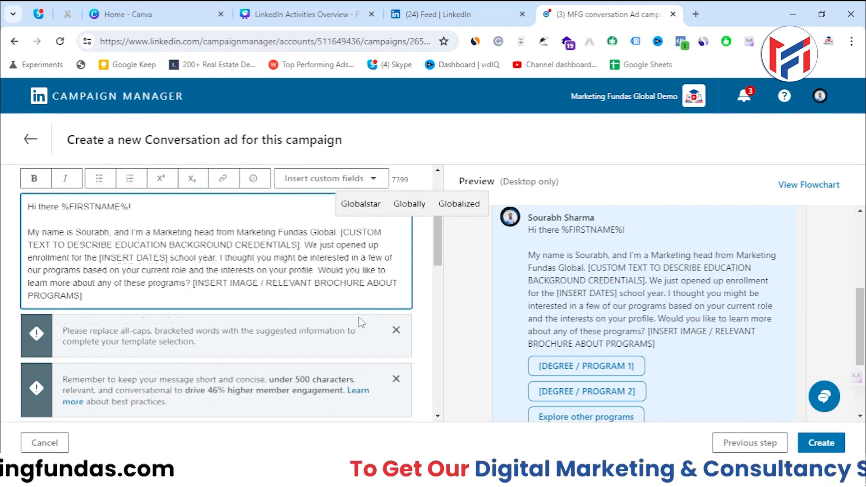
Examine the call-to-action button settings below the intro message and compare them with the buttons in the ad preview.
{"action": "scroll", "coordinate": [361, 319], "scroll_direction": "down", "scroll_amount": 5}
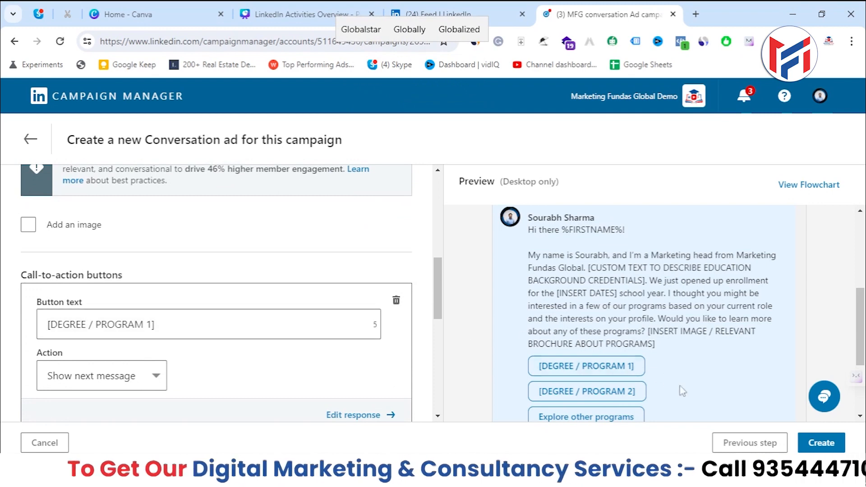
{"action": "scroll", "coordinate": [290, 333], "scroll_direction": "down", "scroll_amount": 3}
{"action": "scroll", "coordinate": [149, 266], "scroll_direction": "up", "scroll_amount": 2}
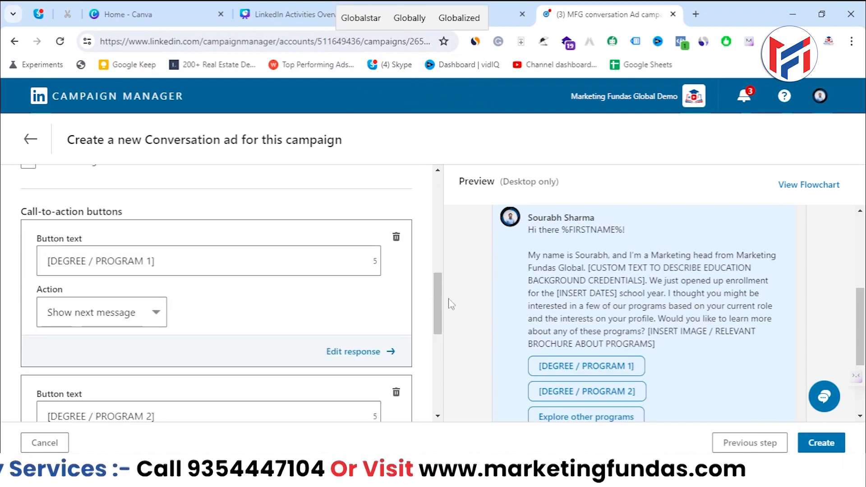
{"action": "scroll", "coordinate": [573, 327], "scroll_direction": "down", "scroll_amount": 2}
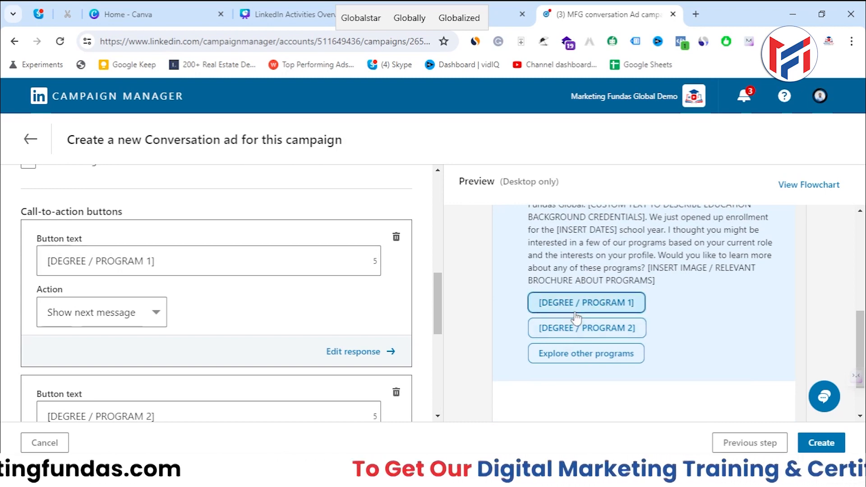
{"action": "type", "text": "**"}
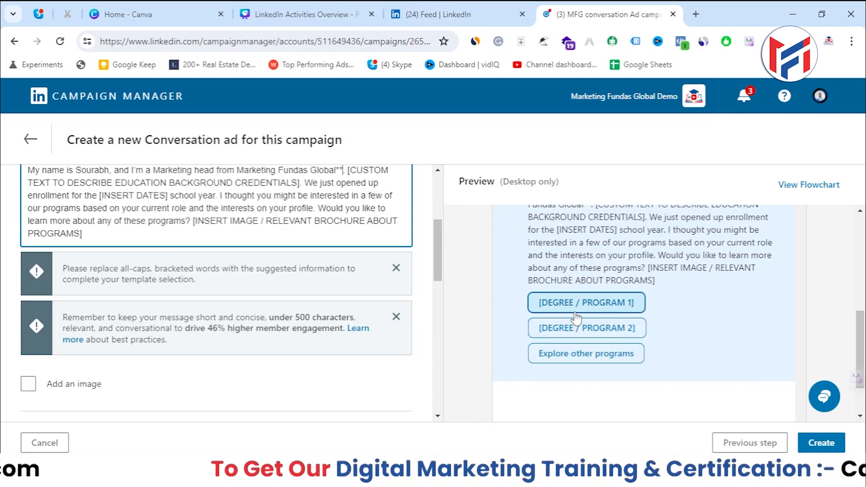
{"action": "left_click", "coordinate": [479, 322]}
{"action": "left_click_drag", "start_coordinate": [438, 273], "coordinate": [437, 330]}
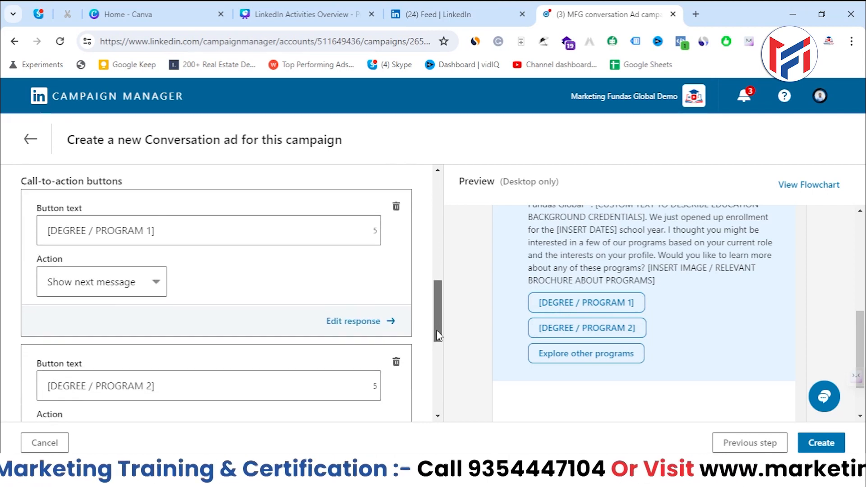
{"action": "scroll", "coordinate": [625, 338], "scroll_direction": "down", "scroll_amount": 2}
{"action": "scroll", "coordinate": [625, 338], "scroll_direction": "up", "scroll_amount": 2}
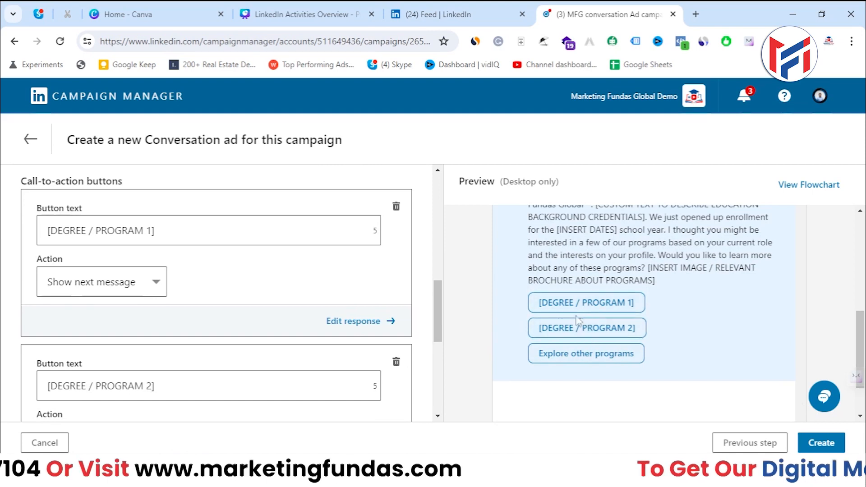
{"action": "scroll", "coordinate": [402, 334], "scroll_direction": "down", "scroll_amount": 1}
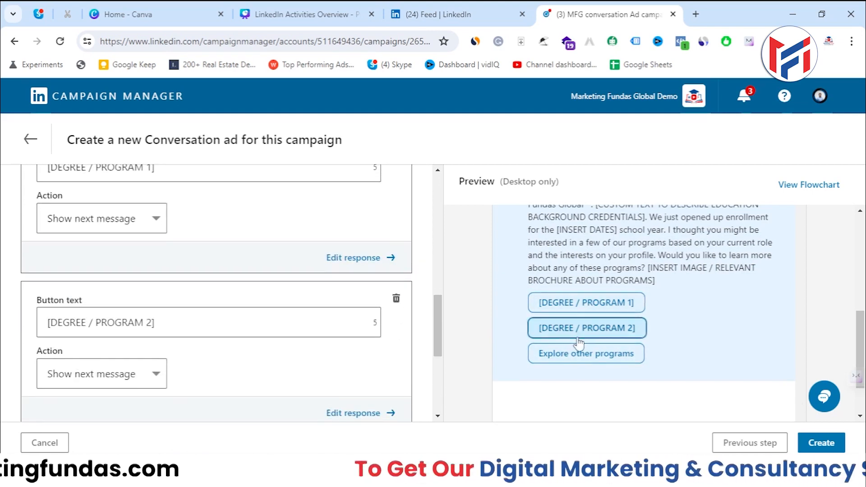
{"action": "scroll", "coordinate": [317, 290], "scroll_direction": "up", "scroll_amount": 1}
Replace the first call-to-action button's placeholder text with "Full Digital Marketing Program".
{"action": "triple_click", "coordinate": [314, 222]}
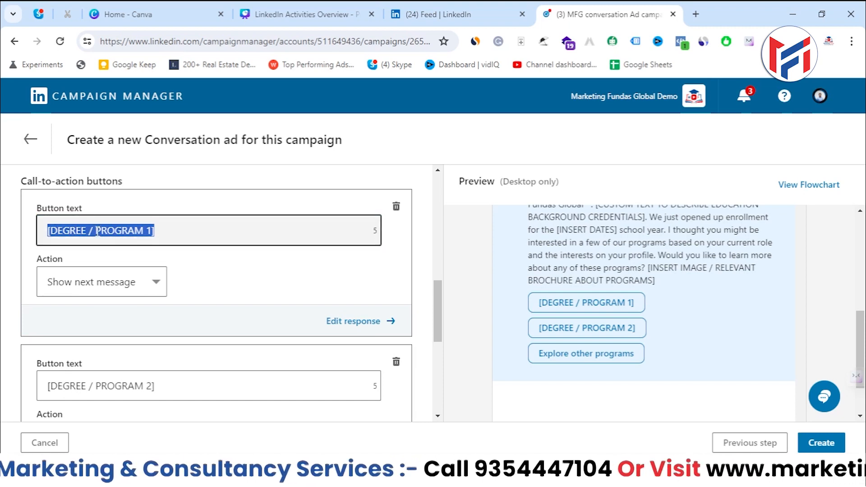
{"action": "type", "text": "Digital"}
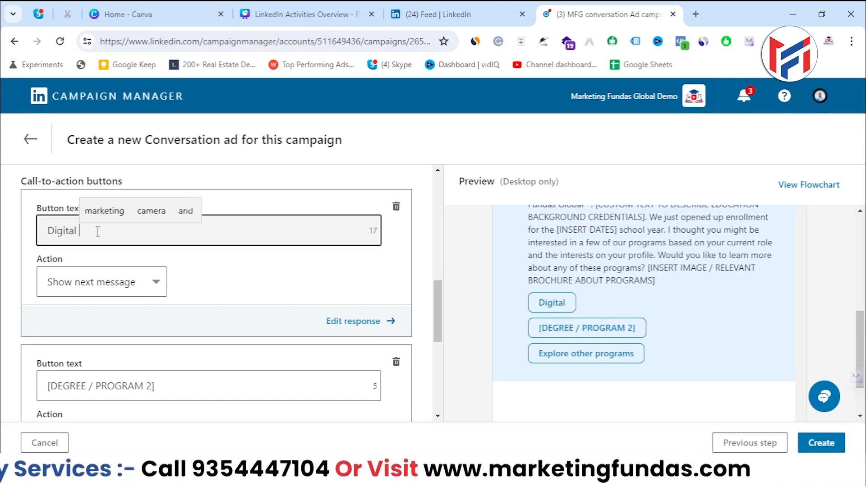
{"action": "key", "text": "BackSpace"}
{"action": "key", "text": "BackSpace"}
{"action": "key", "text": "BackSpace"}
{"action": "key", "text": "BackSpace"}
{"action": "key", "text": "BackSpace"}
{"action": "key", "text": "BackSpace"}
{"action": "key", "text": "BackSpace"}
{"action": "key", "text": "BackSpace"}
{"action": "type", "text": "Full "}
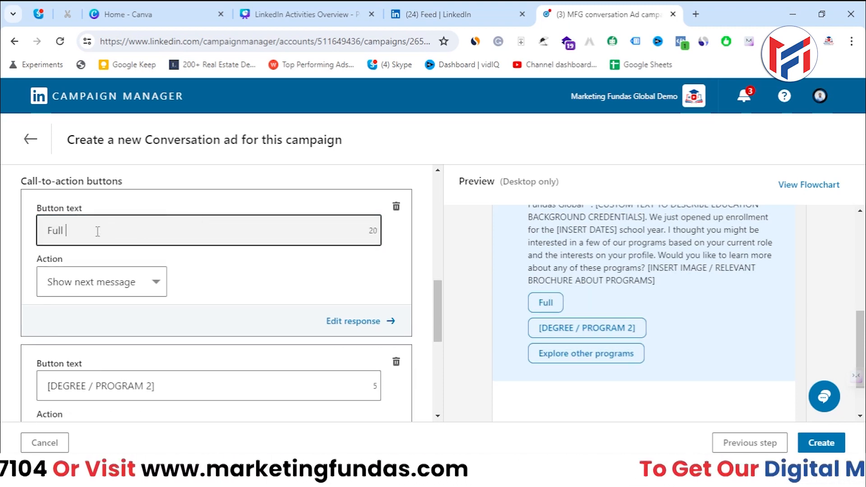
{"action": "type", "text": "Digital Marke"}
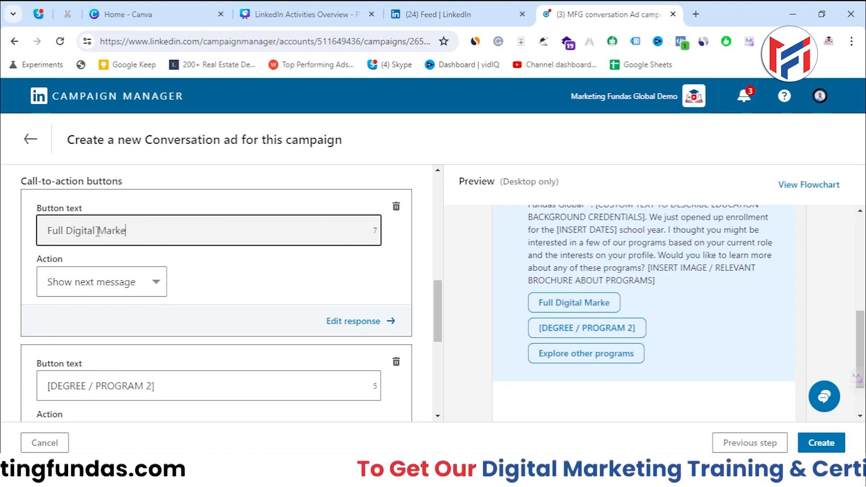
{"action": "type", "text": "ting Pro"}
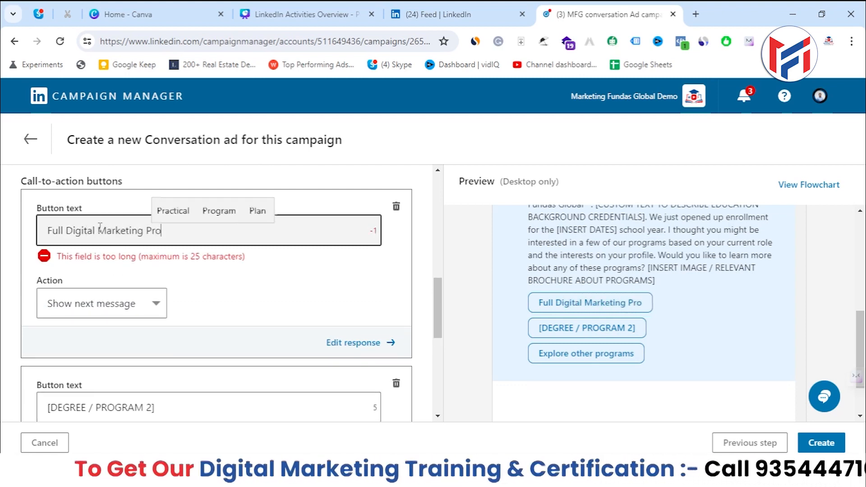
{"action": "type", "text": "gram"}
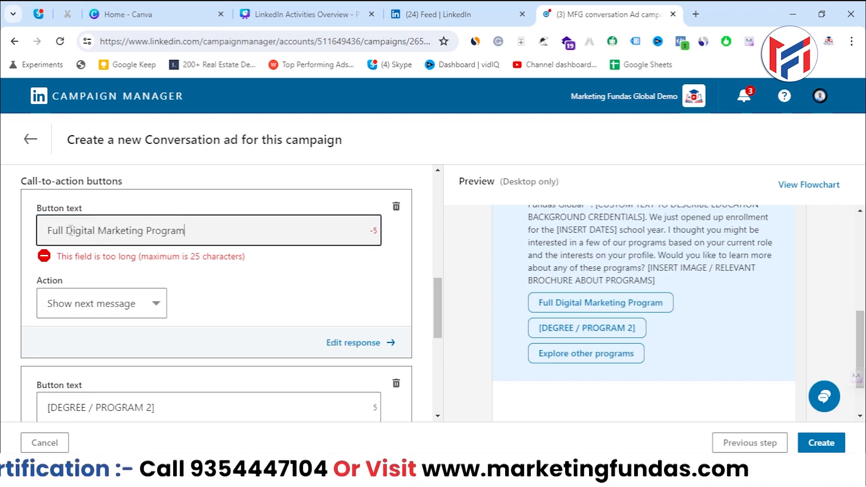
Shorten "Digital Marketing" to "DM" in the first call-to-action button's text.
{"action": "left_click_drag", "start_coordinate": [71, 230], "coordinate": [144, 237]}
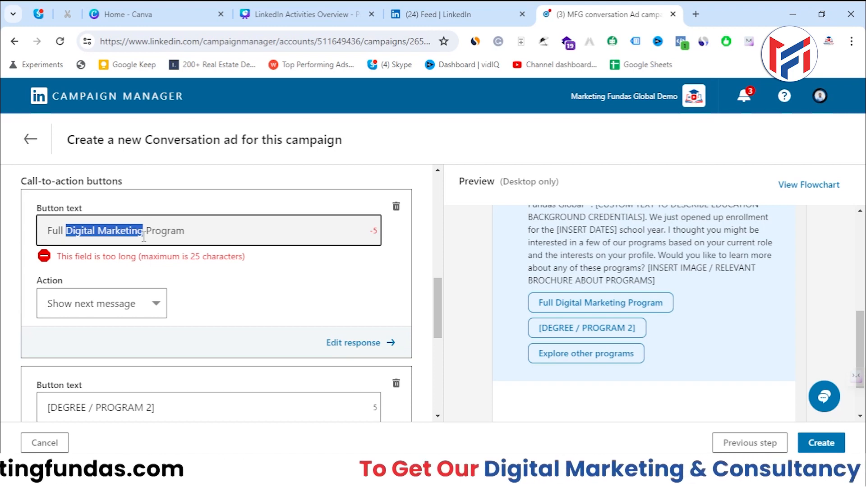
{"action": "type", "text": "M"}
{"action": "key", "text": "BackSpace"}
{"action": "type", "text": "DM"}
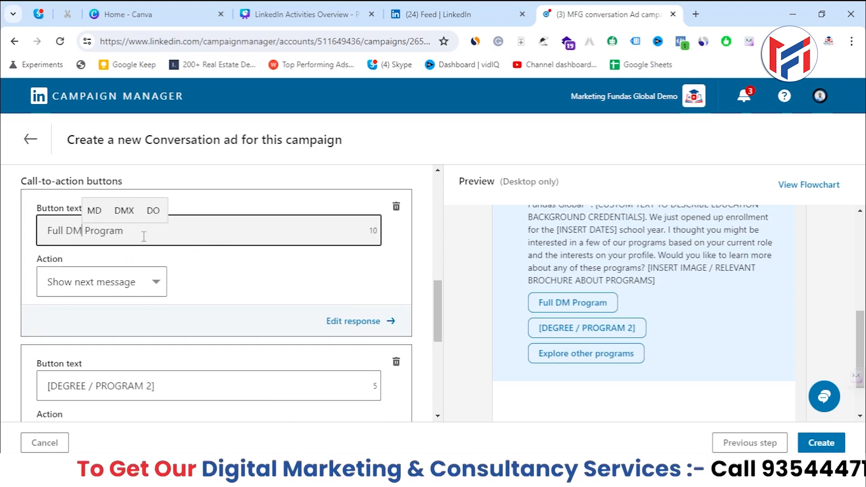
Switch the "Full DM Program" button's action to "Send to a website" and back to "Show next message".
{"action": "left_click", "coordinate": [156, 284]}
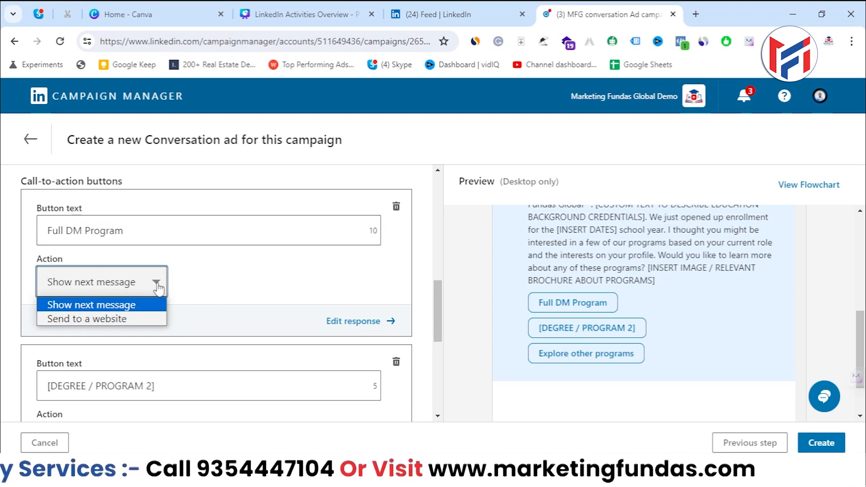
{"action": "left_click", "coordinate": [93, 319]}
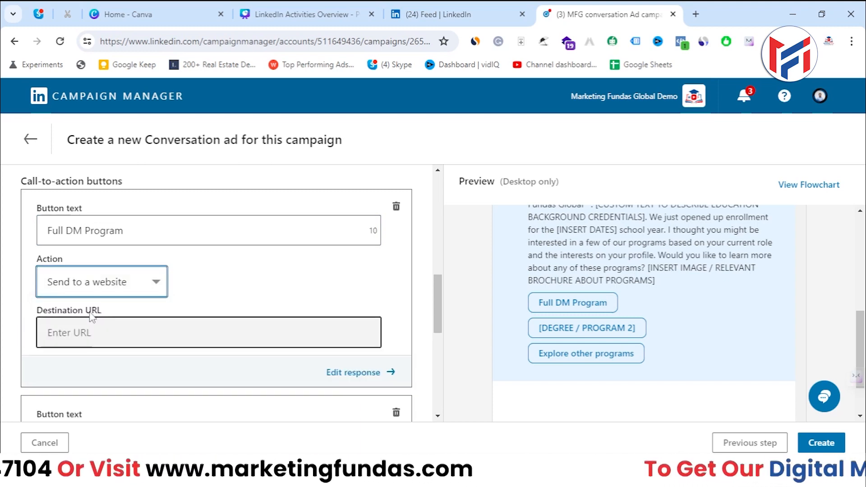
{"action": "left_click", "coordinate": [113, 291]}
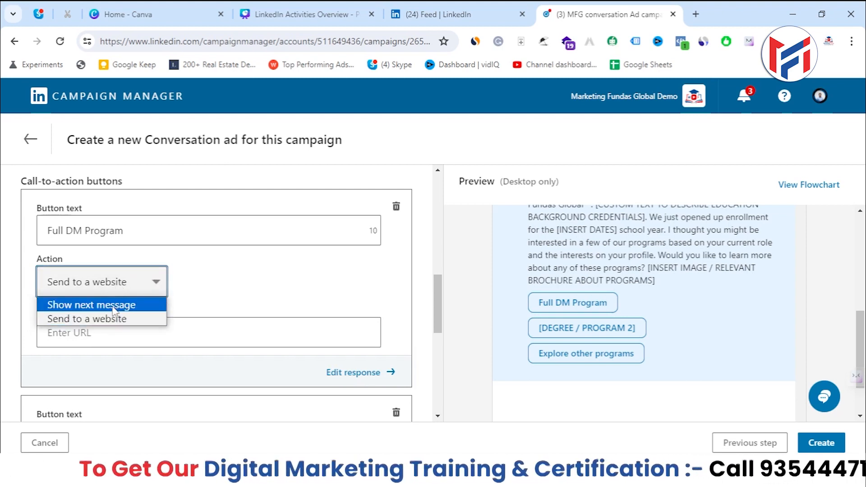
{"action": "left_click", "coordinate": [113, 309]}
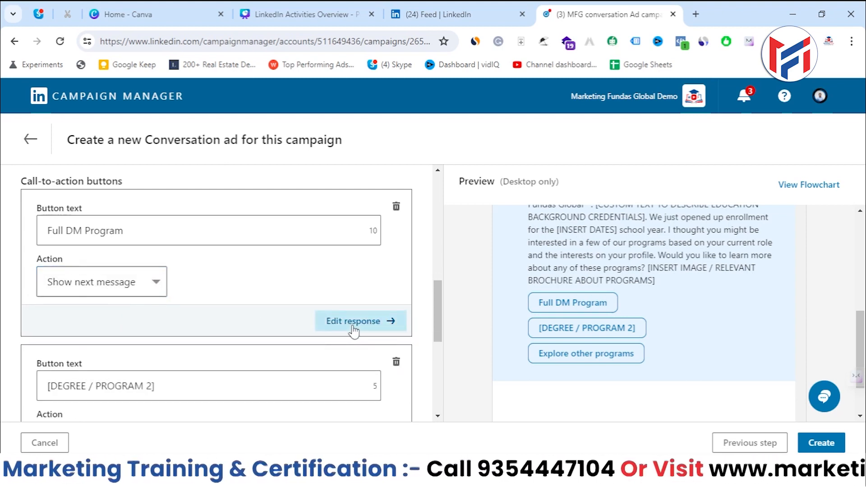
Open the "Full DM Program" button's response message and delete its "[VALUE PROP PROGRAM 1]" placeholder.
{"action": "left_click", "coordinate": [354, 326]}
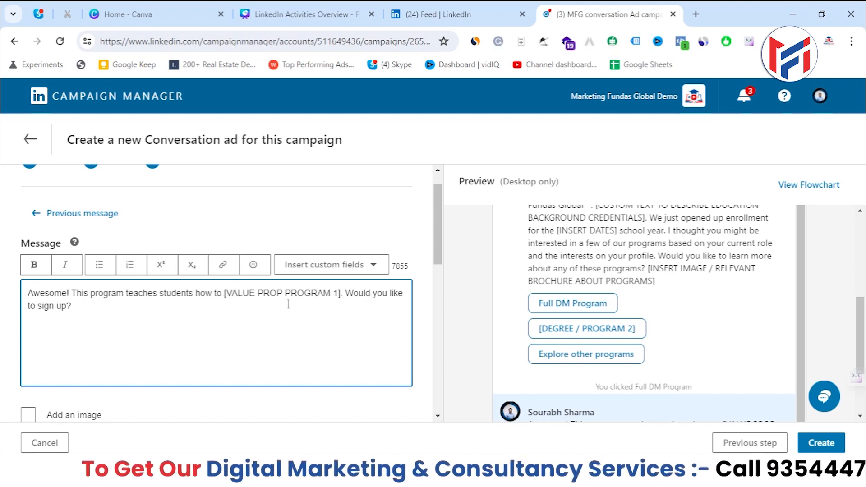
{"action": "left_click_drag", "start_coordinate": [225, 294], "coordinate": [344, 293]}
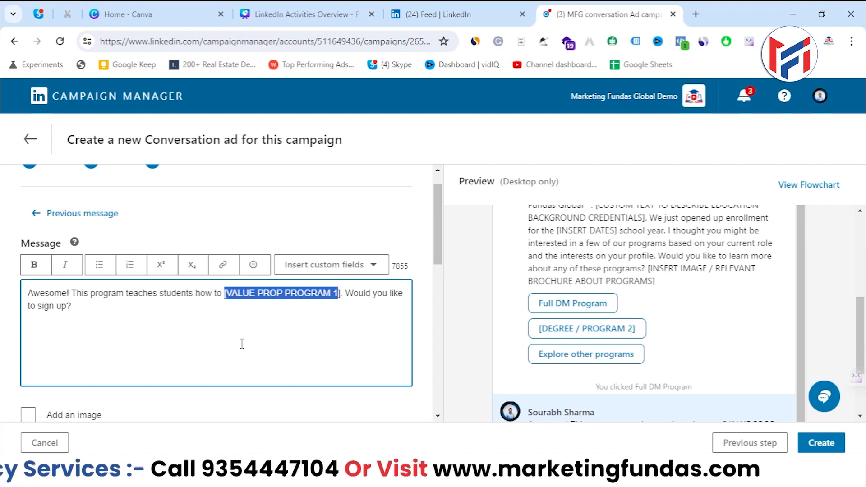
{"action": "key", "text": "Right"}
{"action": "key", "text": "BackSpace"}
{"action": "key", "text": "BackSpace"}
{"action": "key", "text": "BackSpace"}
{"action": "key", "text": "BackSpace"}
{"action": "key", "text": "BackSpace"}
{"action": "key", "text": "BackSpace"}
{"action": "key", "text": "BackSpace"}
{"action": "key", "text": "BackSpace"}
{"action": "key", "text": "BackSpace"}
{"action": "key", "text": "BackSpace"}
{"action": "key", "text": "BackSpace"}
{"action": "key", "text": "BackSpace"}
{"action": "key", "text": "BackSpace"}
{"action": "key", "text": "BackSpace"}
{"action": "key", "text": "BackSpace"}
{"action": "key", "text": "BackSpace"}
{"action": "key", "text": "BackSpace"}
{"action": "key", "text": "BackSpace"}
{"action": "key", "text": "BackSpace"}
{"action": "key", "text": "BackSpace"}
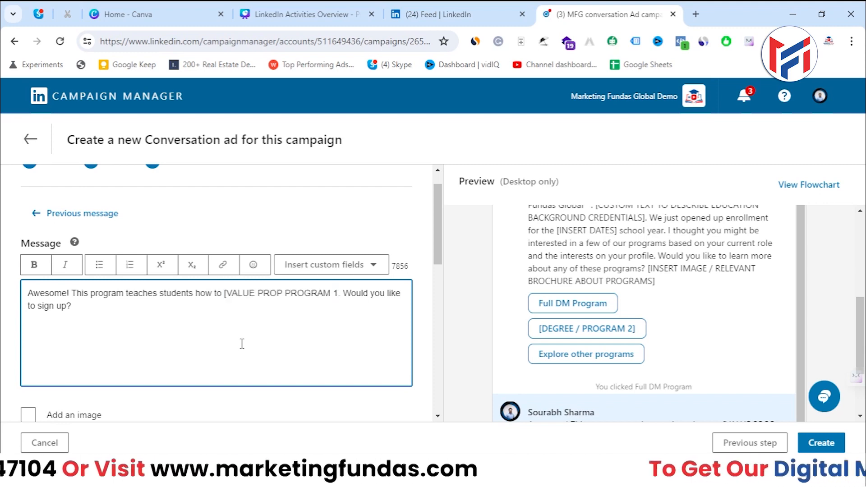
{"action": "key", "text": "BackSpace"}
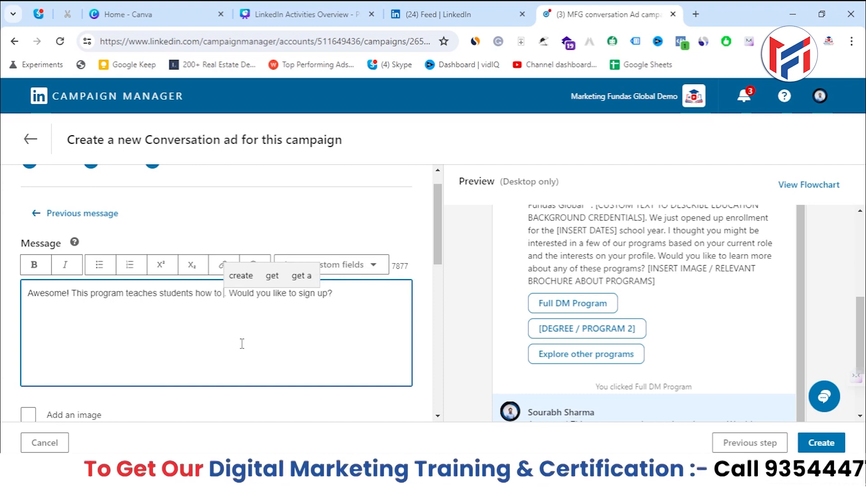
Complete the response message's first sentence after "how to" with "concorn the digital landscape".
{"action": "type", "text": "con"}
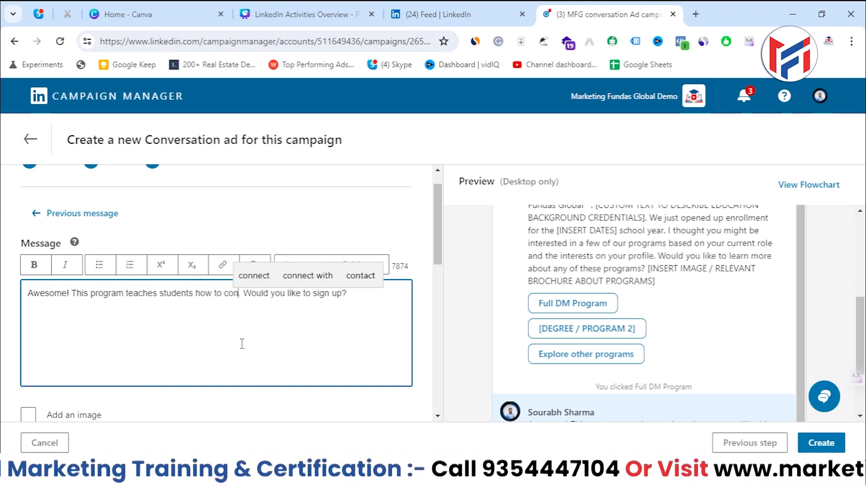
{"action": "type", "text": "corn the di"}
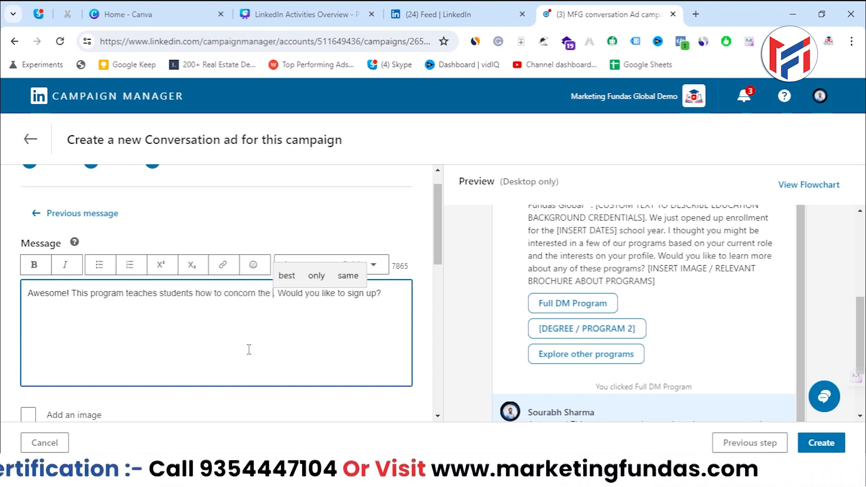
{"action": "type", "text": "gital "}
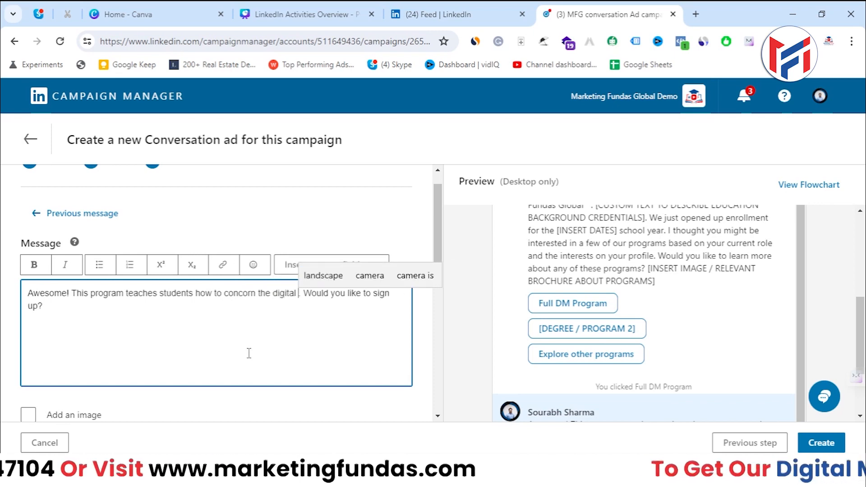
{"action": "type", "text": "land"}
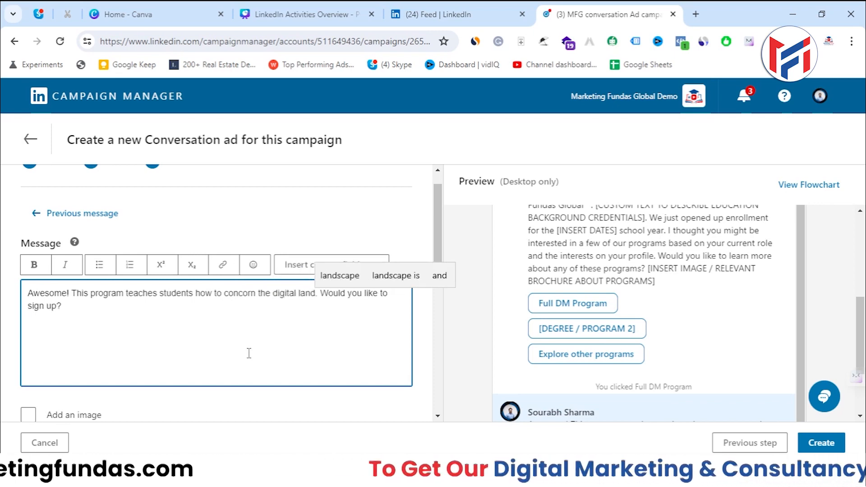
{"action": "left_click", "coordinate": [249, 353]}
{"action": "scroll", "coordinate": [247, 356], "scroll_direction": "down", "scroll_amount": 3}
{"action": "scroll", "coordinate": [247, 357], "scroll_direction": "up", "scroll_amount": 4}
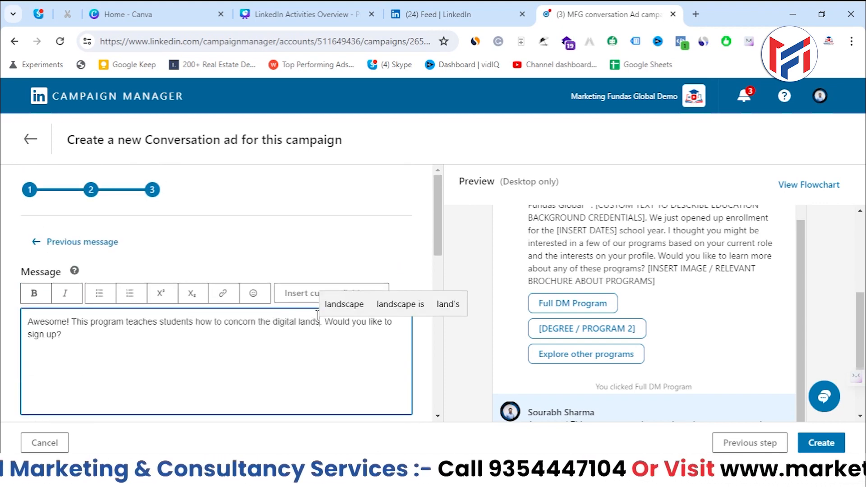
{"action": "left_click", "coordinate": [341, 304]}
Replace the "Enroll in [PROGRAM 1]" call-to-action button's text with "SMM Marketing".
{"action": "scroll", "coordinate": [136, 353], "scroll_direction": "down", "scroll_amount": 3}
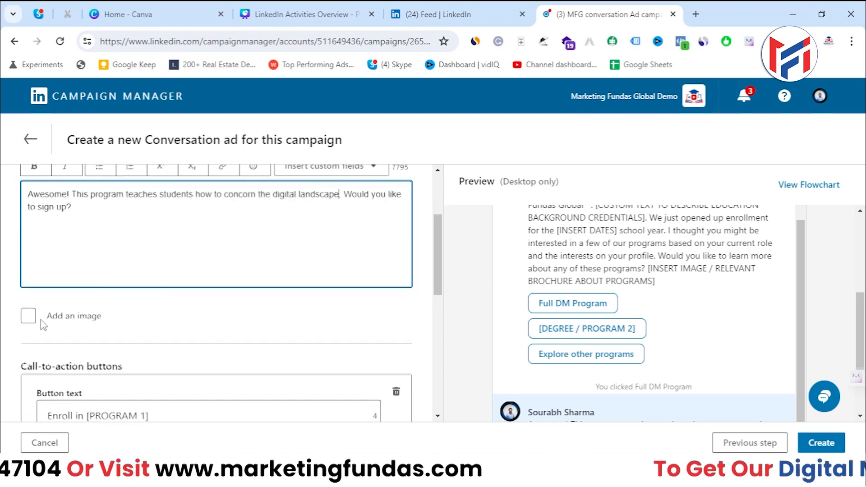
{"action": "scroll", "coordinate": [41, 319], "scroll_direction": "down", "scroll_amount": 1}
{"action": "scroll", "coordinate": [42, 320], "scroll_direction": "up", "scroll_amount": 3}
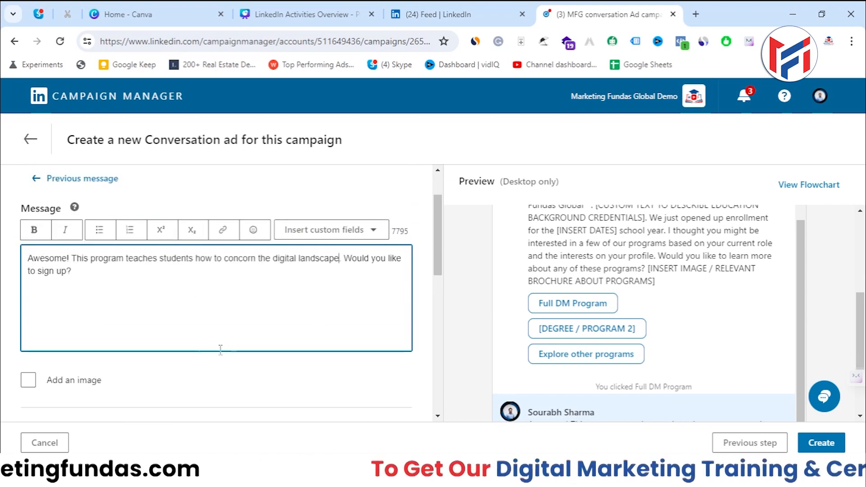
{"action": "scroll", "coordinate": [220, 350], "scroll_direction": "down", "scroll_amount": 3}
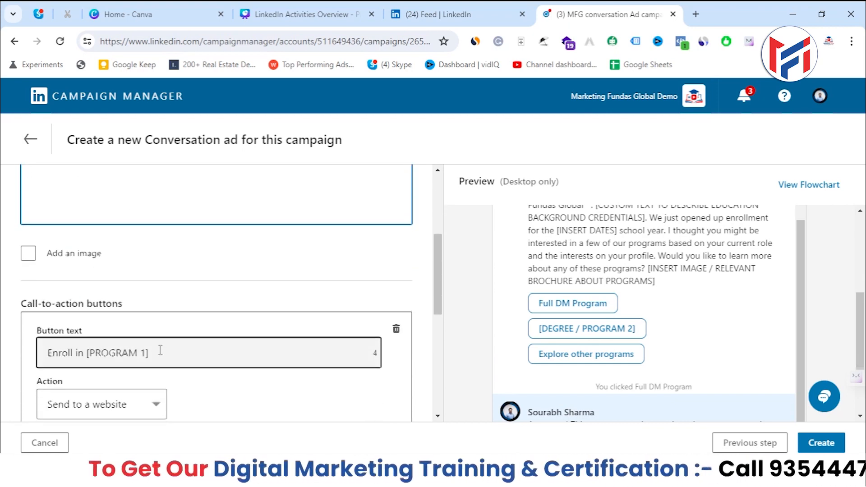
{"action": "scroll", "coordinate": [158, 350], "scroll_direction": "down", "scroll_amount": 3}
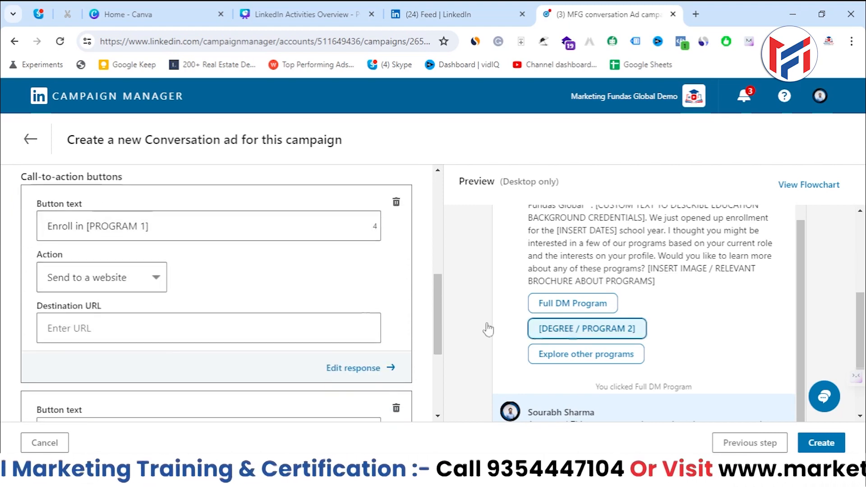
{"action": "triple_click", "coordinate": [150, 226]}
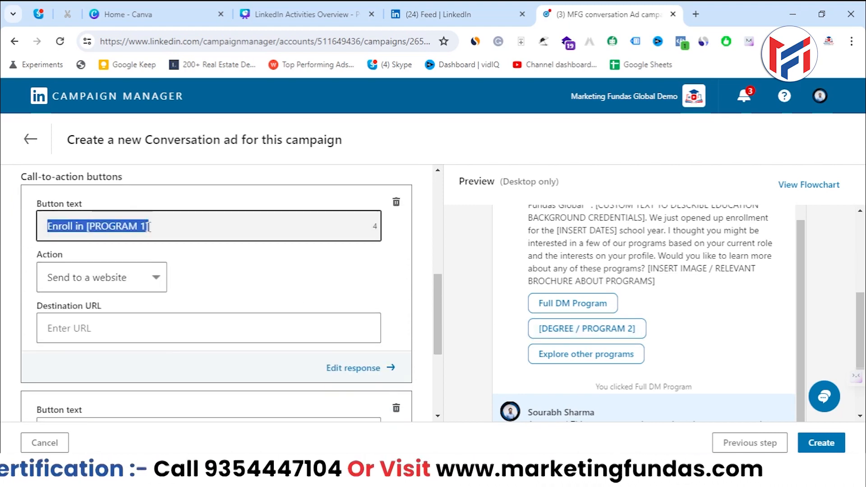
{"action": "type", "text": "MM"}
{"action": "key", "text": "BackSpace"}
{"action": "key", "text": "BackSpace"}
{"action": "type", "text": "SMM"}
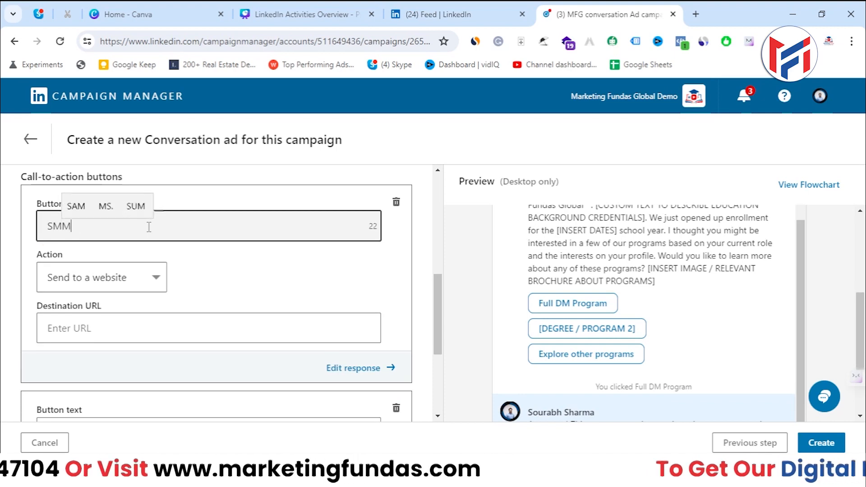
{"action": "type", "text": " Marketing"}
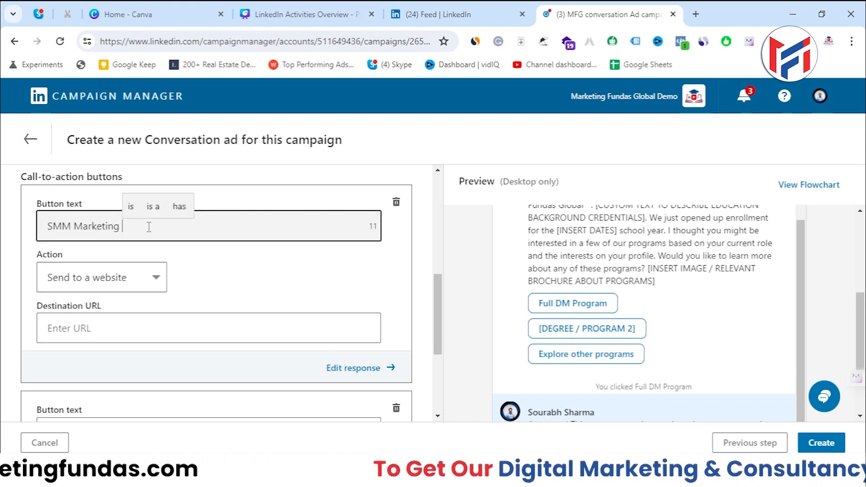
Change "Marketing" to "Course" in the response message's first call-to-action button text so that it reads "SMM Course".
{"action": "scroll", "coordinate": [149, 227], "scroll_direction": "up", "scroll_amount": 5}
{"action": "scroll", "coordinate": [343, 237], "scroll_direction": "down", "scroll_amount": 1}
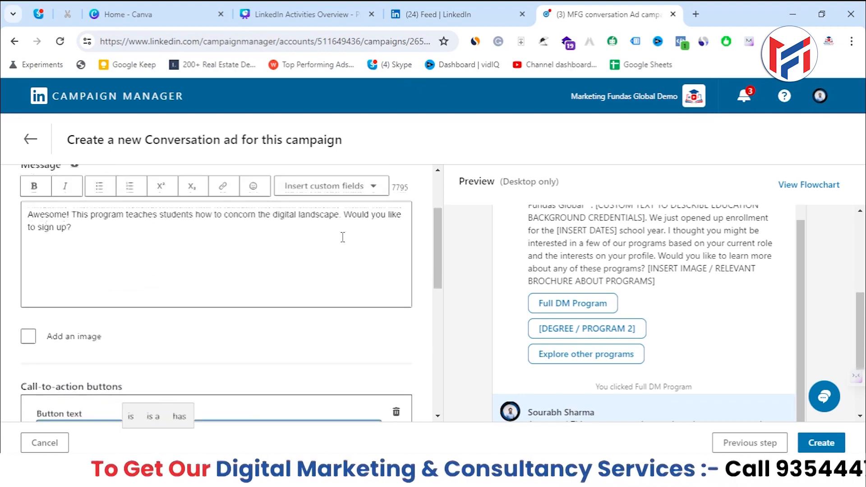
{"action": "scroll", "coordinate": [343, 237], "scroll_direction": "down", "scroll_amount": 4}
{"action": "left_click", "coordinate": [172, 259]}
{"action": "key", "text": "ctrl+BackSpace"}
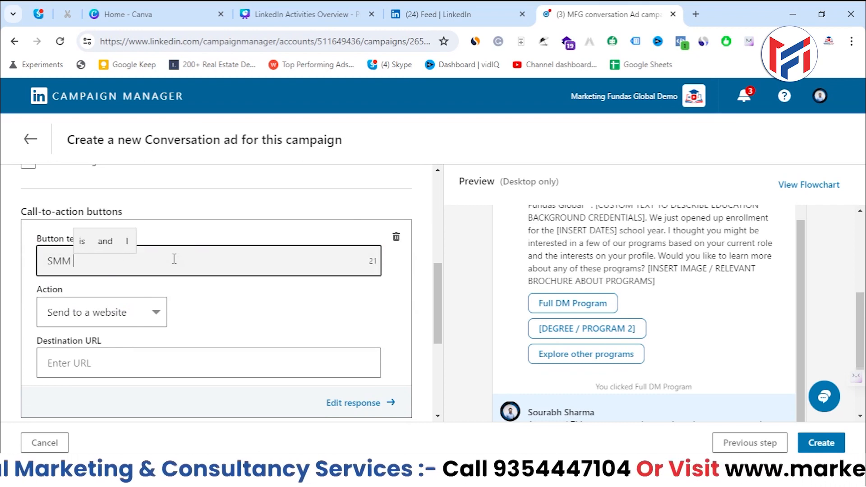
{"action": "type", "text": "Course"}
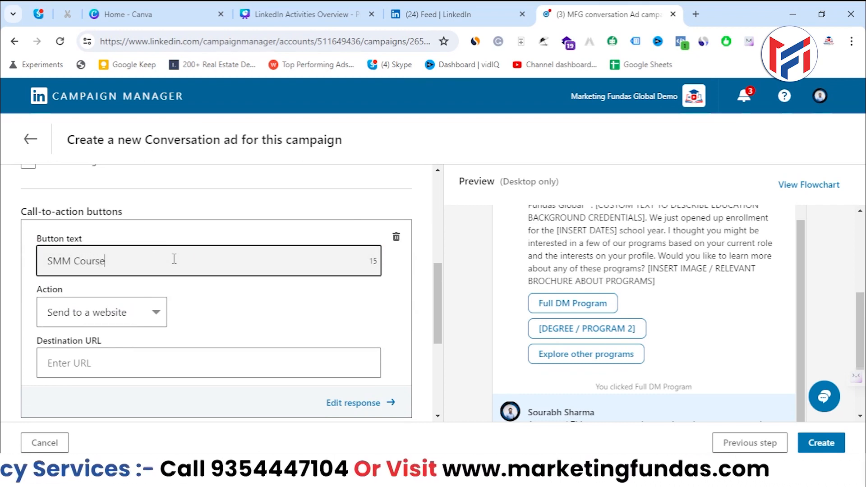
Switch the "SMM Course" button's action to "Show next message" and back to "Send to a website".
{"action": "left_click", "coordinate": [146, 301]}
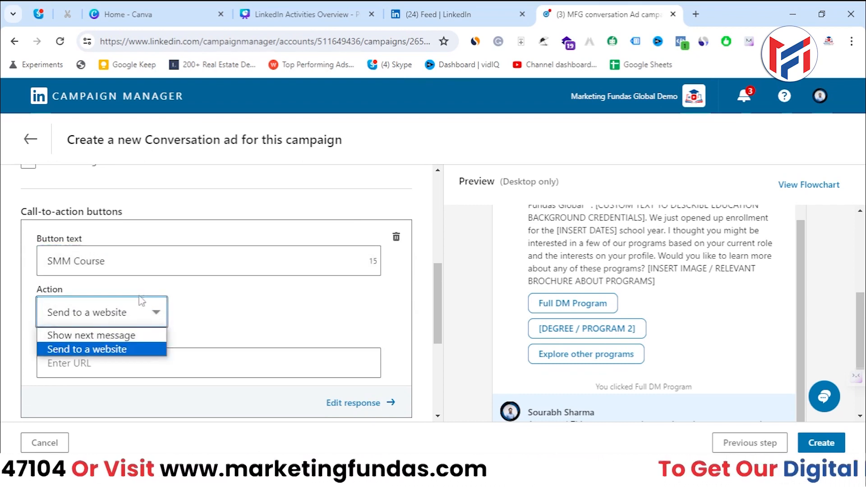
{"action": "left_click", "coordinate": [104, 335]}
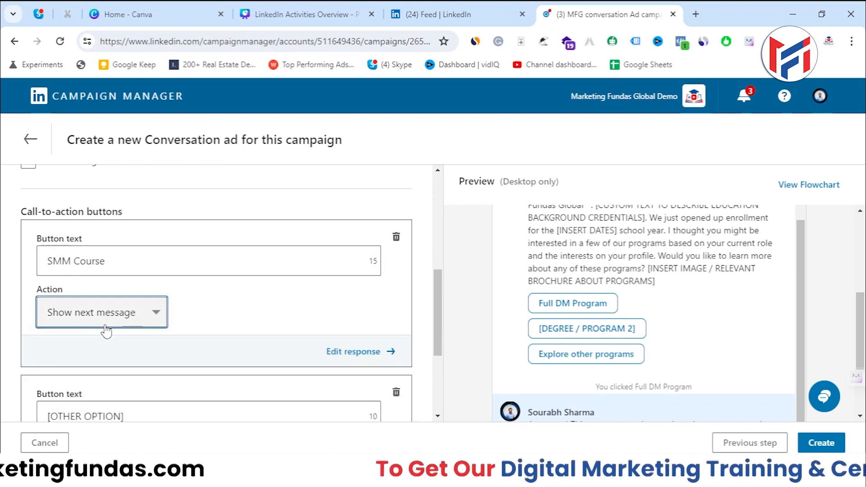
{"action": "left_click", "coordinate": [105, 324]}
{"action": "left_click", "coordinate": [93, 350]}
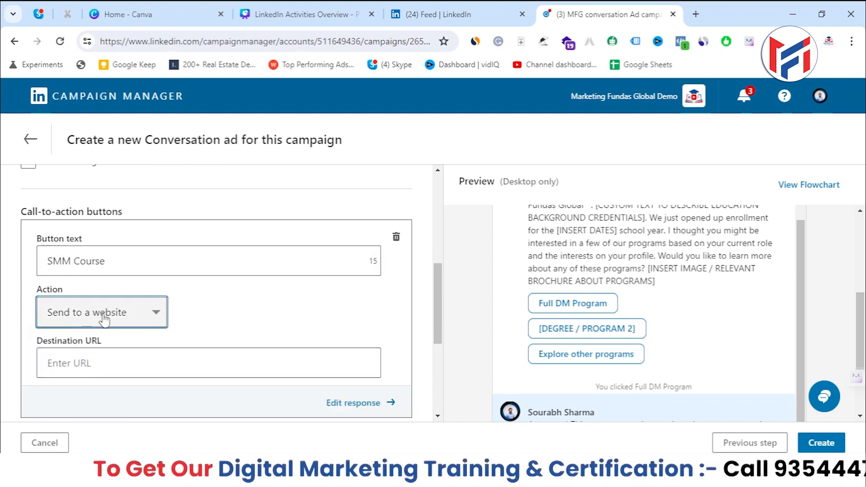
{"action": "left_click", "coordinate": [131, 359]}
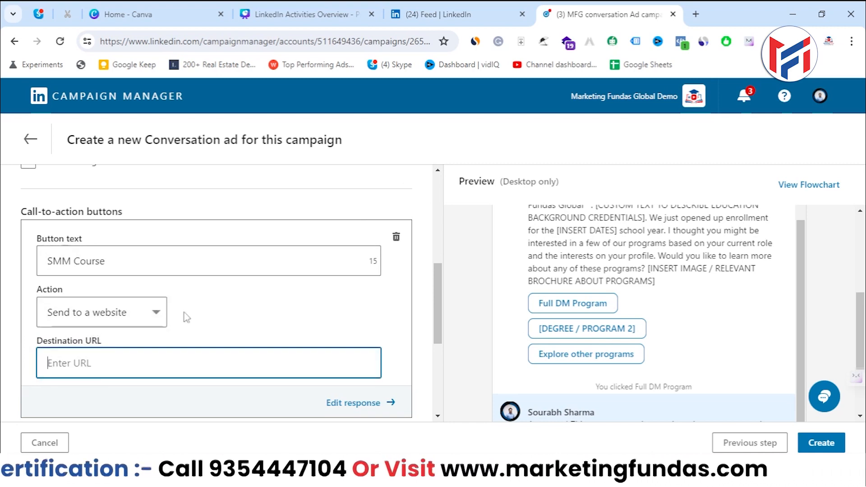
{"action": "type", "text": "w"}
{"action": "key", "text": "BackSpace"}
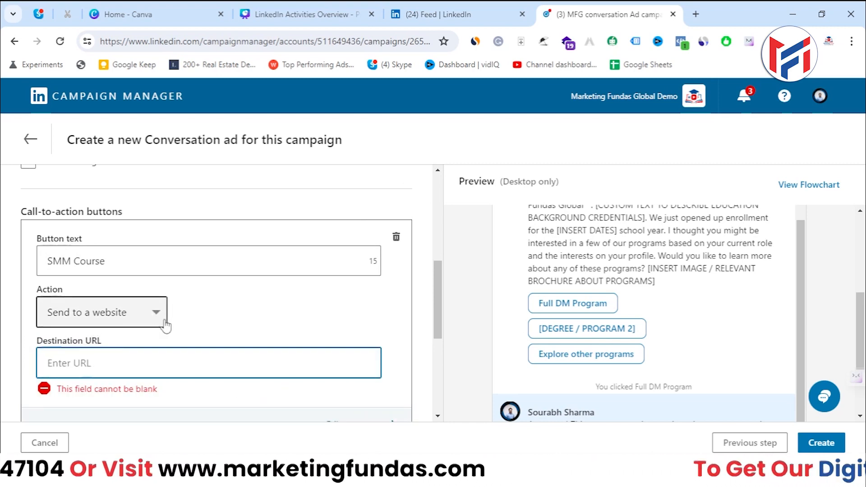
Open the Marketing Fundas website in a new browser tab and go to its Social Media Marketing page.
{"action": "left_click", "coordinate": [696, 14]}
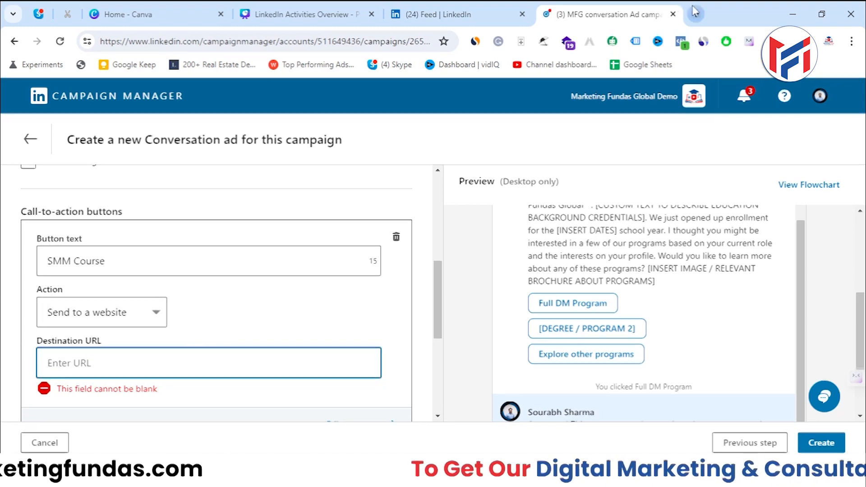
{"action": "type", "text": "mark"}
{"action": "key", "text": "Return"}
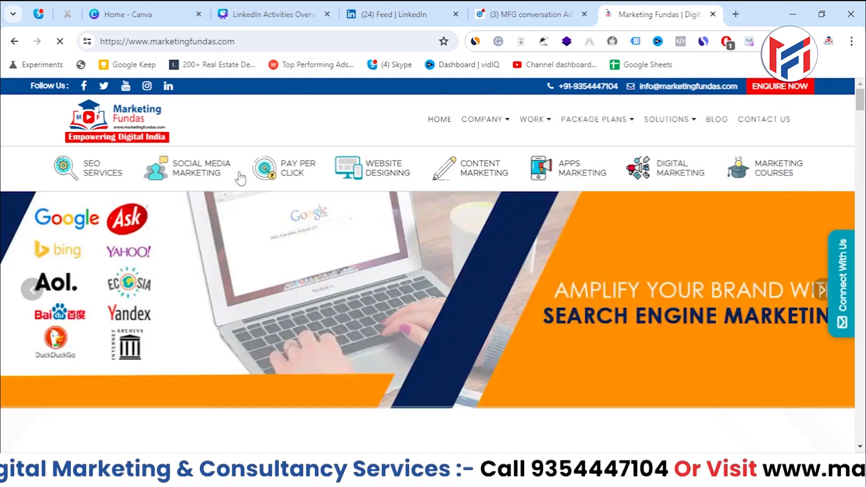
{"action": "left_click", "coordinate": [205, 174]}
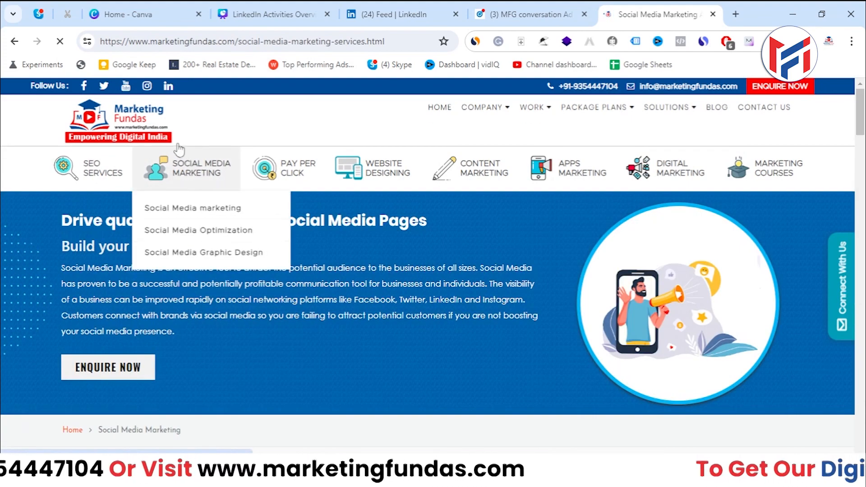
Try to copy the Social Media Marketing page's address into the "SMM Course" button's destination URL.
{"action": "left_click", "coordinate": [152, 45]}
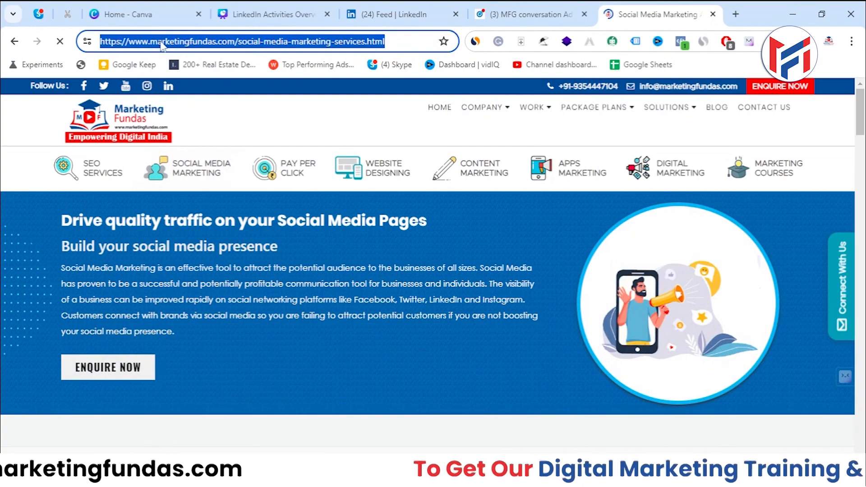
{"action": "right_click", "coordinate": [162, 46]}
{"action": "left_click", "coordinate": [220, 163]}
{"action": "left_click", "coordinate": [533, 15]}
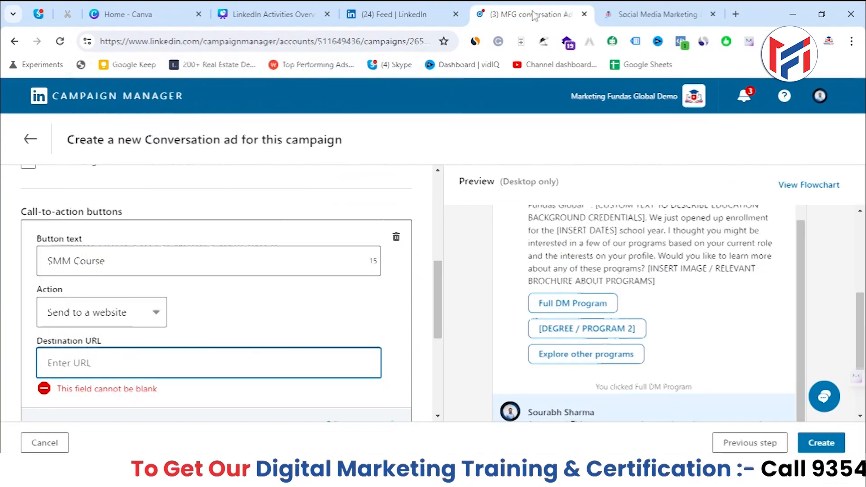
{"action": "right_click", "coordinate": [196, 369]}
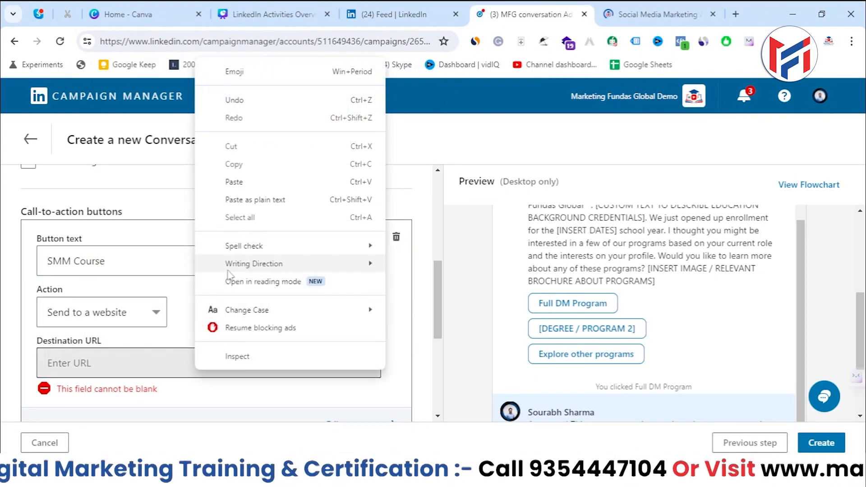
{"action": "left_click", "coordinate": [221, 182]}
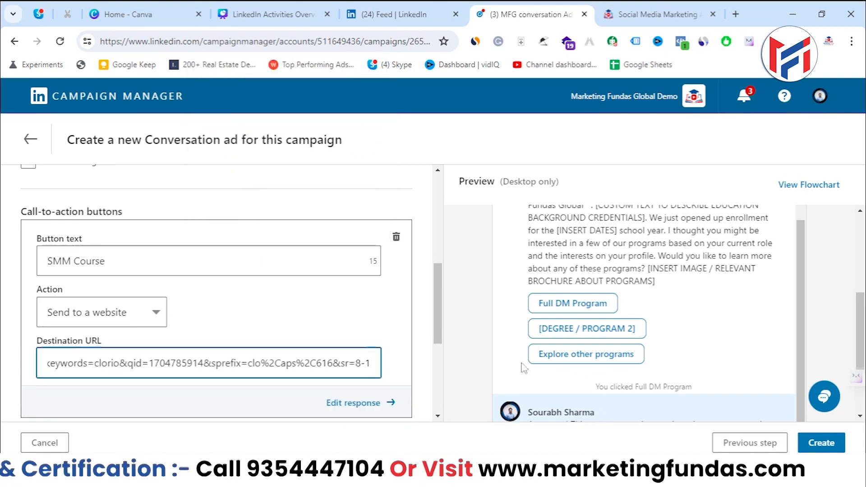
{"action": "left_click", "coordinate": [473, 337]}
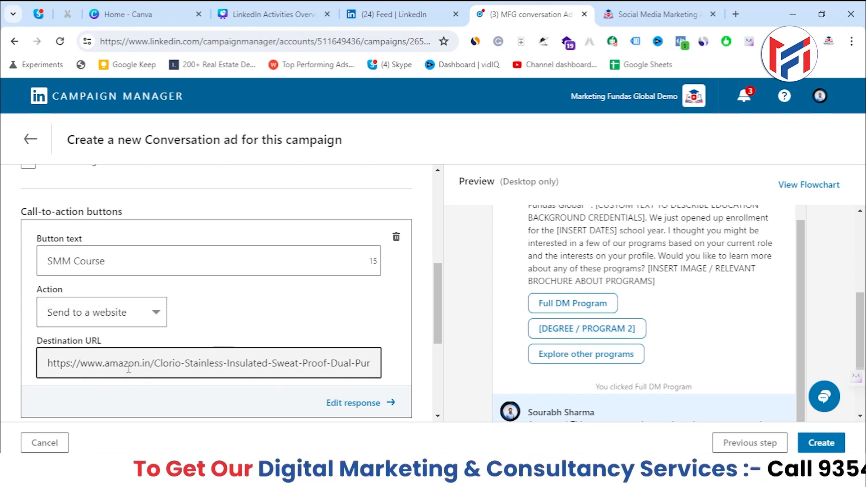
Reload the Marketing Fundas Social Media Marketing page in its browser tab and copy its address.
{"action": "key", "text": "ctrl+Tab"}
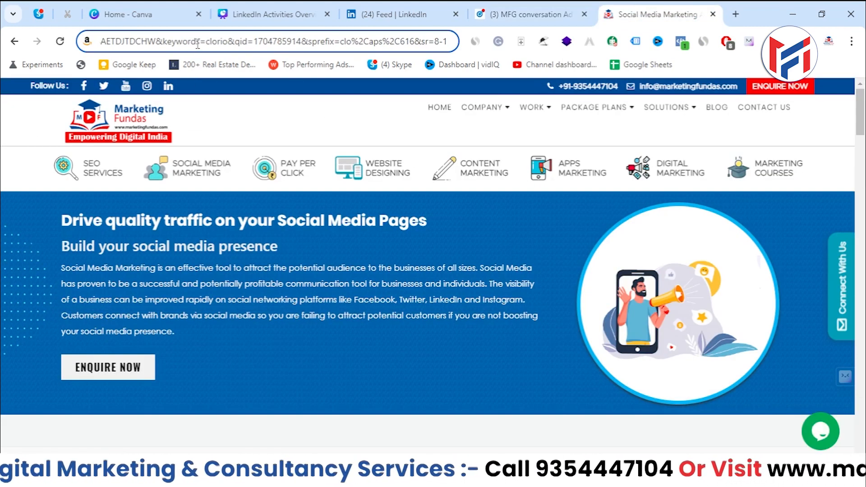
{"action": "left_click", "coordinate": [197, 43]}
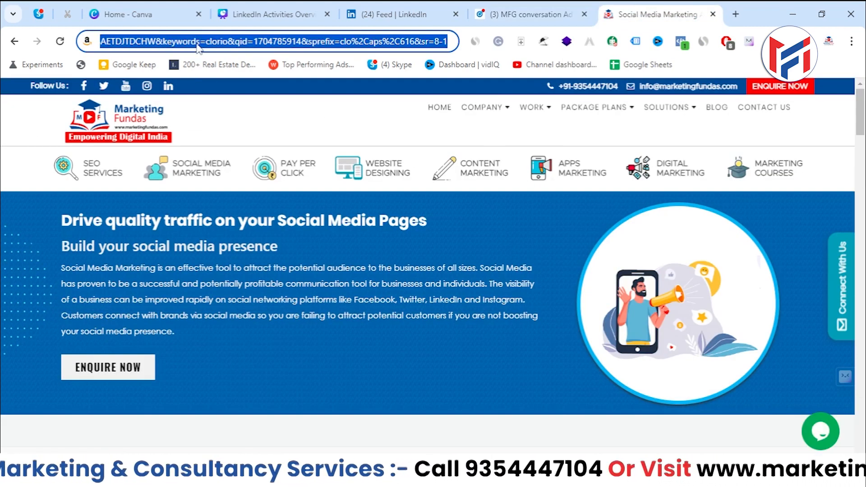
{"action": "left_click", "coordinate": [60, 41]}
{"action": "left_click", "coordinate": [158, 39]}
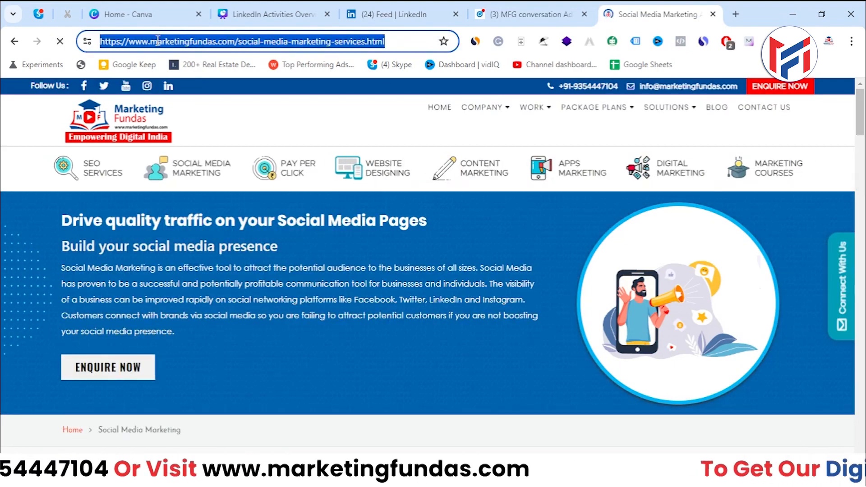
{"action": "right_click", "coordinate": [158, 40]}
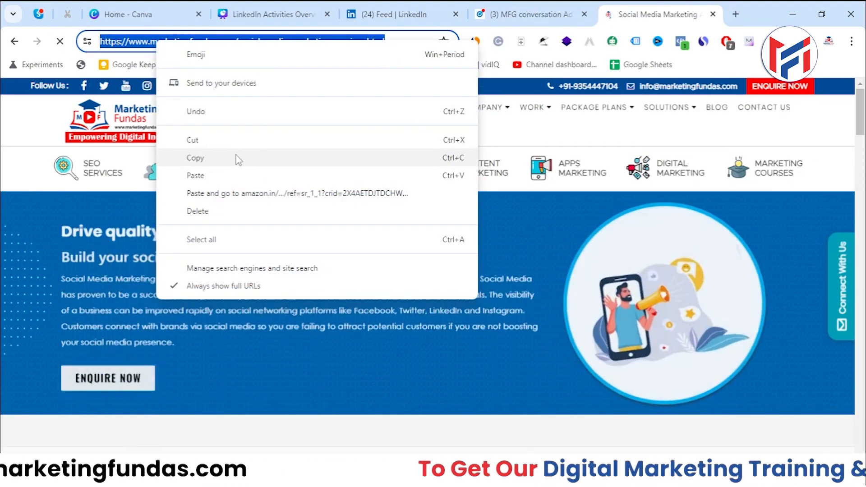
{"action": "left_click", "coordinate": [234, 158]}
{"action": "left_click", "coordinate": [523, 14]}
{"action": "left_click", "coordinate": [132, 350]}
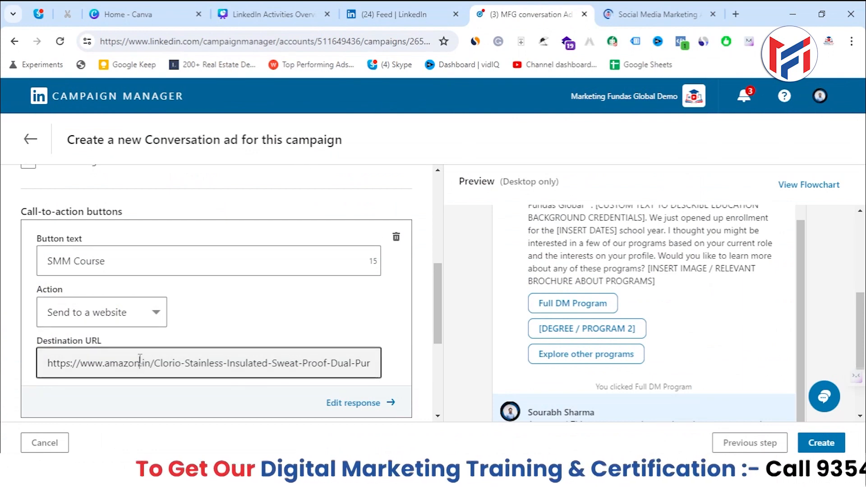
{"action": "triple_click", "coordinate": [138, 363]}
{"action": "right_click", "coordinate": [138, 361]}
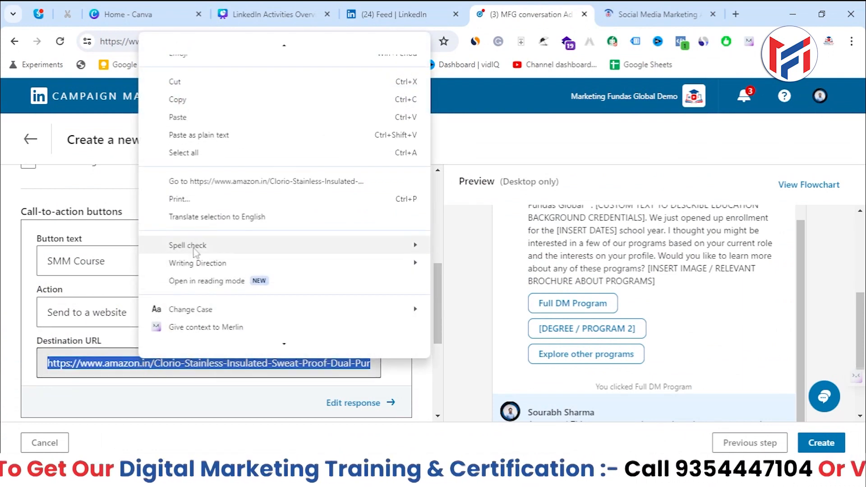
{"action": "left_click", "coordinate": [197, 122]}
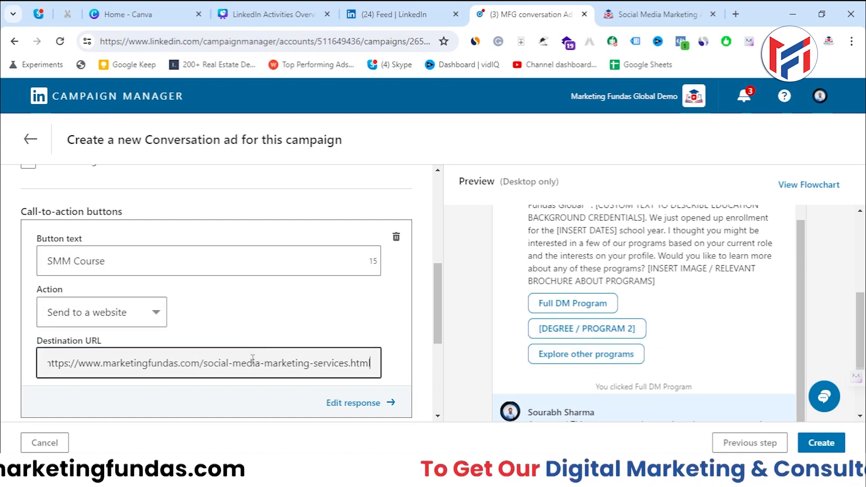
{"action": "left_click", "coordinate": [415, 374]}
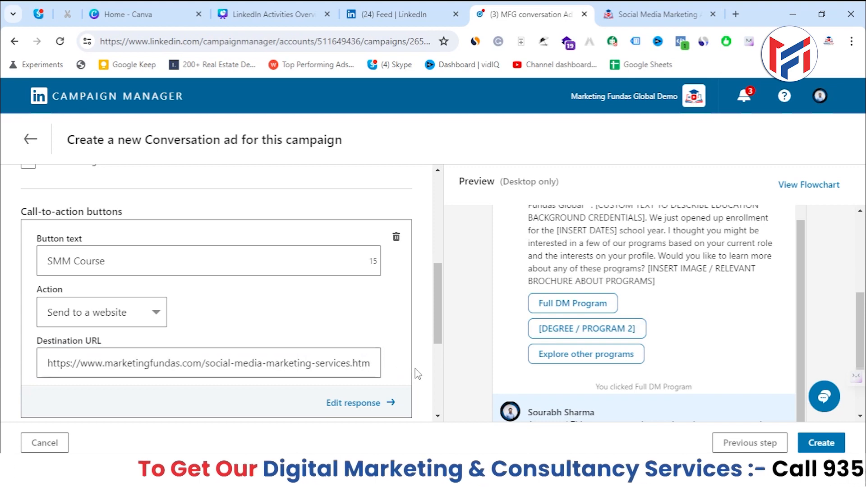
Review the response message's text and buttons, the conversation preview, and the opening message's call-to-action buttons.
{"action": "scroll", "coordinate": [417, 373], "scroll_direction": "down", "scroll_amount": 3}
{"action": "left_click", "coordinate": [339, 341]}
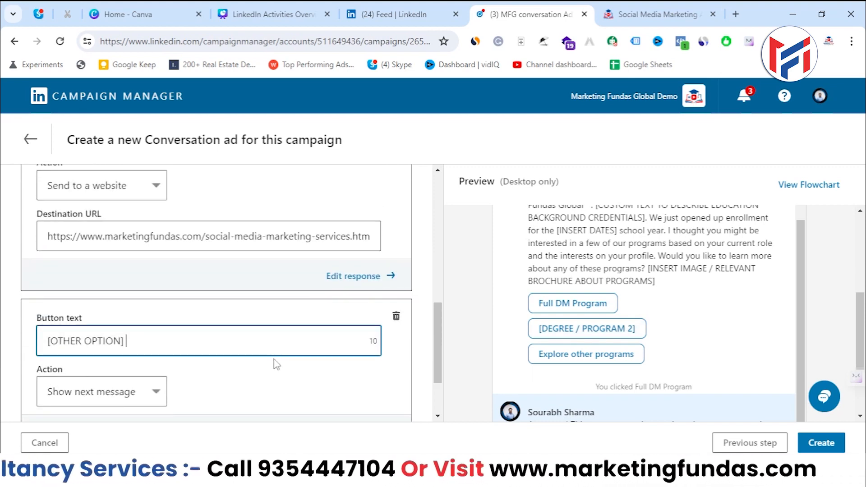
{"action": "scroll", "coordinate": [383, 347], "scroll_direction": "up", "scroll_amount": 3}
{"action": "left_click", "coordinate": [361, 395]}
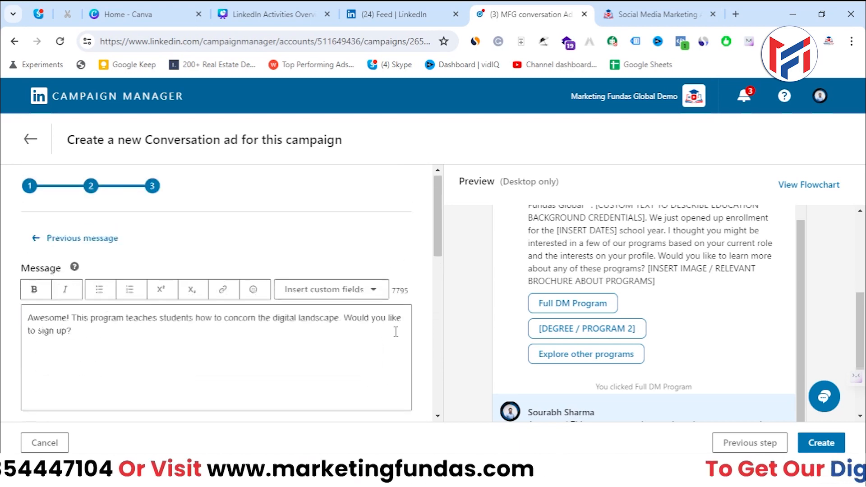
{"action": "scroll", "coordinate": [579, 314], "scroll_direction": "up", "scroll_amount": 5}
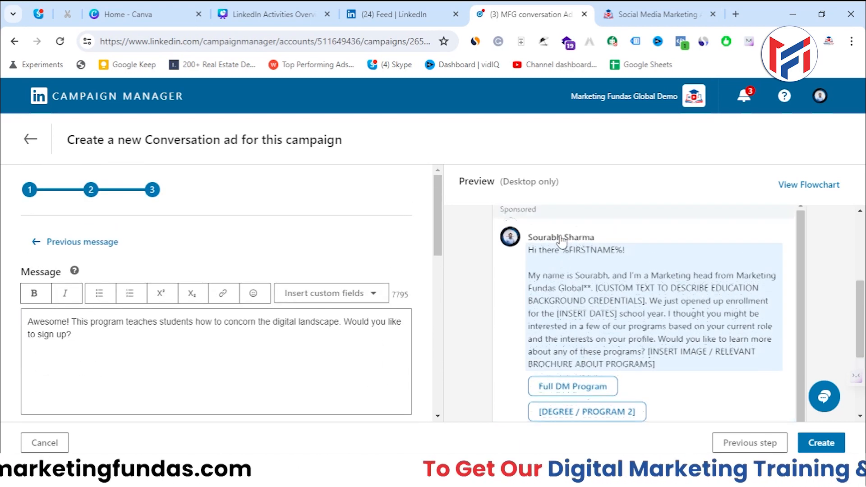
{"action": "scroll", "coordinate": [541, 345], "scroll_direction": "down", "scroll_amount": 2}
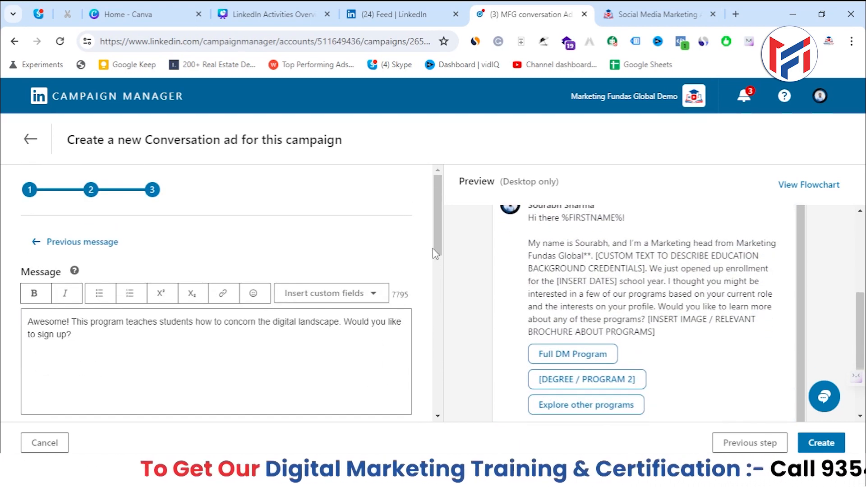
{"action": "scroll", "coordinate": [432, 253], "scroll_direction": "down", "scroll_amount": 4}
{"action": "scroll", "coordinate": [435, 278], "scroll_direction": "up", "scroll_amount": 4}
{"action": "scroll", "coordinate": [437, 285], "scroll_direction": "down", "scroll_amount": 2}
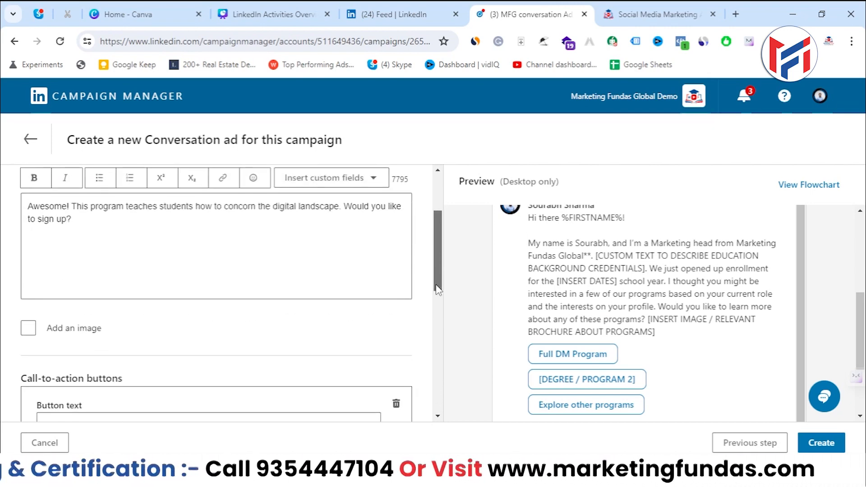
{"action": "scroll", "coordinate": [432, 316], "scroll_direction": "down", "scroll_amount": 9}
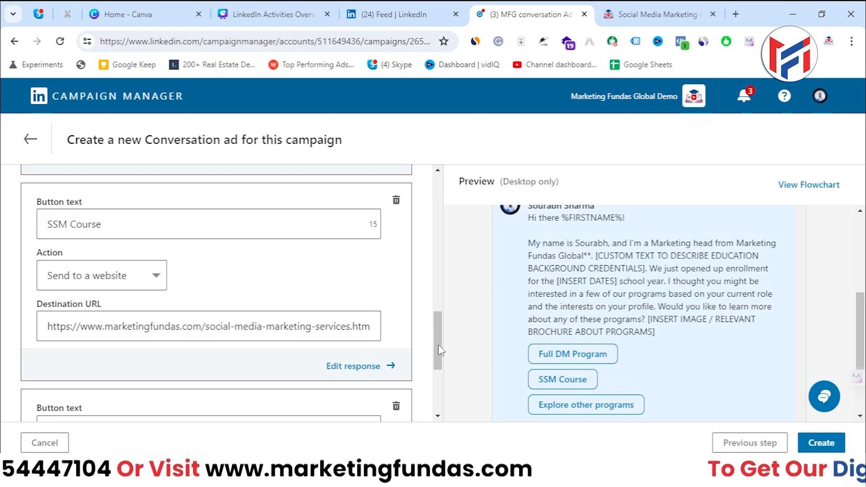
{"action": "scroll", "coordinate": [429, 343], "scroll_direction": "up", "scroll_amount": 3}
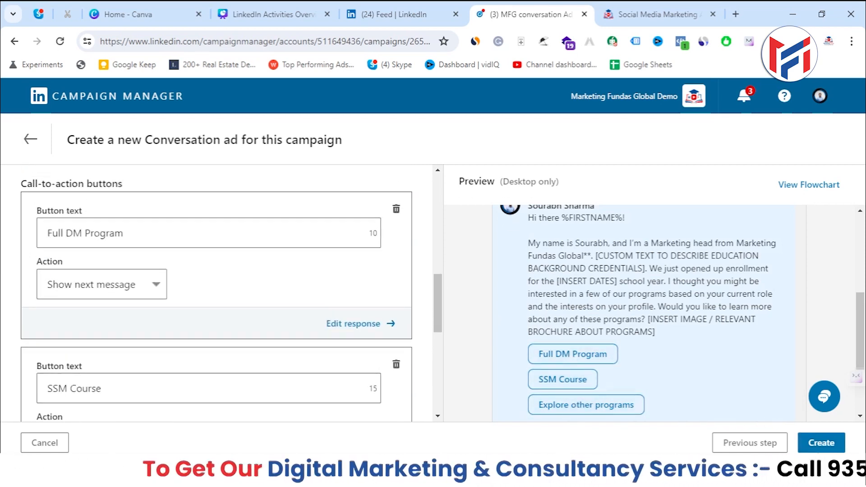
Try to create the ad and reselect "Show next message" as the "Full DM Program" button's action.
{"action": "left_click", "coordinate": [822, 444]}
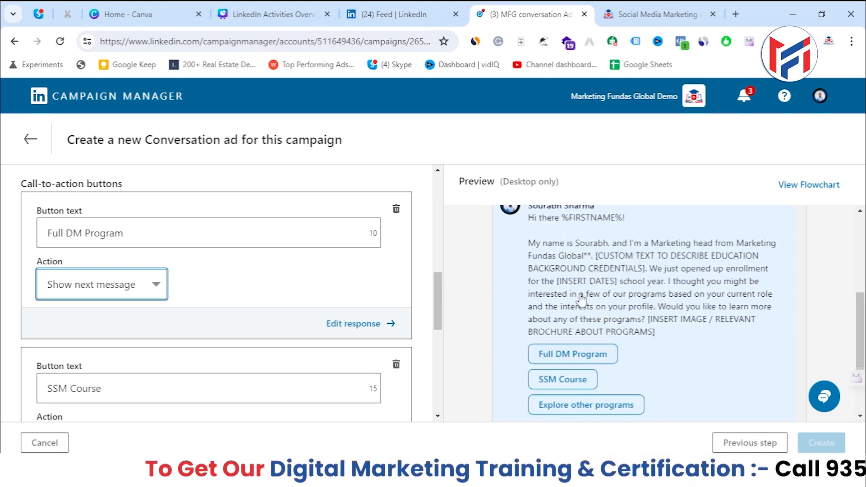
{"action": "scroll", "coordinate": [580, 299], "scroll_direction": "up", "scroll_amount": 2}
{"action": "left_click", "coordinate": [67, 285]}
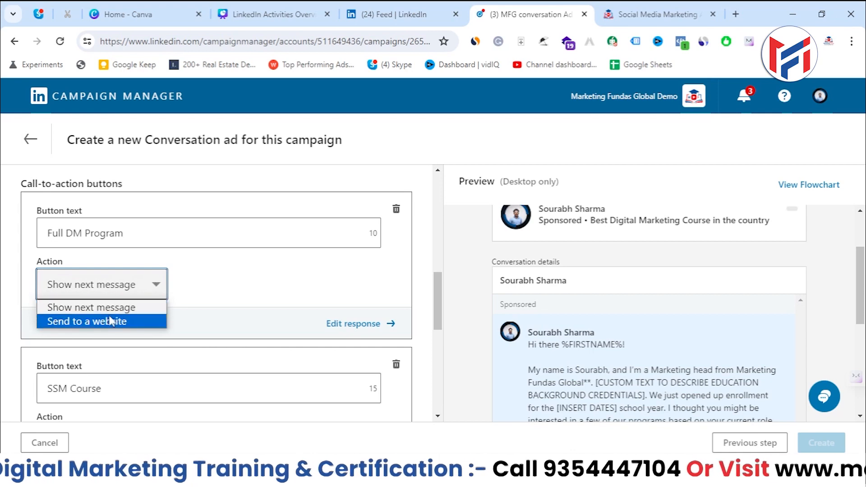
{"action": "left_click", "coordinate": [120, 307]}
{"action": "left_click", "coordinate": [118, 298]}
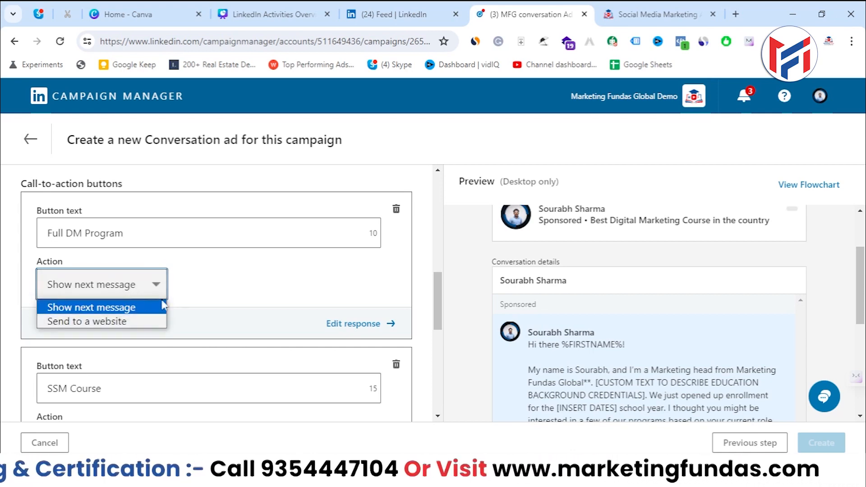
Open the "Full DM Program" response for editing and add an asterisk at the end of its message.
{"action": "left_click", "coordinate": [353, 331]}
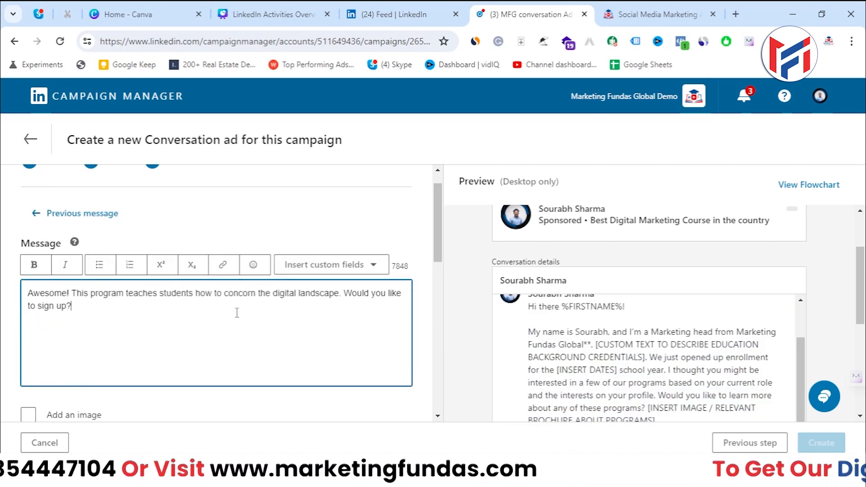
{"action": "scroll", "coordinate": [173, 347], "scroll_direction": "down", "scroll_amount": 5}
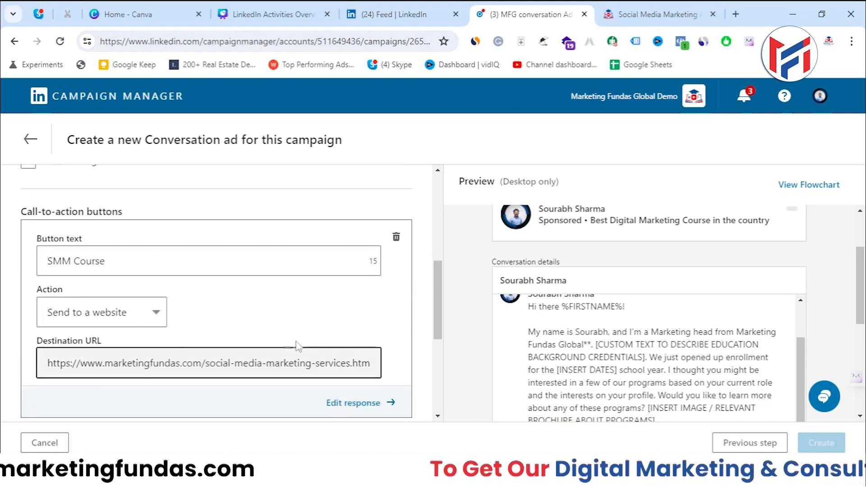
{"action": "scroll", "coordinate": [296, 346], "scroll_direction": "up", "scroll_amount": 4}
{"action": "type", "text": "*"}
{"action": "scroll", "coordinate": [297, 347], "scroll_direction": "up", "scroll_amount": 1}
{"action": "scroll", "coordinate": [280, 343], "scroll_direction": "down", "scroll_amount": 6}
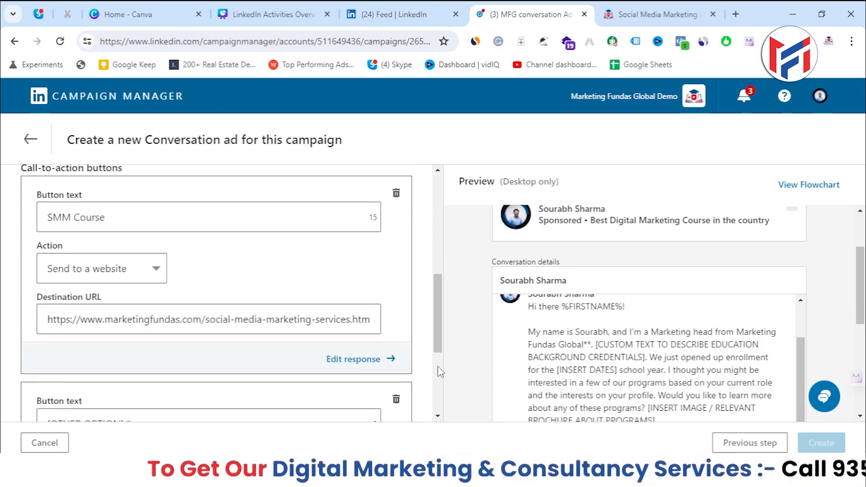
{"action": "scroll", "coordinate": [261, 334], "scroll_direction": "up", "scroll_amount": 7}
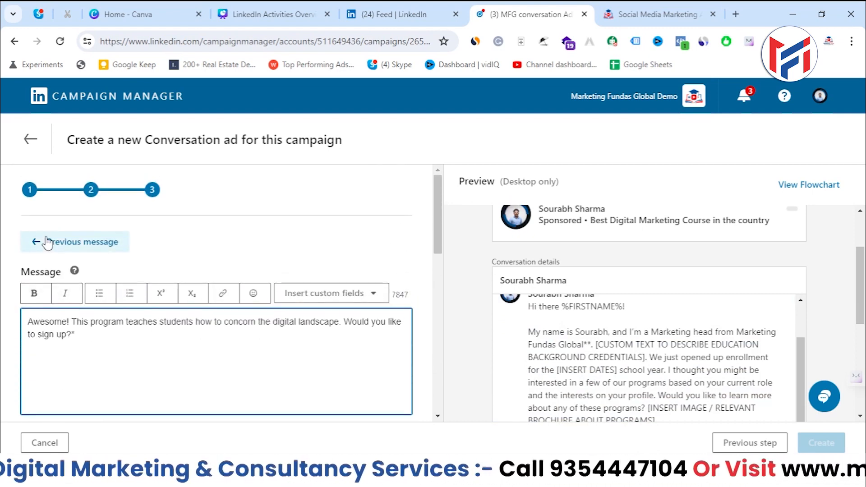
Return to the opening message and review its text, bracketed placeholders and call-to-action buttons.
{"action": "left_click", "coordinate": [47, 243]}
{"action": "scroll", "coordinate": [119, 346], "scroll_direction": "down", "scroll_amount": 6}
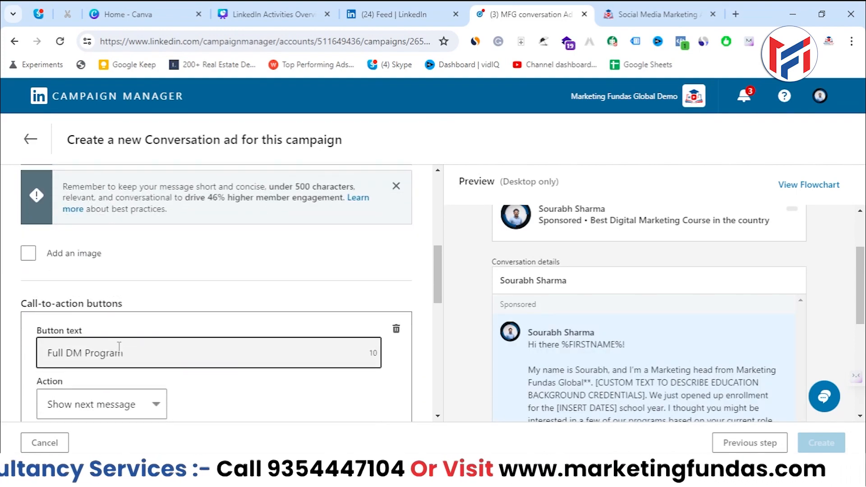
{"action": "scroll", "coordinate": [119, 347], "scroll_direction": "up", "scroll_amount": 5}
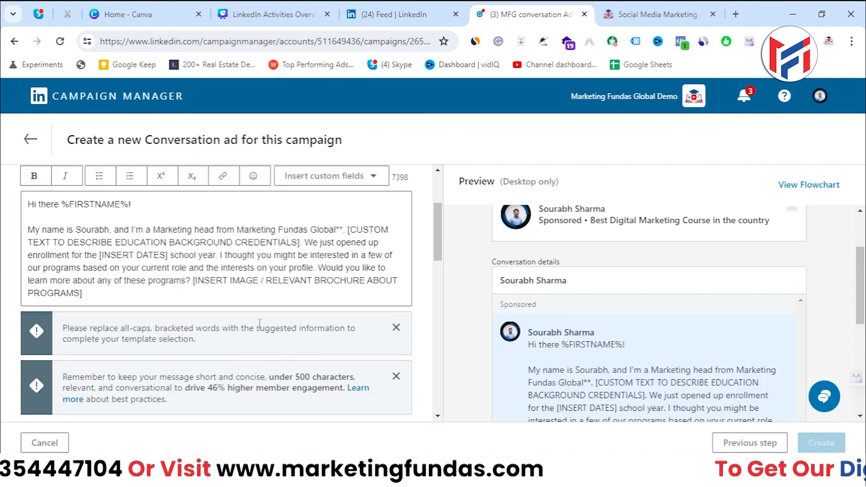
{"action": "scroll", "coordinate": [485, 259], "scroll_direction": "down", "scroll_amount": 6}
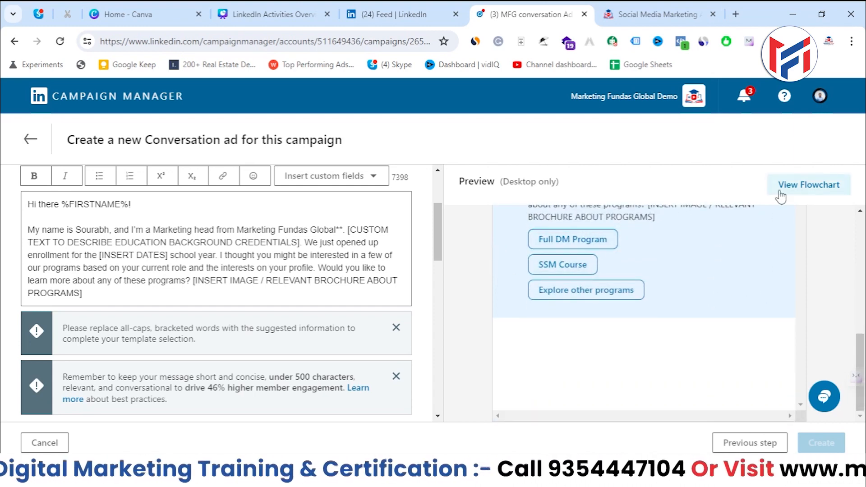
Switch the preview to the flowchart and examine the conversation's messages and branches for errors.
{"action": "left_click", "coordinate": [803, 187]}
{"action": "scroll", "coordinate": [759, 255], "scroll_direction": "up", "scroll_amount": 10}
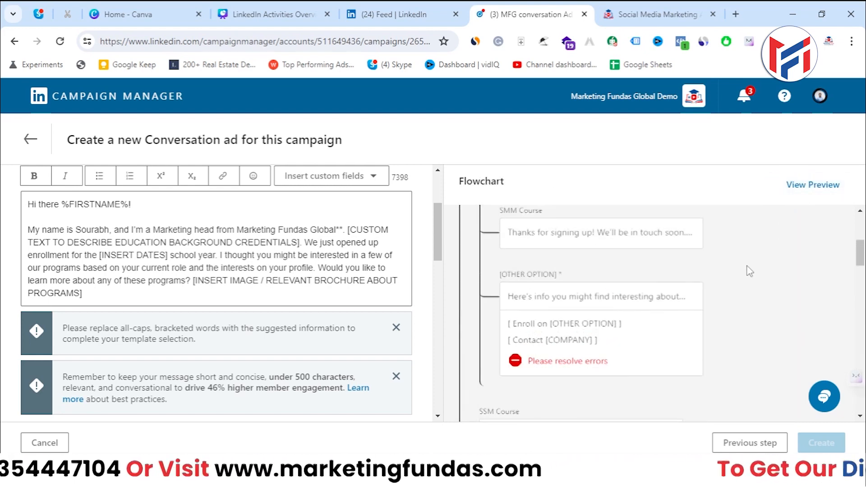
{"action": "scroll", "coordinate": [751, 273], "scroll_direction": "down", "scroll_amount": 2}
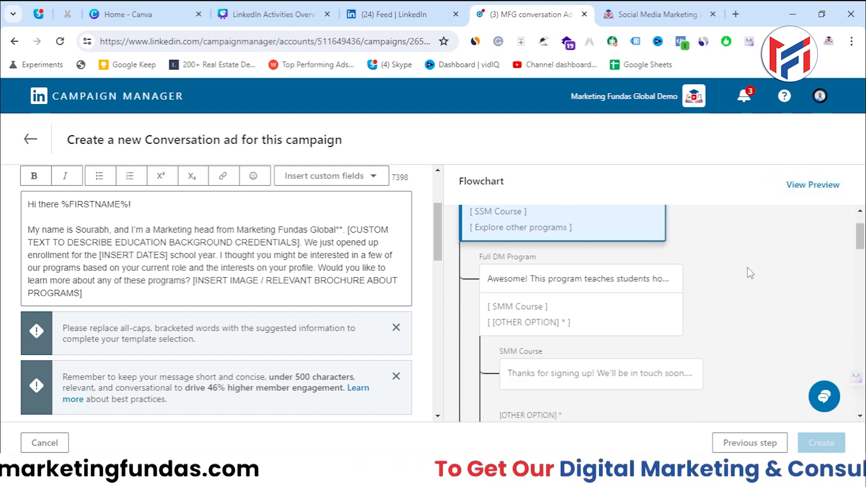
{"action": "left_click_drag", "start_coordinate": [543, 284], "coordinate": [580, 296]}
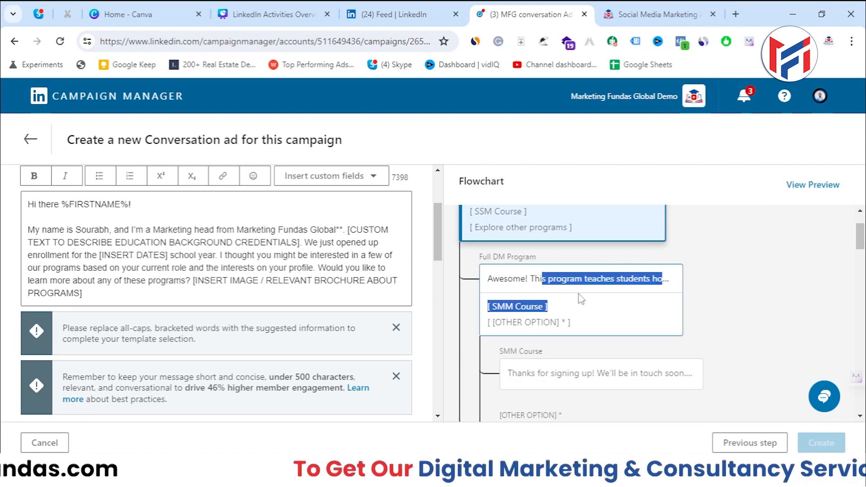
{"action": "left_click", "coordinate": [679, 315]}
{"action": "left_click", "coordinate": [607, 273]}
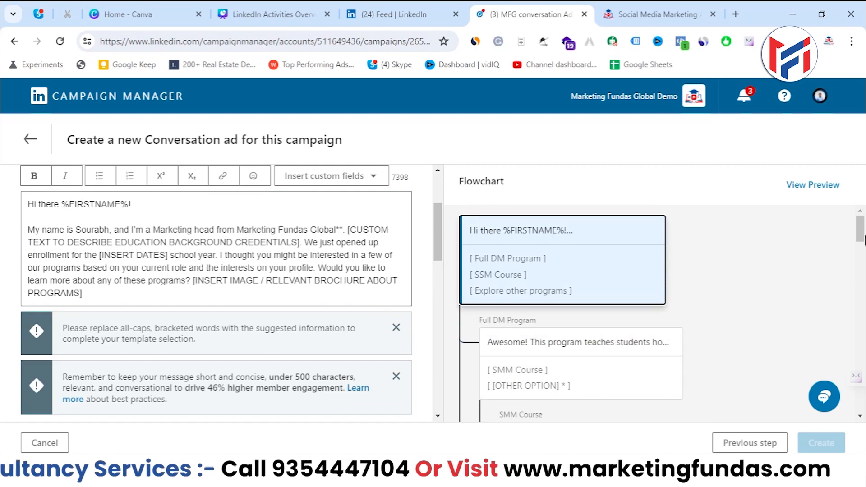
{"action": "left_click_drag", "start_coordinate": [862, 234], "coordinate": [860, 245]}
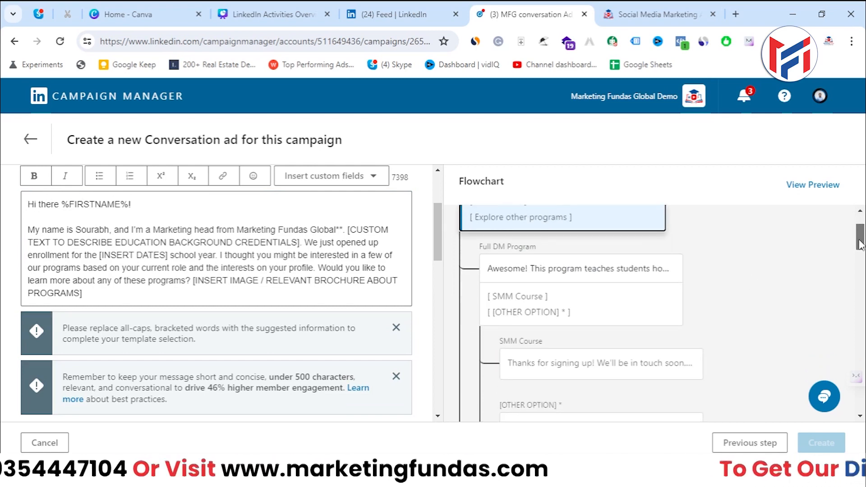
{"action": "scroll", "coordinate": [542, 298], "scroll_direction": "down", "scroll_amount": 5}
{"action": "scroll", "coordinate": [600, 333], "scroll_direction": "up", "scroll_amount": 4}
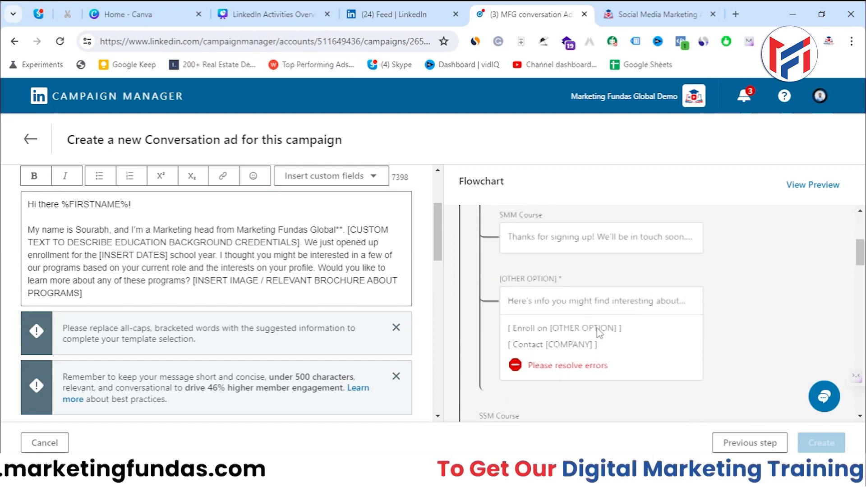
{"action": "scroll", "coordinate": [600, 333], "scroll_direction": "down", "scroll_amount": 1}
Try adding "**" to the start of the "[OTHER OPTION]" response message, and return to the previous message.
{"action": "left_click", "coordinate": [657, 367]}
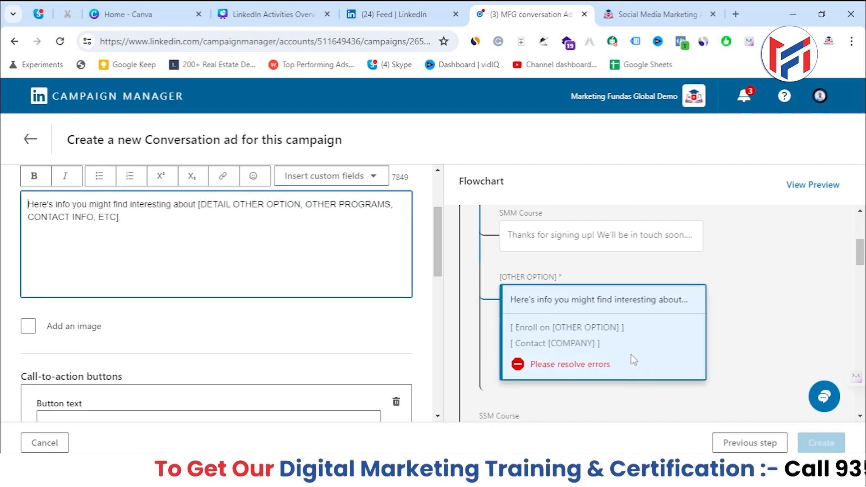
{"action": "scroll", "coordinate": [410, 295], "scroll_direction": "up", "scroll_amount": 2}
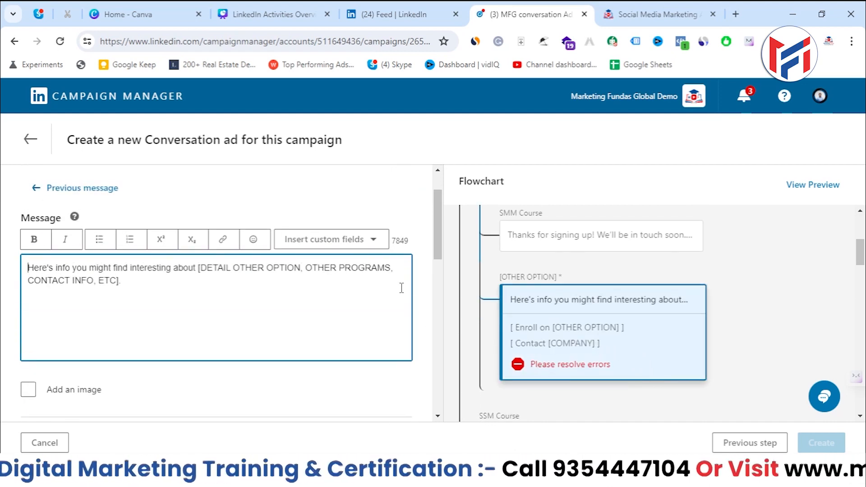
{"action": "type", "text": "**"}
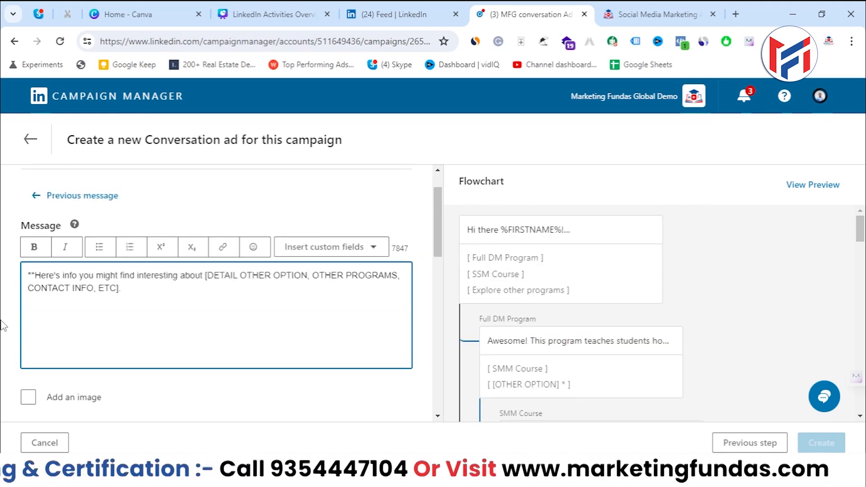
{"action": "key", "text": "BackSpace"}
{"action": "key", "text": "BackSpace"}
{"action": "left_click", "coordinate": [45, 196]}
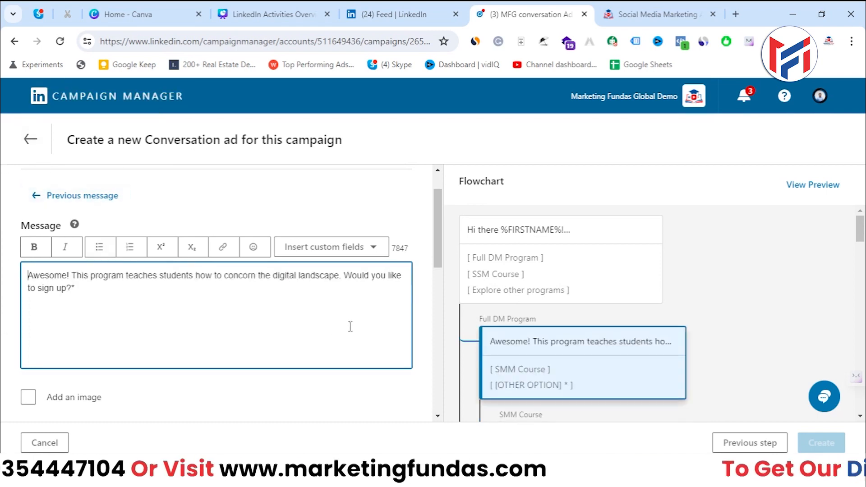
Delete the "[OTHER OPTION] *" button and its related messages from the "Full DM Program" response.
{"action": "left_click_drag", "start_coordinate": [441, 224], "coordinate": [427, 387]}
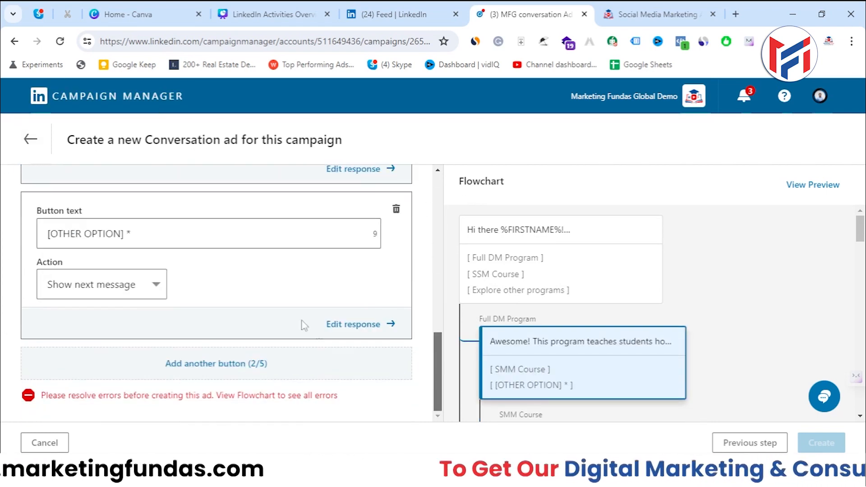
{"action": "scroll", "coordinate": [303, 325], "scroll_direction": "up", "scroll_amount": 4}
{"action": "scroll", "coordinate": [293, 311], "scroll_direction": "down", "scroll_amount": 1}
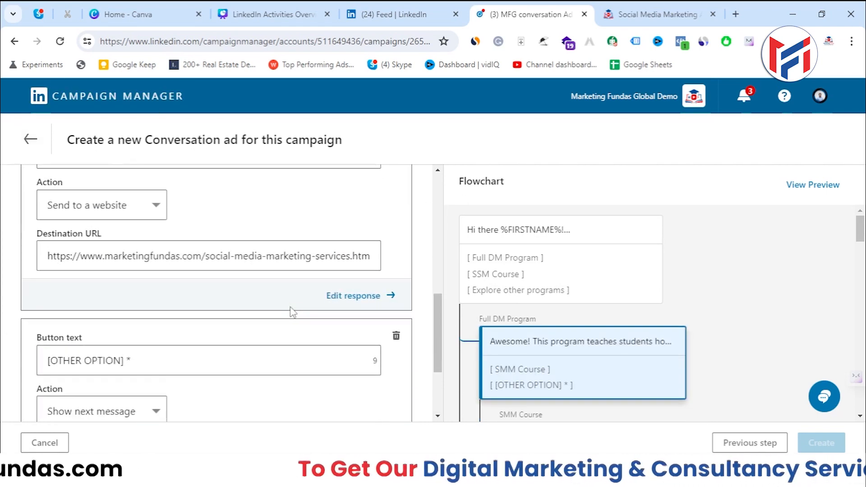
{"action": "left_click", "coordinate": [396, 336]}
{"action": "left_click", "coordinate": [470, 323]}
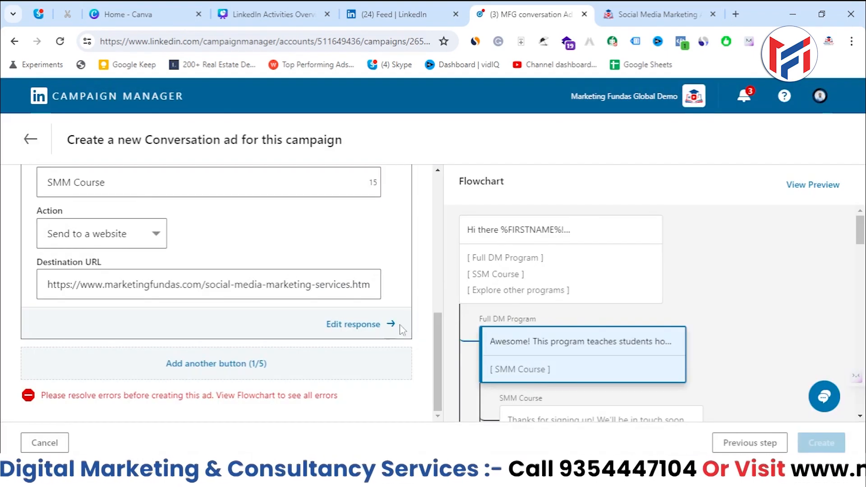
Return to the intro message and delete its "Explore other programs" button with all related messages.
{"action": "left_click_drag", "start_coordinate": [439, 372], "coordinate": [440, 262]}
{"action": "scroll", "coordinate": [296, 287], "scroll_direction": "up", "scroll_amount": 3}
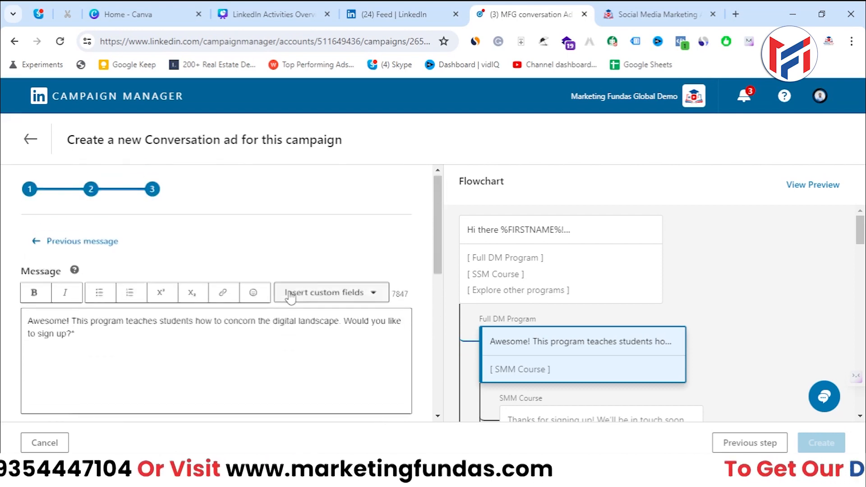
{"action": "left_click", "coordinate": [30, 242]}
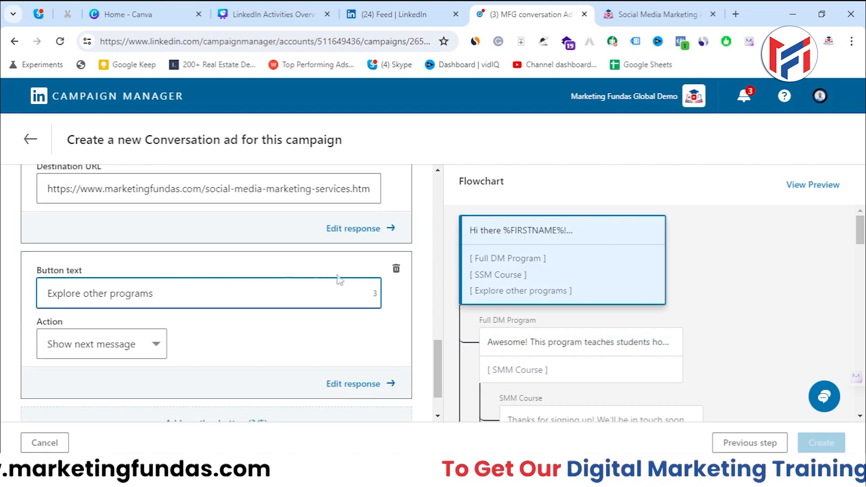
{"action": "scroll", "coordinate": [371, 286], "scroll_direction": "up", "scroll_amount": 3}
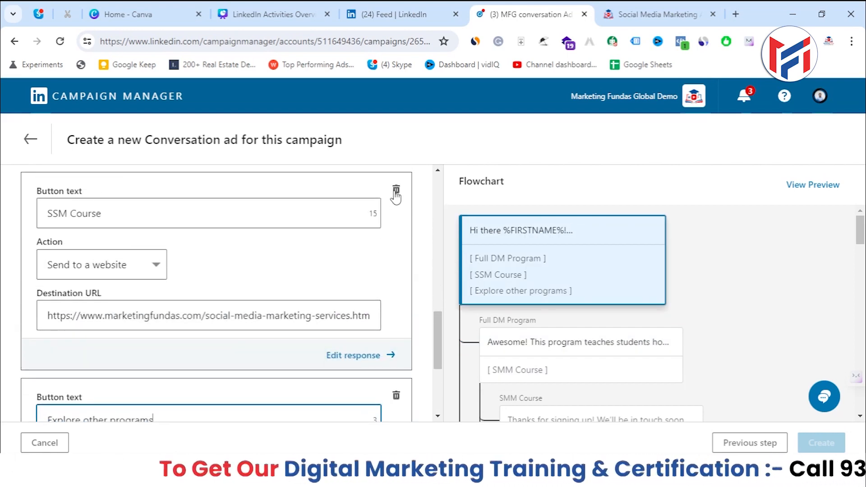
{"action": "scroll", "coordinate": [381, 292], "scroll_direction": "down", "scroll_amount": 1}
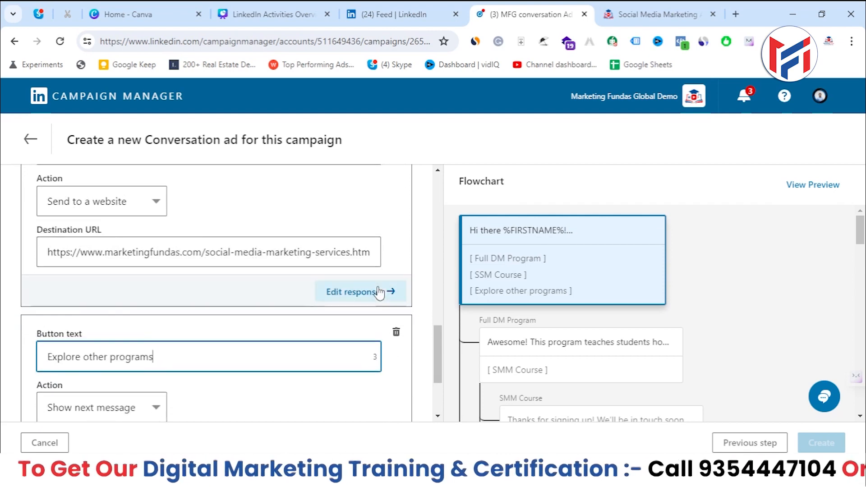
{"action": "left_click", "coordinate": [394, 334]}
{"action": "left_click", "coordinate": [474, 325]}
Delete the "Full DM Program" button and its related messages from the intro message.
{"action": "scroll", "coordinate": [358, 363], "scroll_direction": "up", "scroll_amount": 1}
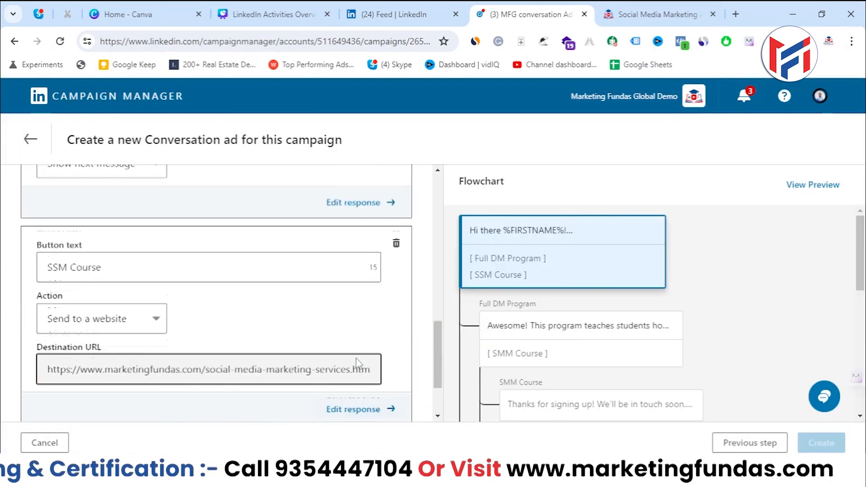
{"action": "scroll", "coordinate": [357, 363], "scroll_direction": "up", "scroll_amount": 3}
{"action": "scroll", "coordinate": [352, 298], "scroll_direction": "up", "scroll_amount": 2}
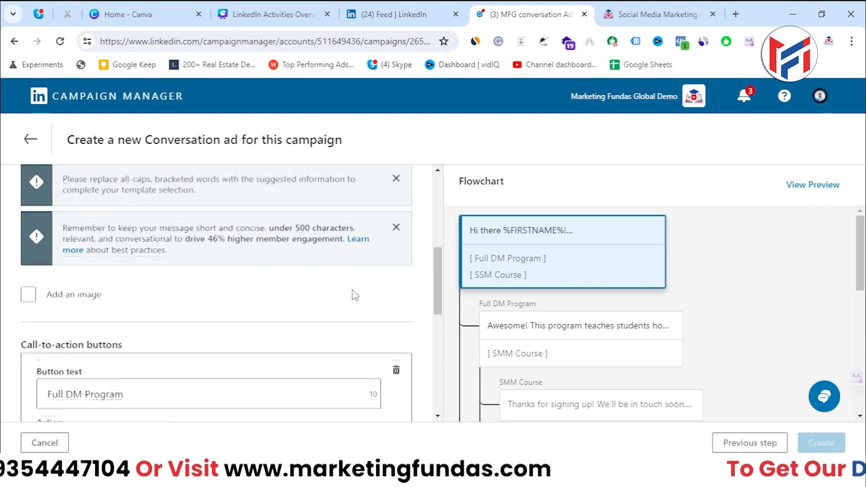
{"action": "scroll", "coordinate": [352, 294], "scroll_direction": "down", "scroll_amount": 1}
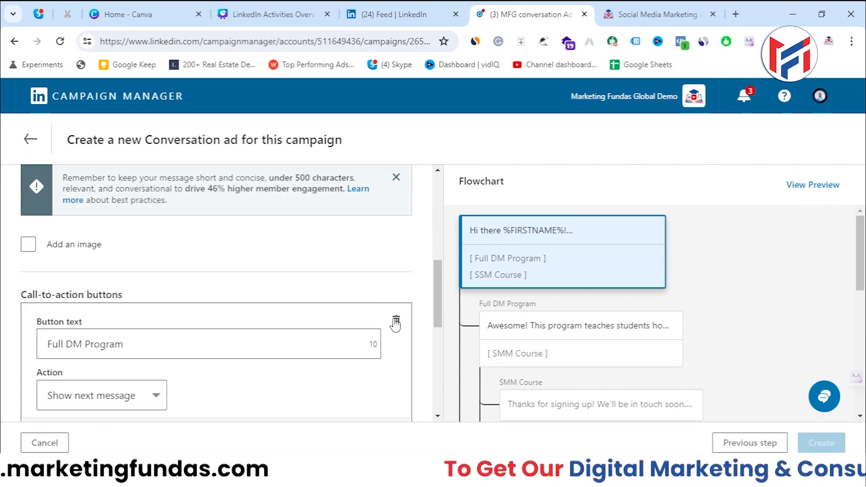
{"action": "scroll", "coordinate": [491, 323], "scroll_direction": "down", "scroll_amount": 5}
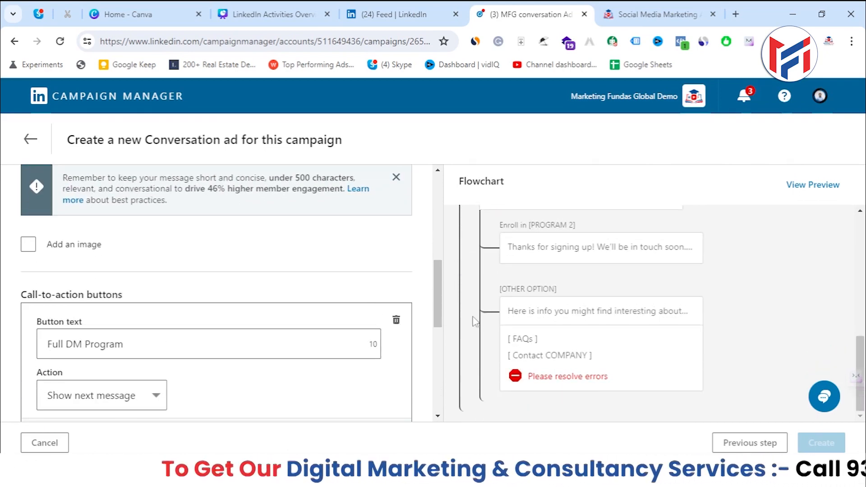
{"action": "scroll", "coordinate": [390, 324], "scroll_direction": "down", "scroll_amount": 1}
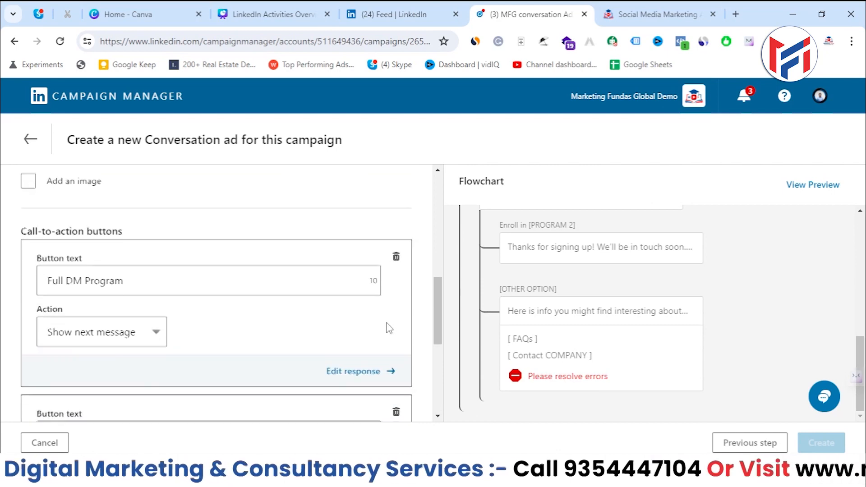
{"action": "left_click", "coordinate": [397, 257]}
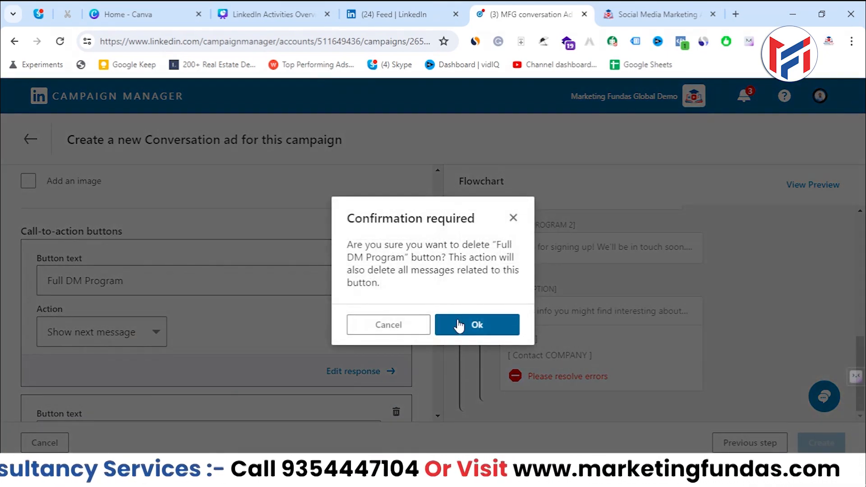
{"action": "left_click", "coordinate": [459, 325]}
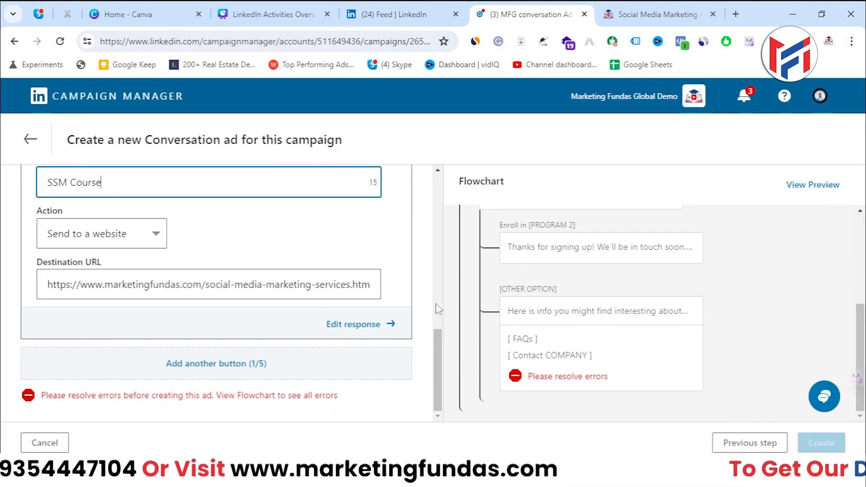
Review the intro message and its remaining button, and open the "[OTHER OPTION]" message flagged with errors in the flowchart.
{"action": "scroll", "coordinate": [437, 309], "scroll_direction": "up", "scroll_amount": 3}
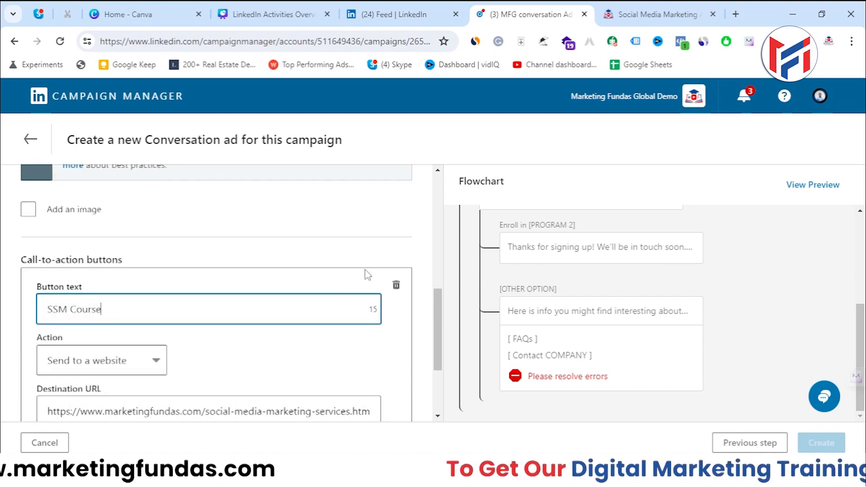
{"action": "scroll", "coordinate": [368, 275], "scroll_direction": "up", "scroll_amount": 4}
{"action": "scroll", "coordinate": [405, 293], "scroll_direction": "down", "scroll_amount": 2}
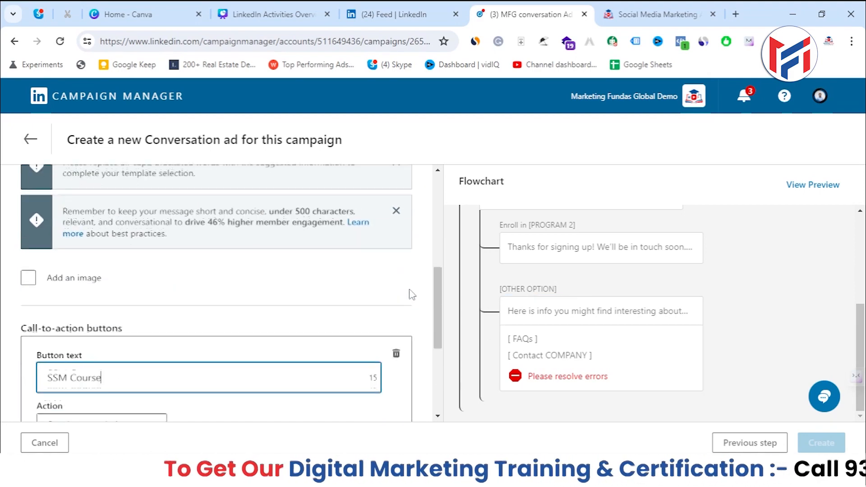
{"action": "scroll", "coordinate": [436, 295], "scroll_direction": "up", "scroll_amount": 4}
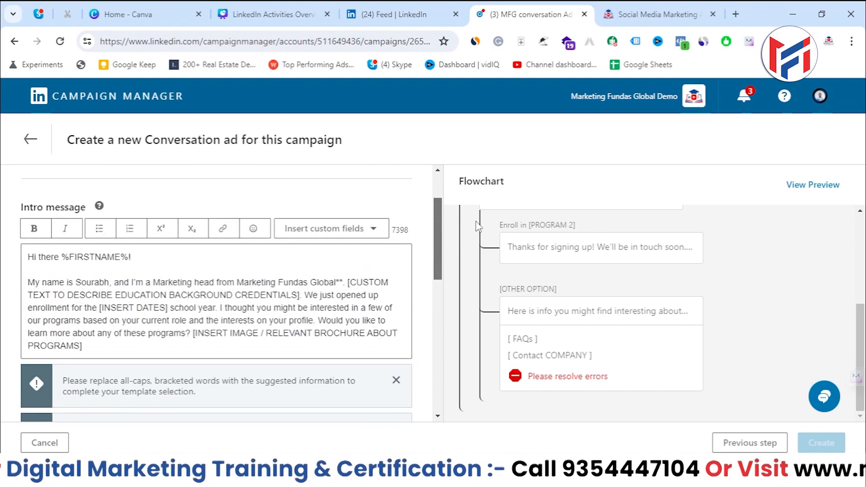
{"action": "scroll", "coordinate": [372, 411], "scroll_direction": "down", "scroll_amount": 6}
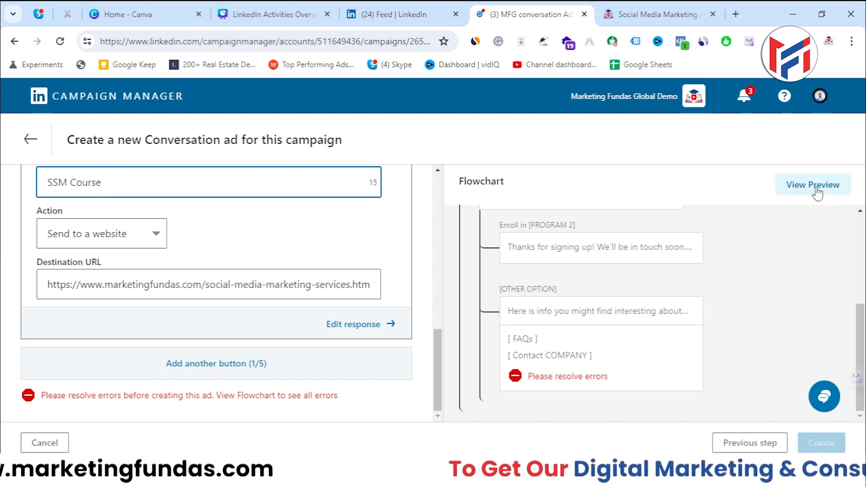
{"action": "left_click", "coordinate": [544, 377]}
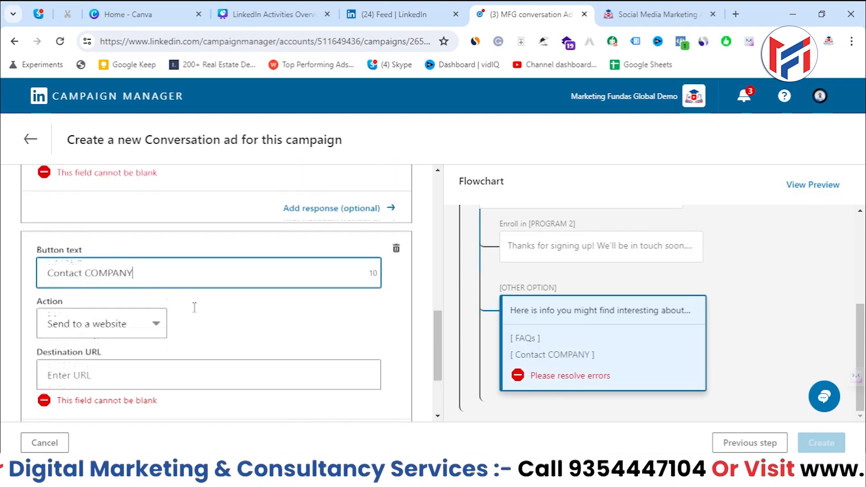
Review the intro message and its "SSM Course*" button, and open that button's response to check its message.
{"action": "scroll", "coordinate": [194, 307], "scroll_direction": "up", "scroll_amount": 3}
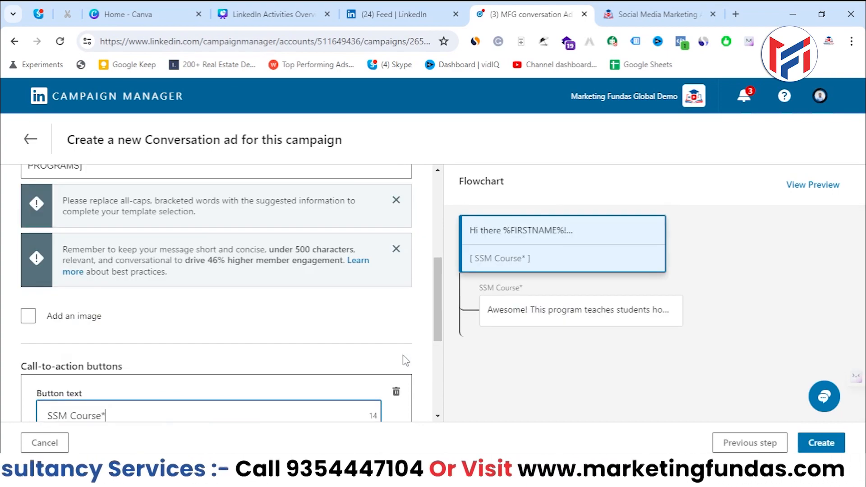
{"action": "scroll", "coordinate": [397, 377], "scroll_direction": "down", "scroll_amount": 3}
{"action": "scroll", "coordinate": [440, 297], "scroll_direction": "up", "scroll_amount": 10}
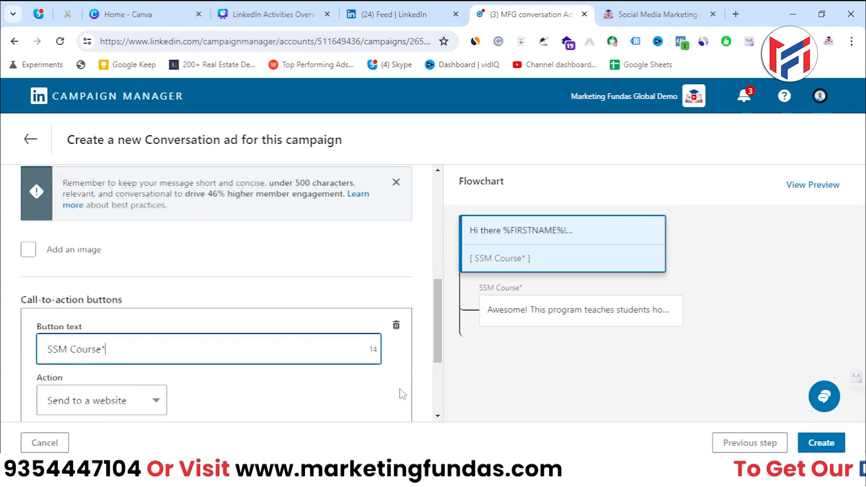
{"action": "scroll", "coordinate": [431, 193], "scroll_direction": "down", "scroll_amount": 5}
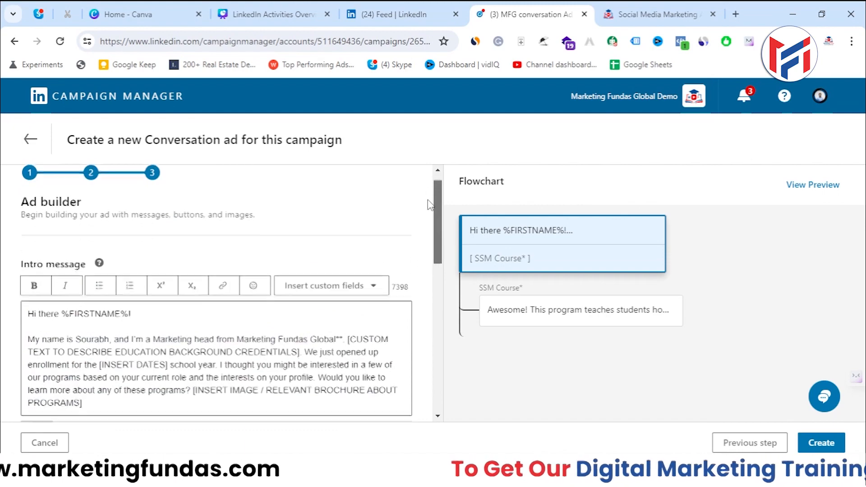
{"action": "scroll", "coordinate": [449, 298], "scroll_direction": "down", "scroll_amount": 5}
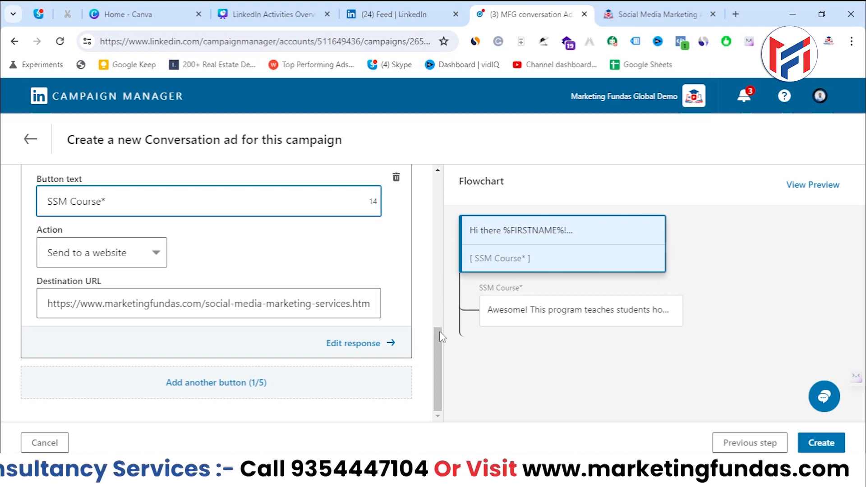
{"action": "left_click", "coordinate": [347, 350]}
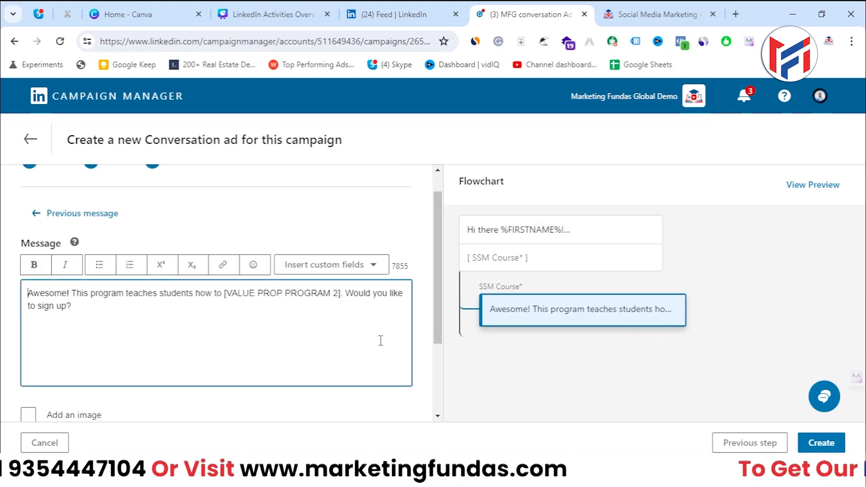
{"action": "scroll", "coordinate": [255, 336], "scroll_direction": "down", "scroll_amount": 3}
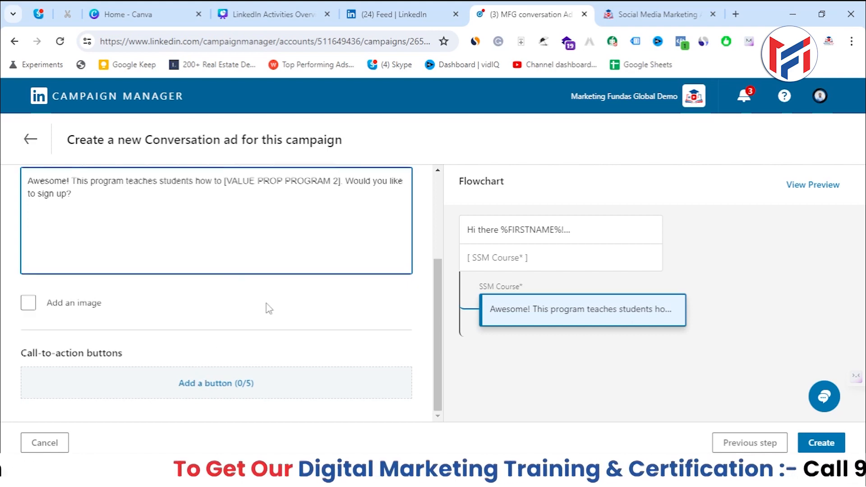
{"action": "scroll", "coordinate": [398, 287], "scroll_direction": "up", "scroll_amount": 2}
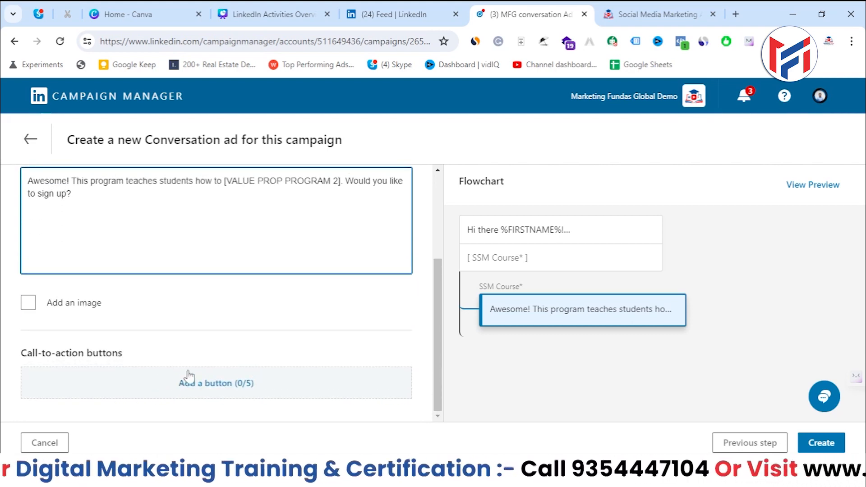
Discard the current conversation ad's changes and start over from the original enrollment template in the ad builder.
{"action": "left_click", "coordinate": [30, 139]}
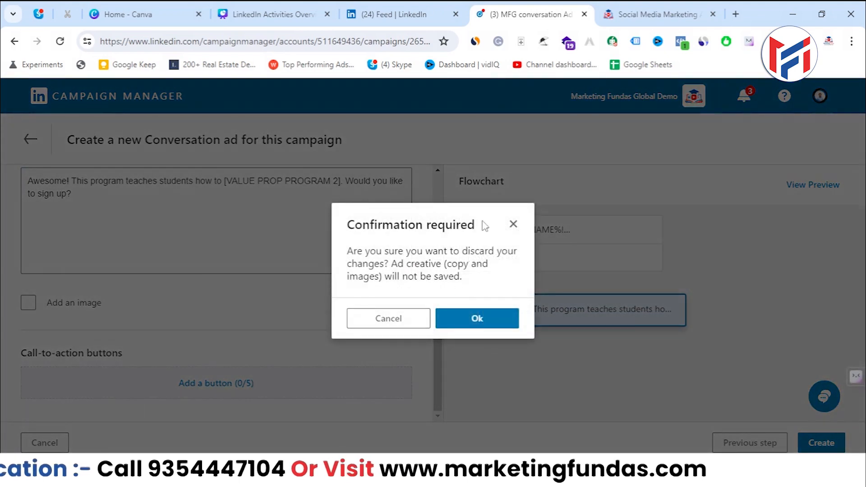
{"action": "left_click", "coordinate": [449, 319]}
{"action": "left_click", "coordinate": [28, 139]}
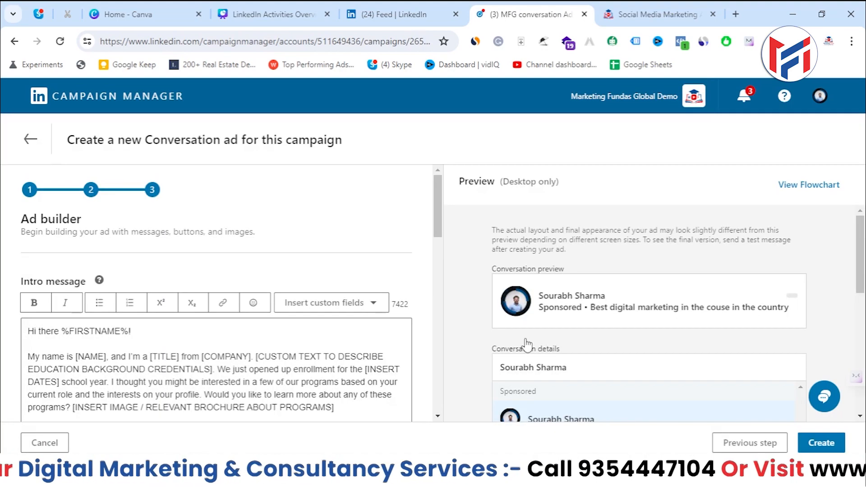
Walk through the conversation preview, trying "[DEGREE / PROGRAM 1]", "Enroll in [PROGRAM 1]" and "[OTHER OPTION]" to examine their responses.
{"action": "scroll", "coordinate": [500, 343], "scroll_direction": "down", "scroll_amount": 10}
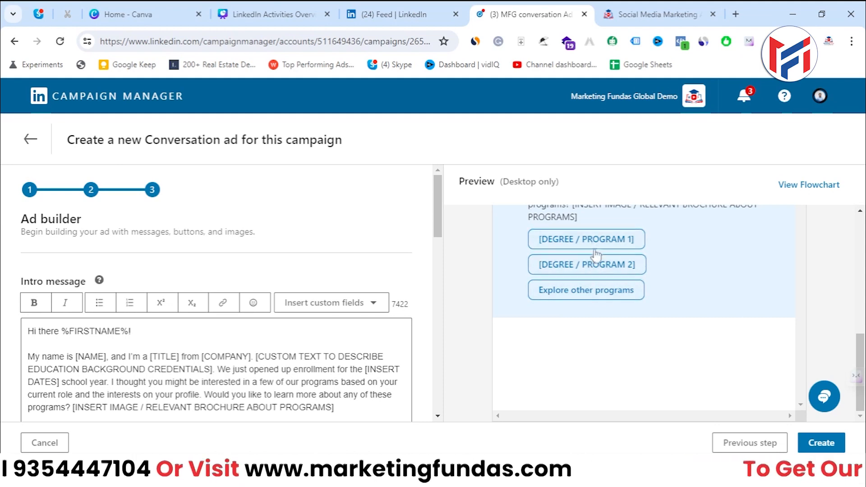
{"action": "scroll", "coordinate": [582, 243], "scroll_direction": "up", "scroll_amount": 2}
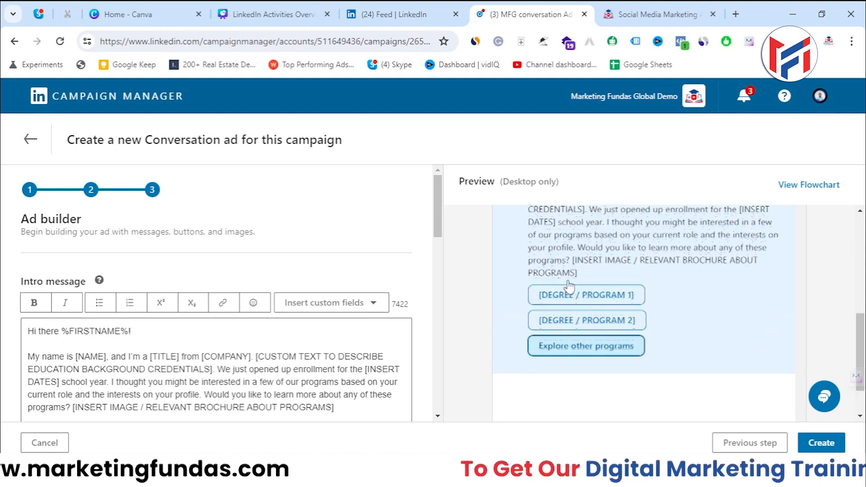
{"action": "scroll", "coordinate": [573, 303], "scroll_direction": "up", "scroll_amount": 2}
{"action": "left_click", "coordinate": [590, 365]}
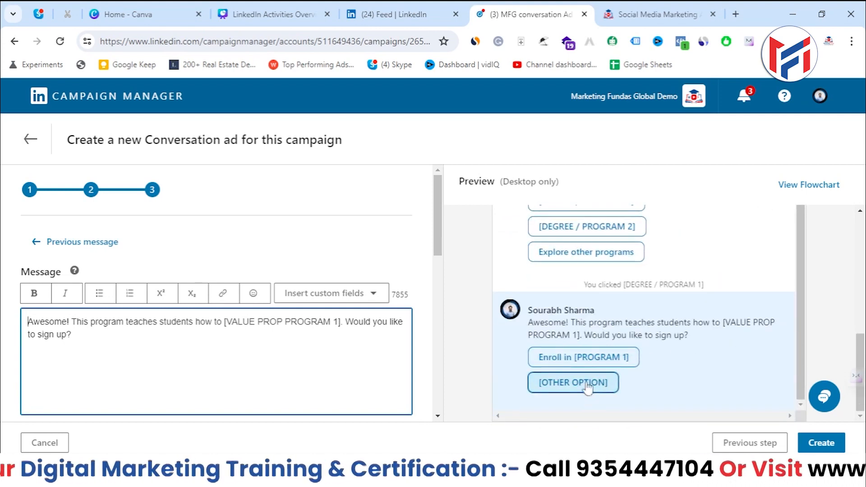
{"action": "left_click", "coordinate": [574, 365]}
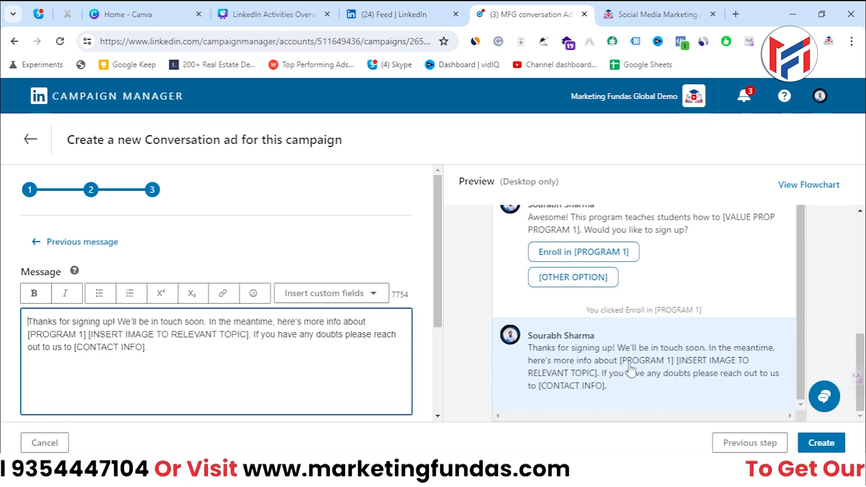
{"action": "left_click", "coordinate": [560, 284]}
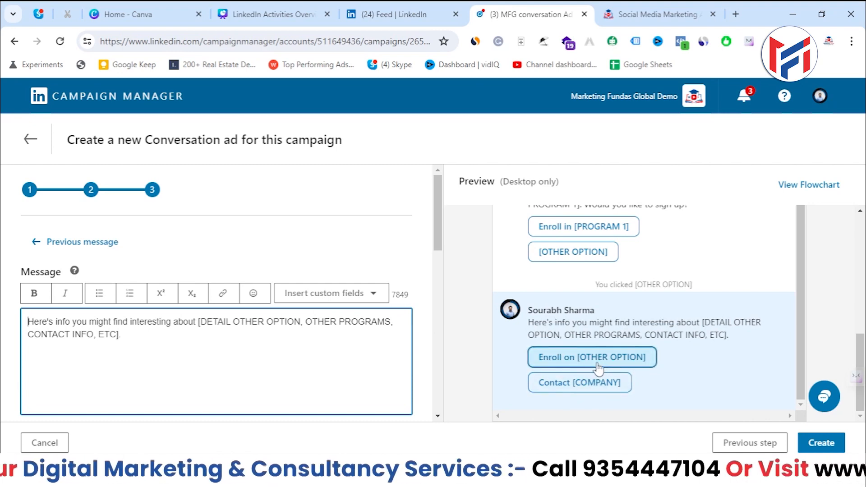
Write "contact on this: XXXXXXXXXXXXXXXXX" as the response to the "Contact [COMPANY]" button and check it in the conversation preview.
{"action": "left_click", "coordinate": [575, 386]}
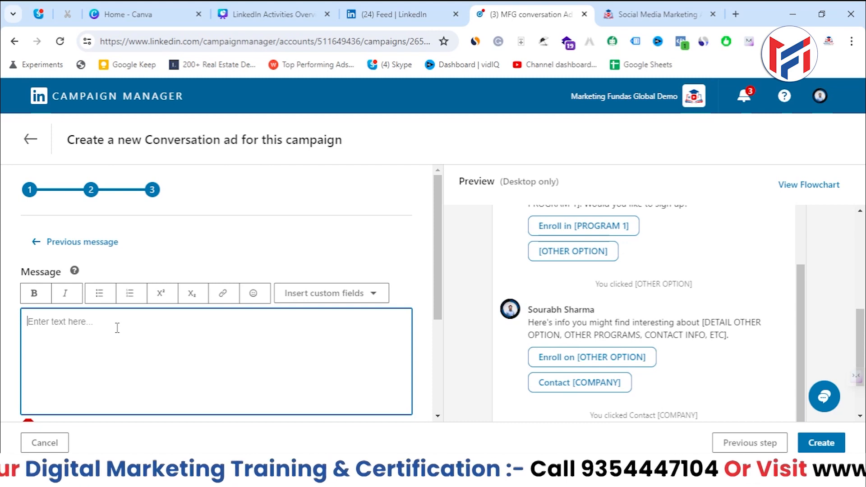
{"action": "type", "text": "conta"}
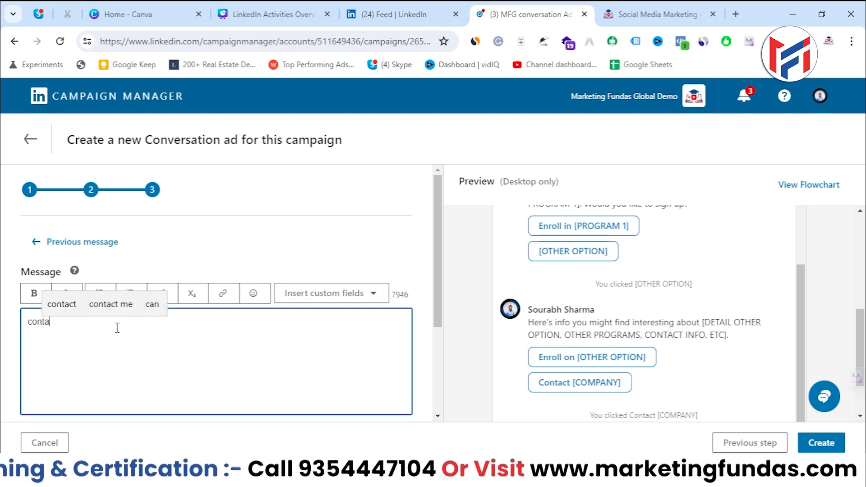
{"action": "type", "text": "ct on "}
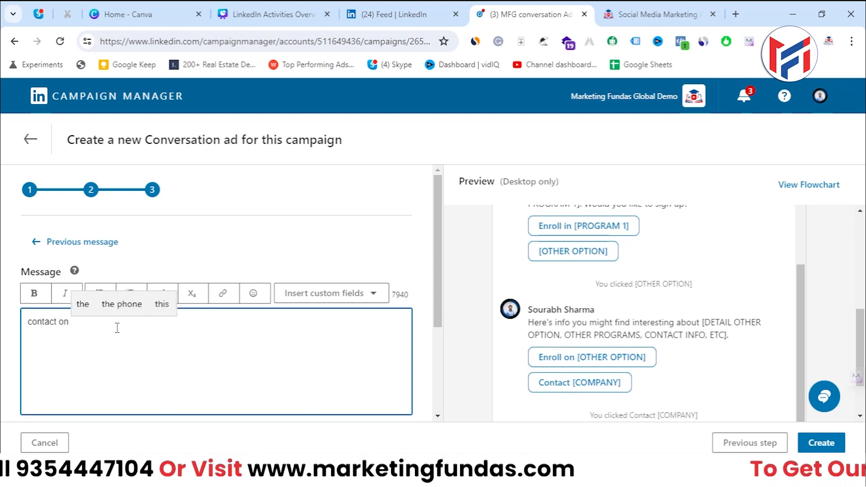
{"action": "type", "text": "this"}
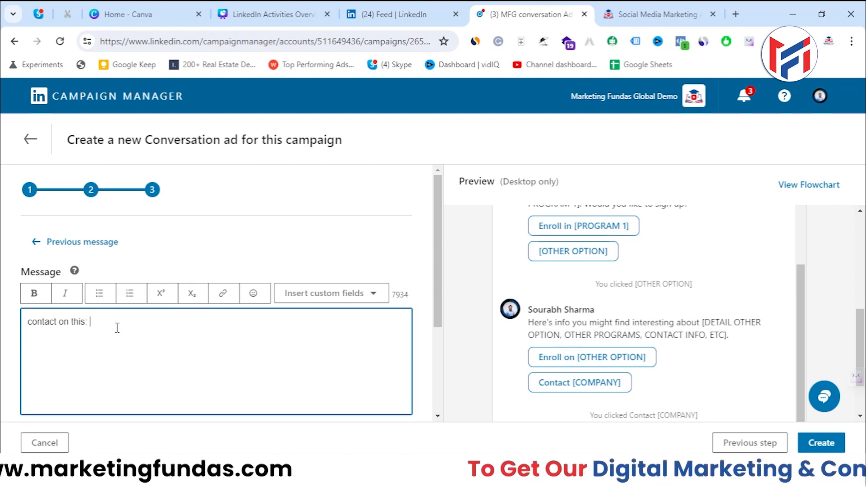
{"action": "type", "text": ": XXXXXXXXXXXXXXXXX"}
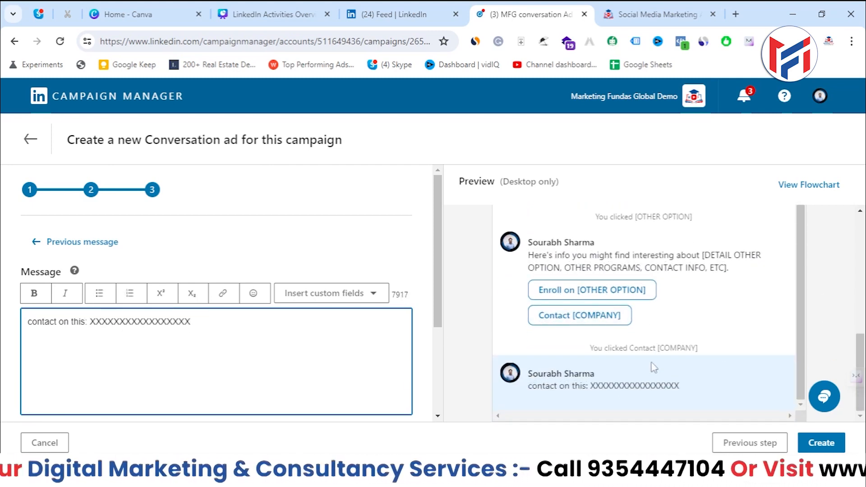
{"action": "scroll", "coordinate": [652, 368], "scroll_direction": "up", "scroll_amount": 5}
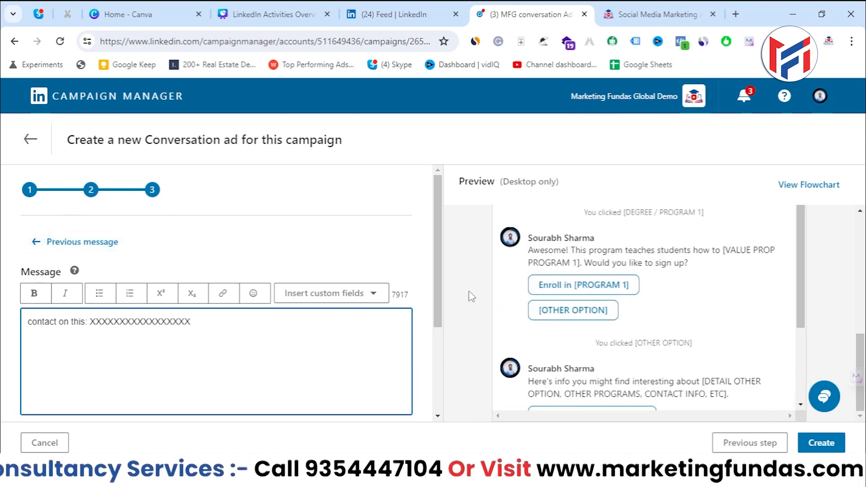
{"action": "scroll", "coordinate": [528, 273], "scroll_direction": "up", "scroll_amount": 2}
{"action": "scroll", "coordinate": [528, 273], "scroll_direction": "down", "scroll_amount": 3}
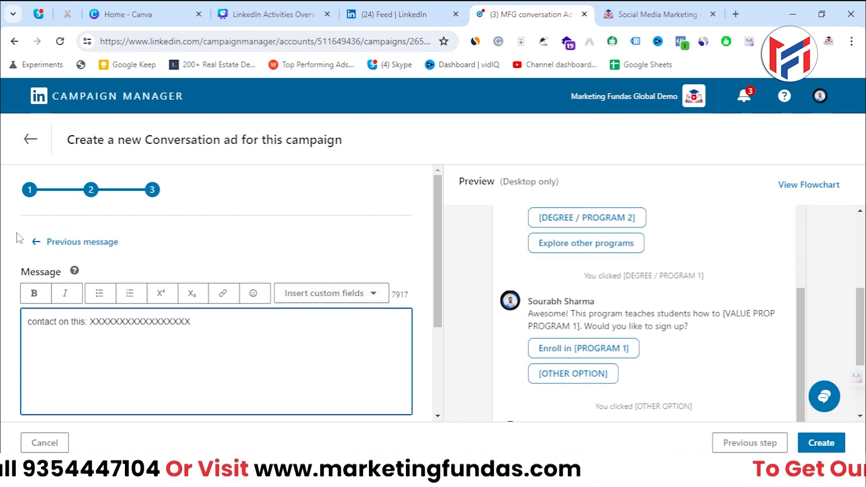
Check the intro message's "SSM Course" button with its website action and destination URL, and create the conversation ad.
{"action": "left_click", "coordinate": [432, 200]}
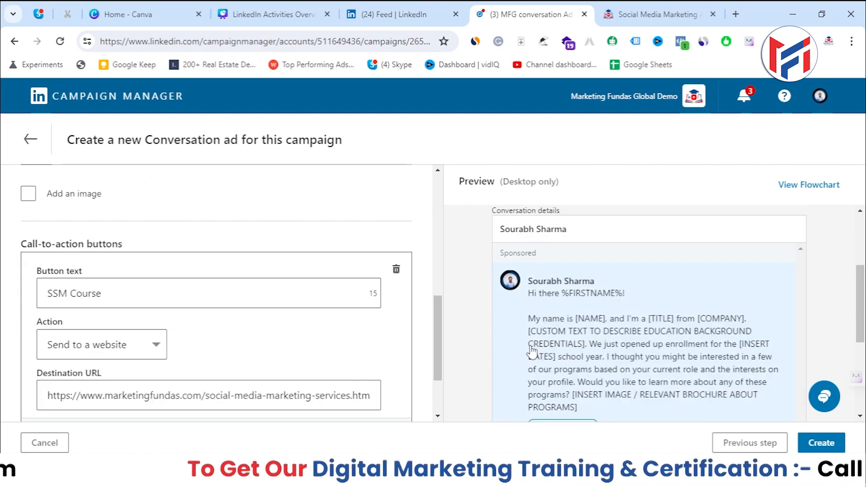
{"action": "scroll", "coordinate": [532, 354], "scroll_direction": "down", "scroll_amount": 3}
{"action": "scroll", "coordinate": [541, 298], "scroll_direction": "up", "scroll_amount": 2}
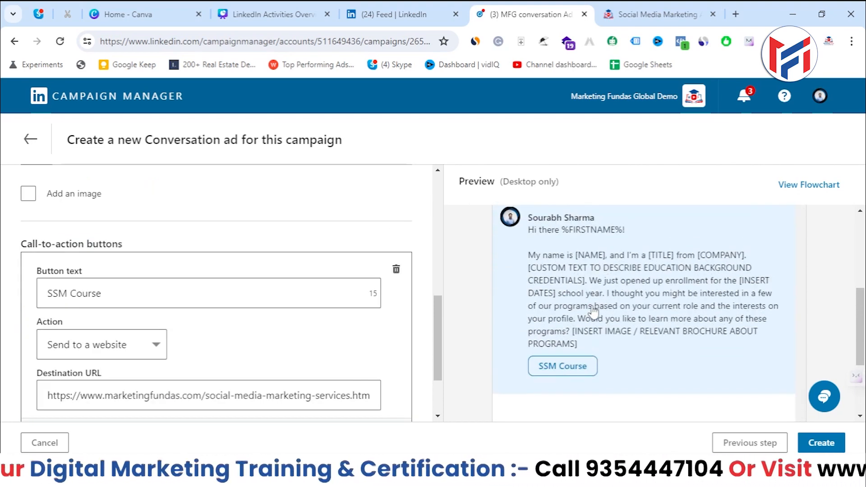
{"action": "scroll", "coordinate": [564, 316], "scroll_direction": "down", "scroll_amount": 3}
{"action": "left_click_drag", "start_coordinate": [438, 326], "coordinate": [444, 370]}
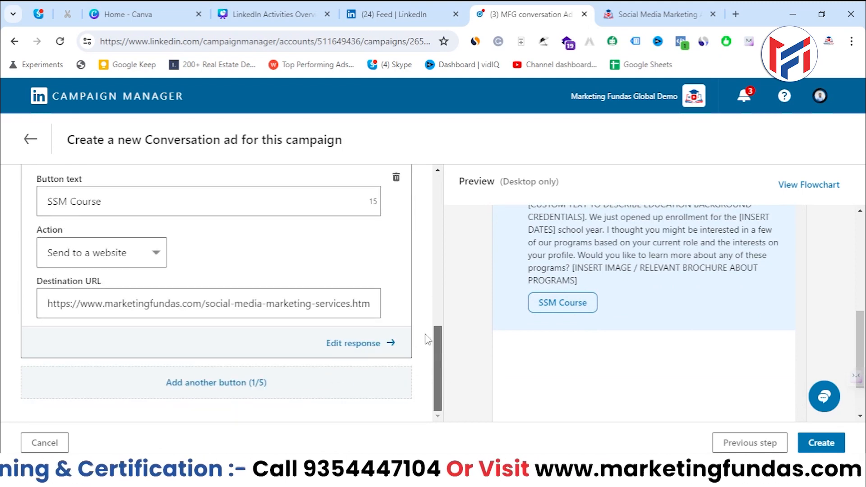
{"action": "scroll", "coordinate": [365, 309], "scroll_direction": "up", "scroll_amount": 1}
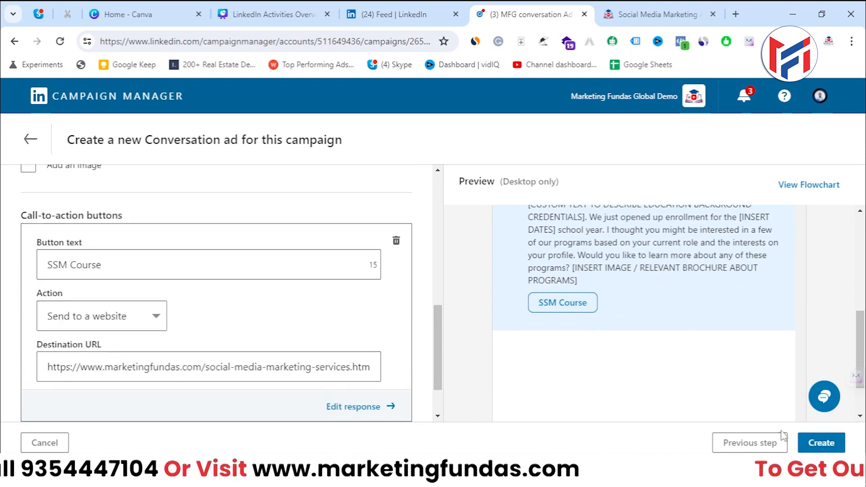
{"action": "left_click", "coordinate": [816, 444]}
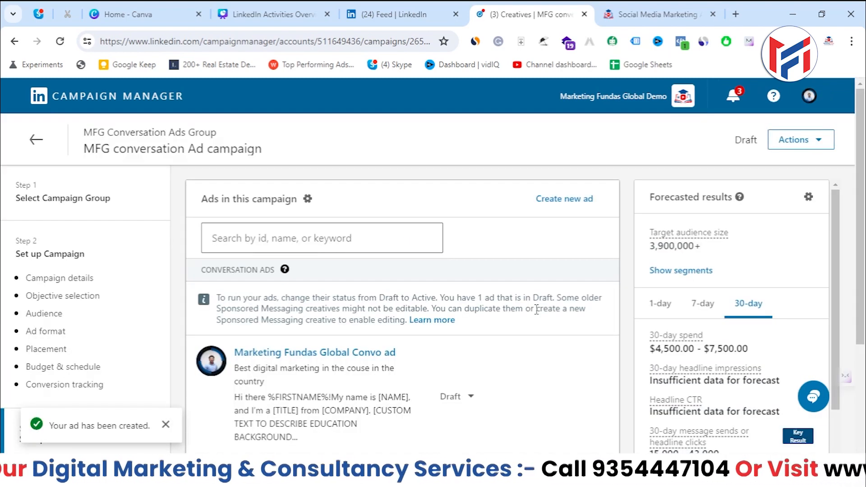
Check the "Marketing Fundas Global Convo ad" in the campaign's ad list and proceed to the review and launch stage.
{"action": "scroll", "coordinate": [536, 310], "scroll_direction": "down", "scroll_amount": 3}
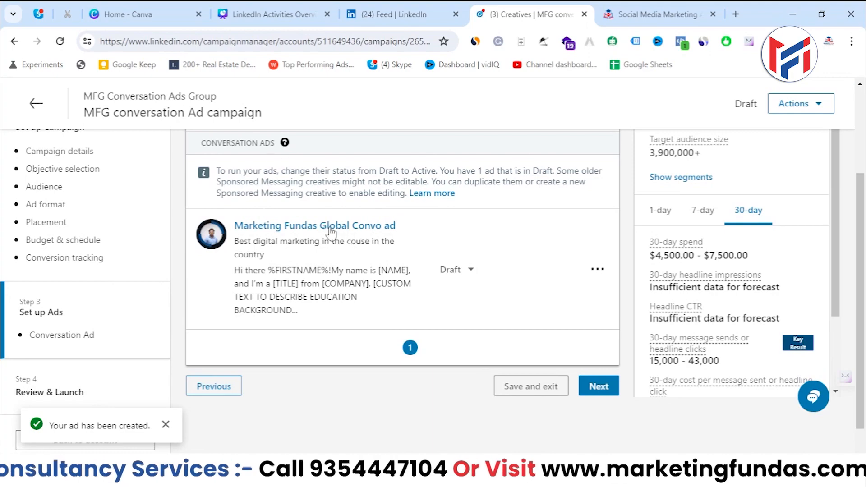
{"action": "scroll", "coordinate": [560, 336], "scroll_direction": "up", "scroll_amount": 3}
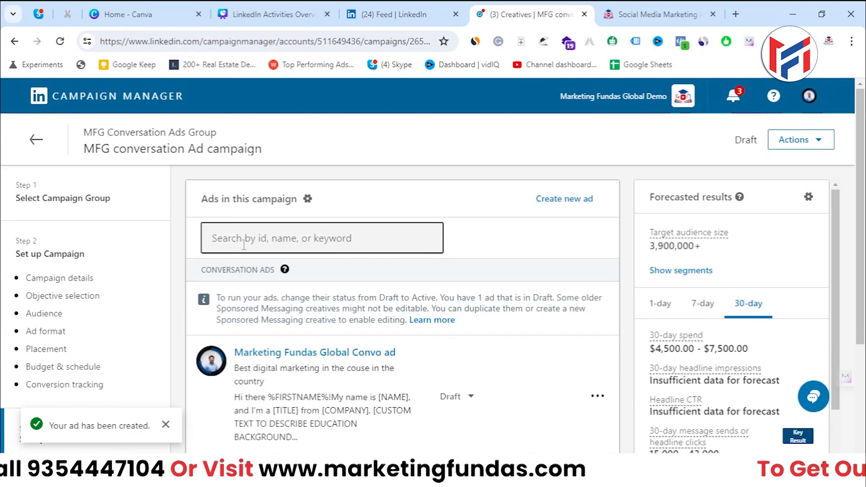
{"action": "scroll", "coordinate": [464, 354], "scroll_direction": "down", "scroll_amount": 3}
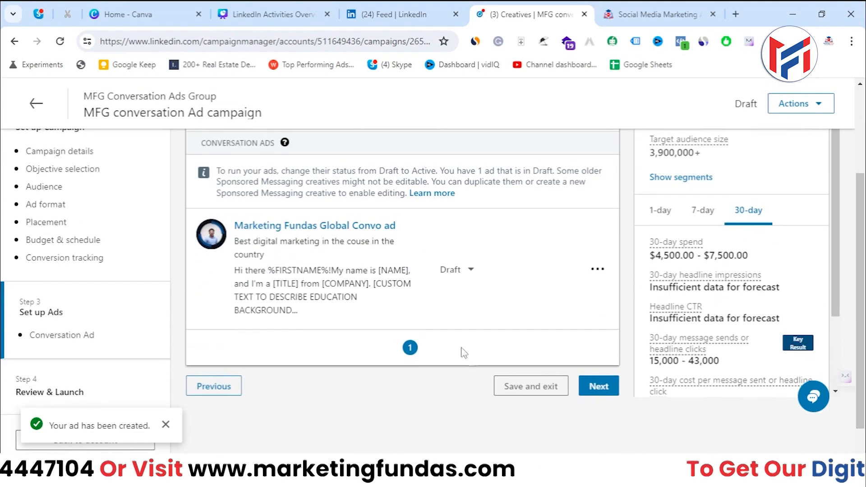
{"action": "left_click", "coordinate": [599, 386]}
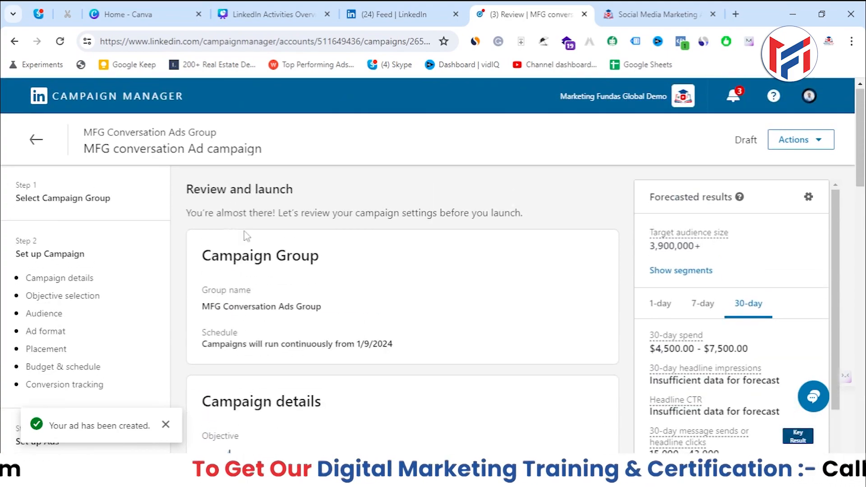
Review the campaign group, targeting, ad and payment method, and save the campaign as a draft and exit.
{"action": "left_click_drag", "start_coordinate": [194, 197], "coordinate": [275, 213]}
{"action": "scroll", "coordinate": [359, 189], "scroll_direction": "down", "scroll_amount": 10}
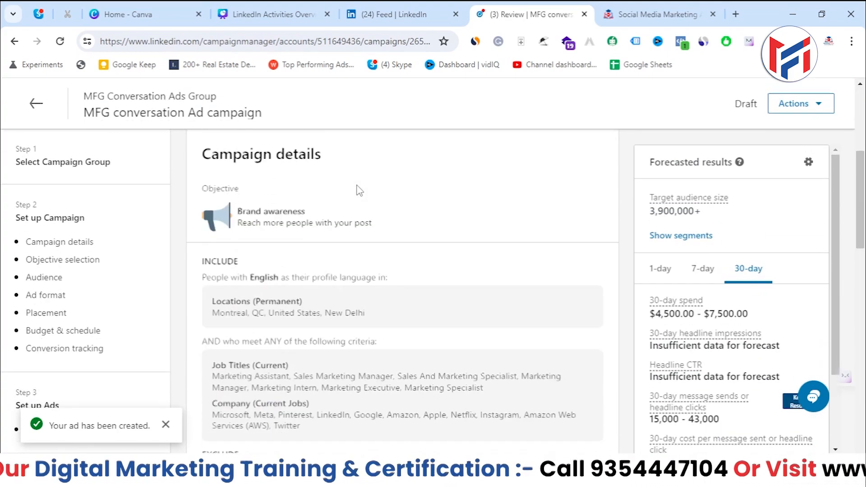
{"action": "scroll", "coordinate": [359, 190], "scroll_direction": "down", "scroll_amount": 10}
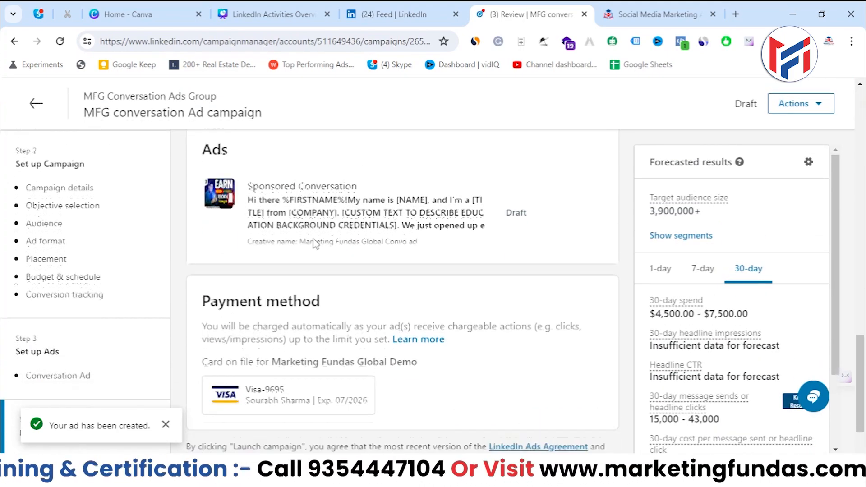
{"action": "scroll", "coordinate": [314, 238], "scroll_direction": "up", "scroll_amount": 2}
{"action": "scroll", "coordinate": [344, 270], "scroll_direction": "down", "scroll_amount": 2}
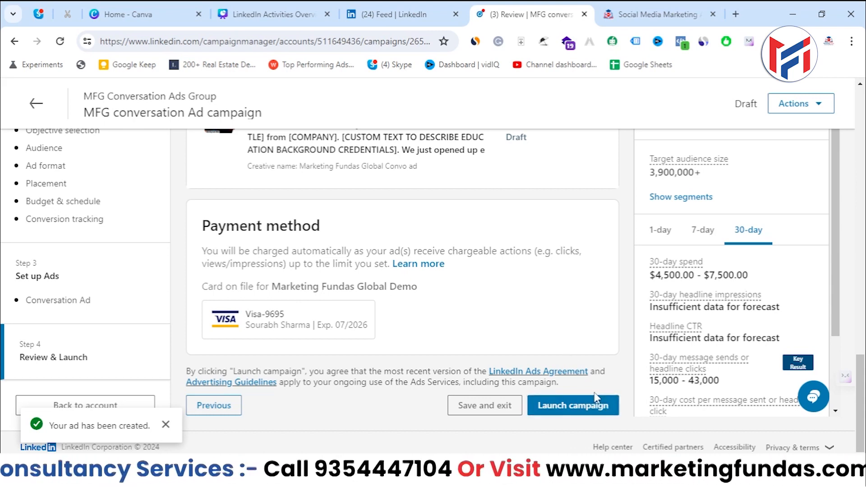
{"action": "left_click", "coordinate": [514, 413]}
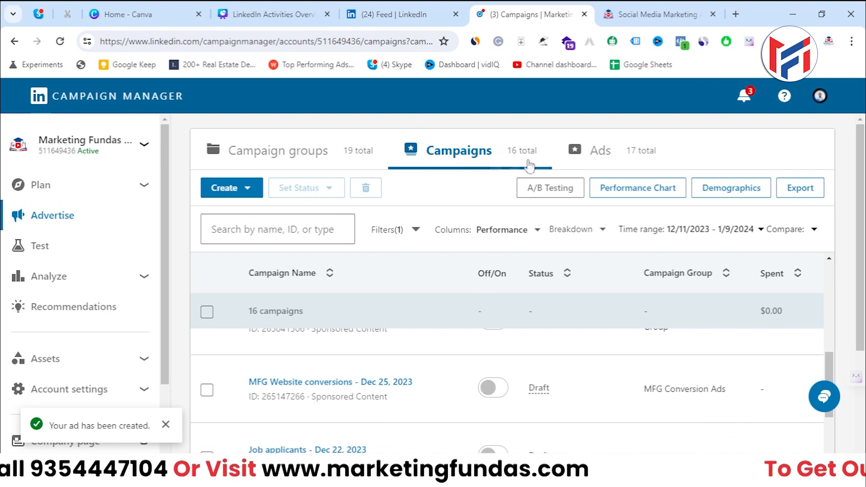
Find "MFG conversation Ad campaign" in the campaign list and reopen it for editing and launch at its review page.
{"action": "scroll", "coordinate": [436, 276], "scroll_direction": "down", "scroll_amount": 3}
{"action": "scroll", "coordinate": [436, 276], "scroll_direction": "down", "scroll_amount": 3}
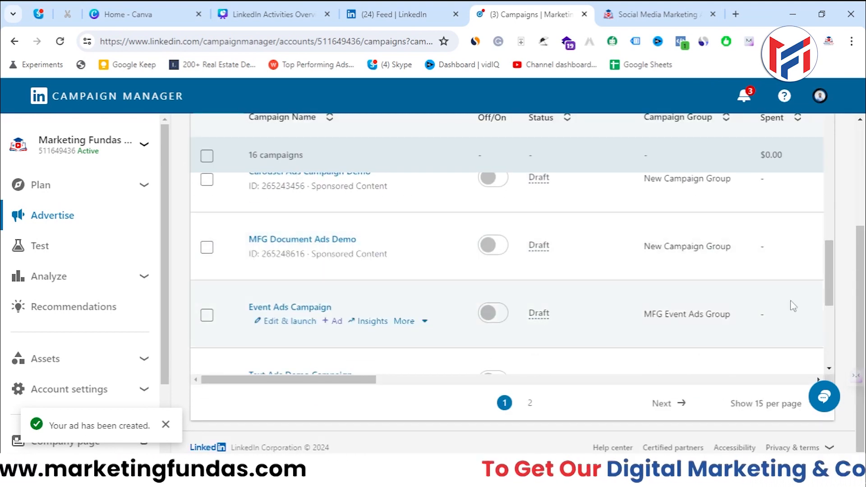
{"action": "left_click_drag", "start_coordinate": [826, 277], "coordinate": [374, 408]}
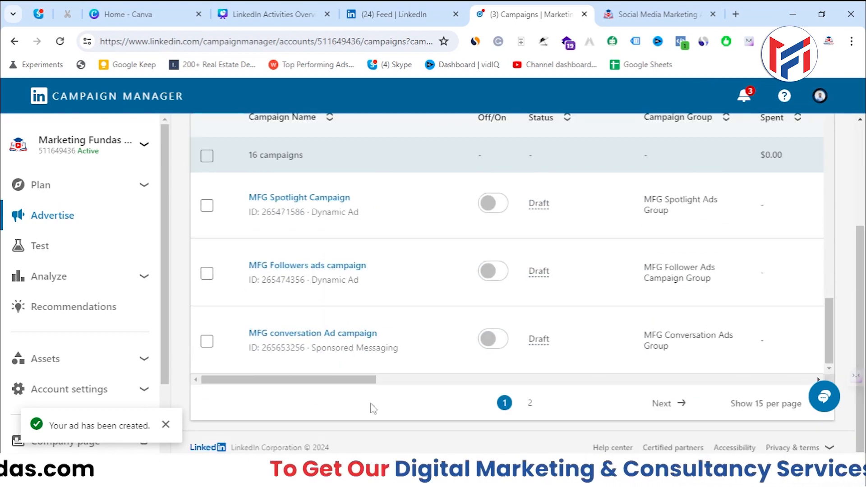
{"action": "left_click", "coordinate": [530, 403]}
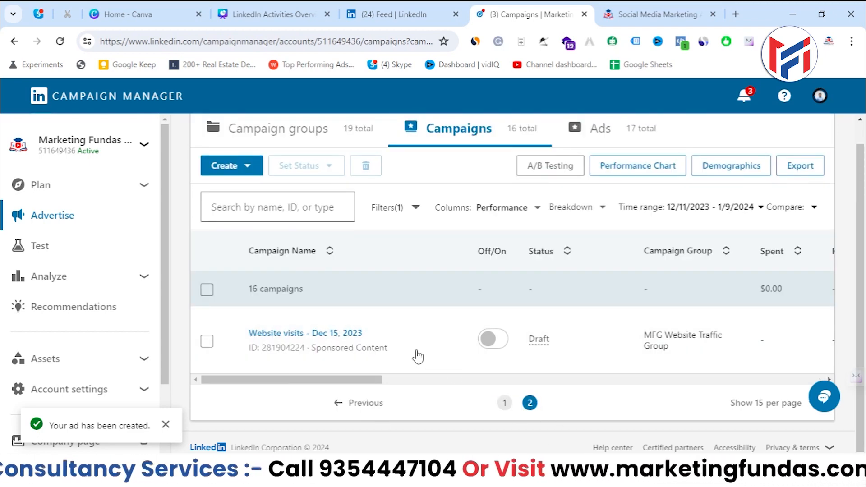
{"action": "scroll", "coordinate": [286, 339], "scroll_direction": "down", "scroll_amount": 5}
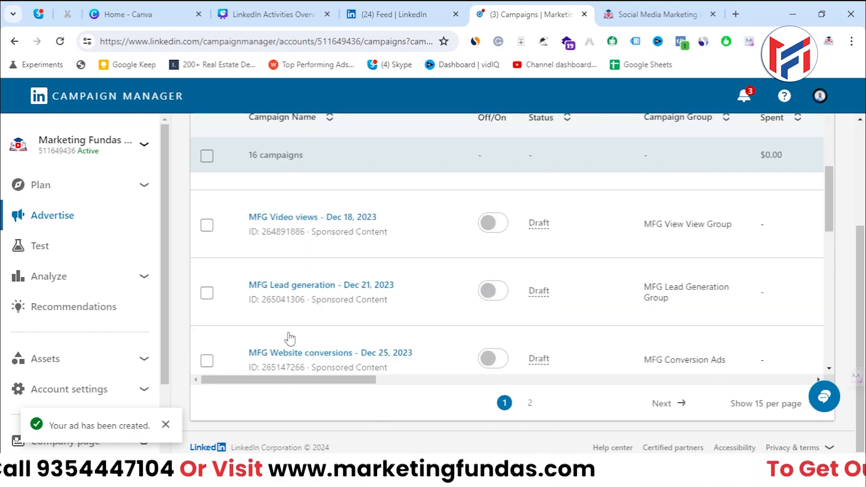
{"action": "scroll", "coordinate": [288, 338], "scroll_direction": "up", "scroll_amount": 2}
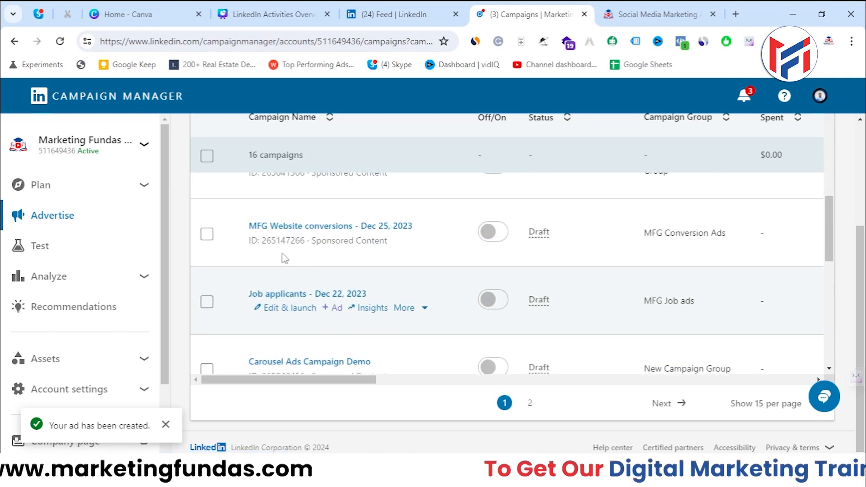
{"action": "scroll", "coordinate": [284, 234], "scroll_direction": "down", "scroll_amount": 10}
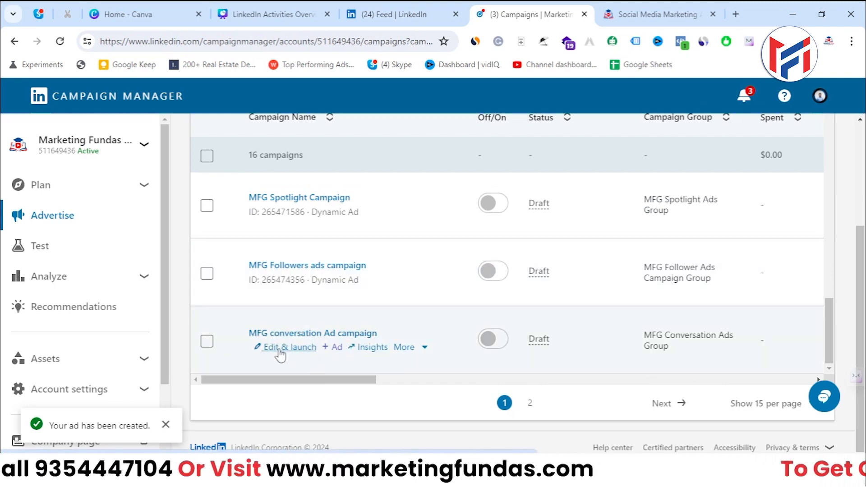
{"action": "left_click", "coordinate": [280, 355]}
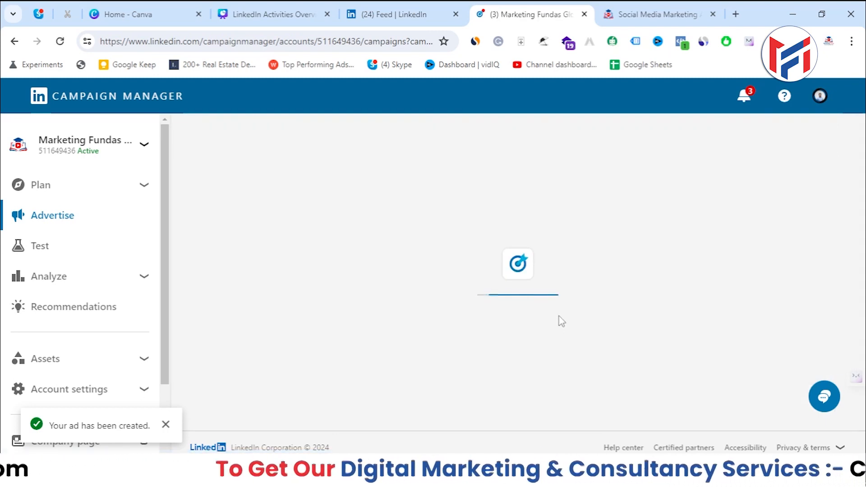
{"action": "scroll", "coordinate": [560, 321], "scroll_direction": "down", "scroll_amount": 15}
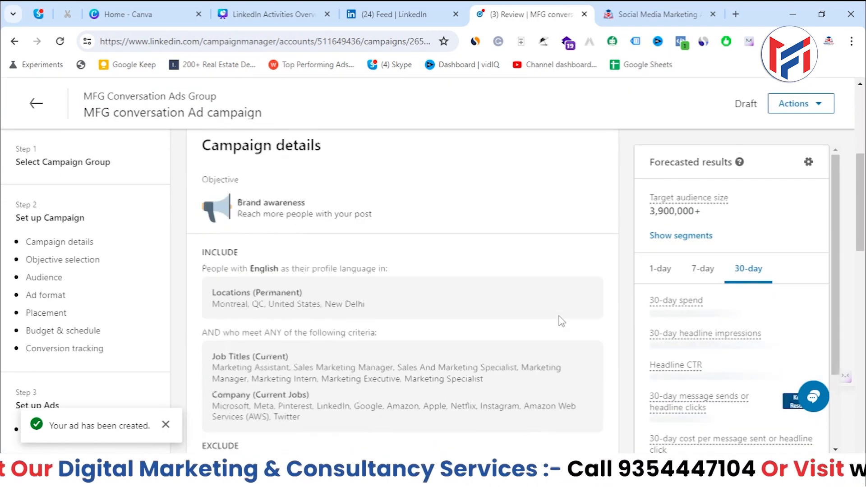